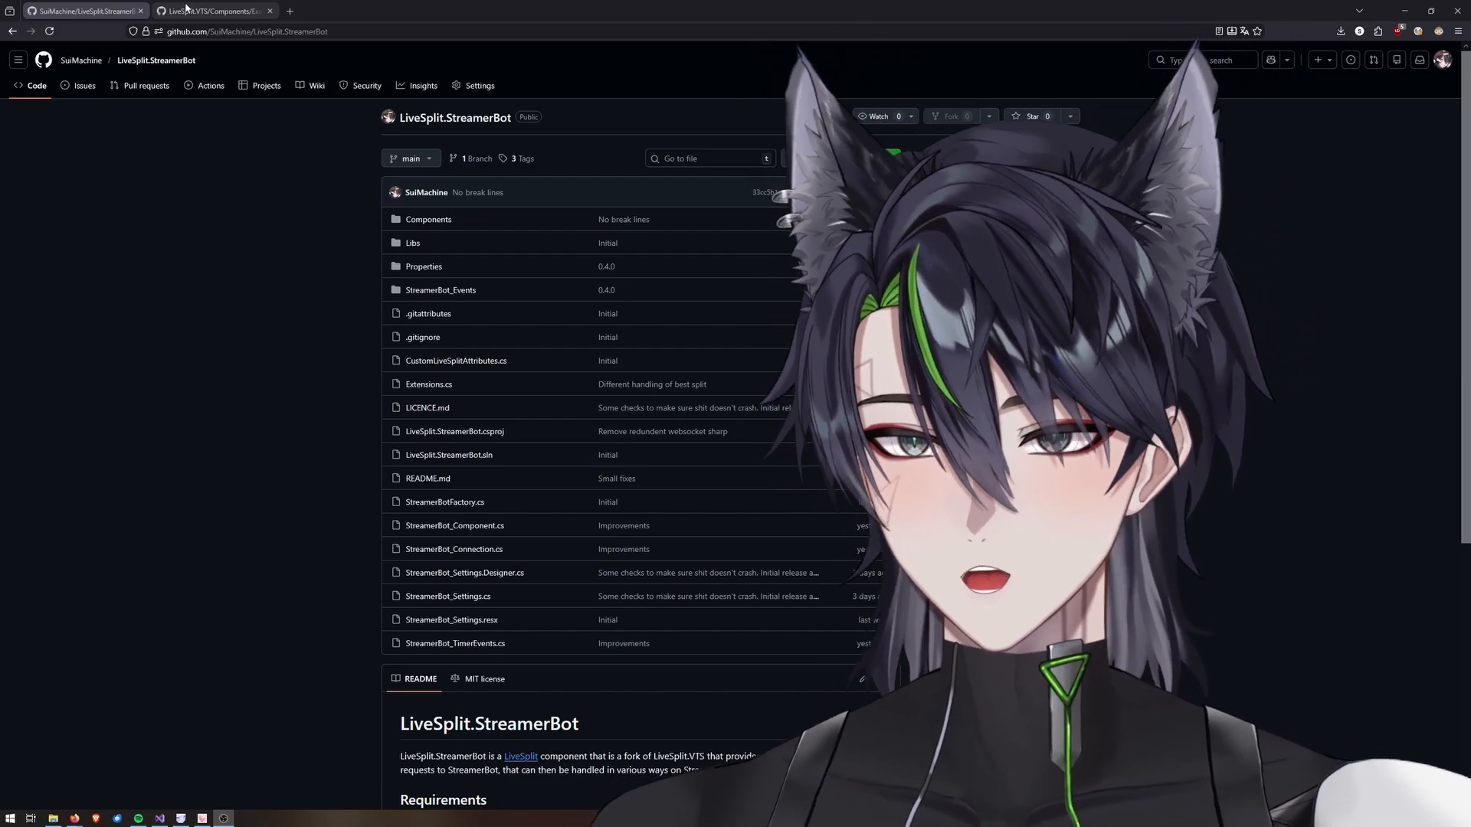
{"action": "left_click", "coordinate": [187, 9]}
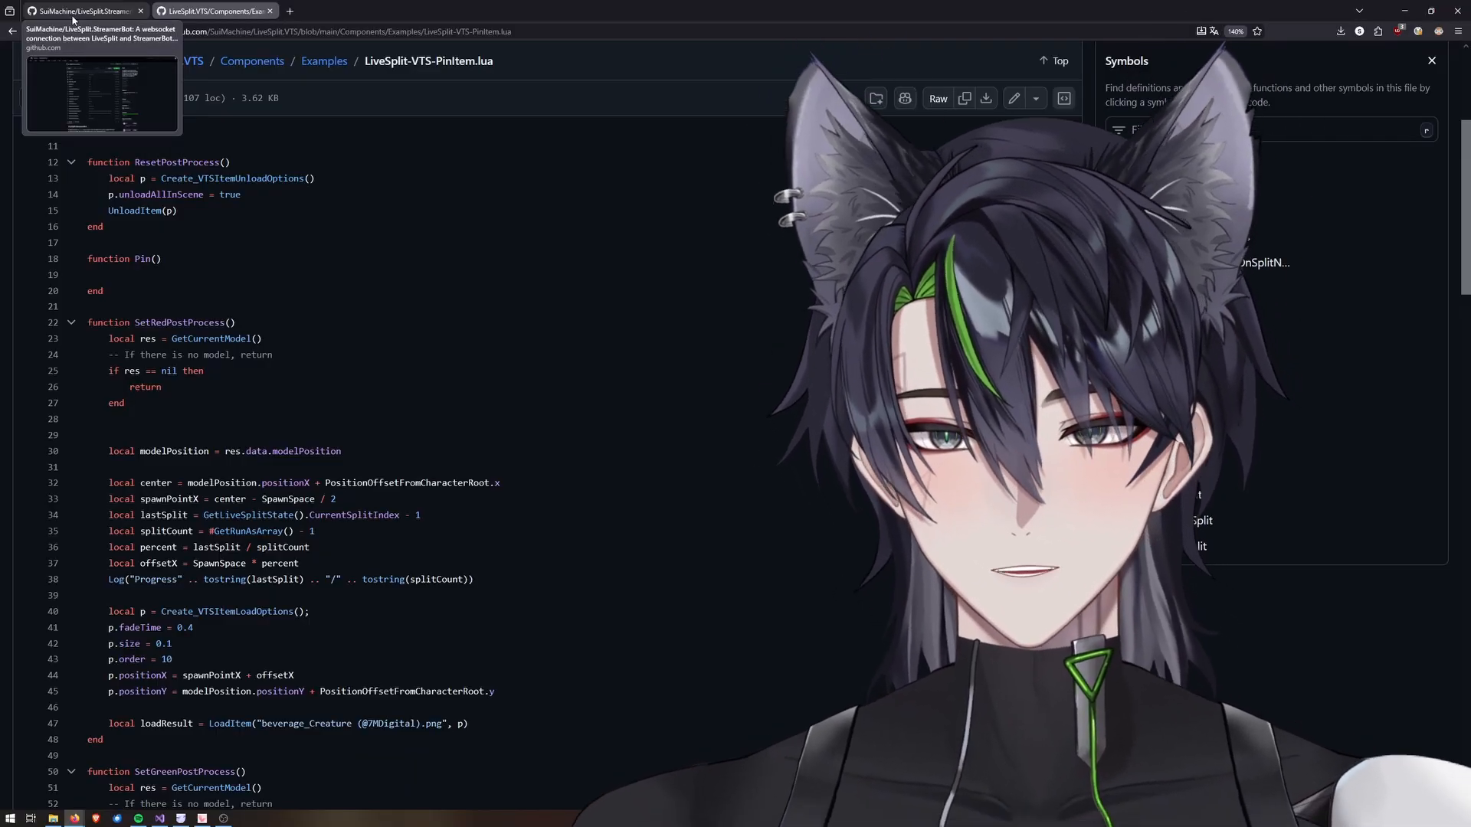
{"action": "left_click", "coordinate": [72, 16]}
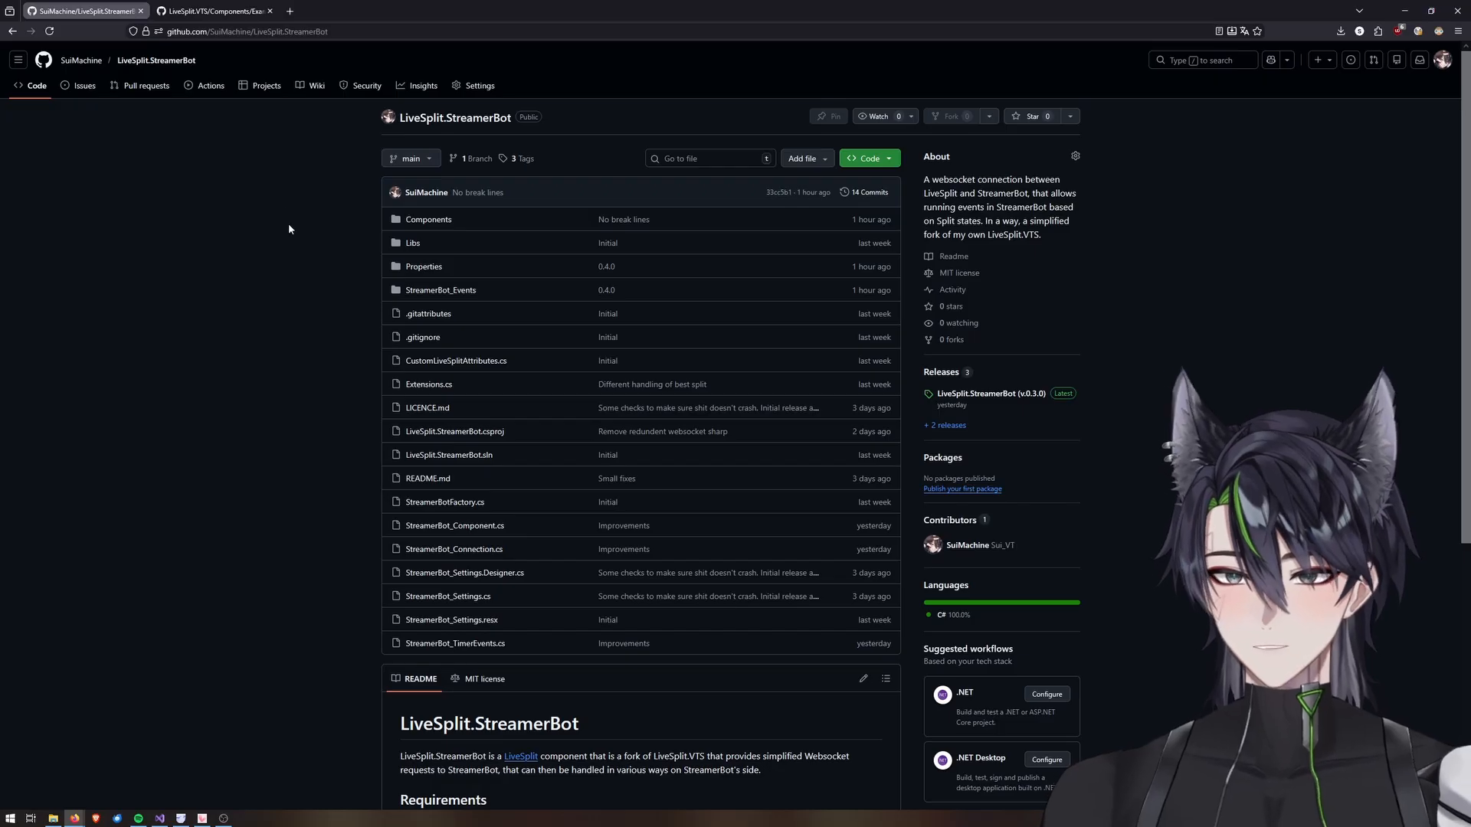
Download the 030.7z asset of the latest LiveSplit.StreamerBot v.0.3.0 release into the sotea folder.
{"action": "left_click", "coordinate": [977, 395]}
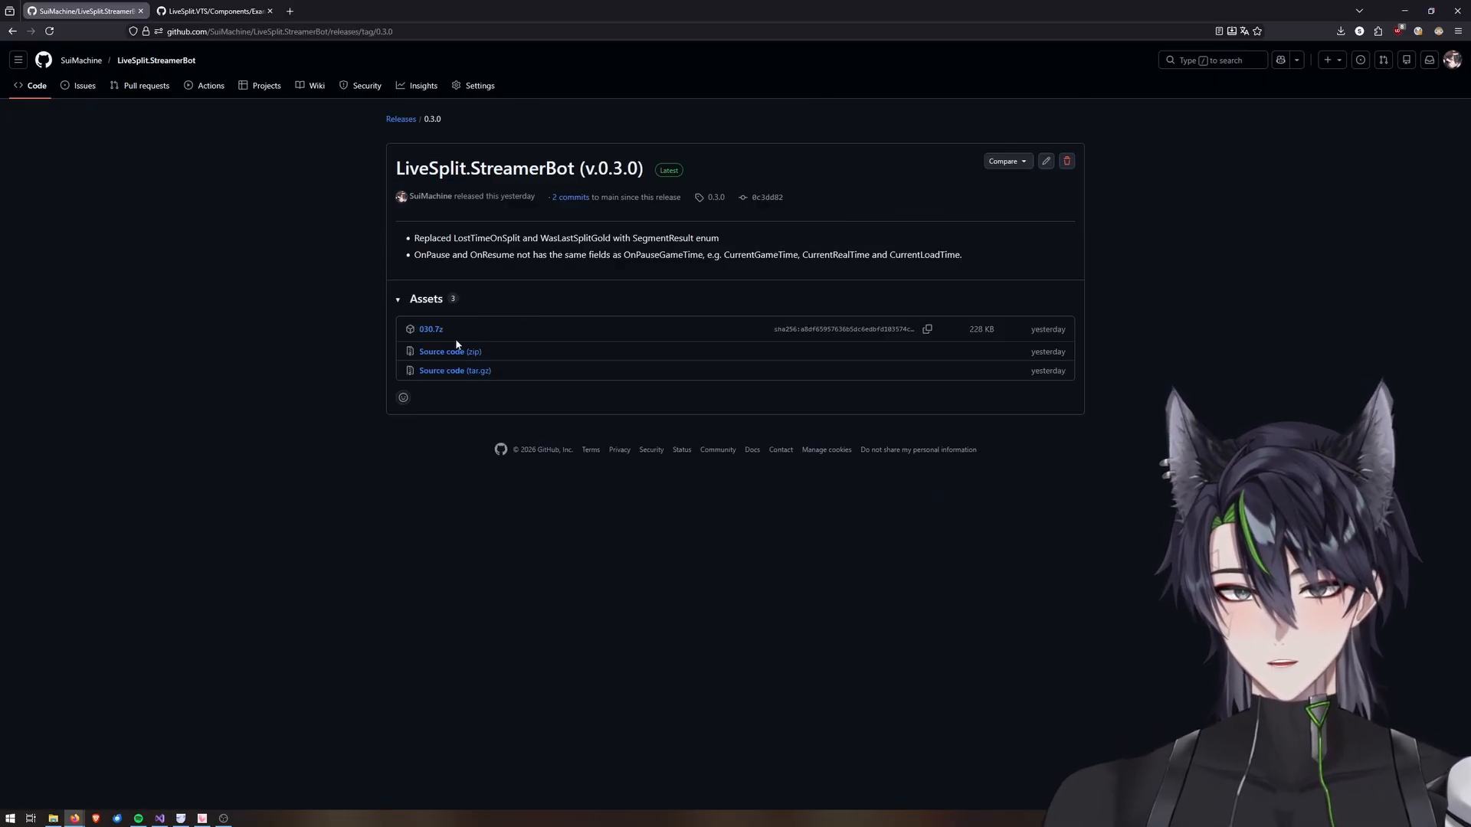
{"action": "left_click", "coordinate": [429, 330]}
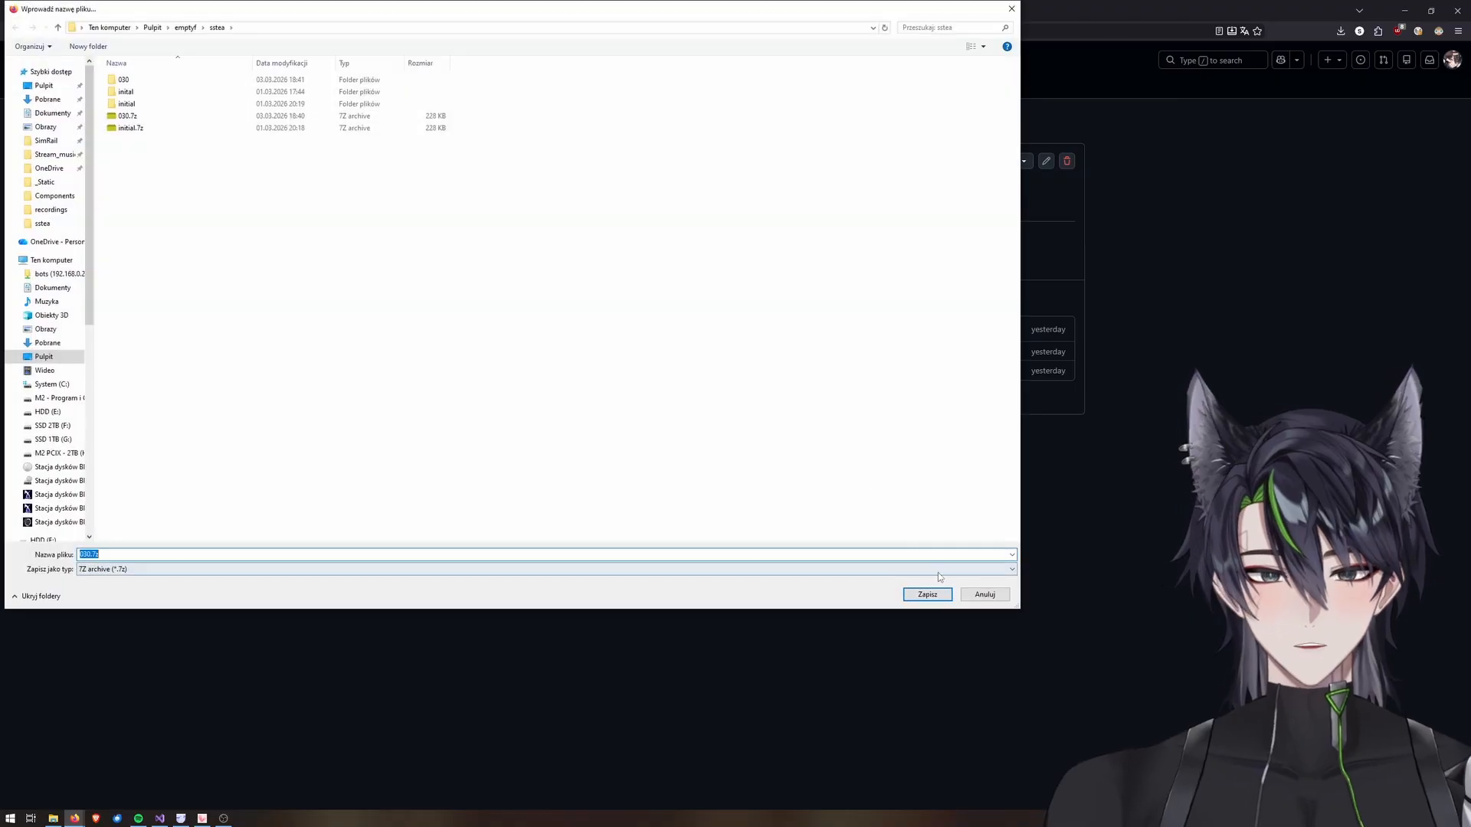
{"action": "left_click", "coordinate": [926, 594]}
{"action": "left_click", "coordinate": [763, 412]}
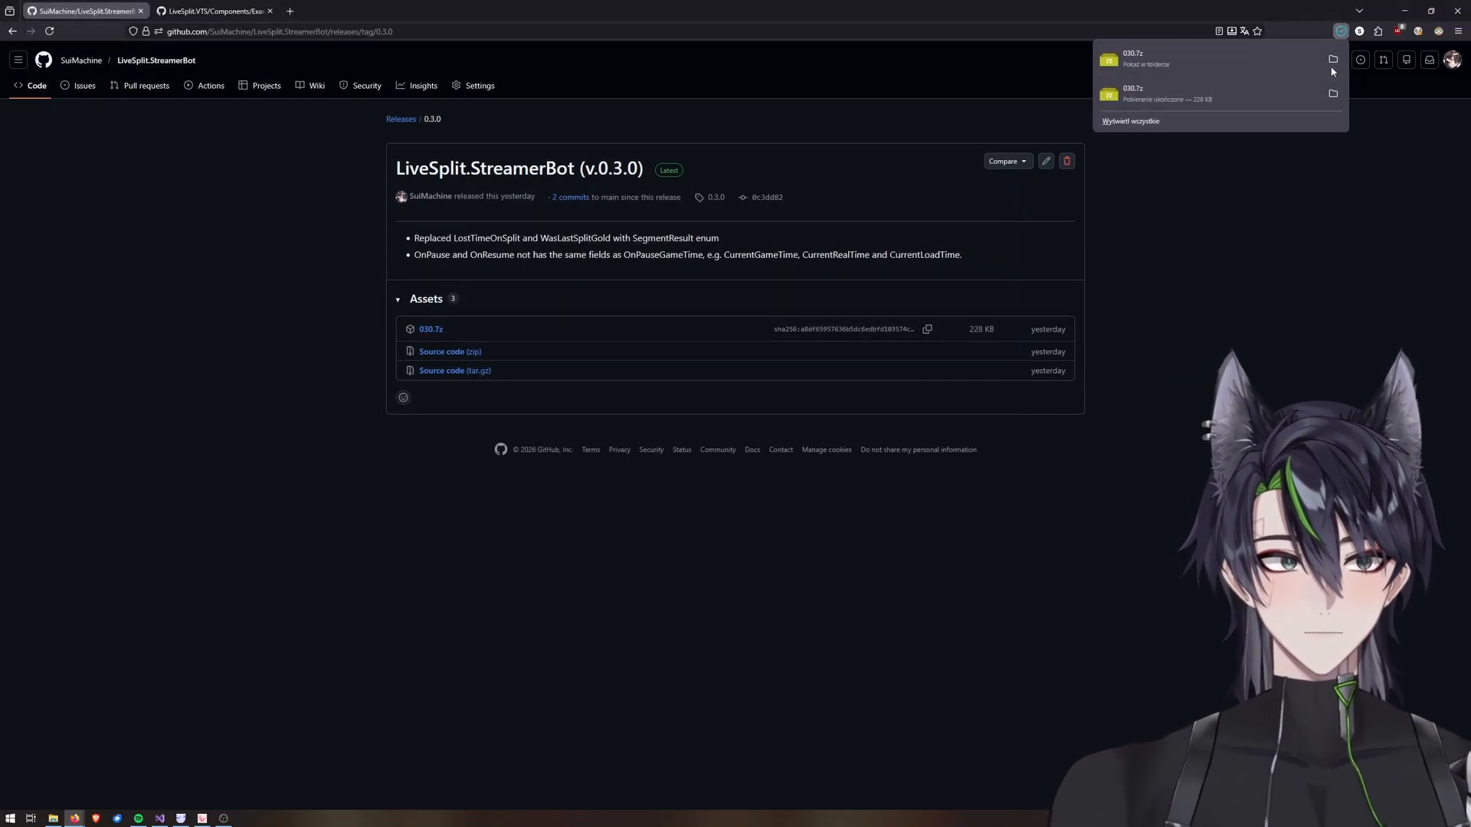
Open the downloaded file's folder and LiveSplit's Components folder in two file explorer windows.
{"action": "left_click", "coordinate": [1333, 59]}
{"action": "right_click", "coordinate": [661, 303]}
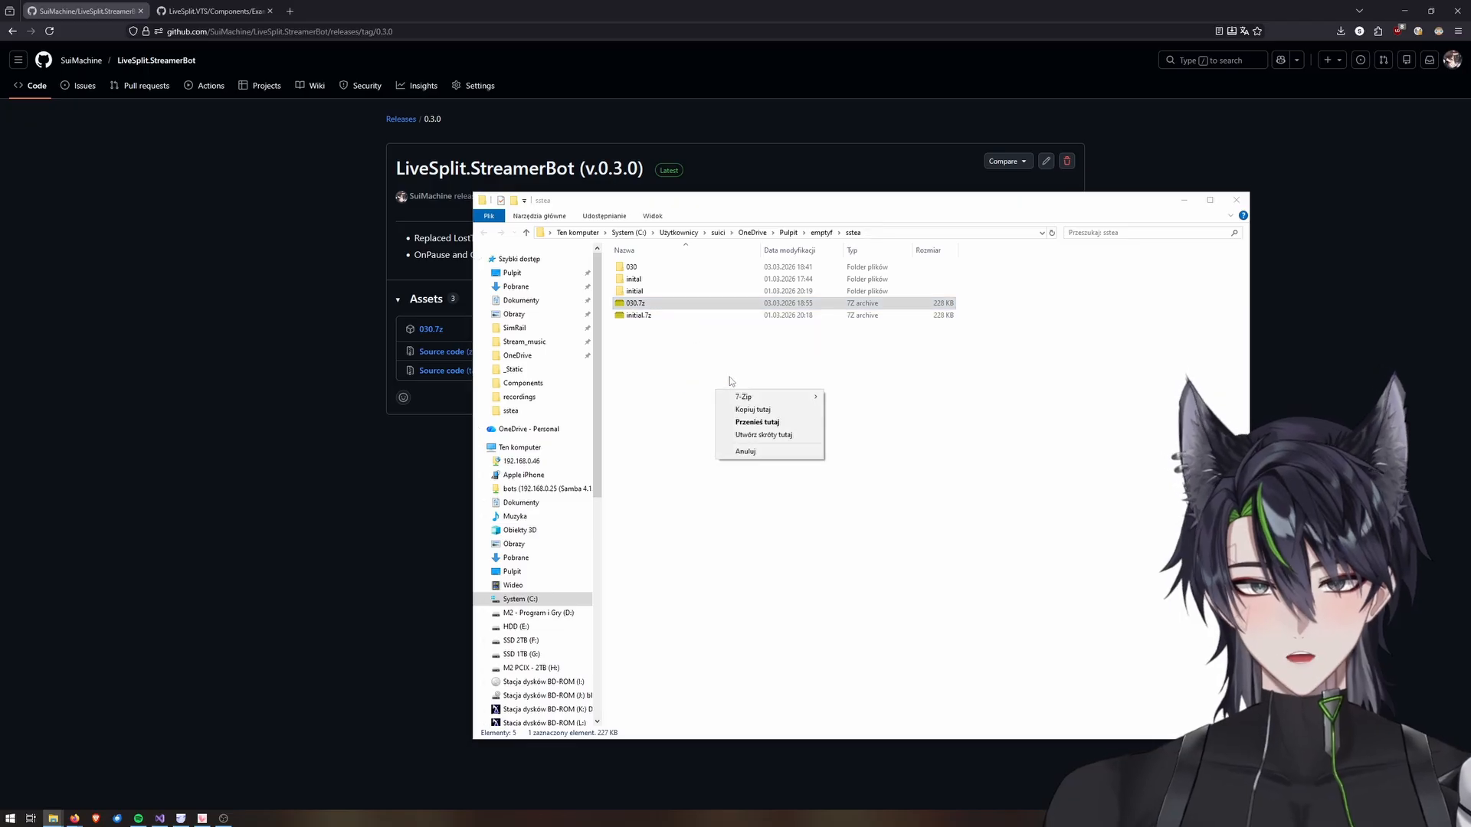
{"action": "mouse_move", "coordinate": [745, 399]}
{"action": "left_click", "coordinate": [858, 448]}
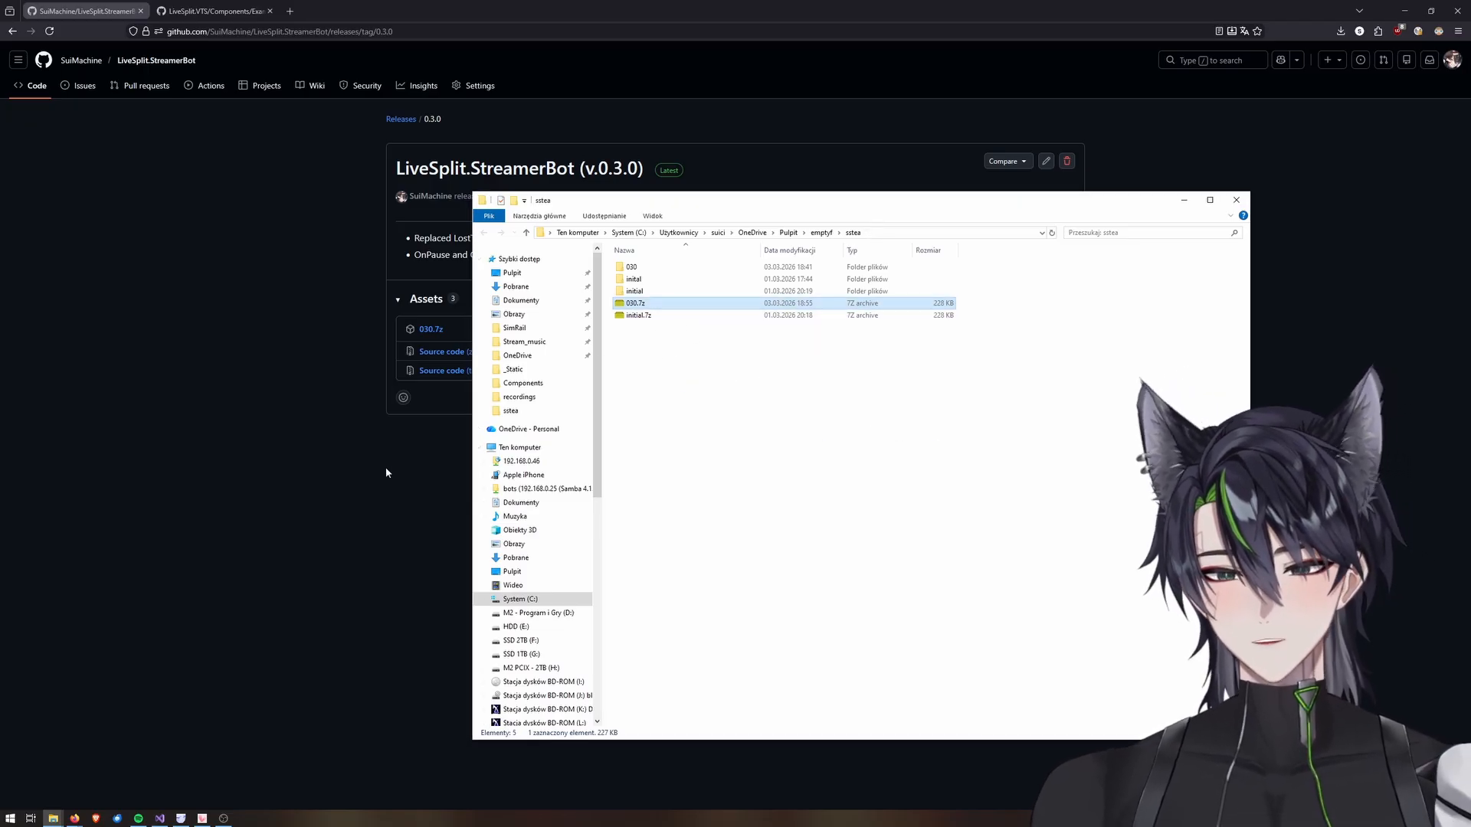
{"action": "mouse_move", "coordinate": [58, 817]}
{"action": "left_click", "coordinate": [55, 759]}
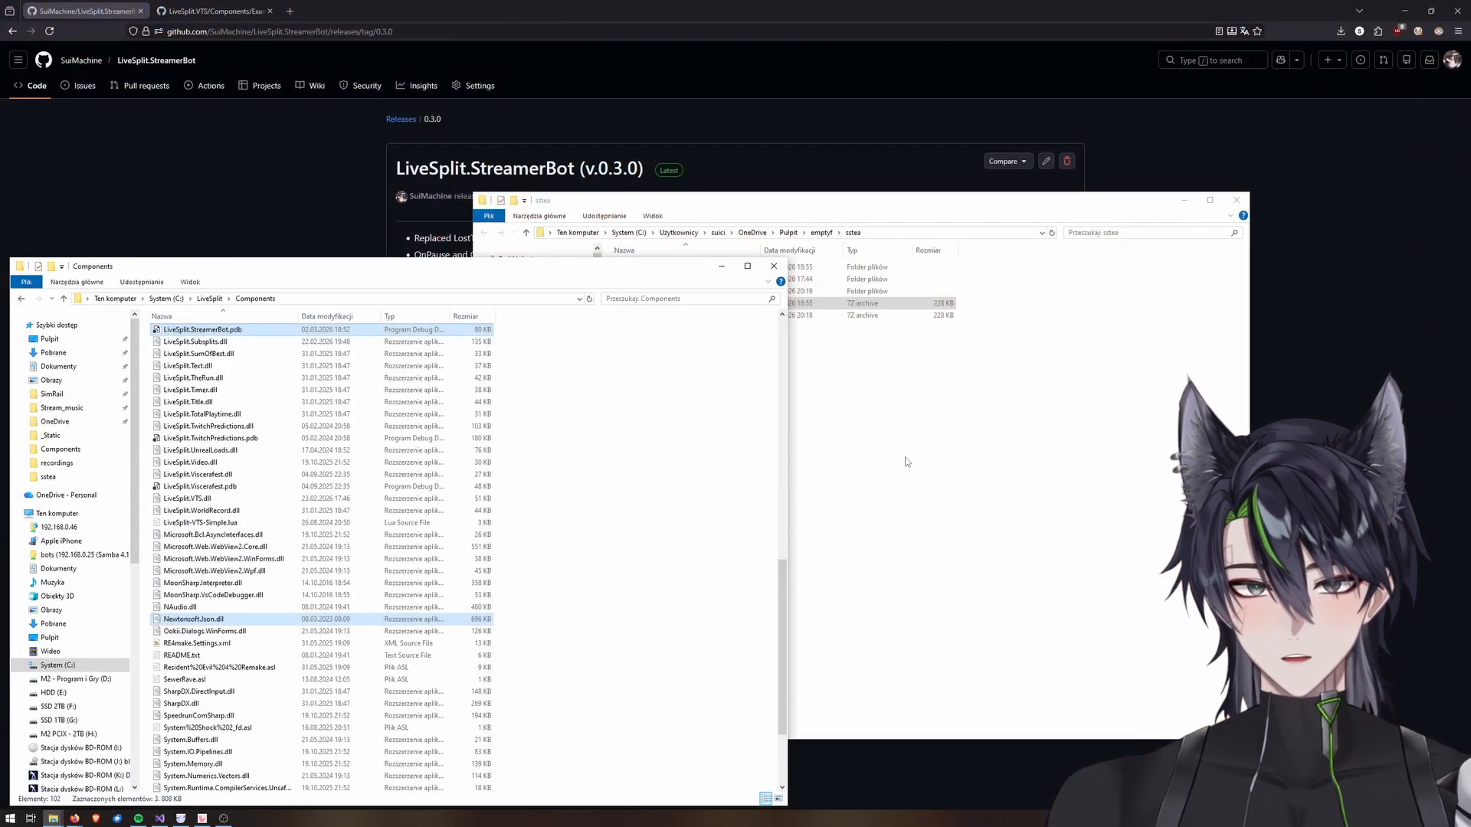
{"action": "left_click", "coordinate": [207, 299]}
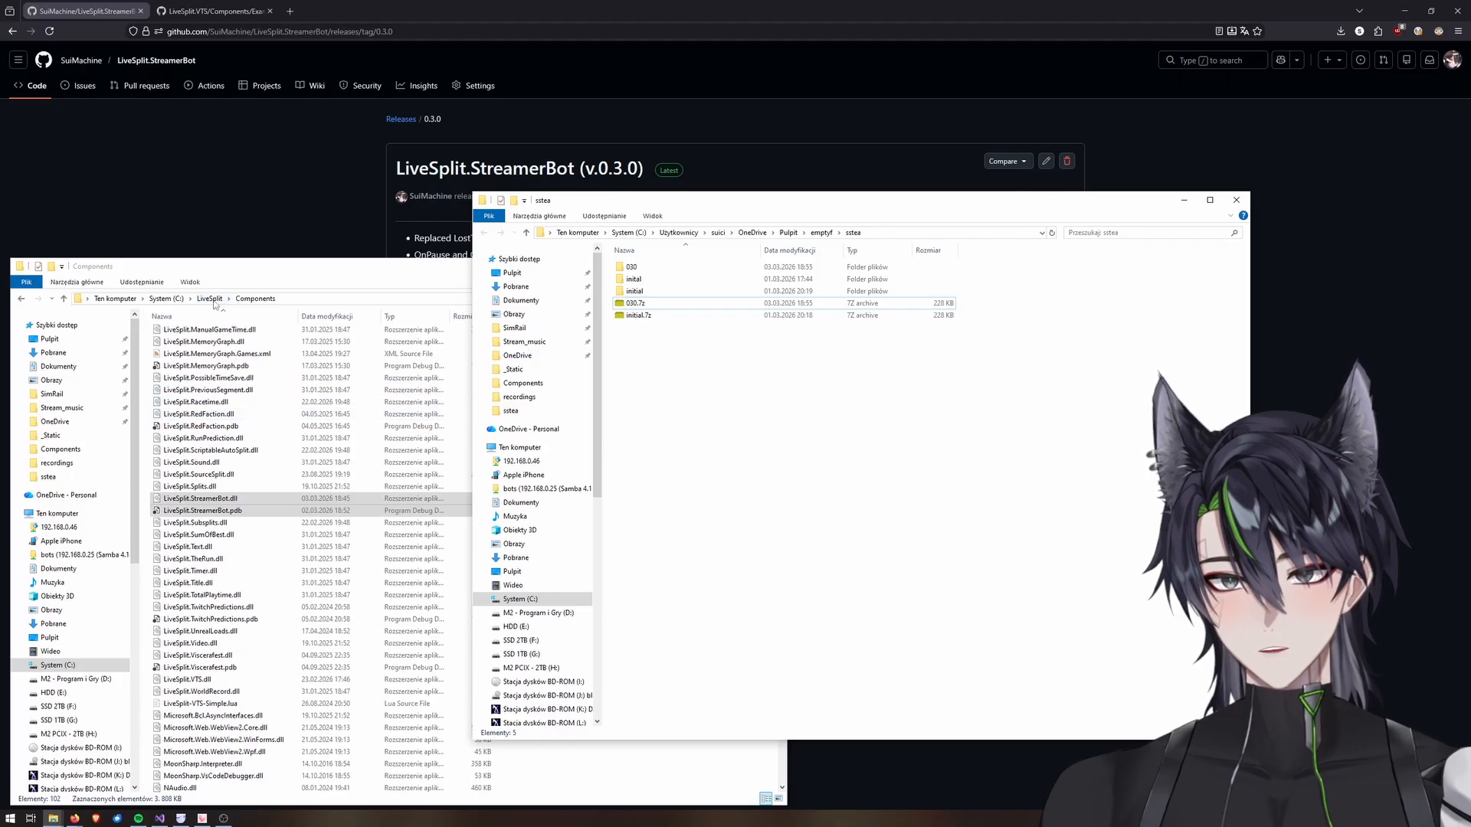
{"action": "double_click", "coordinate": [191, 333]}
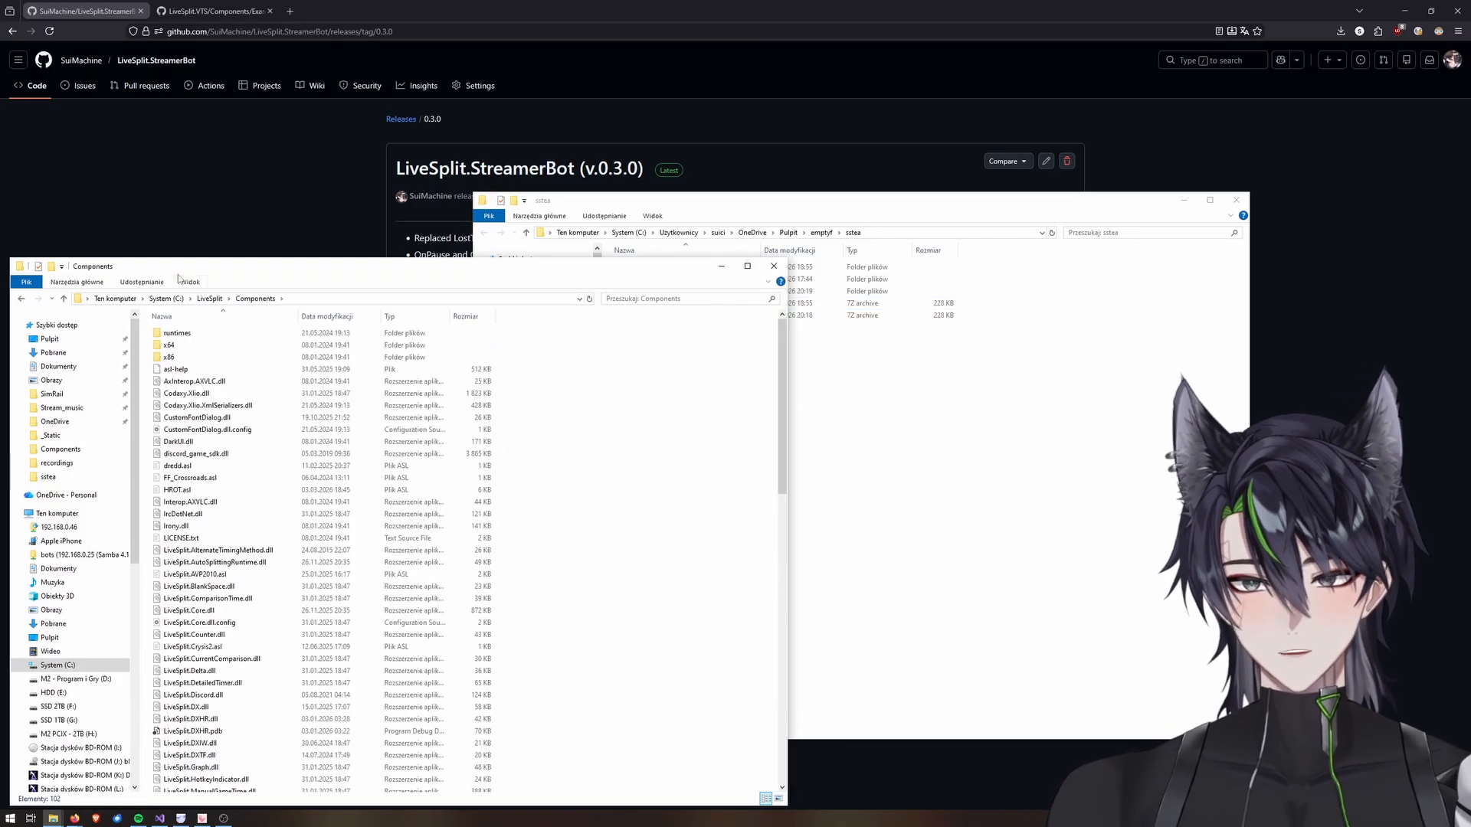
Move the three files from the extracted 030 folder into LiveSplit's Components folder, then close both explorer windows.
{"action": "left_click", "coordinate": [949, 444]}
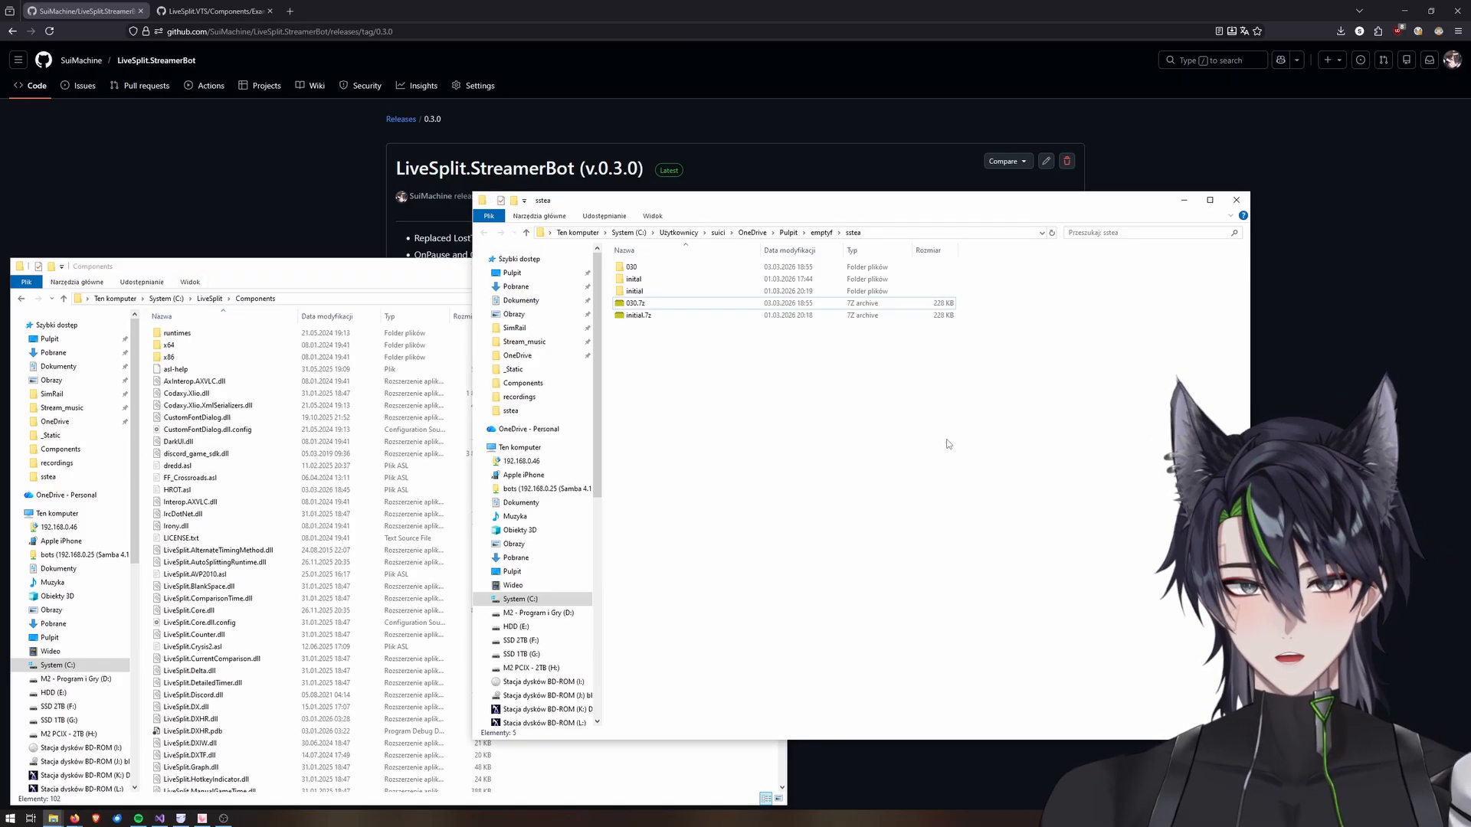
{"action": "left_click", "coordinate": [632, 268]}
{"action": "double_click", "coordinate": [632, 268]}
{"action": "left_click_drag", "start_coordinate": [878, 415], "coordinate": [641, 754]}
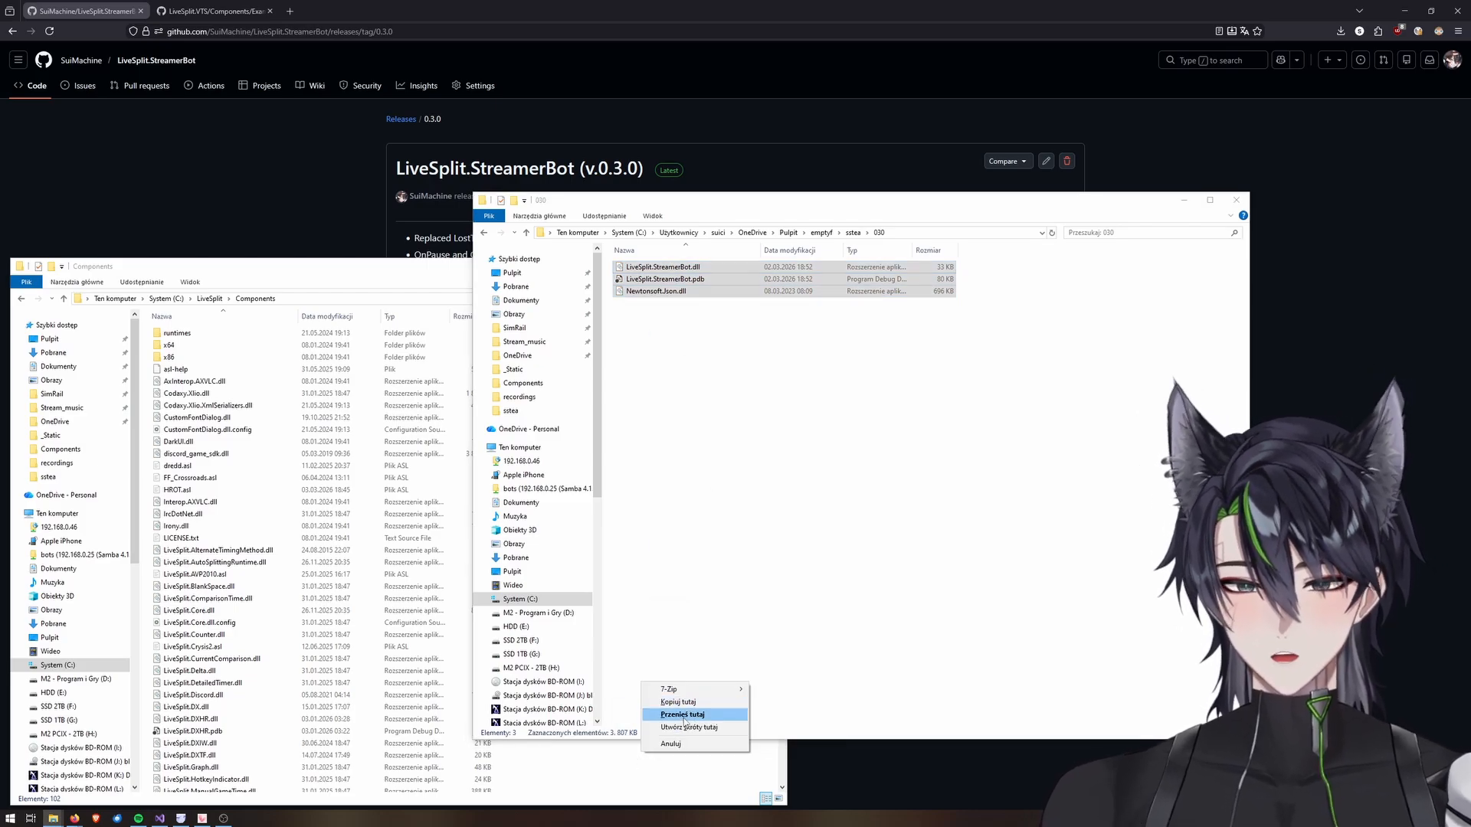
{"action": "left_click", "coordinate": [684, 716]}
{"action": "left_click", "coordinate": [665, 337]}
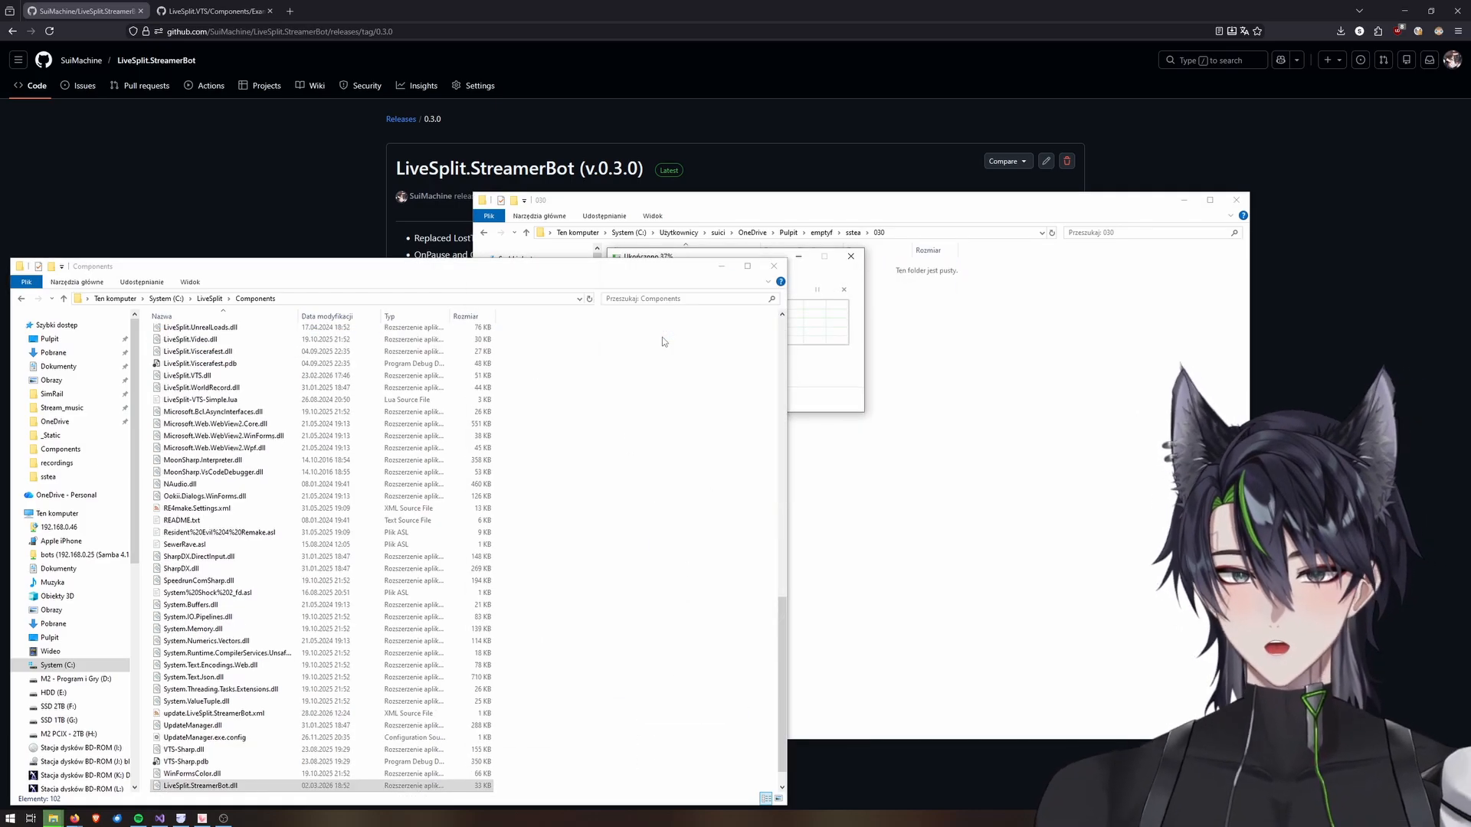
{"action": "left_click", "coordinate": [1236, 200]}
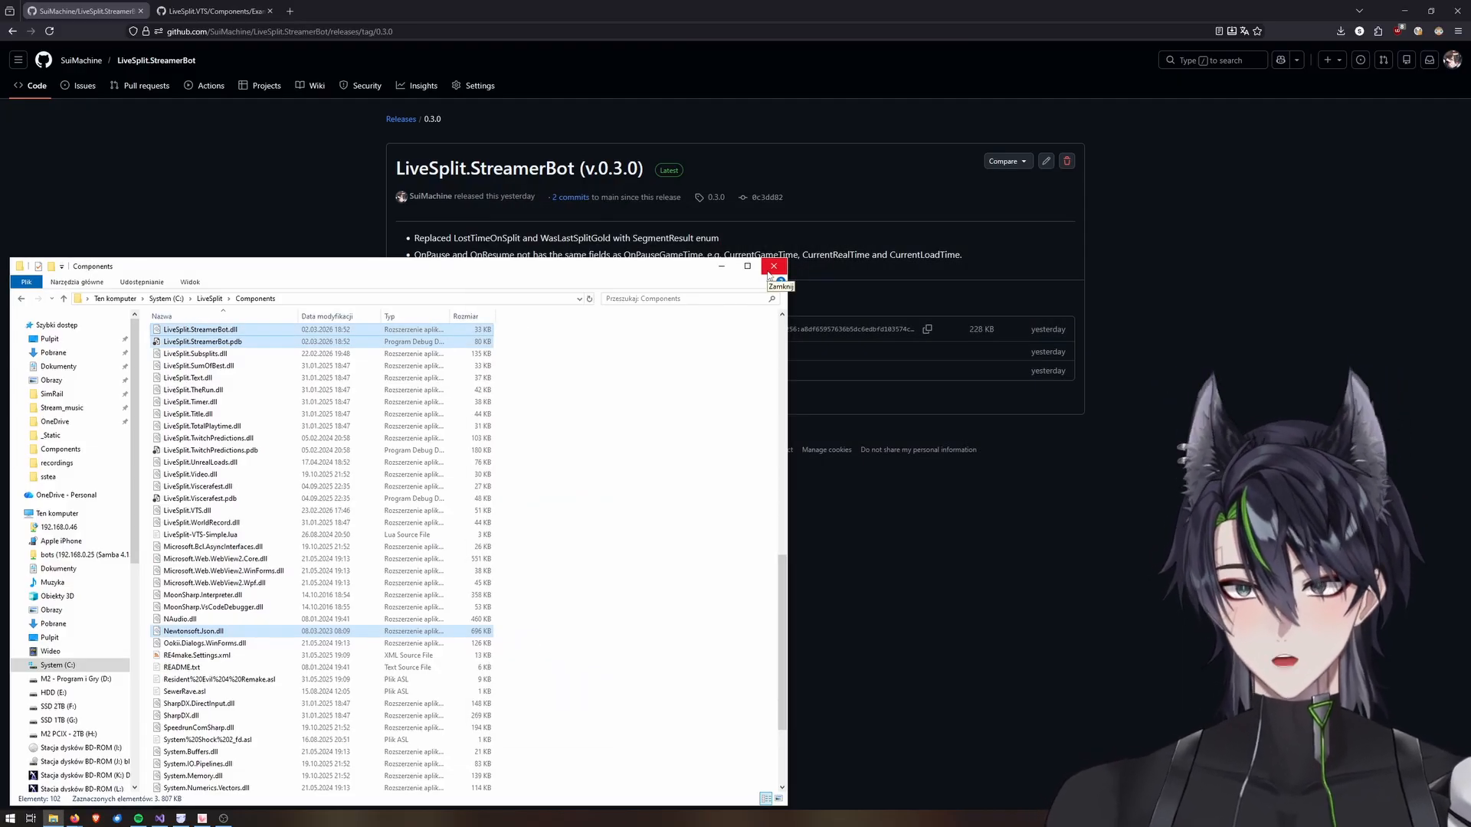
{"action": "left_click", "coordinate": [771, 268]}
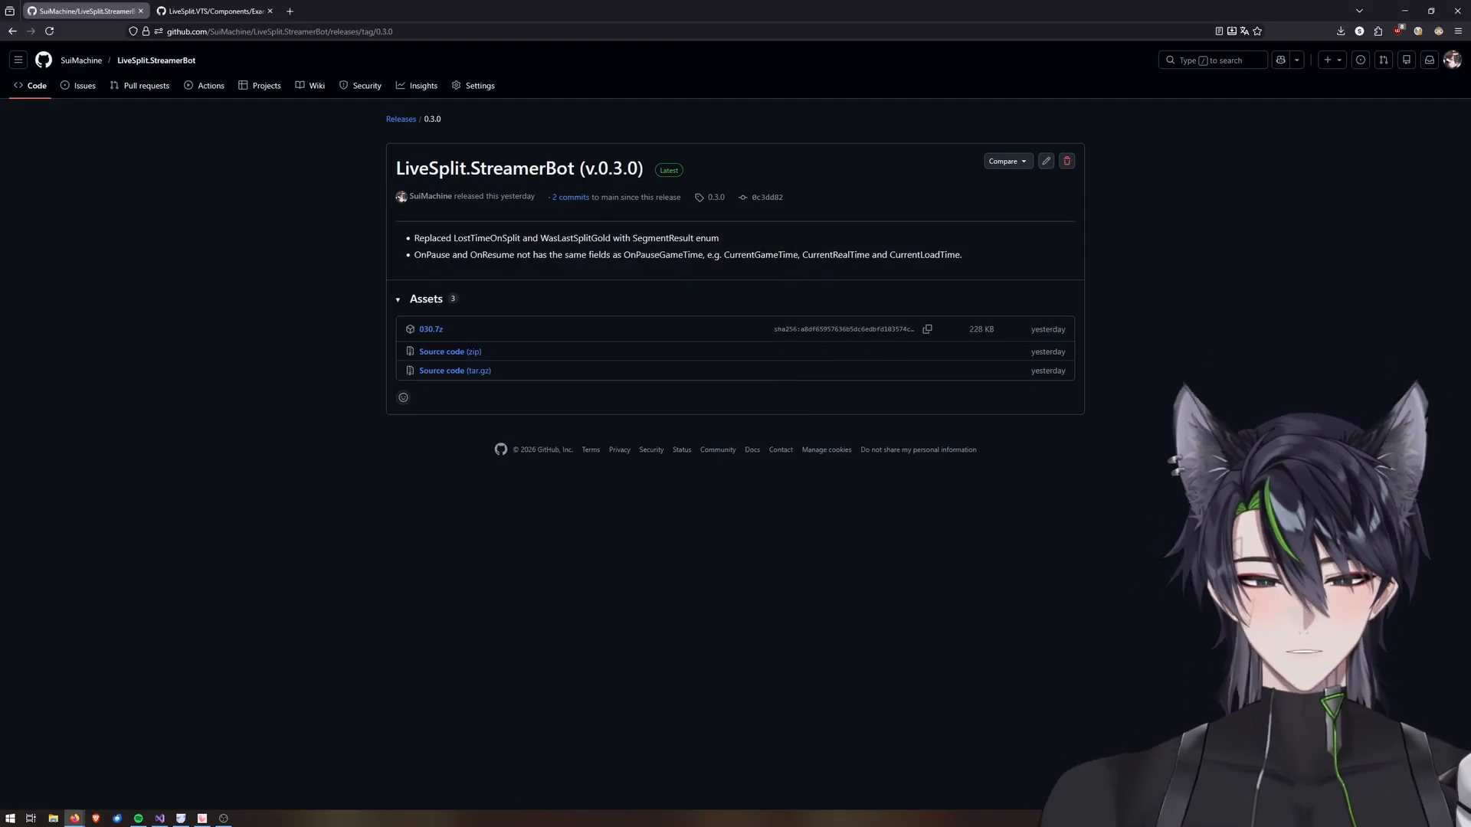
Copy the premade socket import string from the repository wiki and import it into Streamer.bot with its websocket server.
{"action": "left_click", "coordinate": [302, 90]}
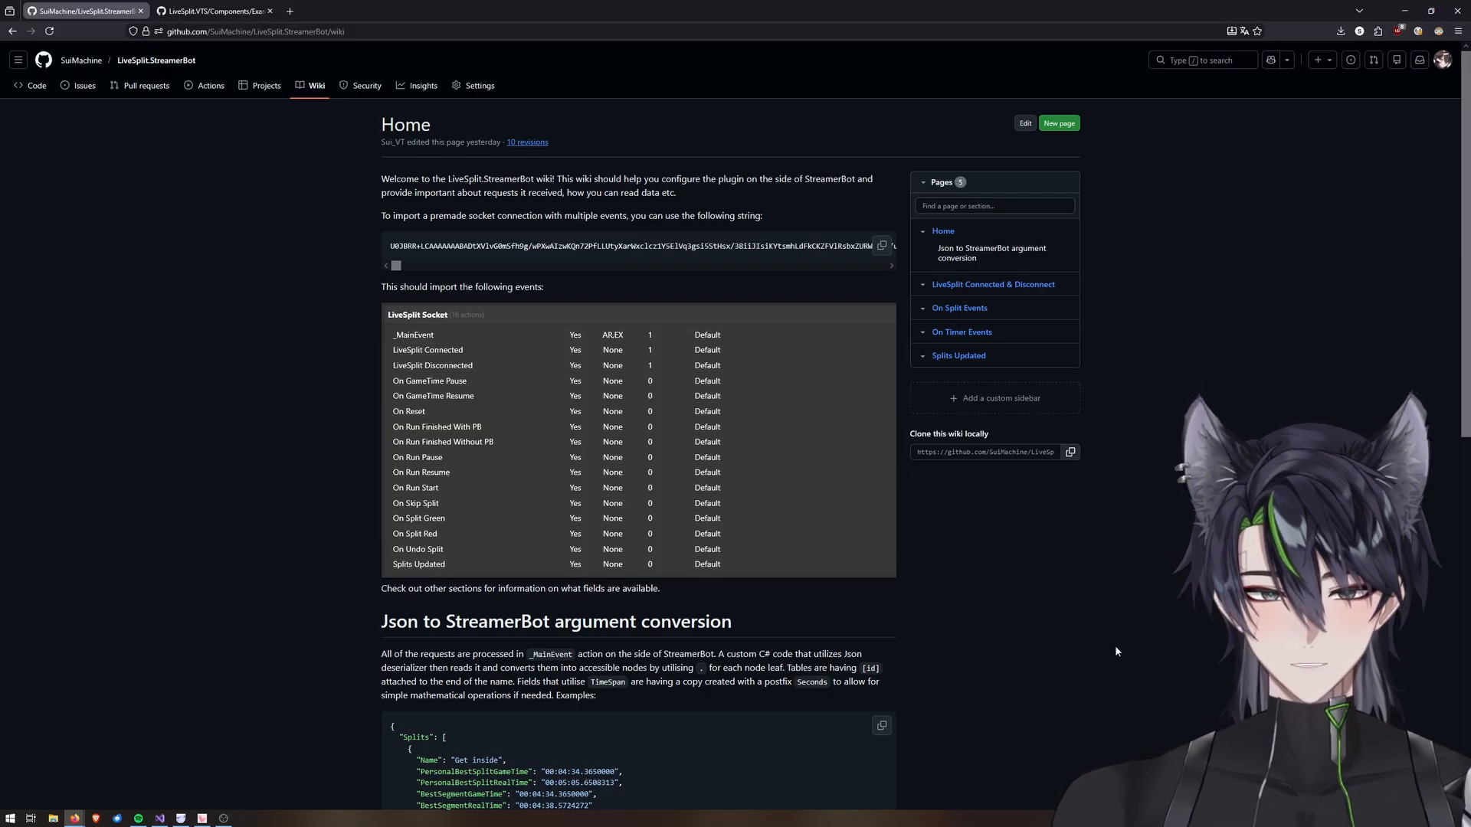
{"action": "left_click", "coordinate": [882, 246]}
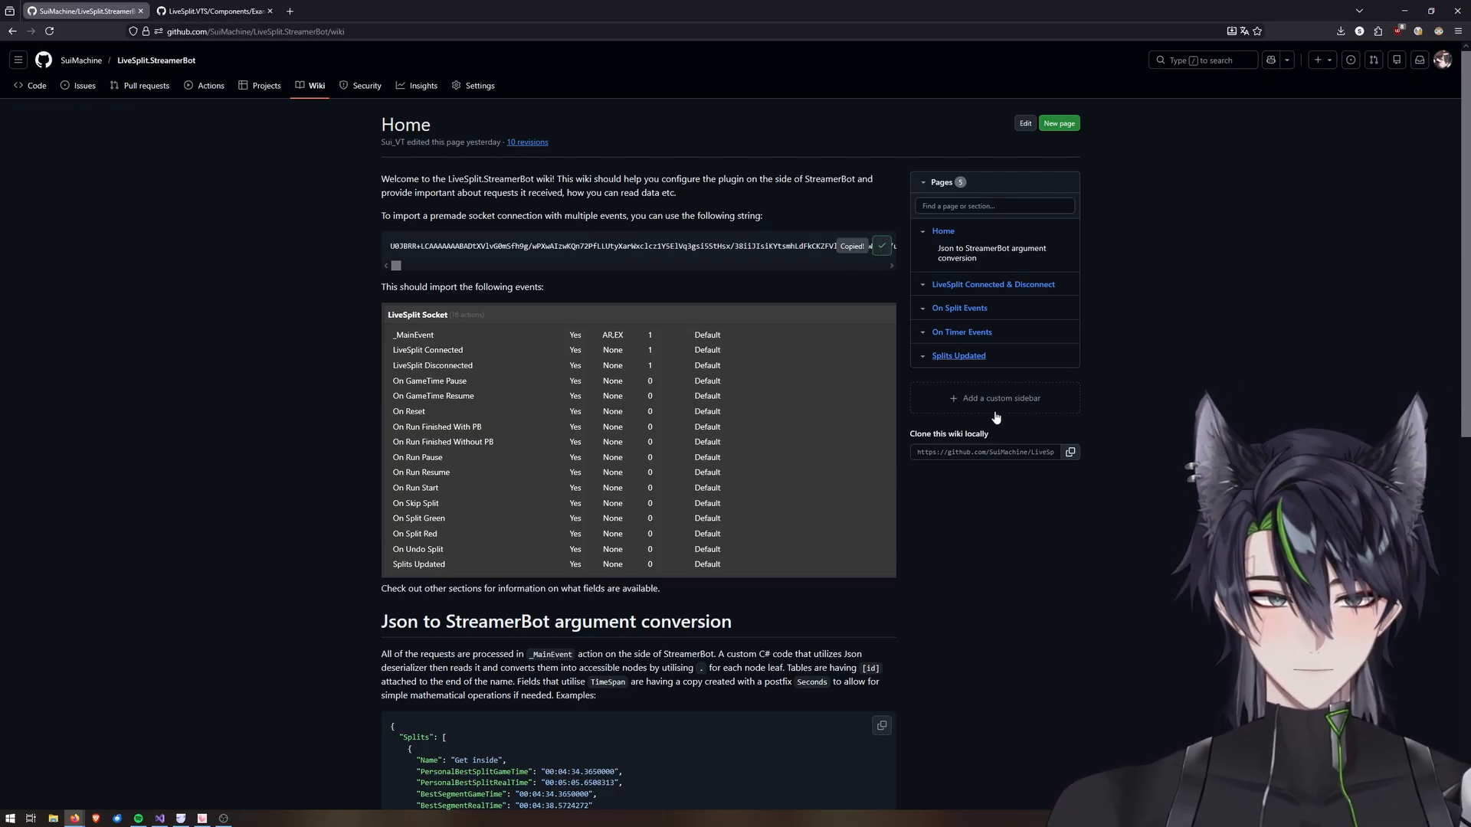
{"action": "double_click", "coordinate": [1195, 818]}
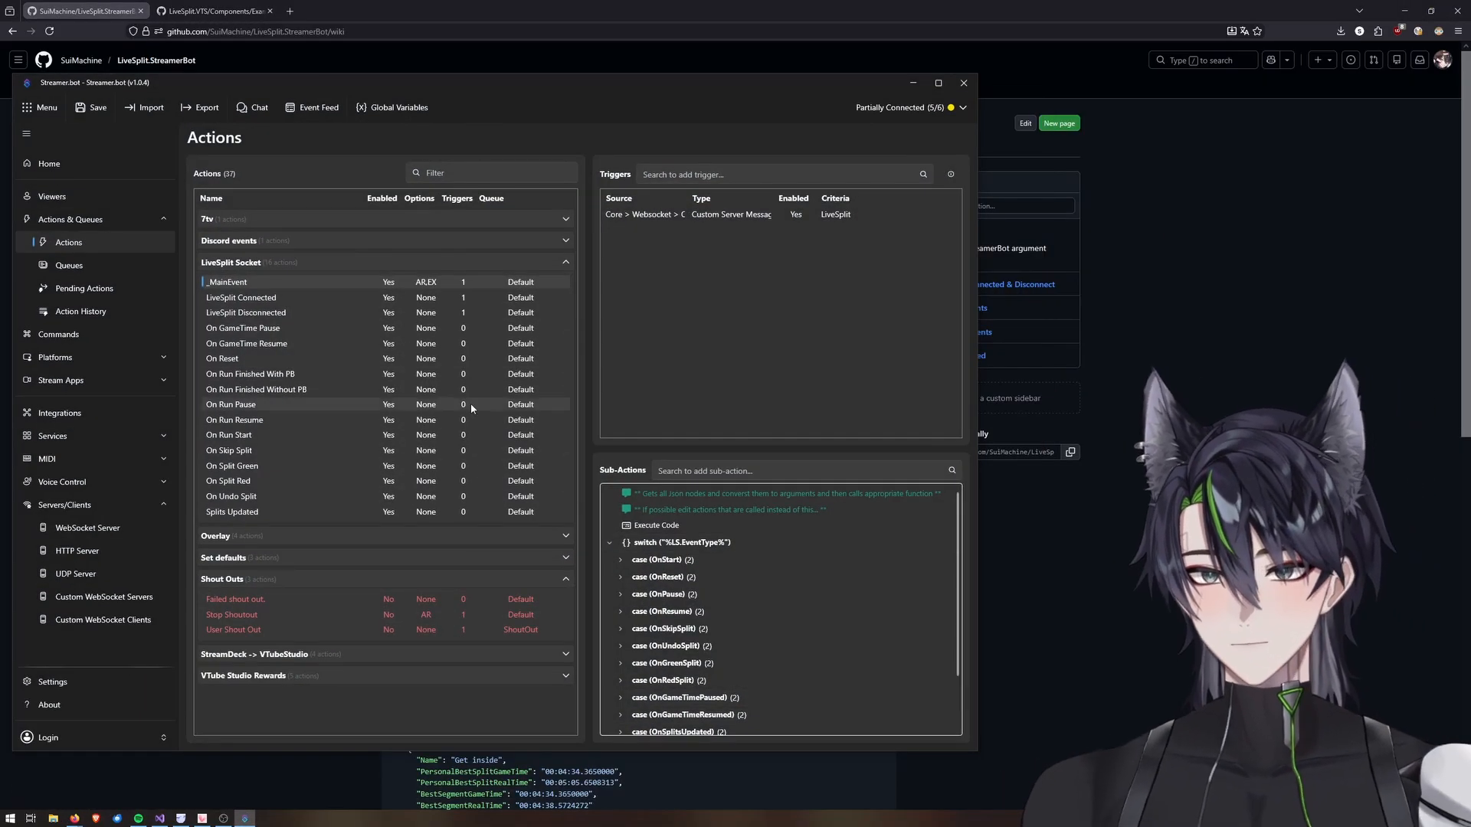
{"action": "left_click", "coordinate": [147, 111]}
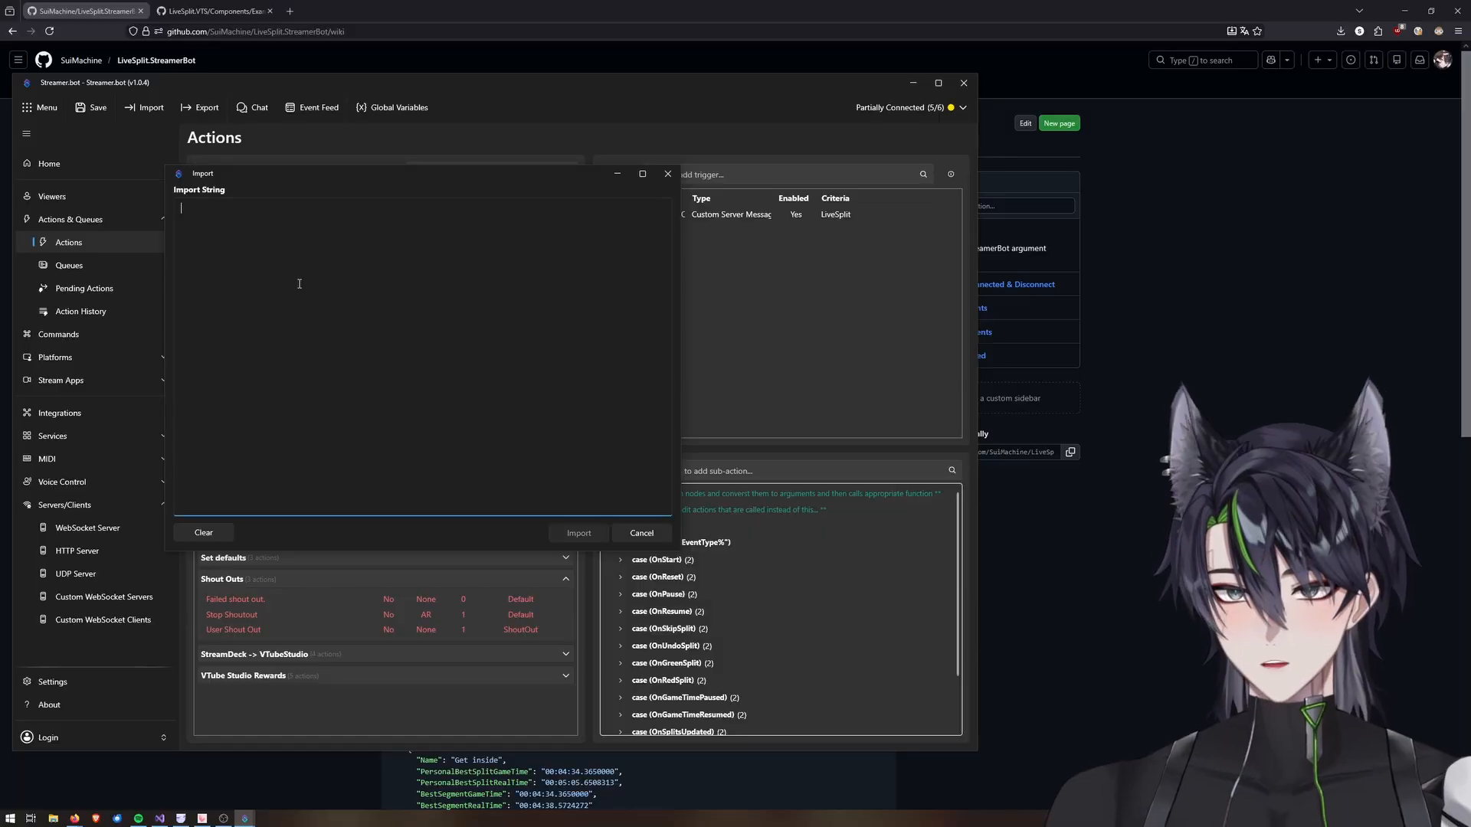
{"action": "key", "text": "ctrl+v"}
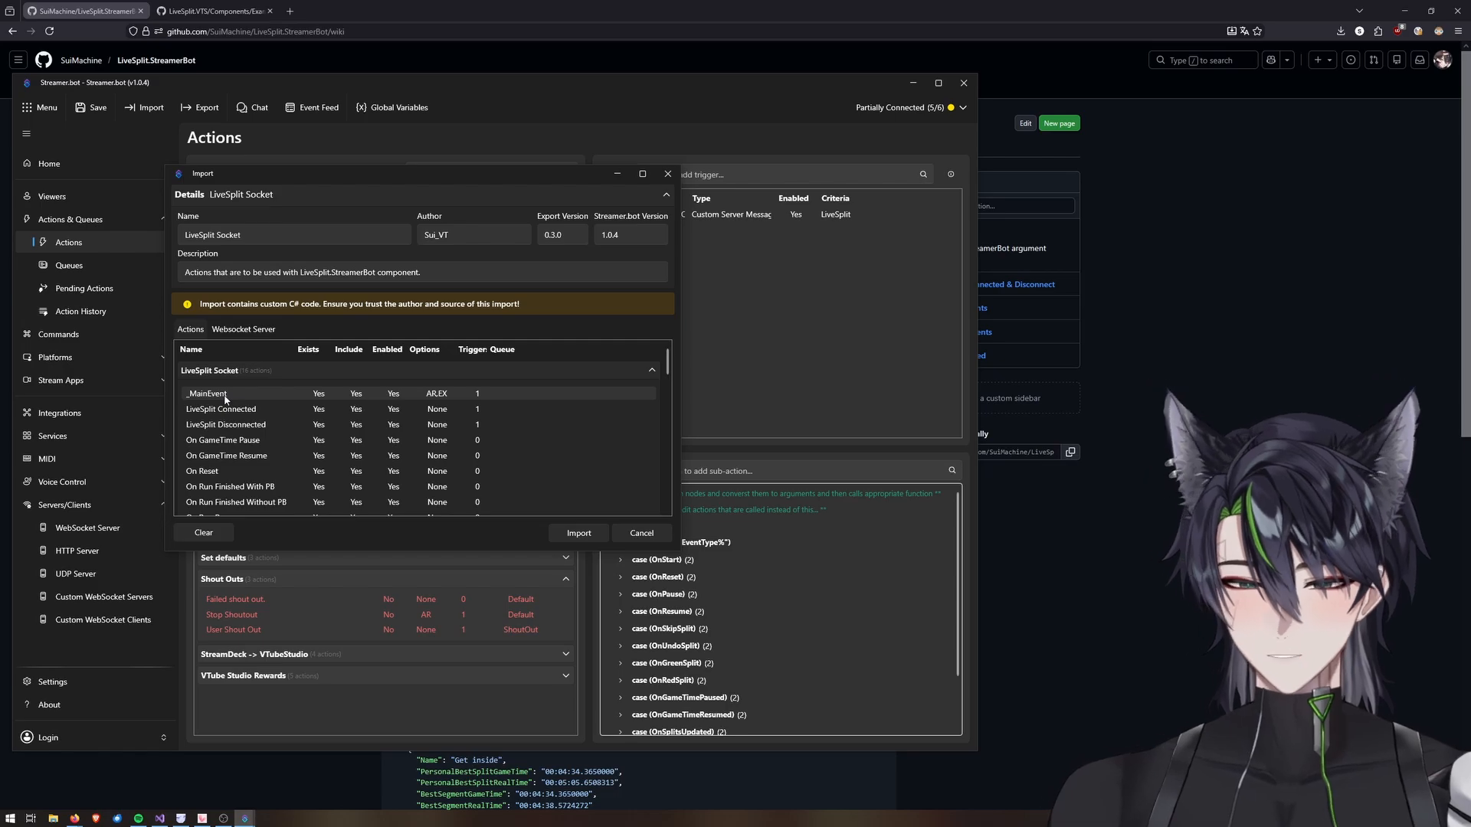
{"action": "left_click", "coordinate": [242, 330]}
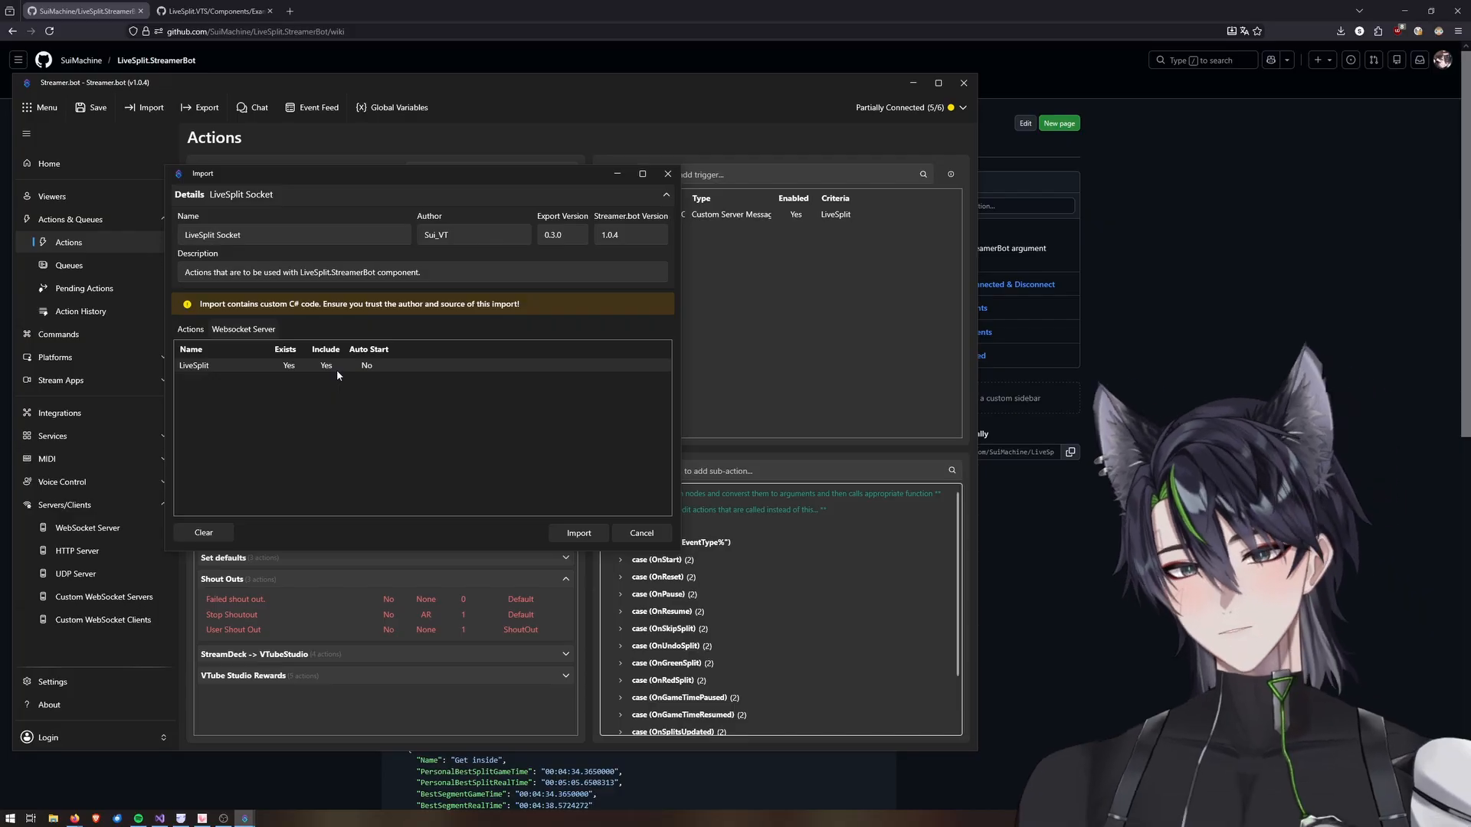
{"action": "left_click", "coordinate": [578, 532]}
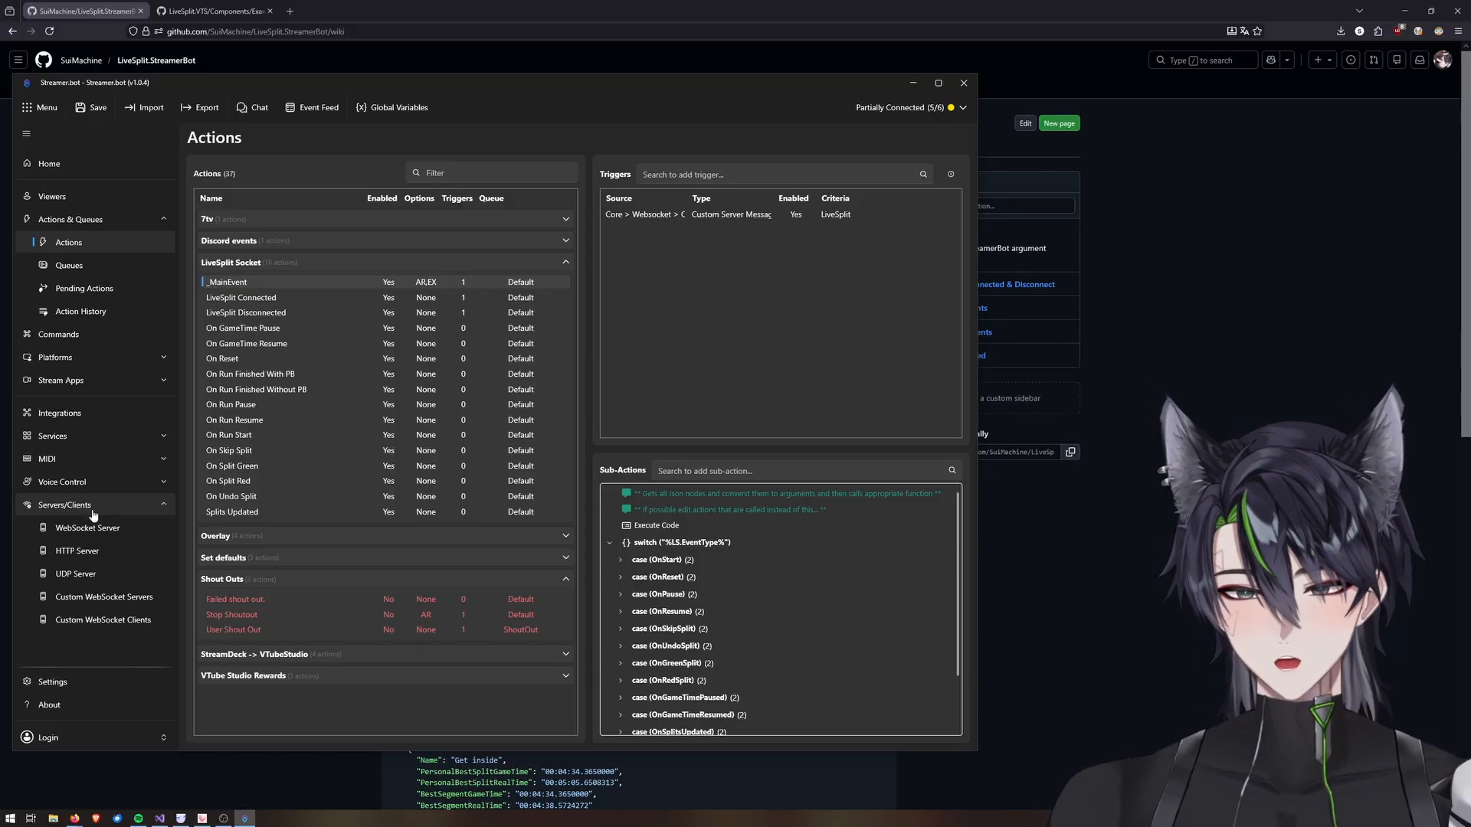
Inspect the LiveSplit custom websocket server's settings and options.
{"action": "left_click", "coordinate": [88, 598]}
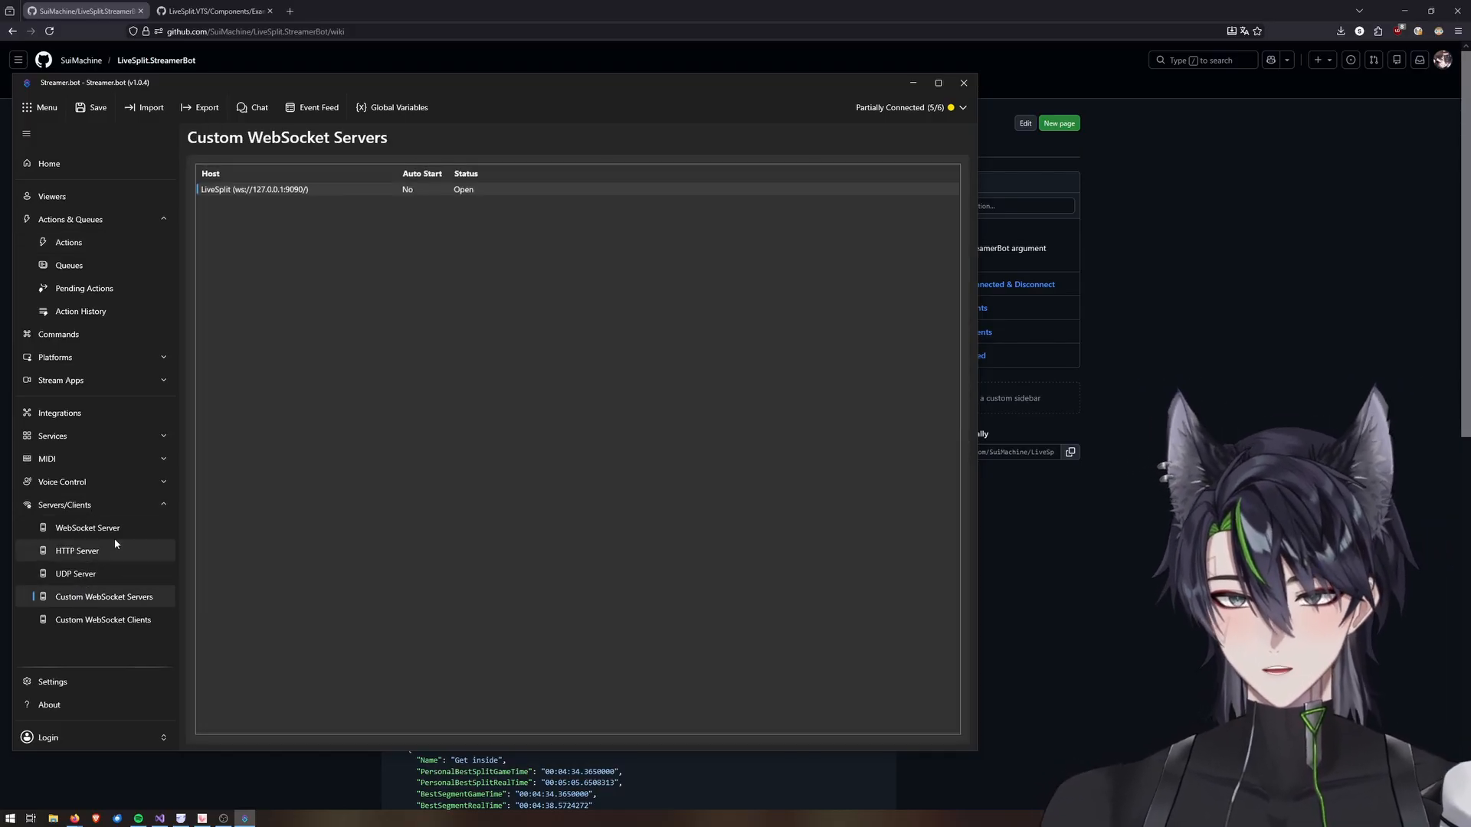
{"action": "double_click", "coordinate": [262, 190]}
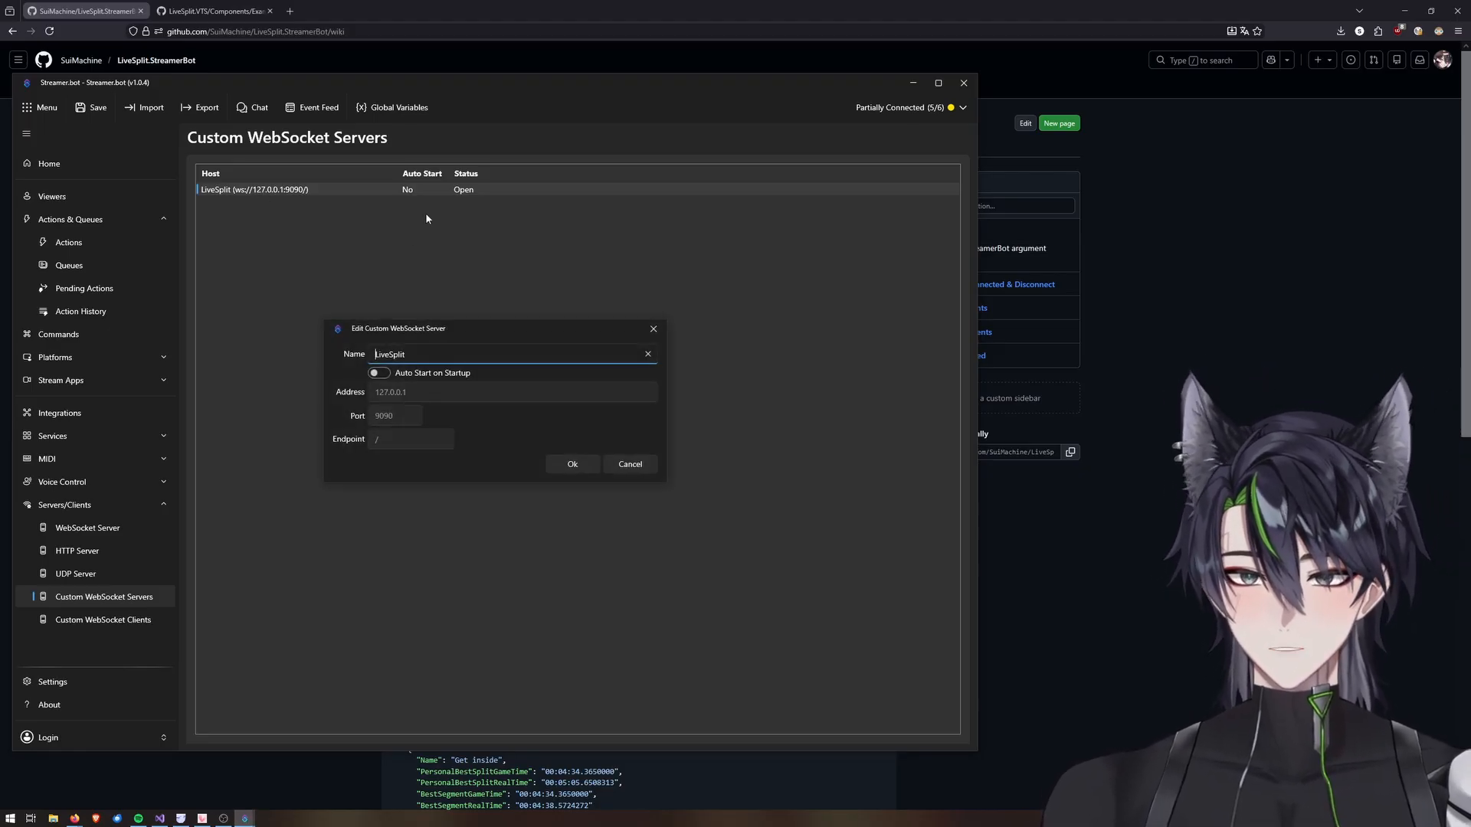
{"action": "left_click", "coordinate": [654, 329]}
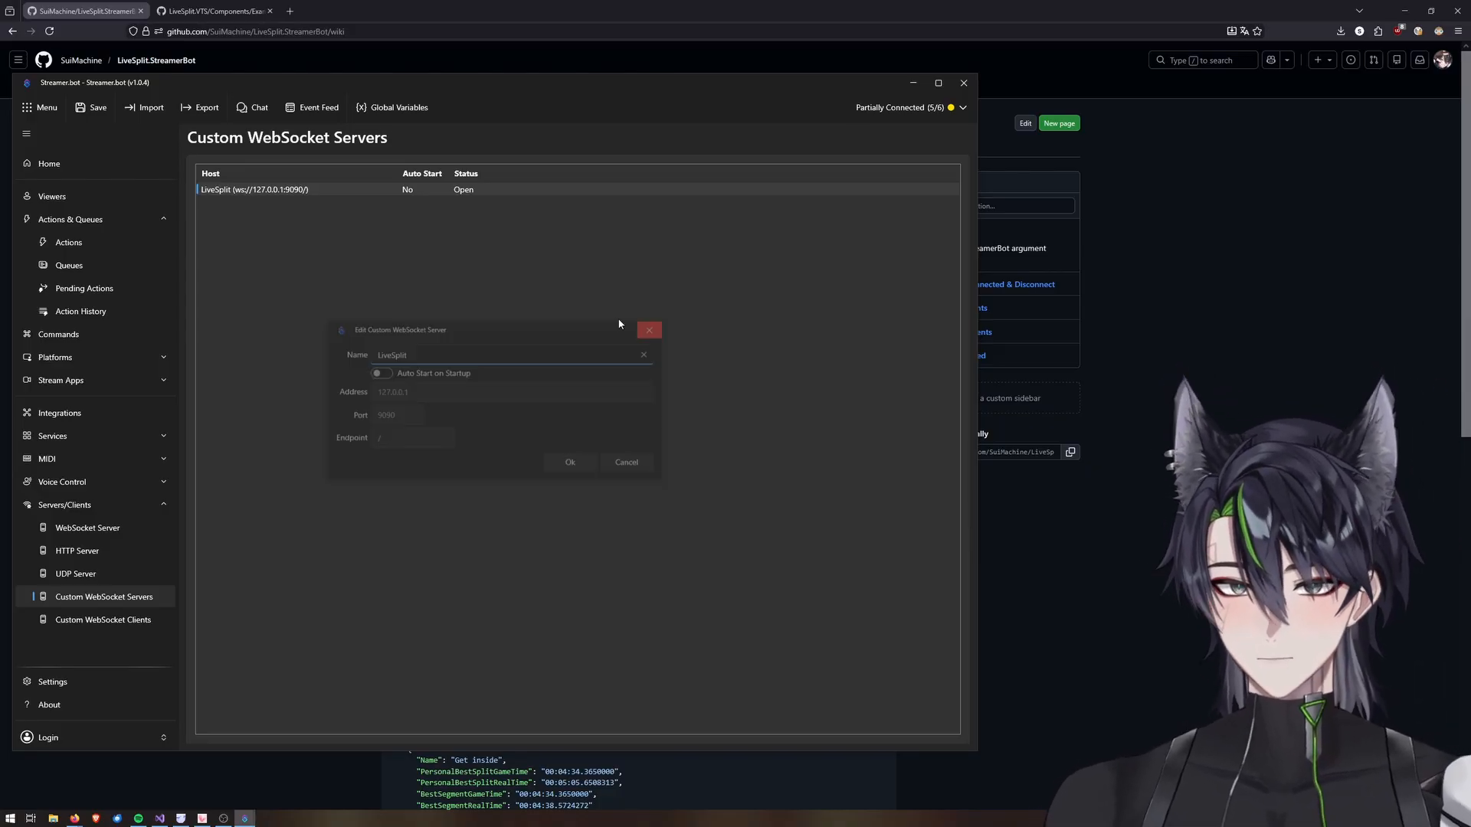
{"action": "right_click", "coordinate": [296, 192]}
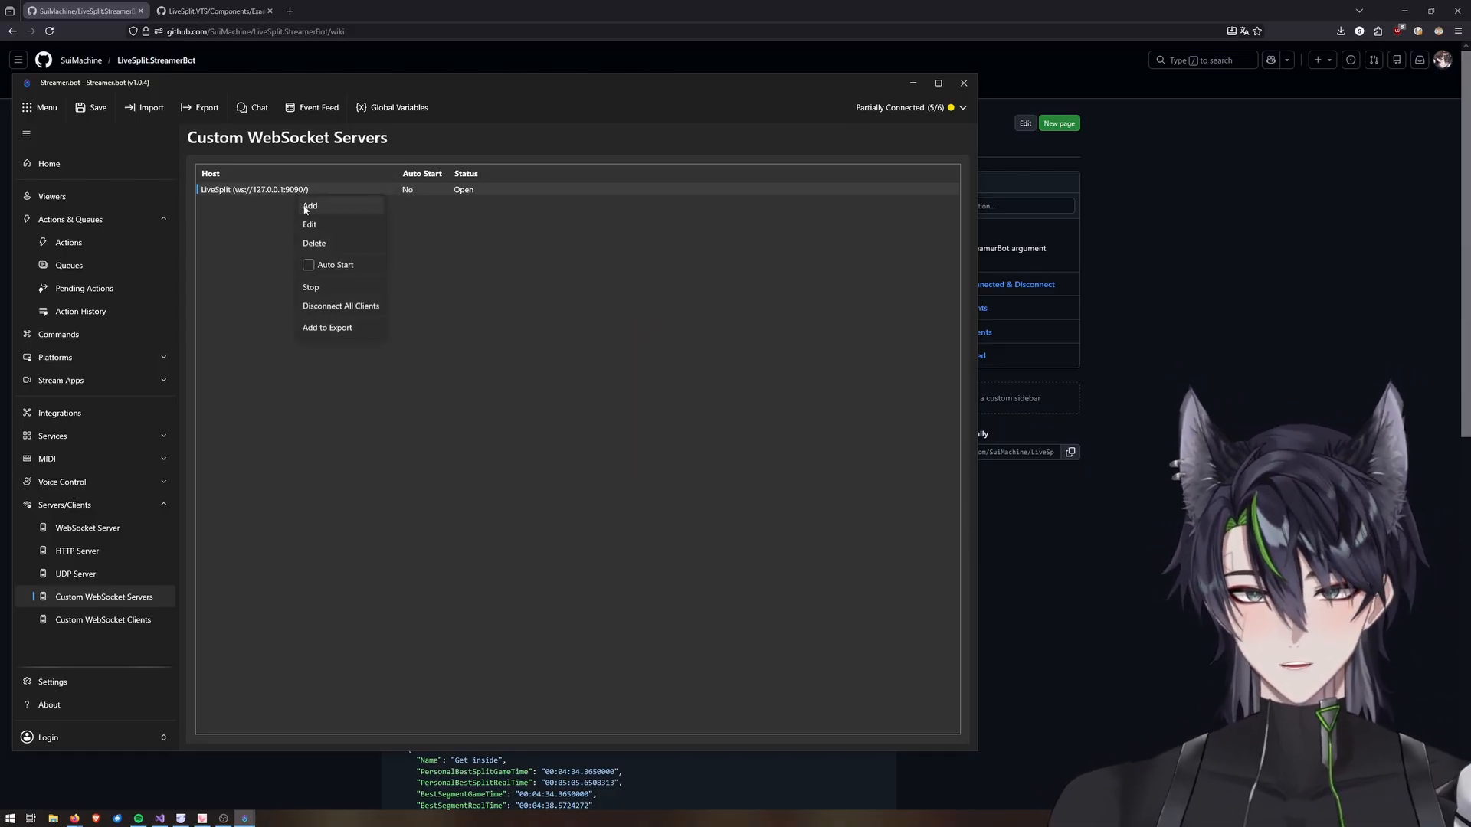
{"action": "left_click", "coordinate": [480, 190]}
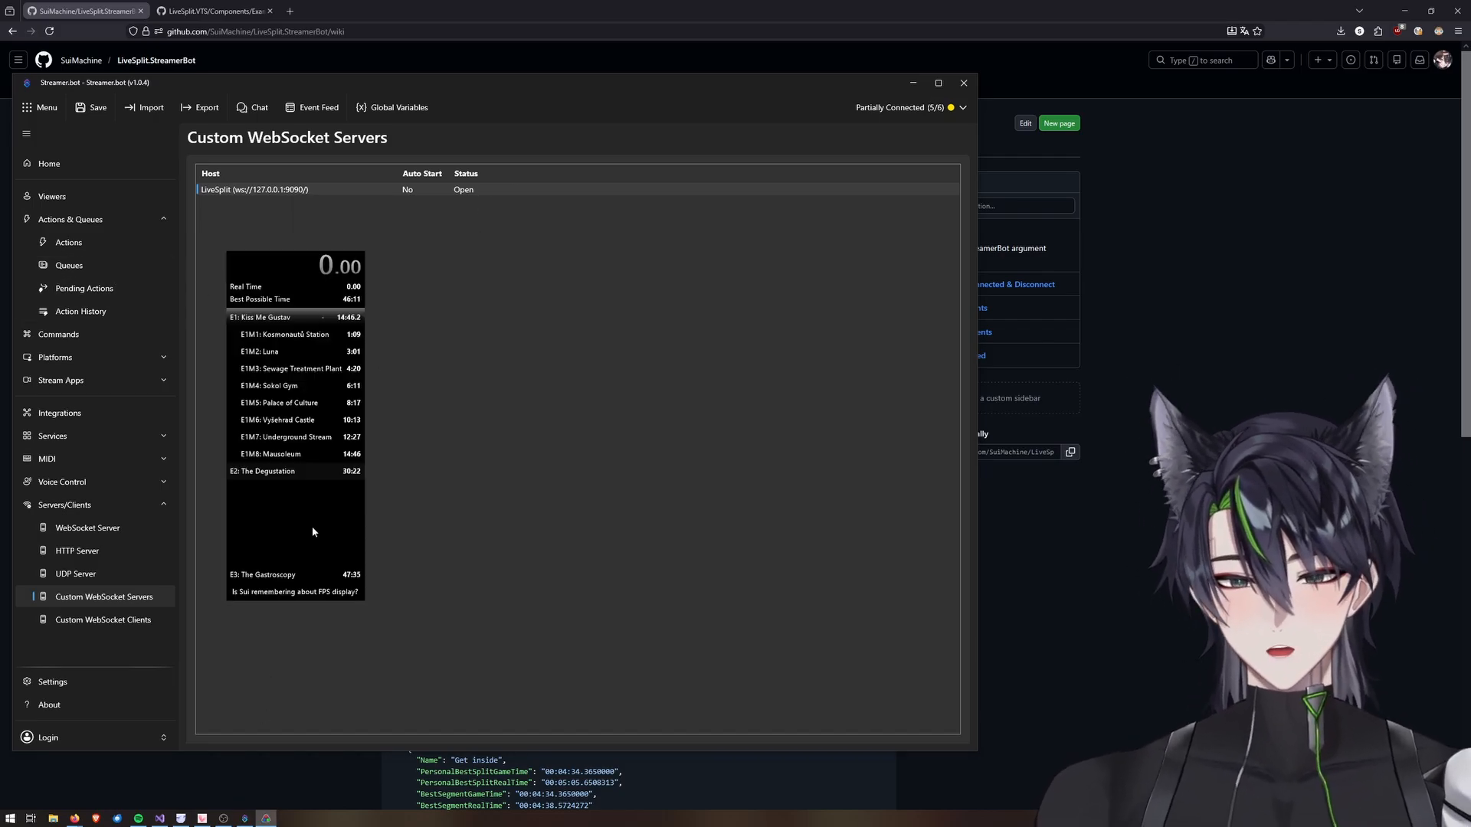
Add the StreamerBot Connection component to the LiveSplit layout from the Other category.
{"action": "right_click", "coordinate": [312, 529]}
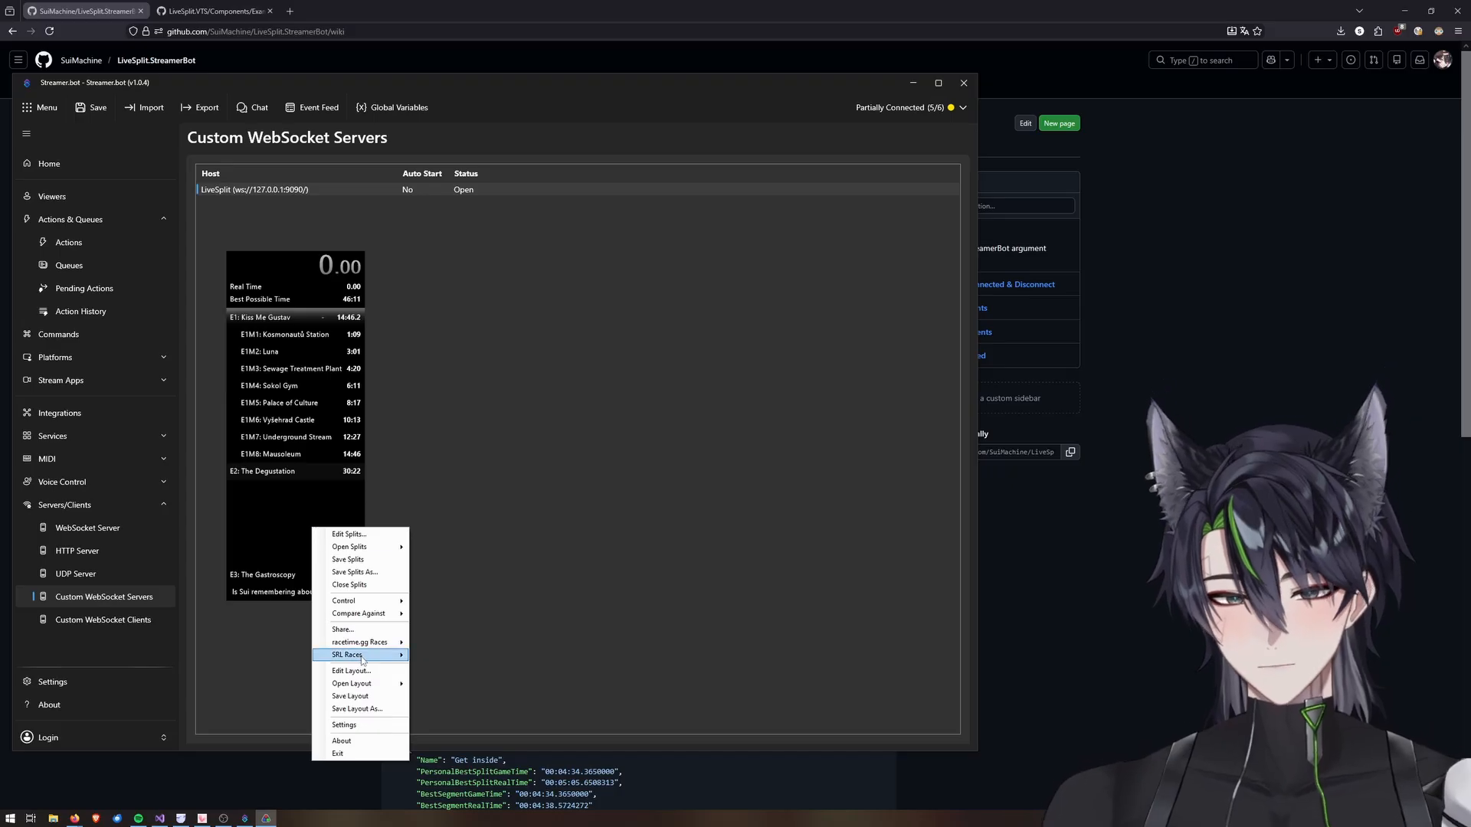
{"action": "left_click", "coordinate": [338, 671]}
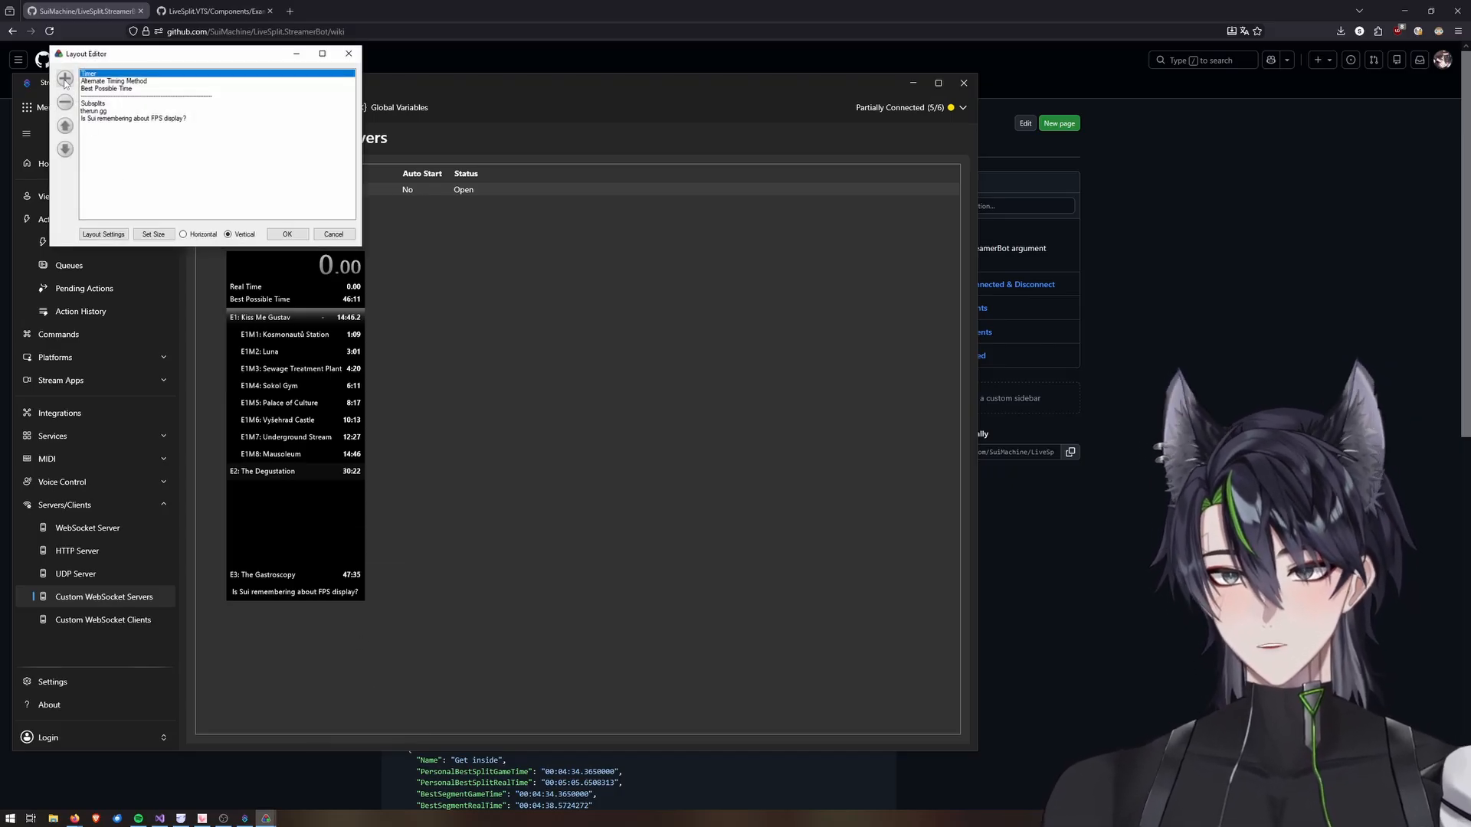
{"action": "left_click", "coordinate": [65, 79]}
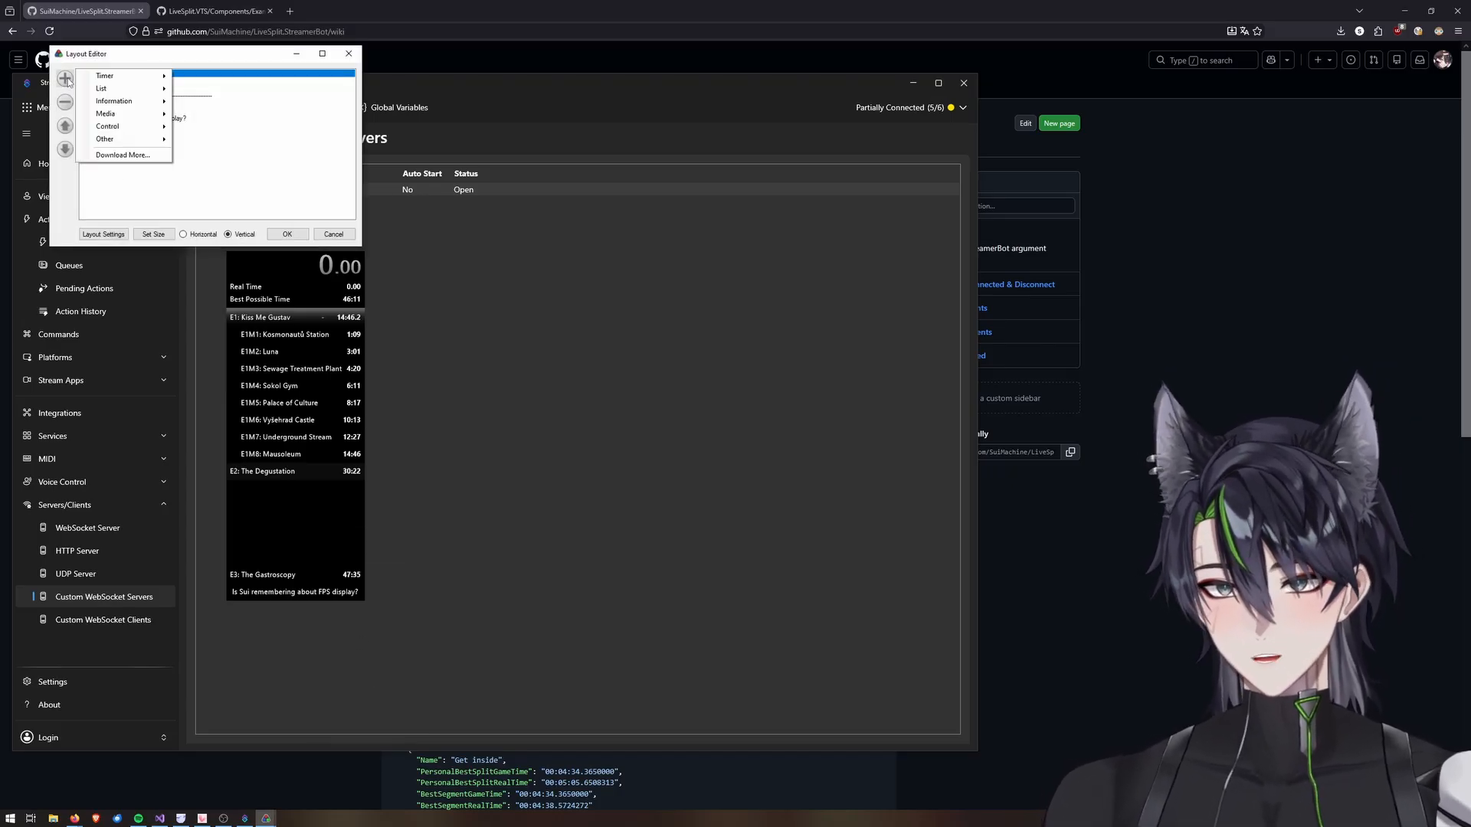
{"action": "mouse_move", "coordinate": [108, 139]}
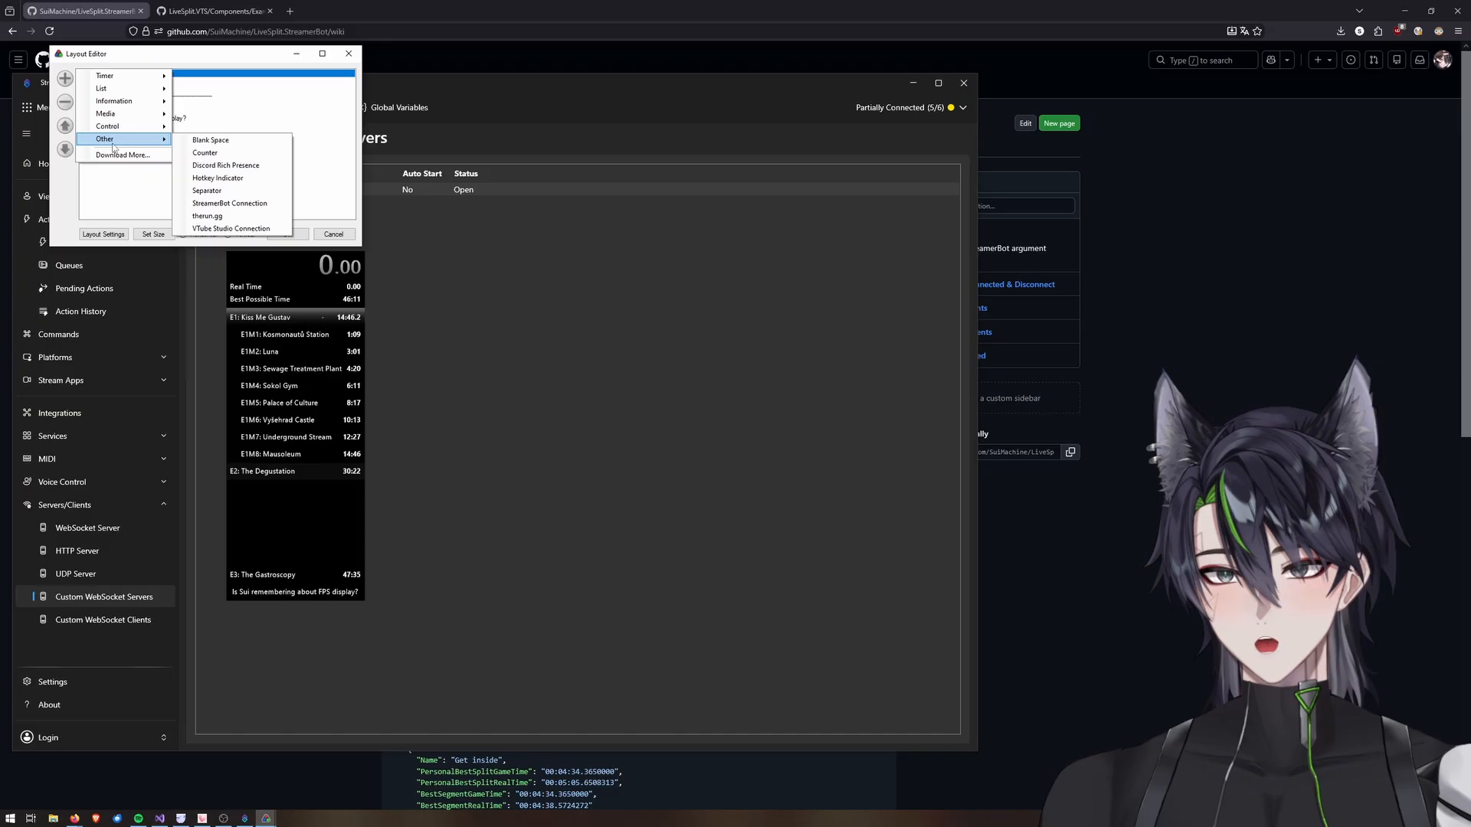
{"action": "left_click", "coordinate": [257, 205]}
Connect the StreamerBot Connection component to ws://127.0.0.1:9090 and confirm the layout changes.
{"action": "double_click", "coordinate": [126, 123]}
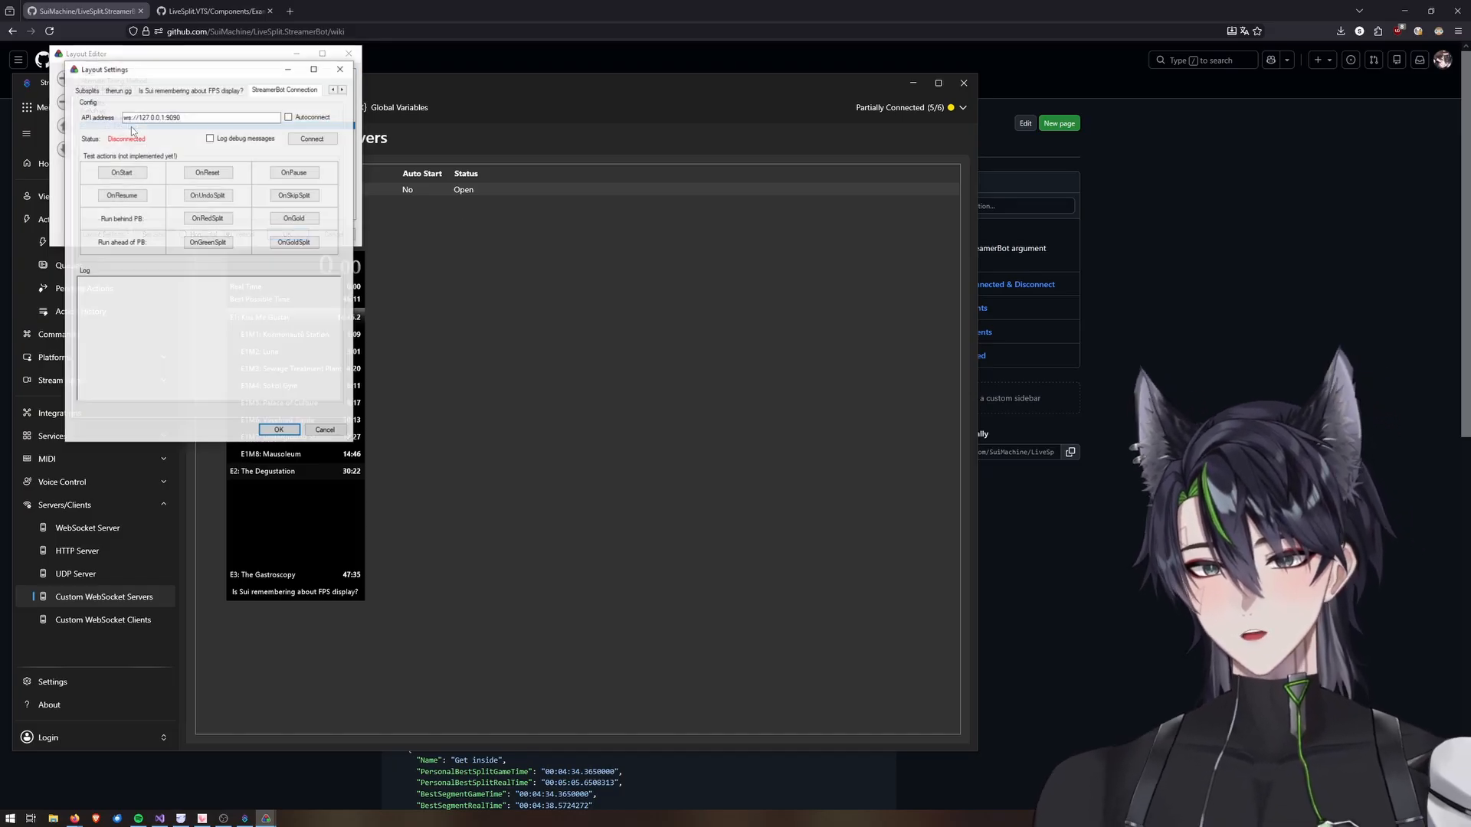
{"action": "left_click", "coordinate": [128, 118]}
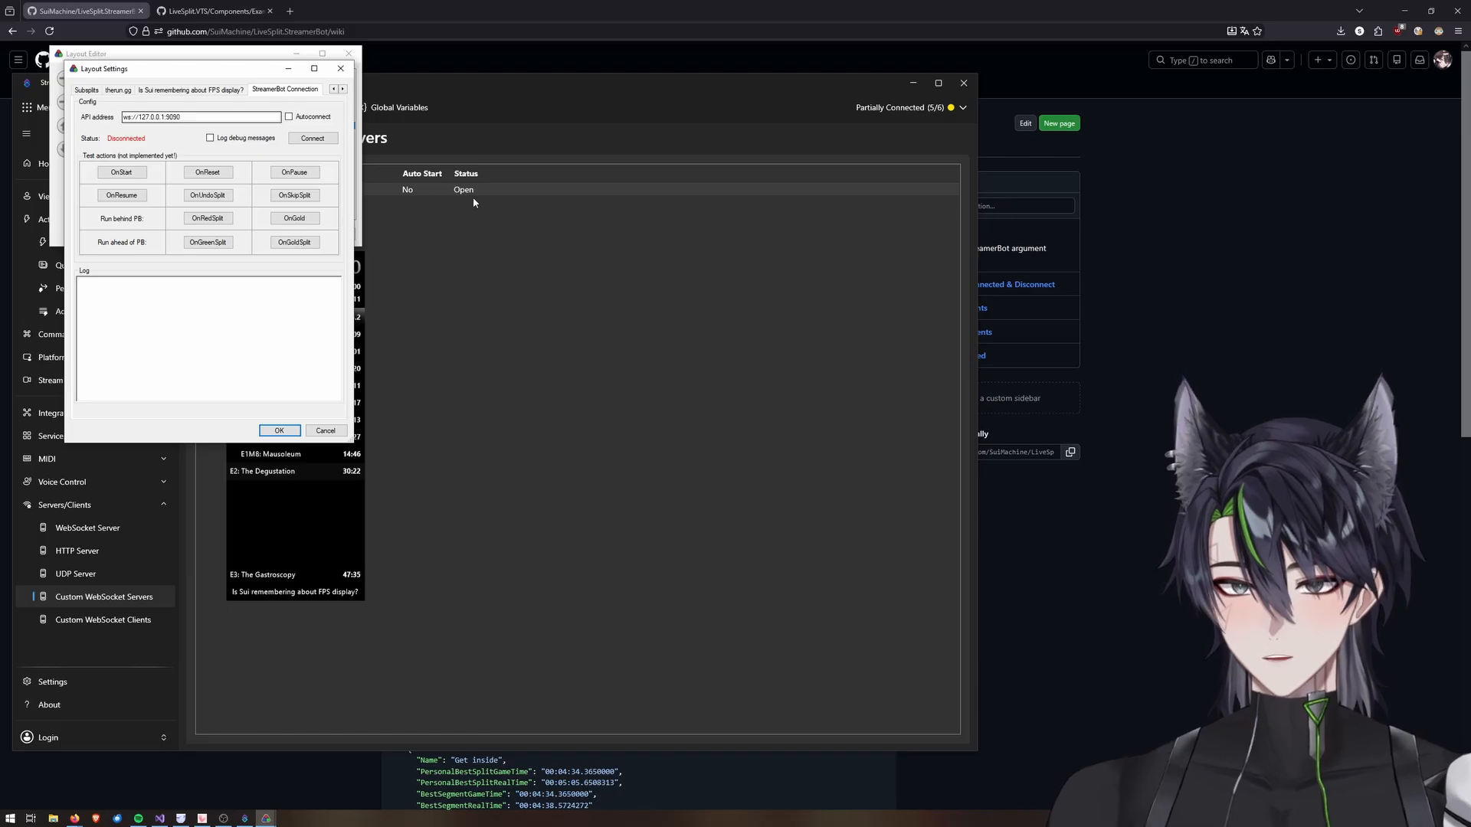
{"action": "left_click", "coordinate": [304, 140]}
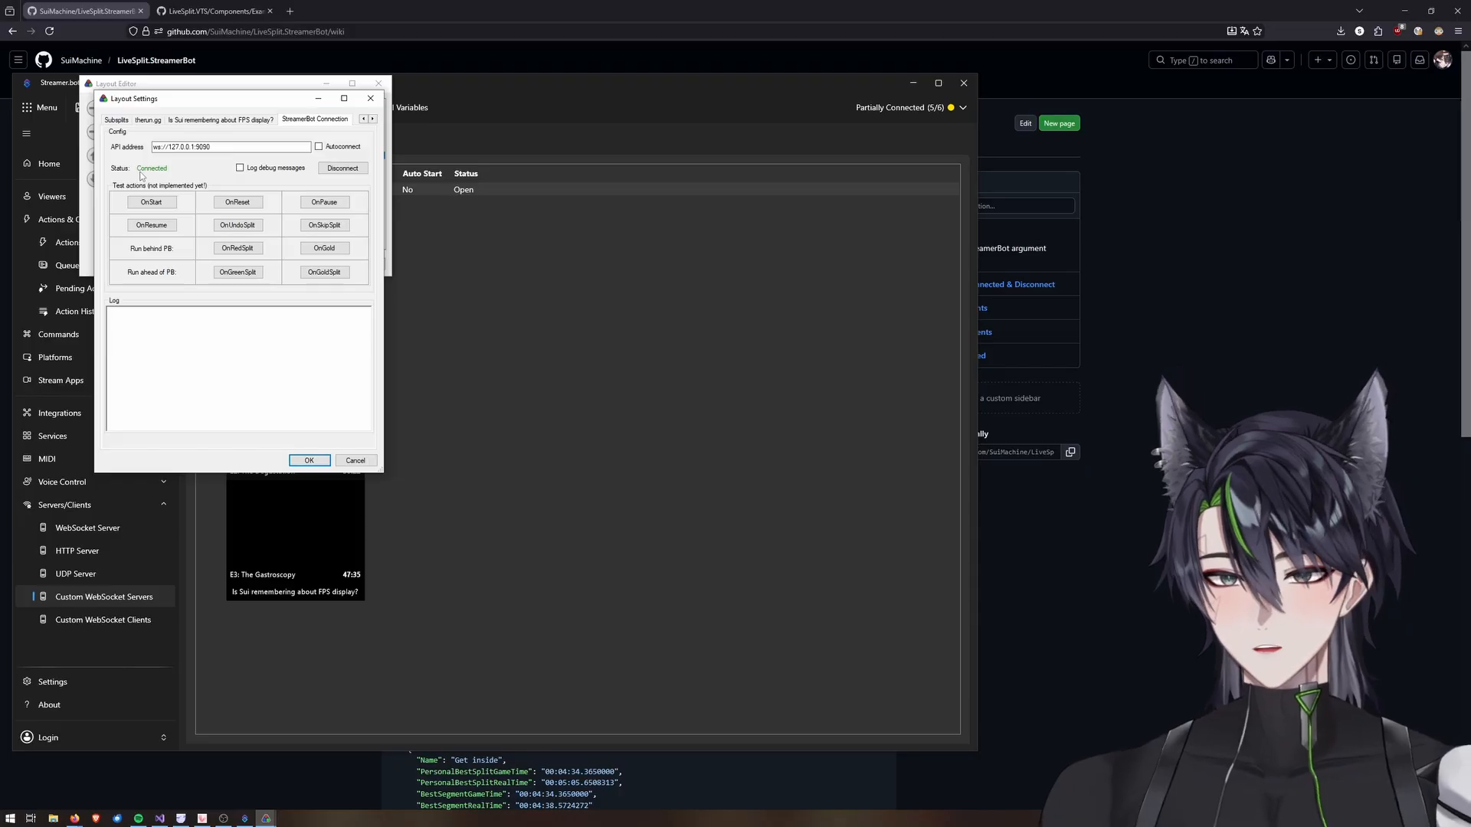
{"action": "left_click", "coordinate": [298, 460]}
{"action": "left_click", "coordinate": [303, 267]}
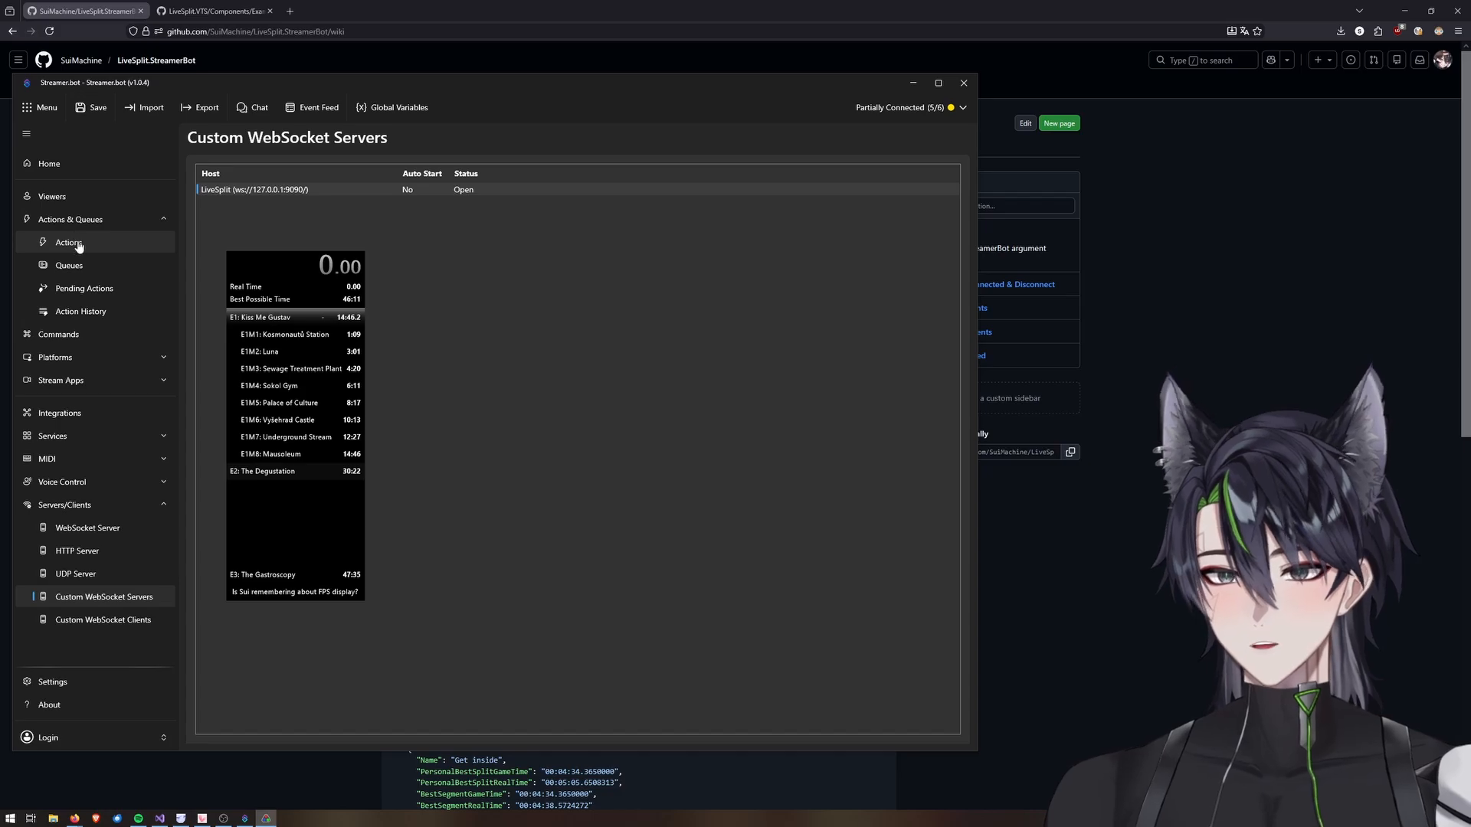
Inspect the variables passed by the latest Splits Updated run in the action history.
{"action": "left_click", "coordinate": [92, 311]}
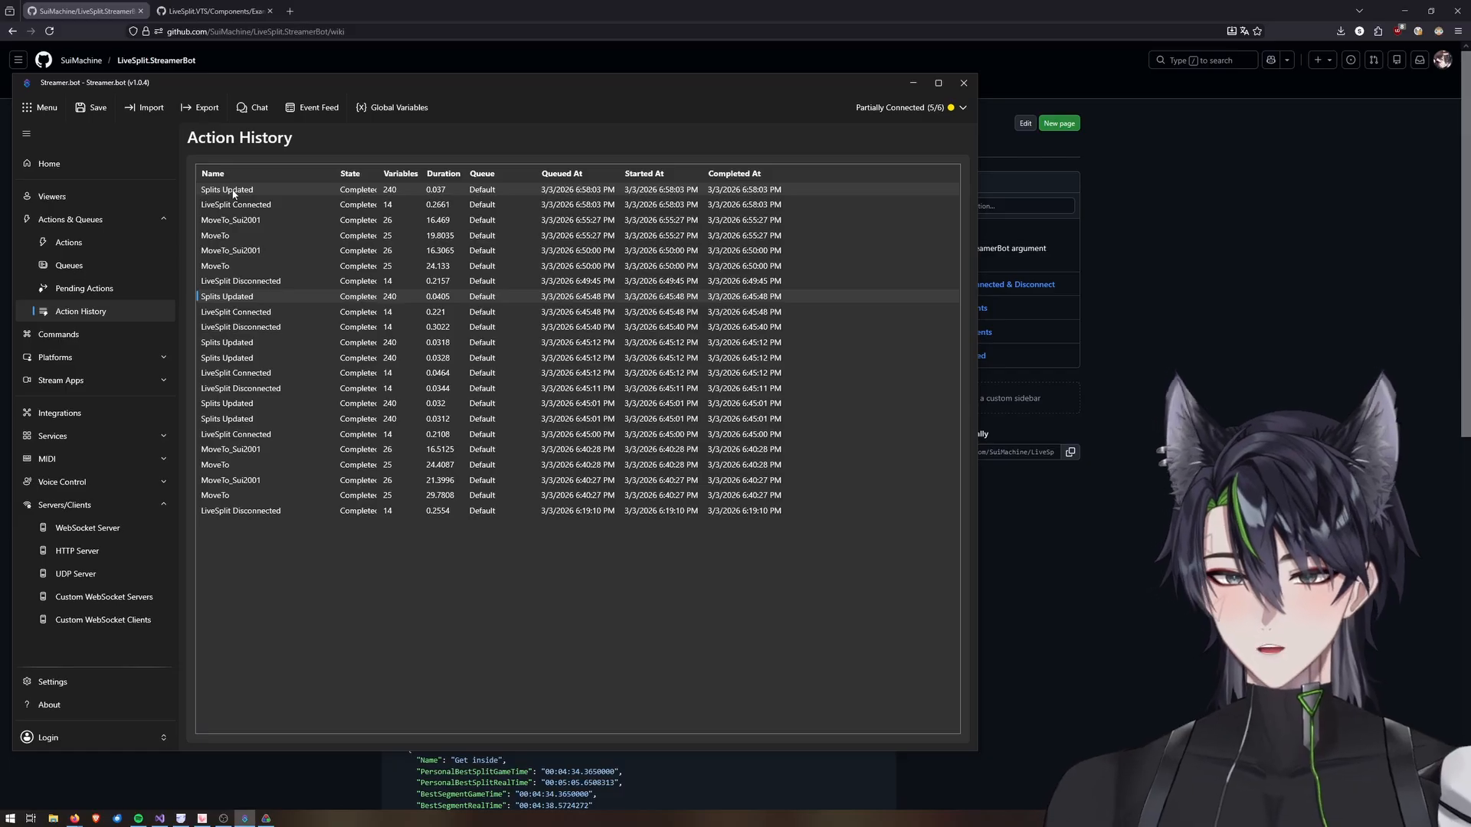
{"action": "right_click", "coordinate": [233, 193]}
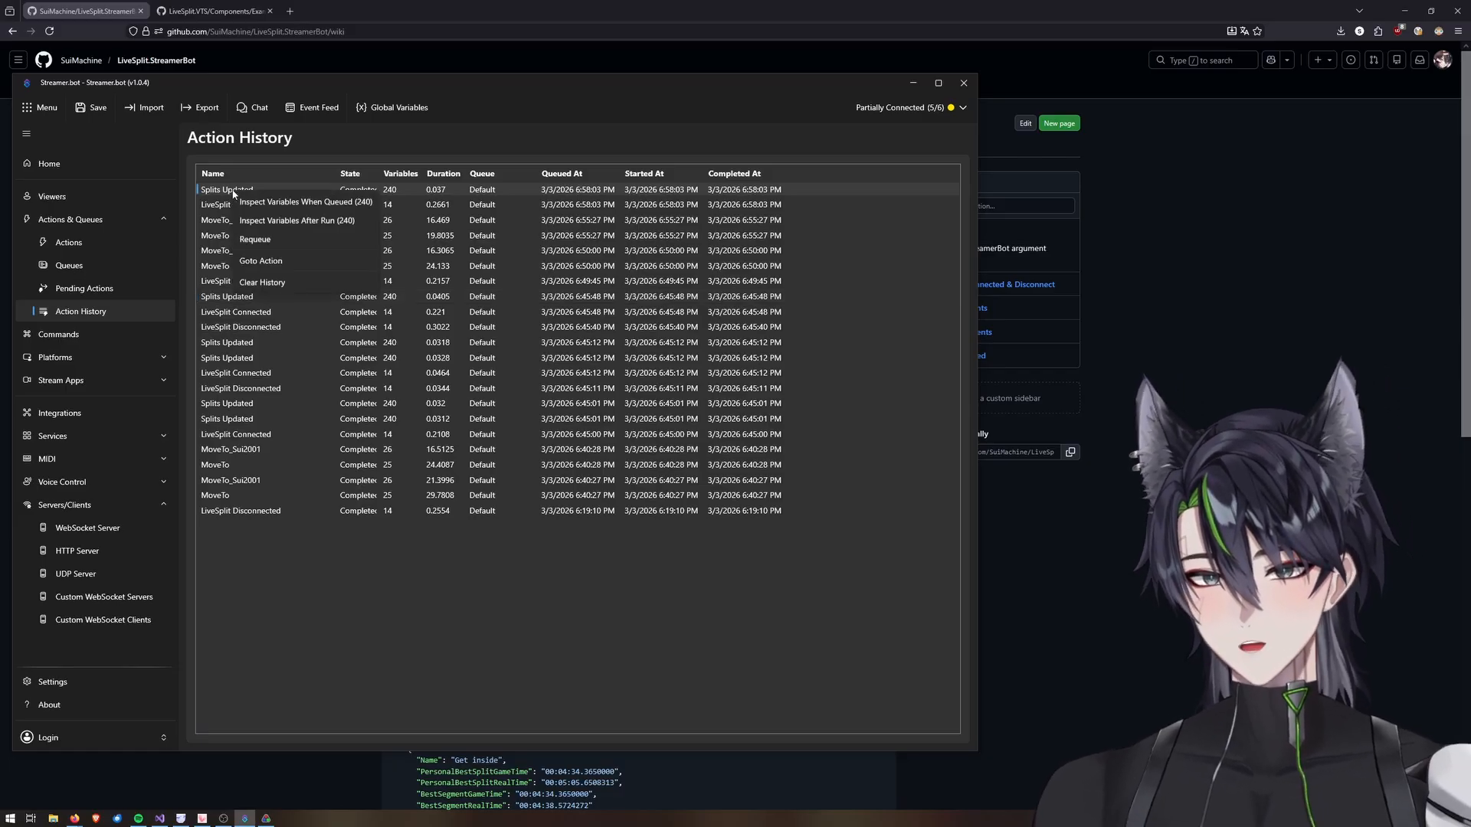
{"action": "left_click", "coordinate": [273, 234]}
{"action": "left_click_drag", "start_coordinate": [360, 224], "coordinate": [357, 74]}
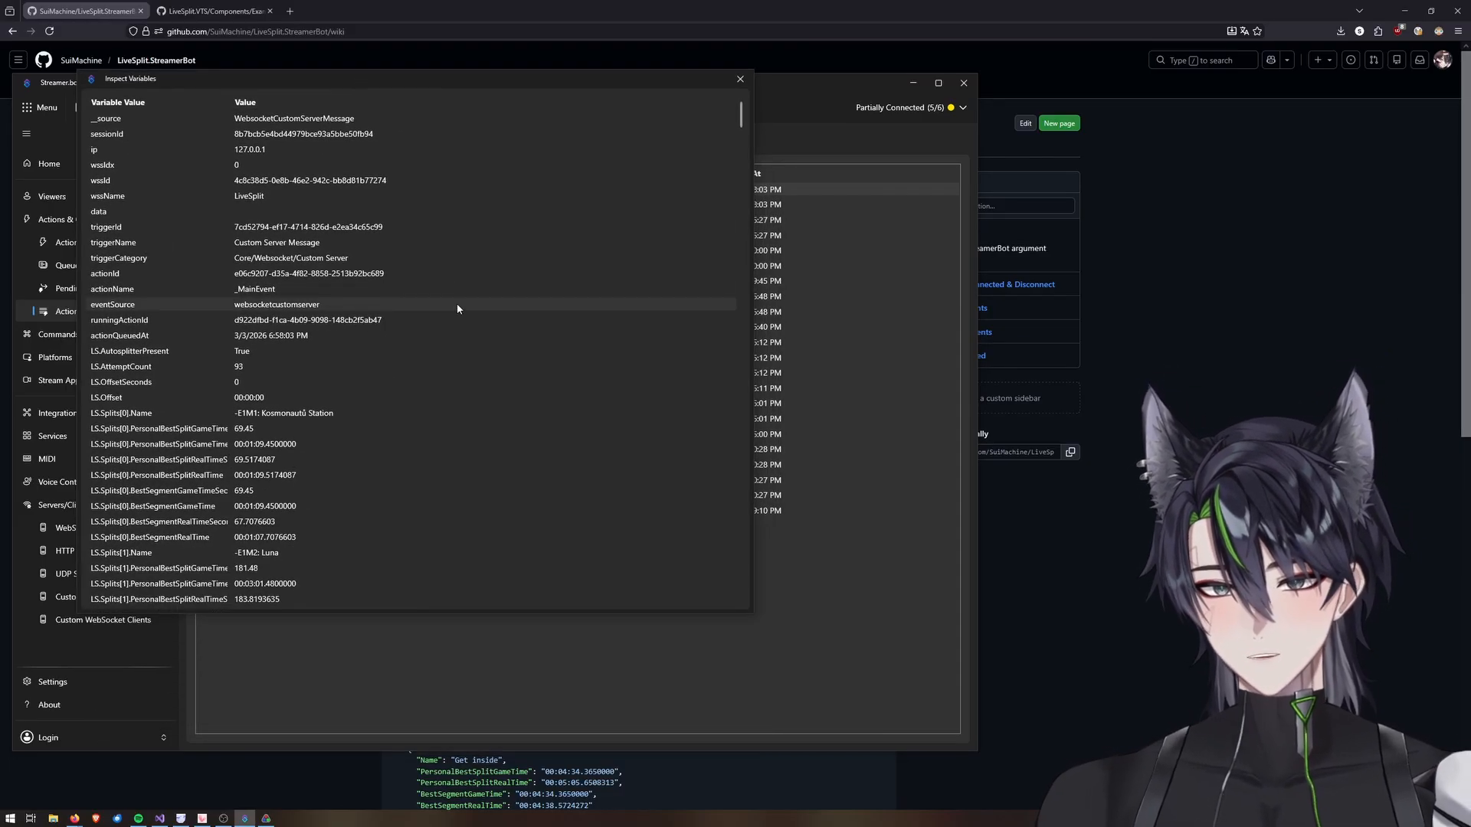
{"action": "scroll", "coordinate": [457, 303], "scroll_direction": "down", "scroll_amount": 2}
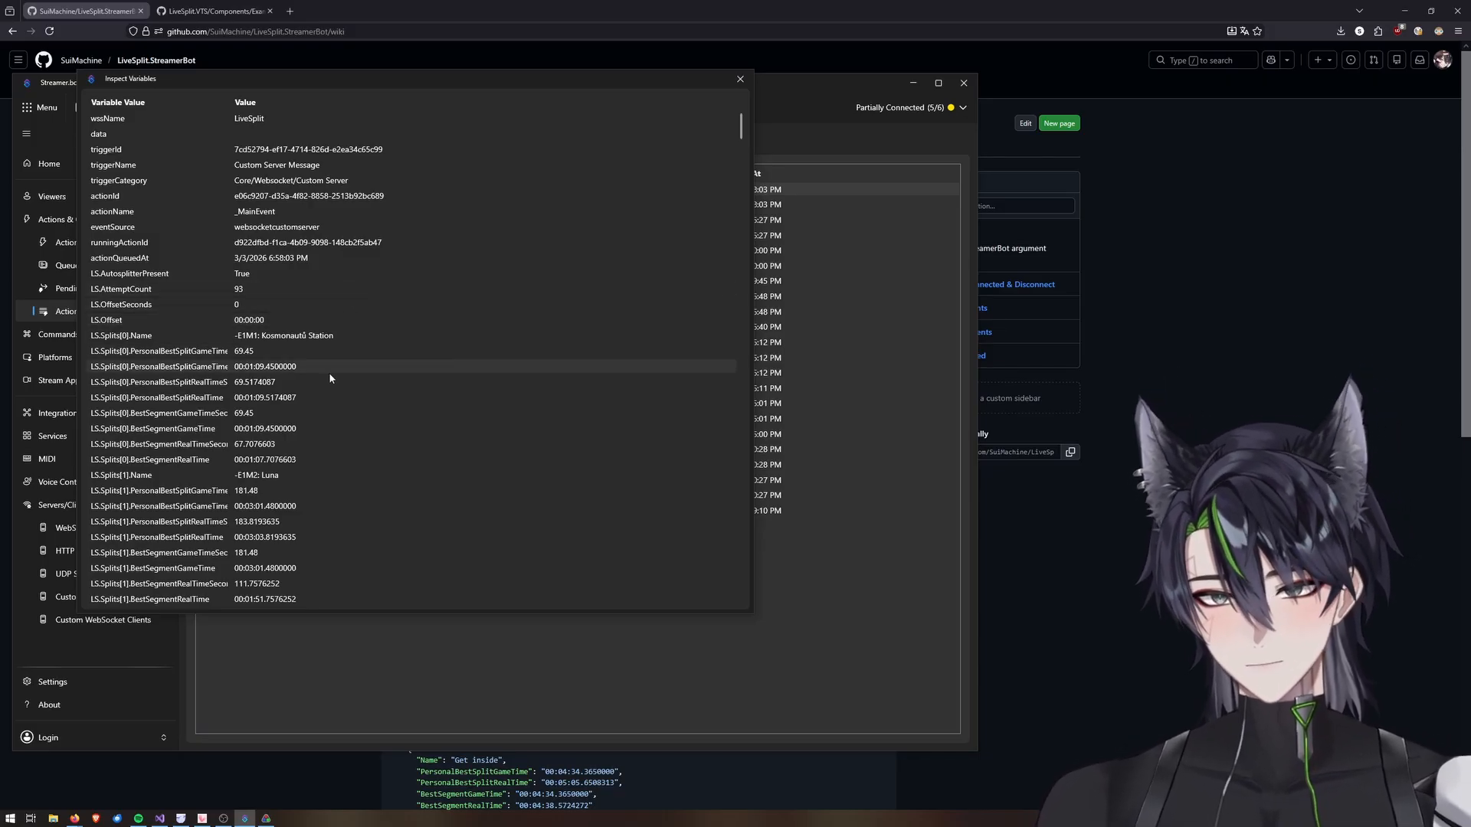
{"action": "scroll", "coordinate": [330, 378], "scroll_direction": "down", "scroll_amount": 15}
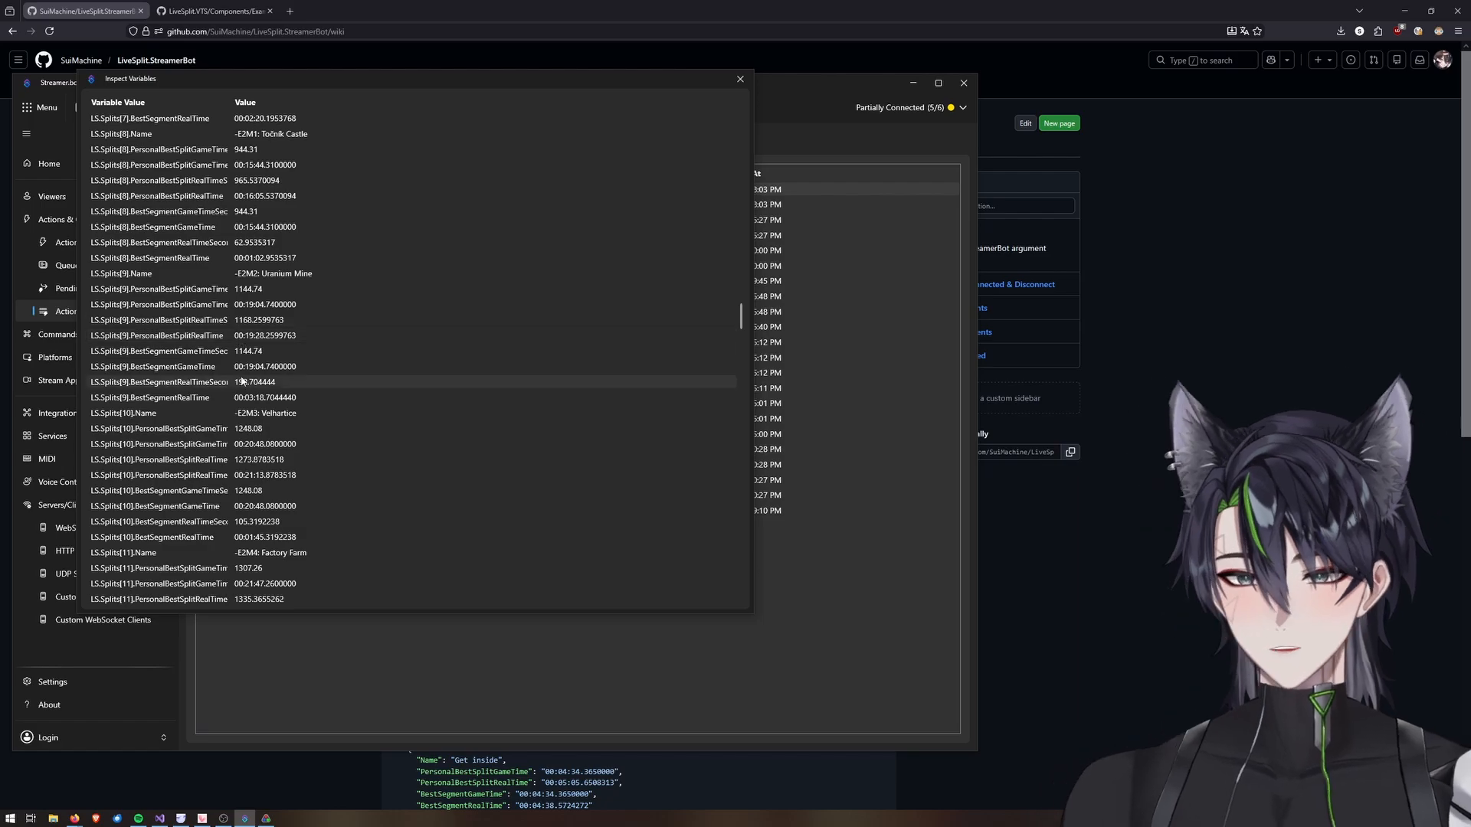
{"action": "scroll", "coordinate": [231, 429], "scroll_direction": "down", "scroll_amount": 20}
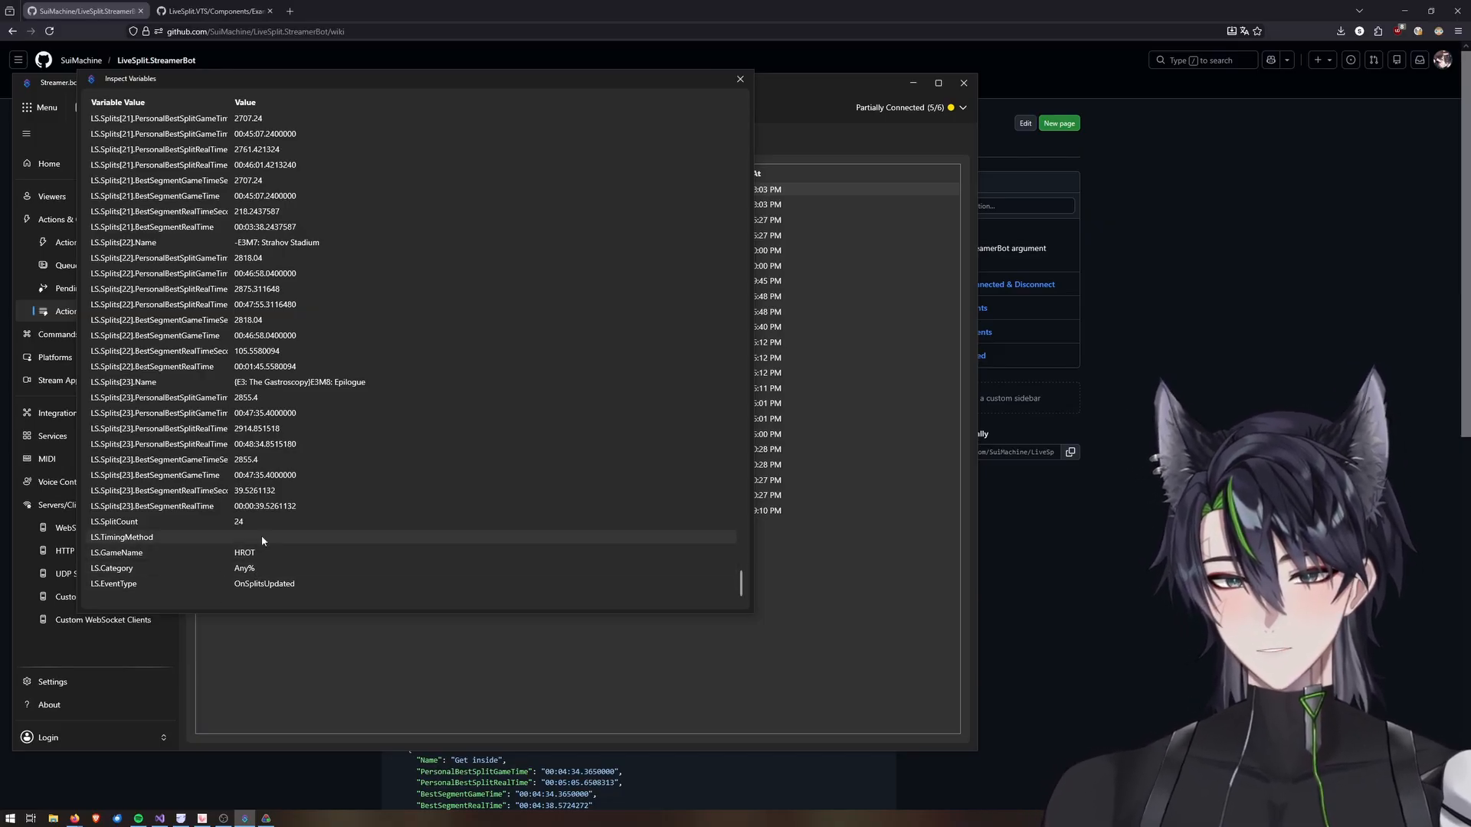
{"action": "left_click", "coordinate": [740, 78]}
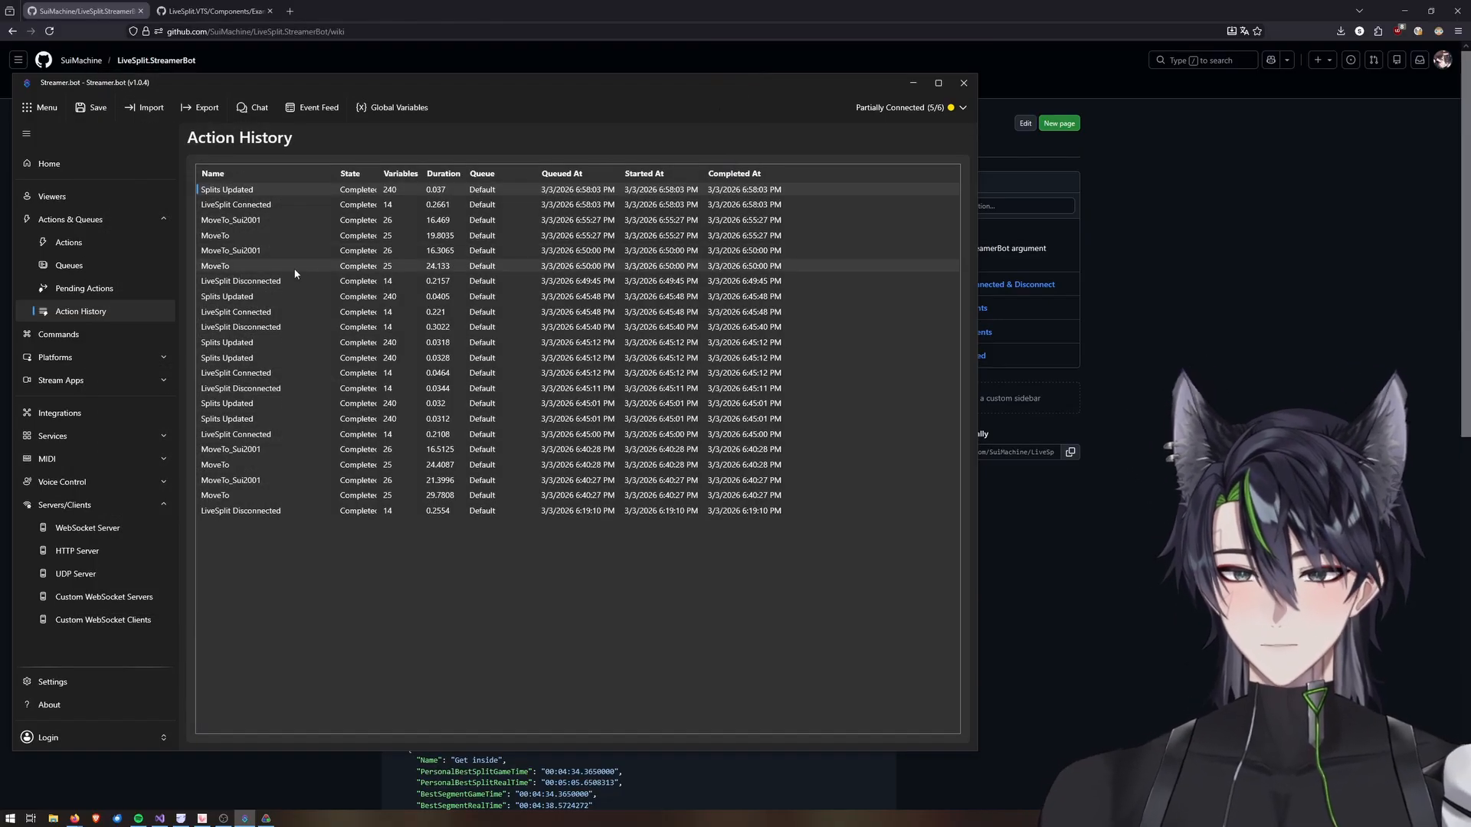
Review the C# code of the _MainEvent action's Execute Code sub-action in the LiveSplit Socket group.
{"action": "left_click", "coordinate": [70, 243]}
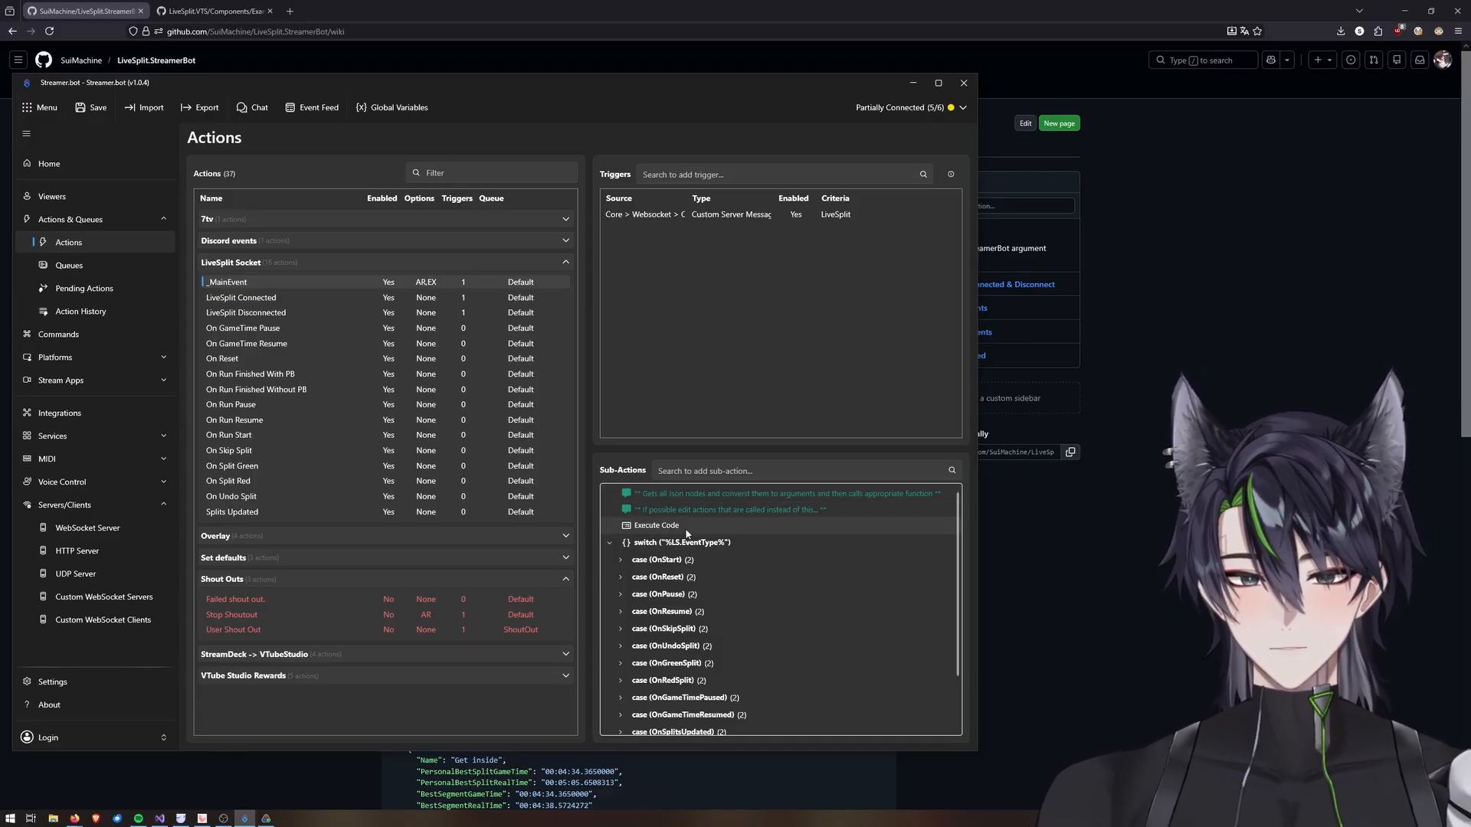
{"action": "double_click", "coordinate": [659, 525]}
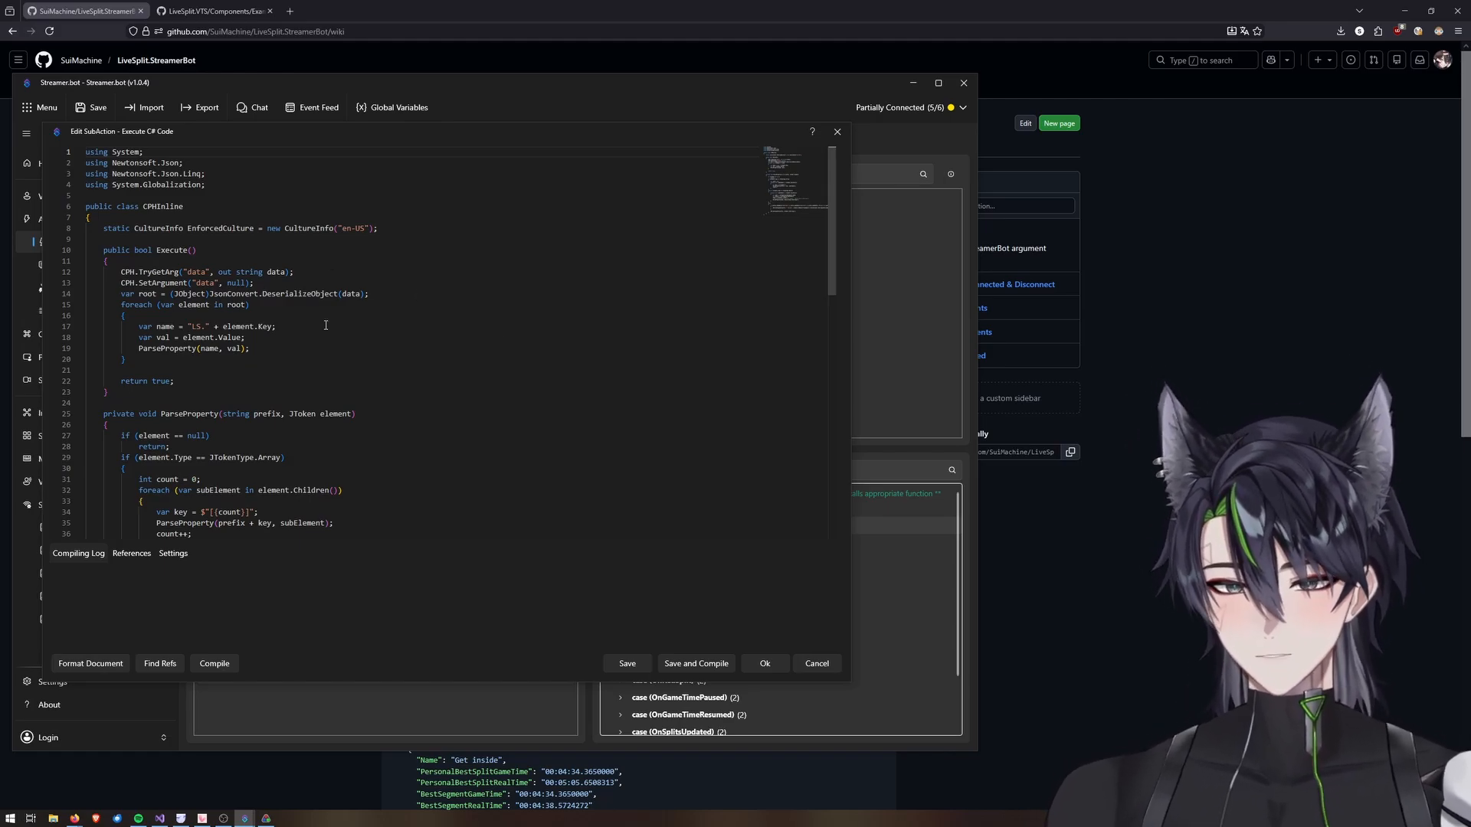
{"action": "scroll", "coordinate": [311, 329], "scroll_direction": "down", "scroll_amount": 2}
{"action": "scroll", "coordinate": [236, 385], "scroll_direction": "down", "scroll_amount": 2}
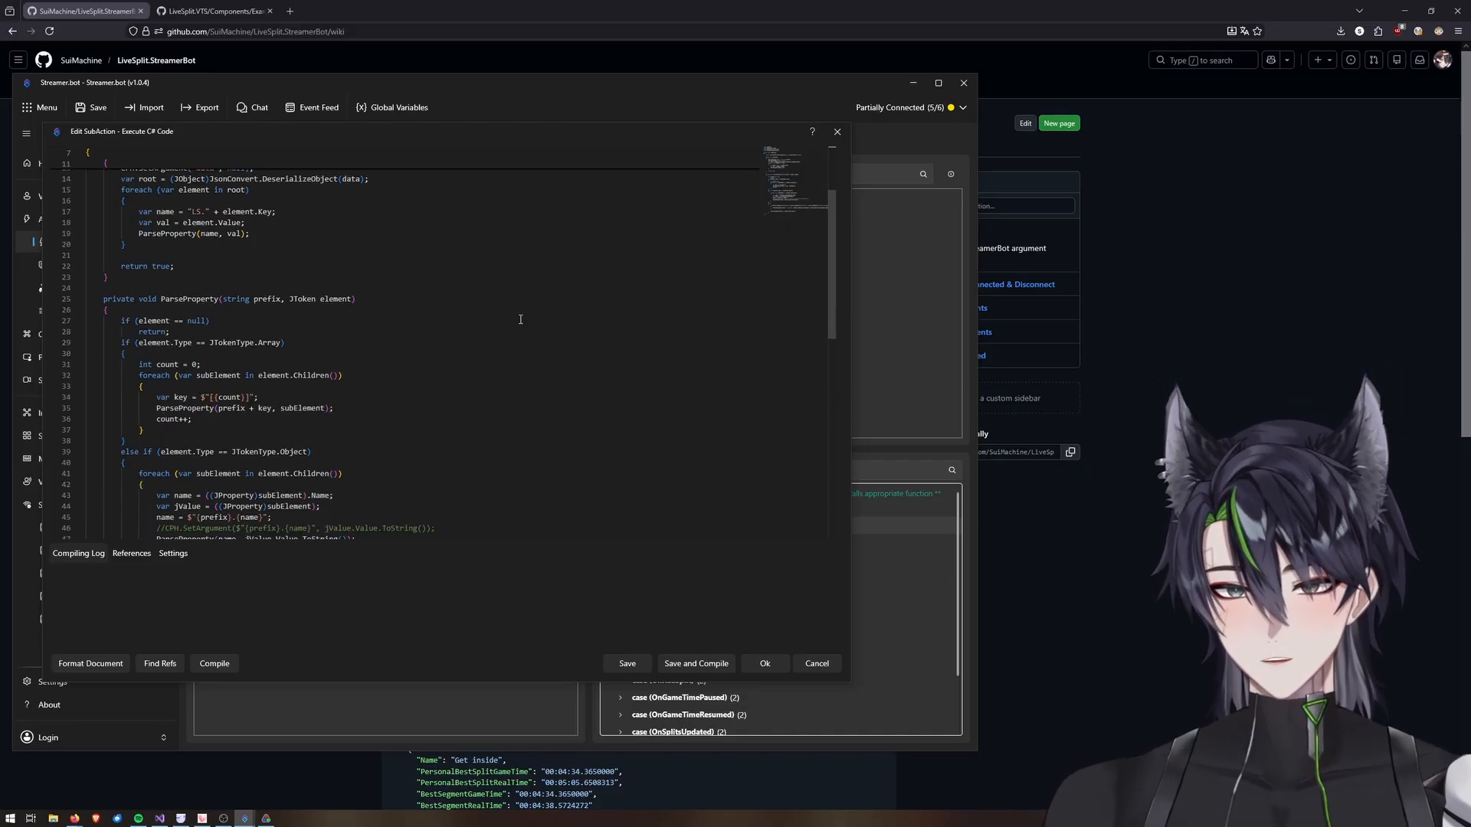
{"action": "left_click", "coordinate": [839, 138]}
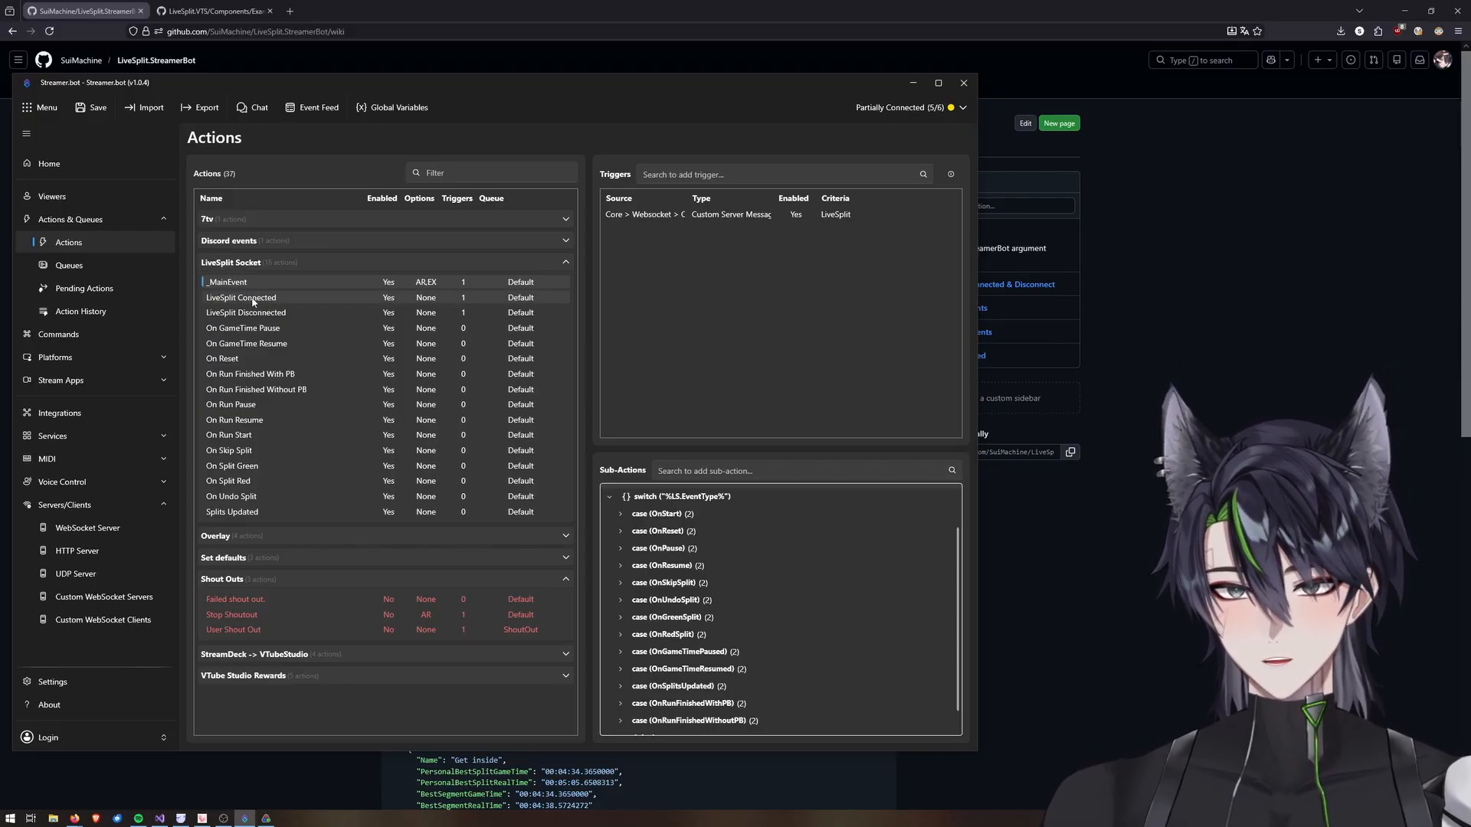
Browse the LiveSplit Connected, On Run Pause and Splits Updated actions to see their sub-actions.
{"action": "left_click", "coordinate": [246, 302]}
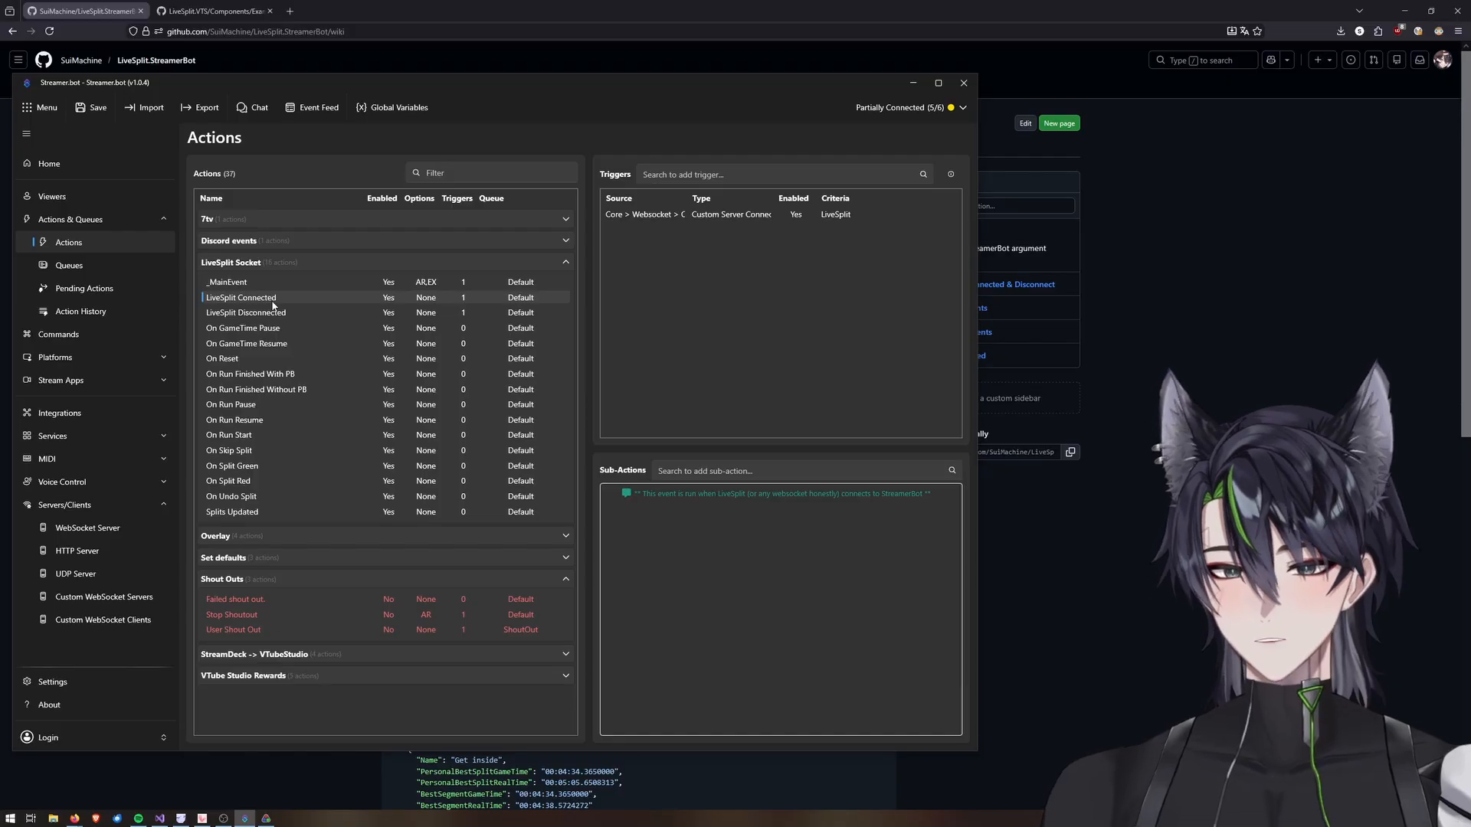
{"action": "left_click", "coordinate": [246, 406]}
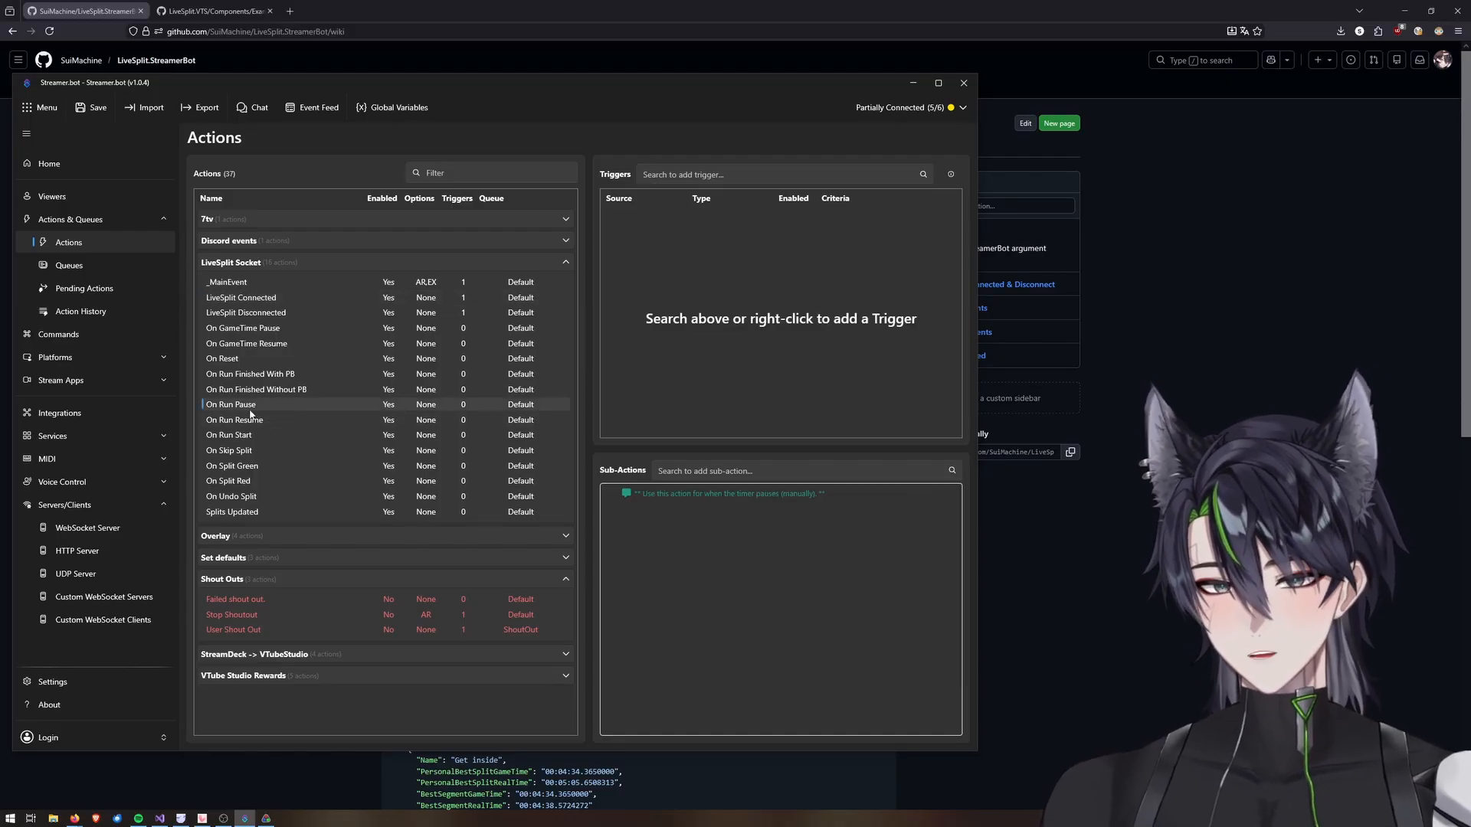
{"action": "left_click", "coordinate": [246, 513]}
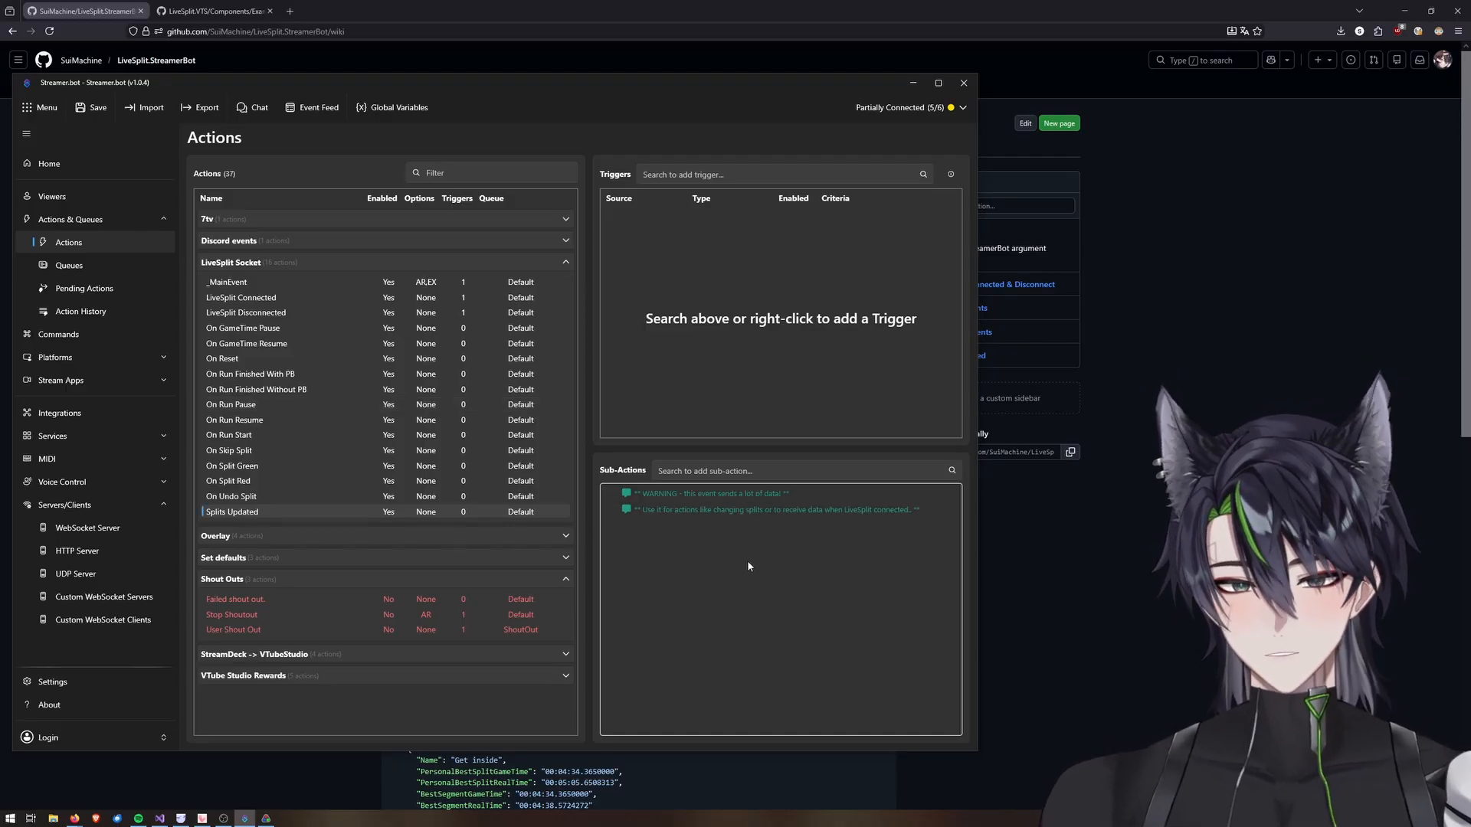
Copy the LS.GameName variable name from the latest Splits Updated run's inspected variables.
{"action": "left_click", "coordinate": [76, 311]}
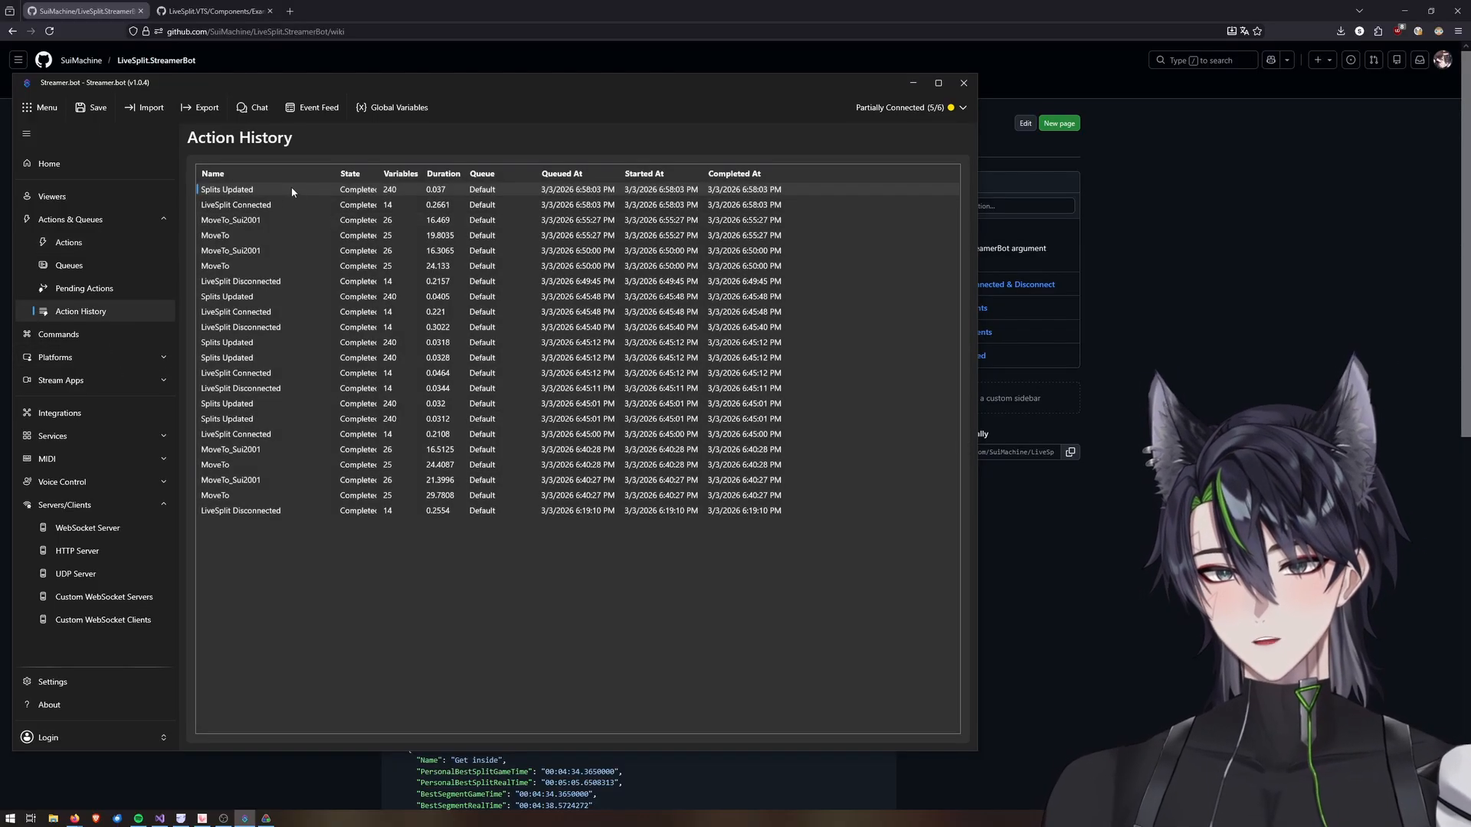
{"action": "right_click", "coordinate": [279, 191]}
{"action": "left_click", "coordinate": [309, 219]}
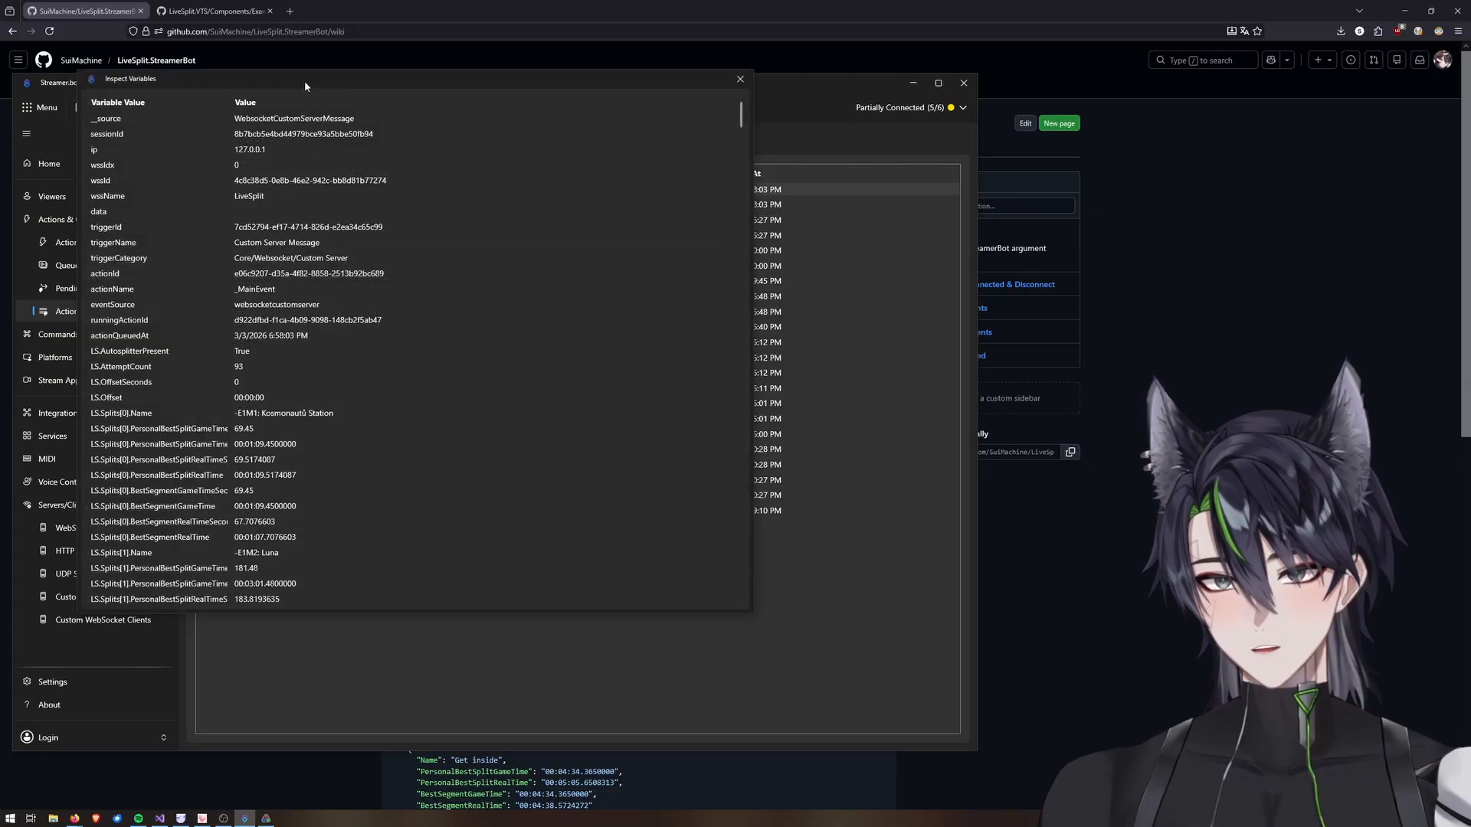
{"action": "left_click_drag", "start_coordinate": [305, 80], "coordinate": [225, 162]}
{"action": "left_click_drag", "start_coordinate": [673, 370], "coordinate": [472, 368]}
{"action": "scroll", "coordinate": [220, 347], "scroll_direction": "down", "scroll_amount": 6}
{"action": "scroll", "coordinate": [220, 347], "scroll_direction": "down", "scroll_amount": 20}
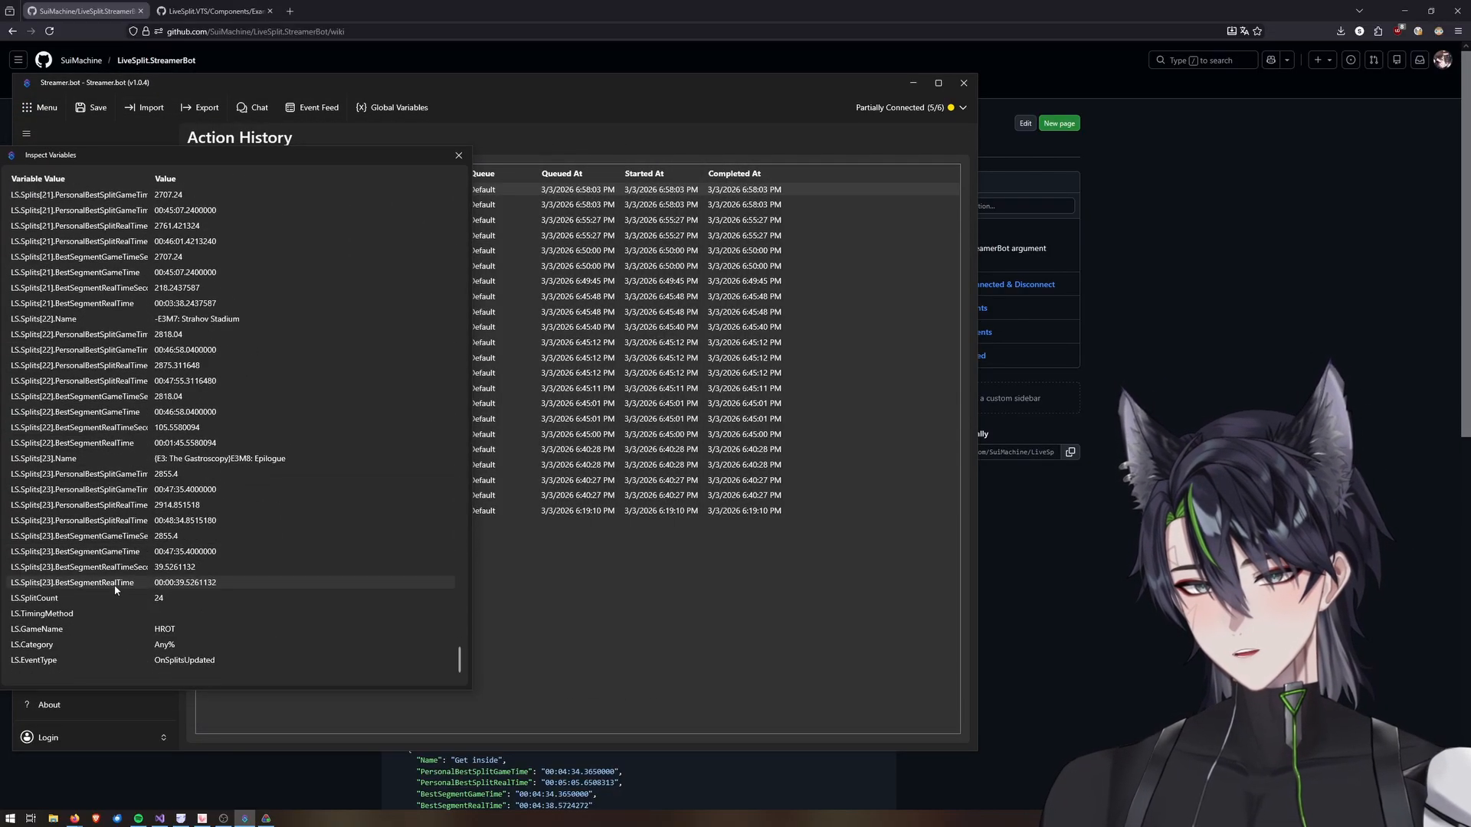
{"action": "right_click", "coordinate": [95, 627]}
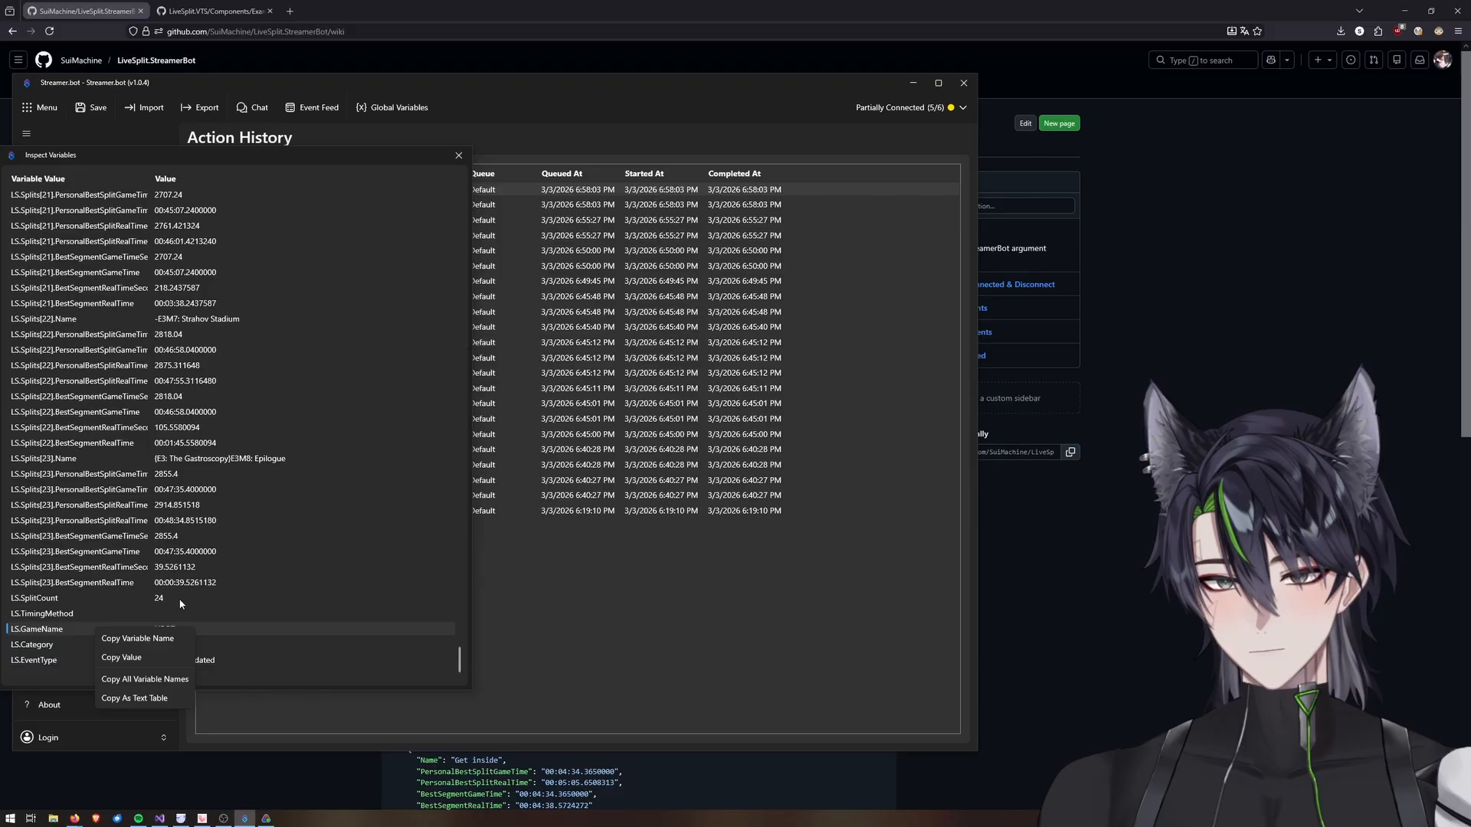
{"action": "left_click", "coordinate": [144, 641]}
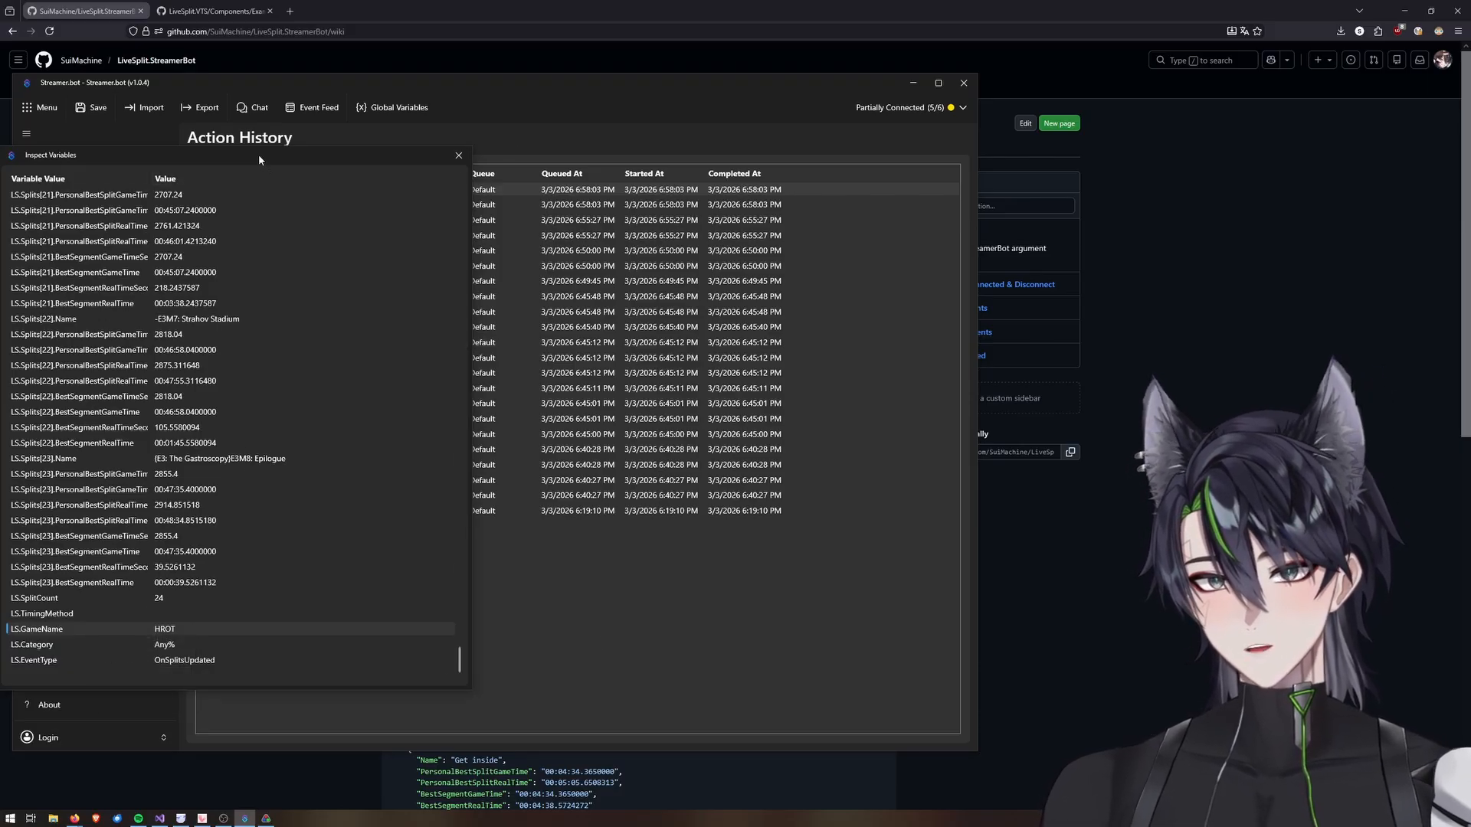
Add a Twitch Set Channel Game sub-action to the Splits Updated action with the title %LS.GameName%.
{"action": "left_click_drag", "start_coordinate": [260, 157], "coordinate": [980, 147]}
{"action": "left_click", "coordinate": [69, 242]}
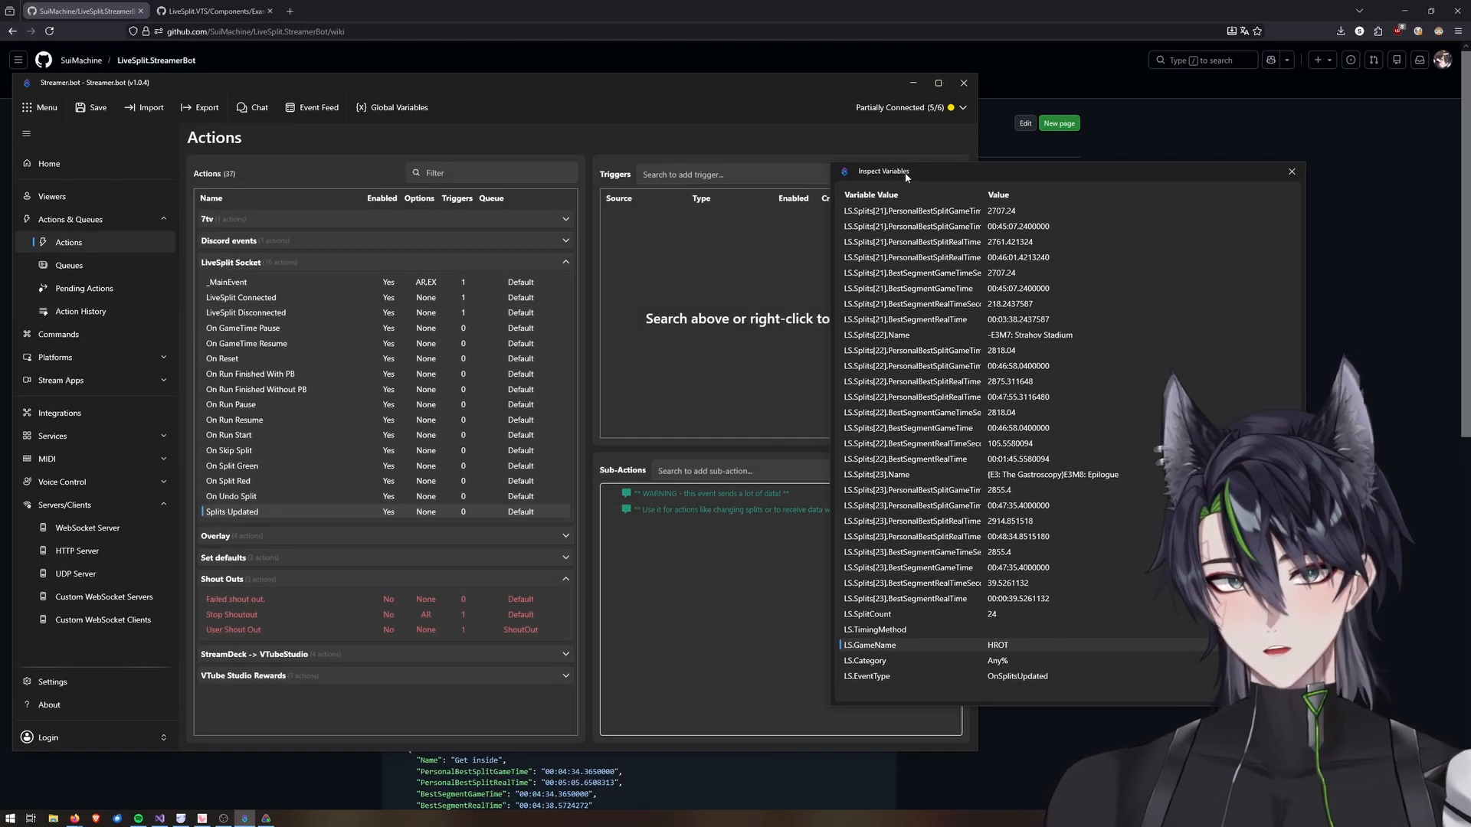
{"action": "left_click_drag", "start_coordinate": [884, 175], "coordinate": [1031, 198]}
{"action": "left_click", "coordinate": [729, 474]}
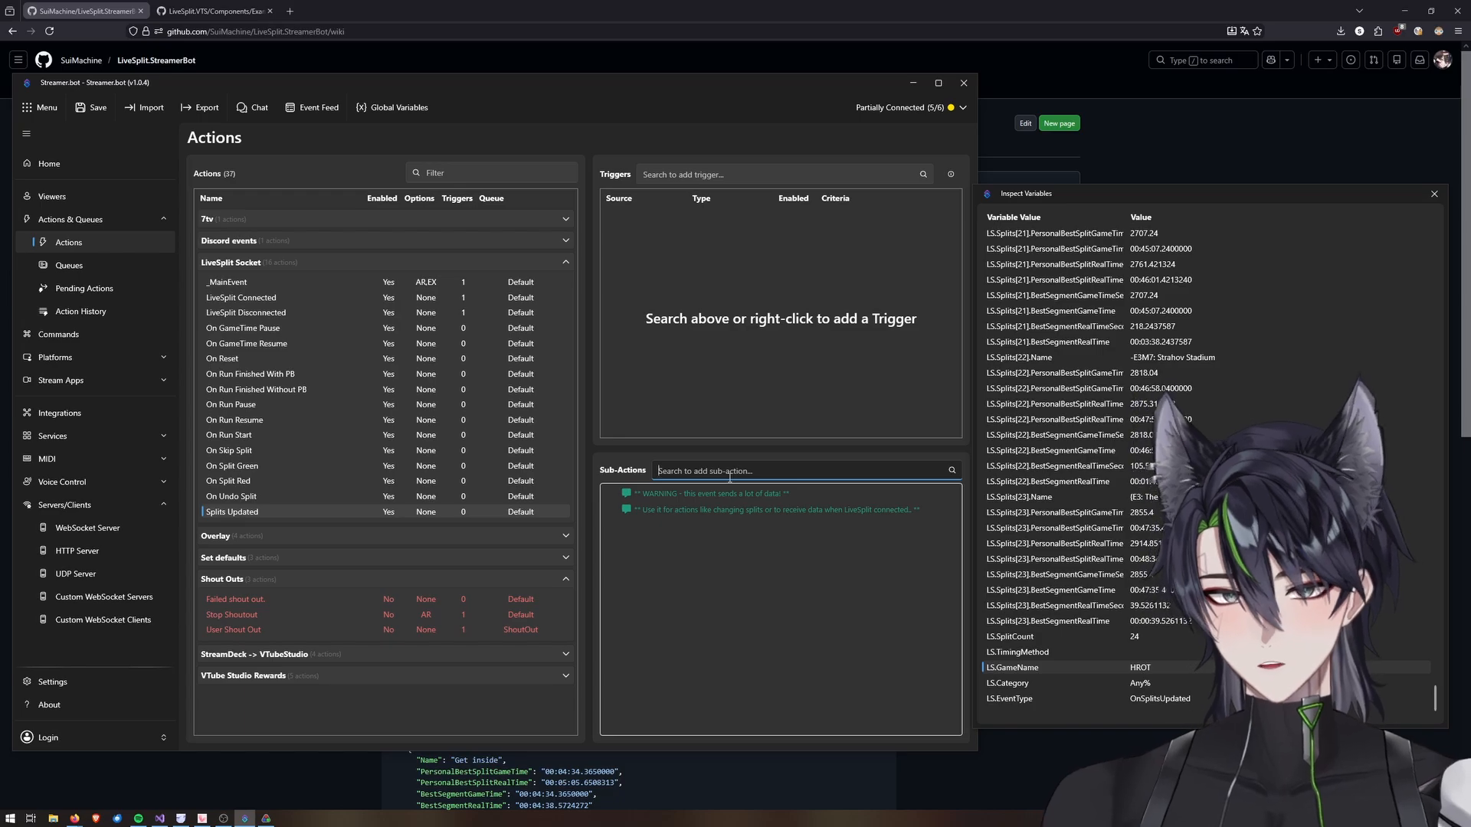
{"action": "type", "text": "twitch game"}
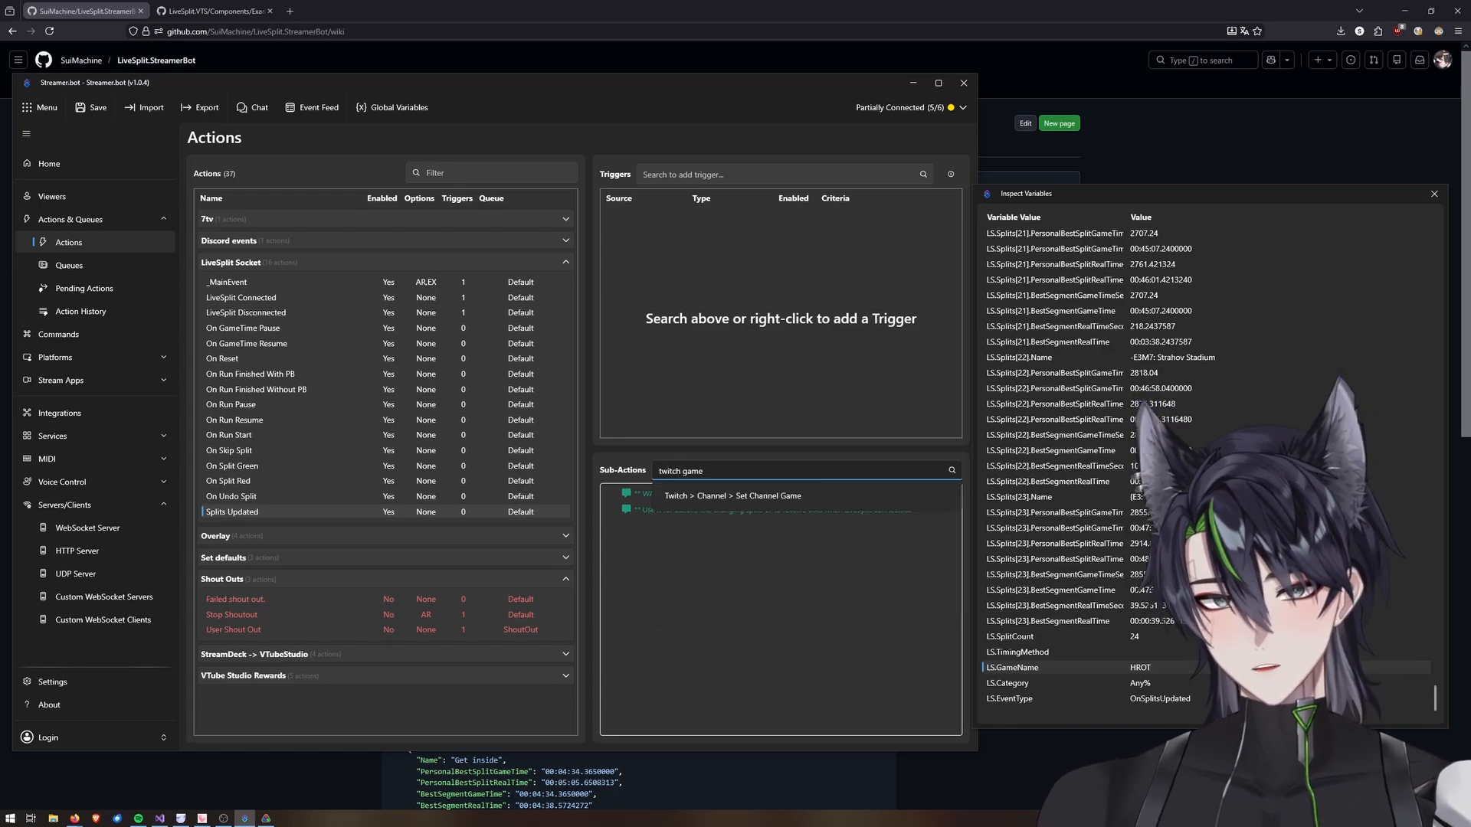
{"action": "left_click", "coordinate": [769, 497]}
{"action": "type", "text": "%LS.GameName%"}
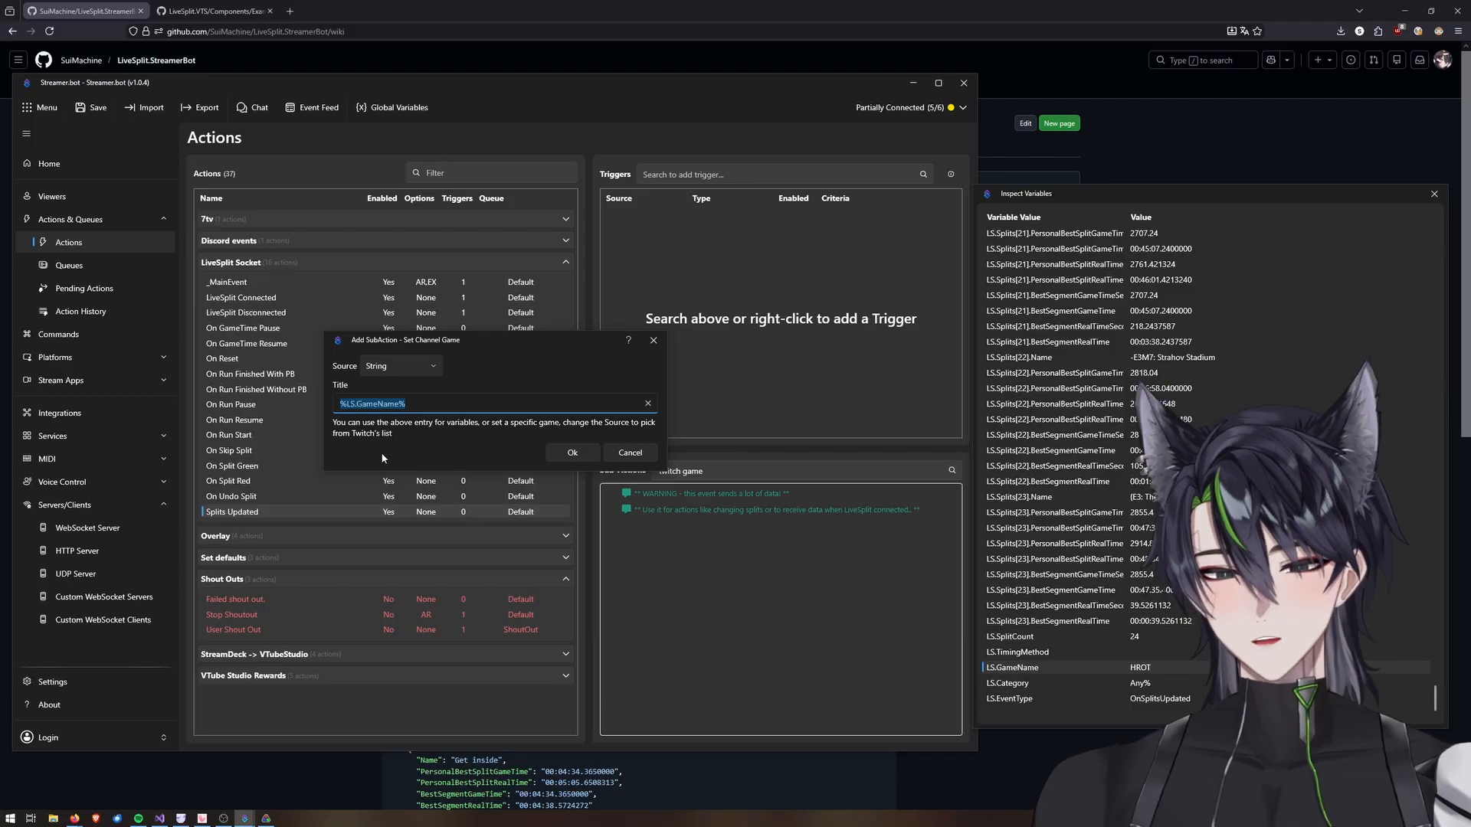
{"action": "type", "text": "%LS.GameName"}
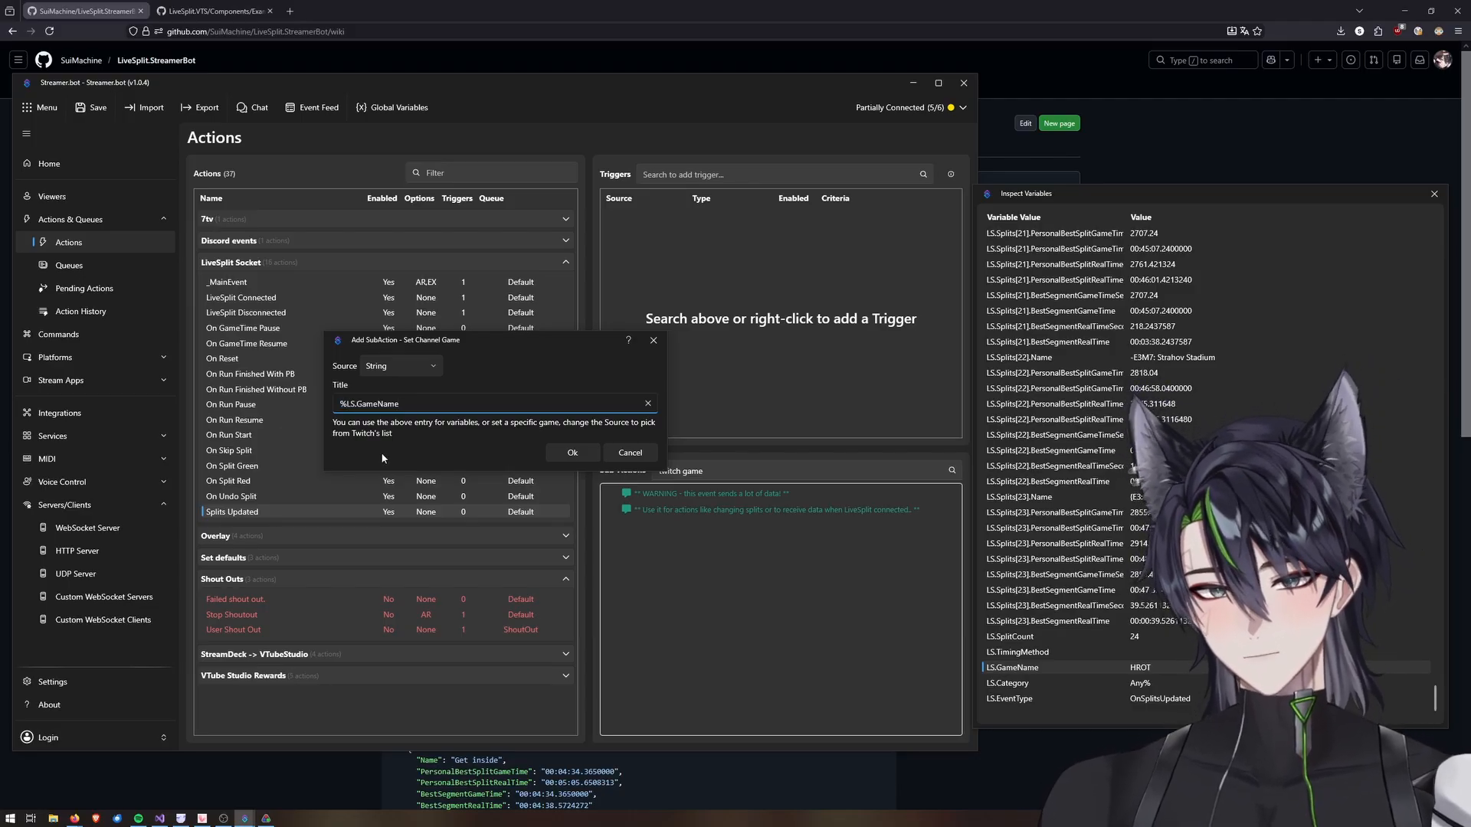
{"action": "type", "text": "%"}
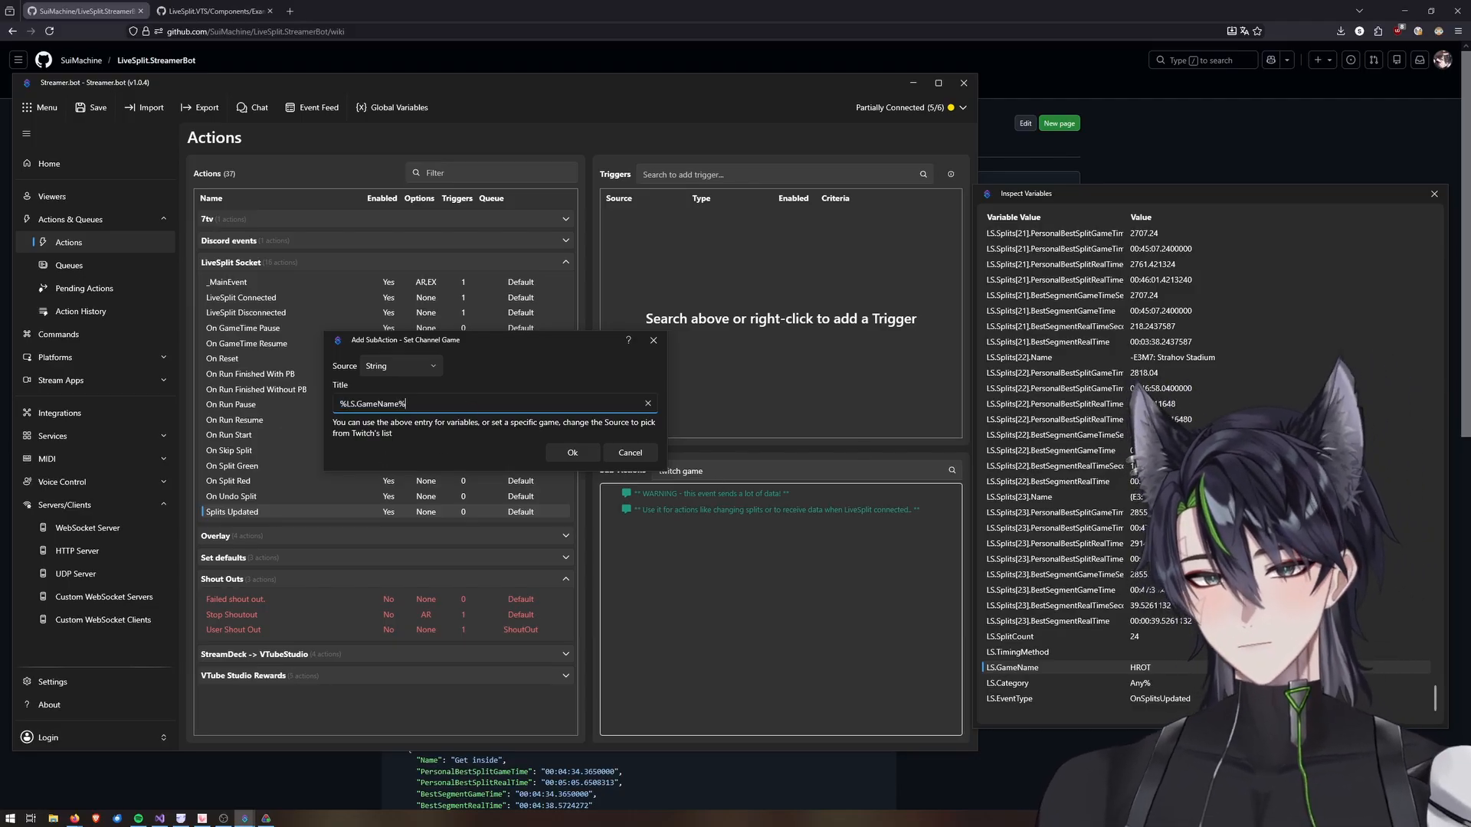
{"action": "left_click", "coordinate": [576, 452]}
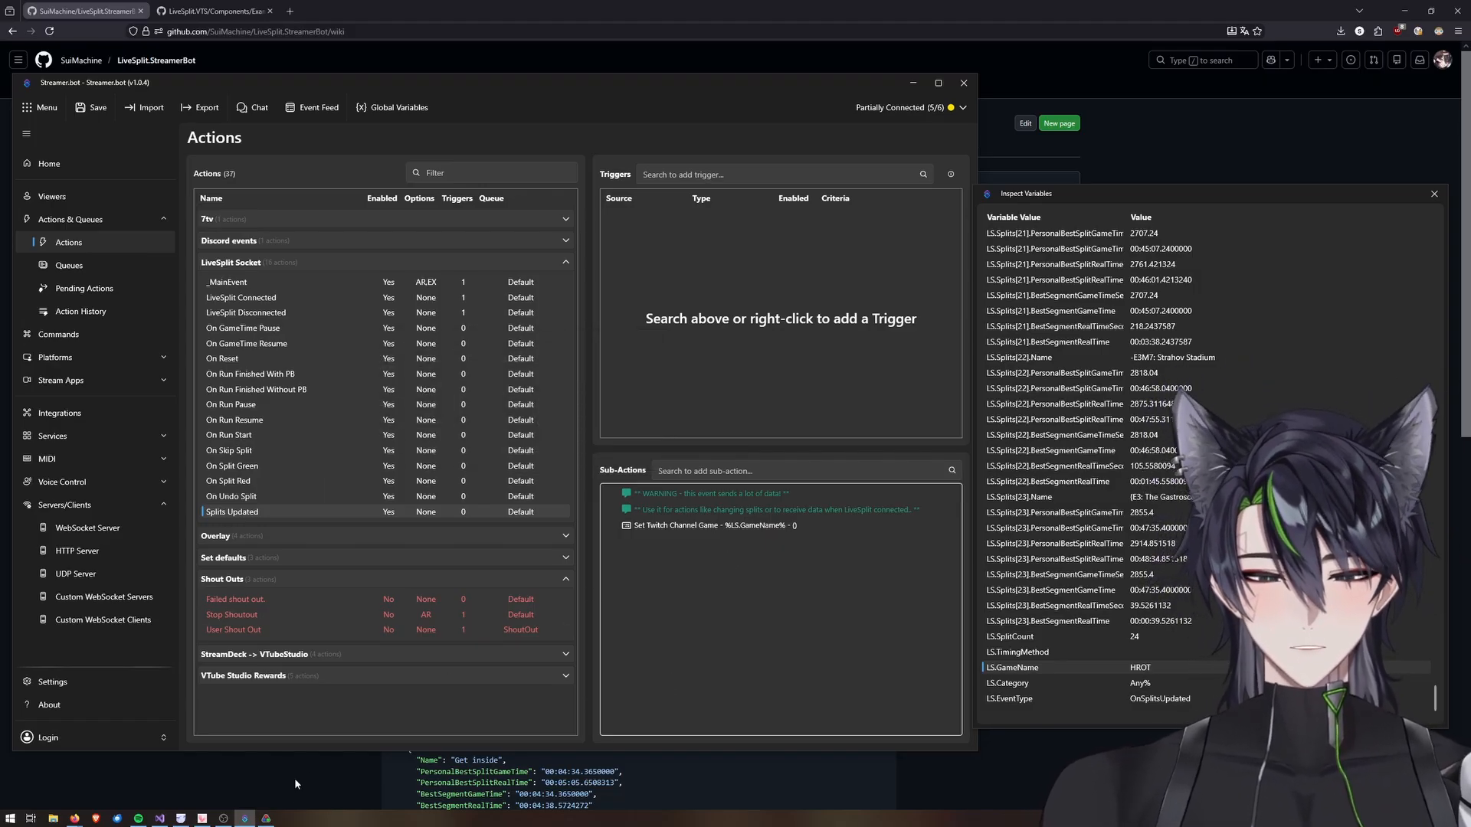
Open LiveSplit's splits editor to check the game name and category, then close it.
{"action": "left_click", "coordinate": [265, 820]}
{"action": "right_click", "coordinate": [259, 446]}
{"action": "left_click", "coordinate": [289, 453]}
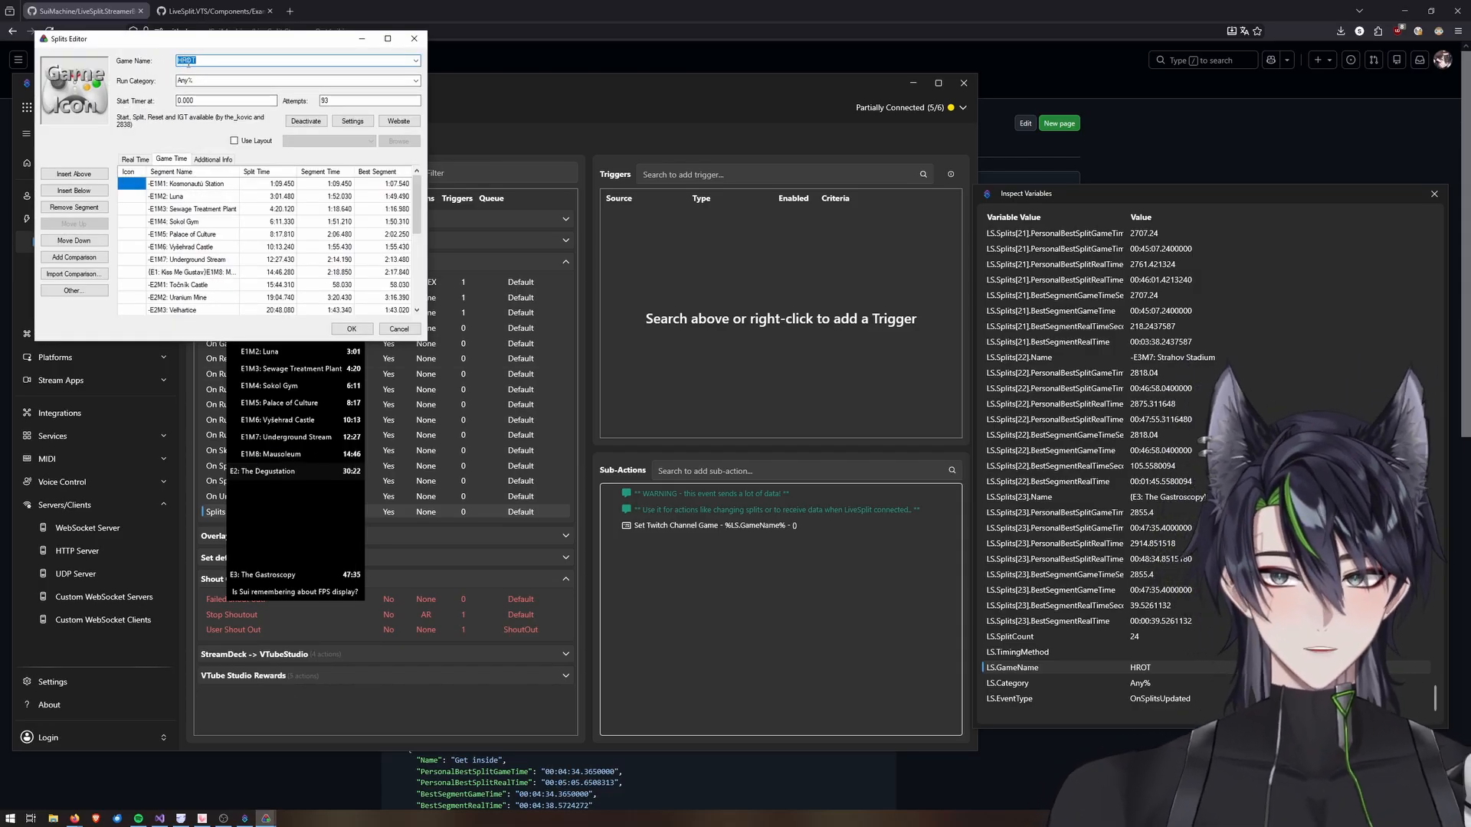
{"action": "left_click", "coordinate": [414, 39]}
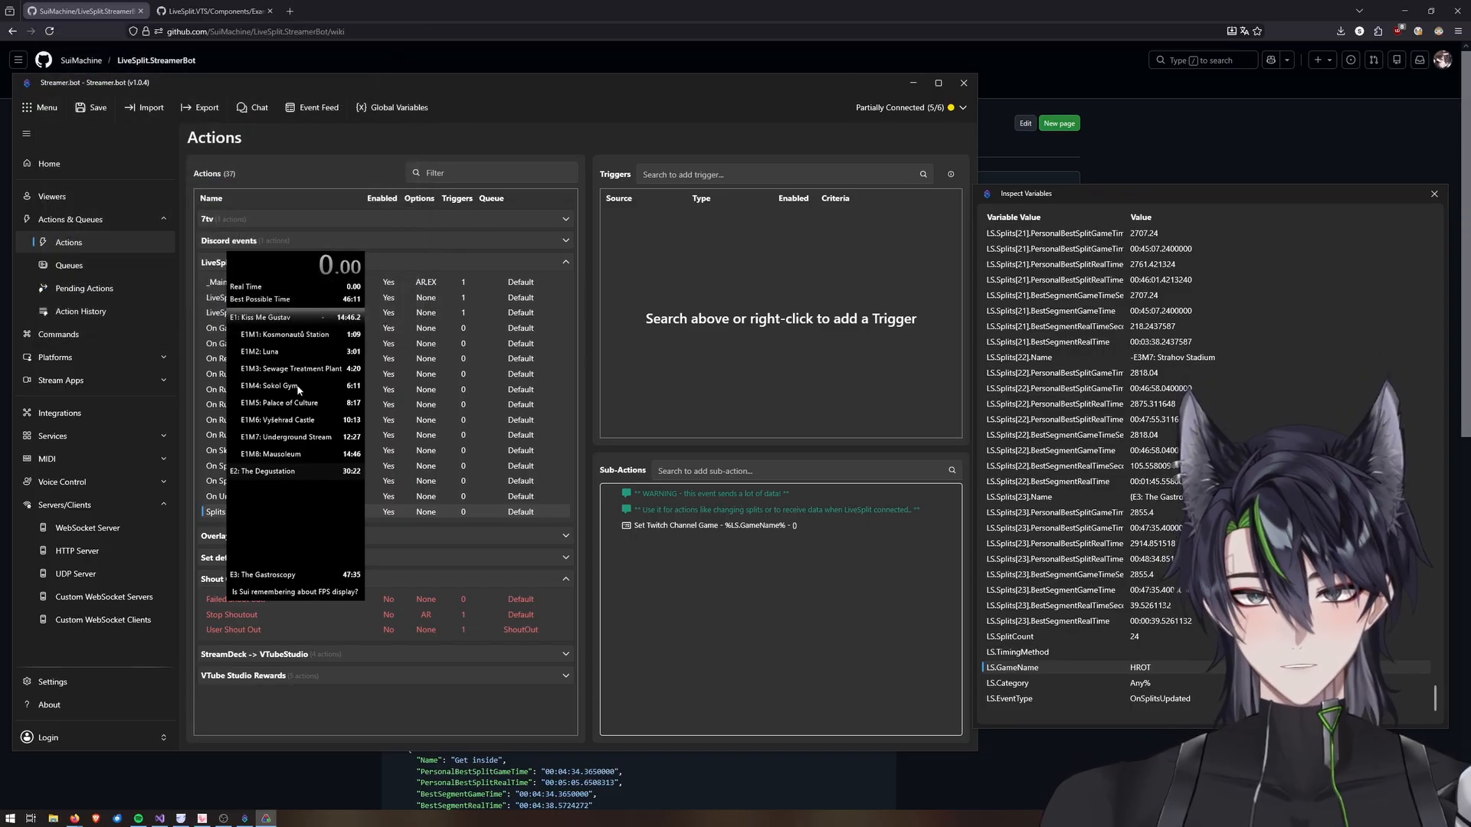
Open the Deus Ex - any% splits from LiveSplit's recent splits list.
{"action": "right_click", "coordinate": [325, 374]}
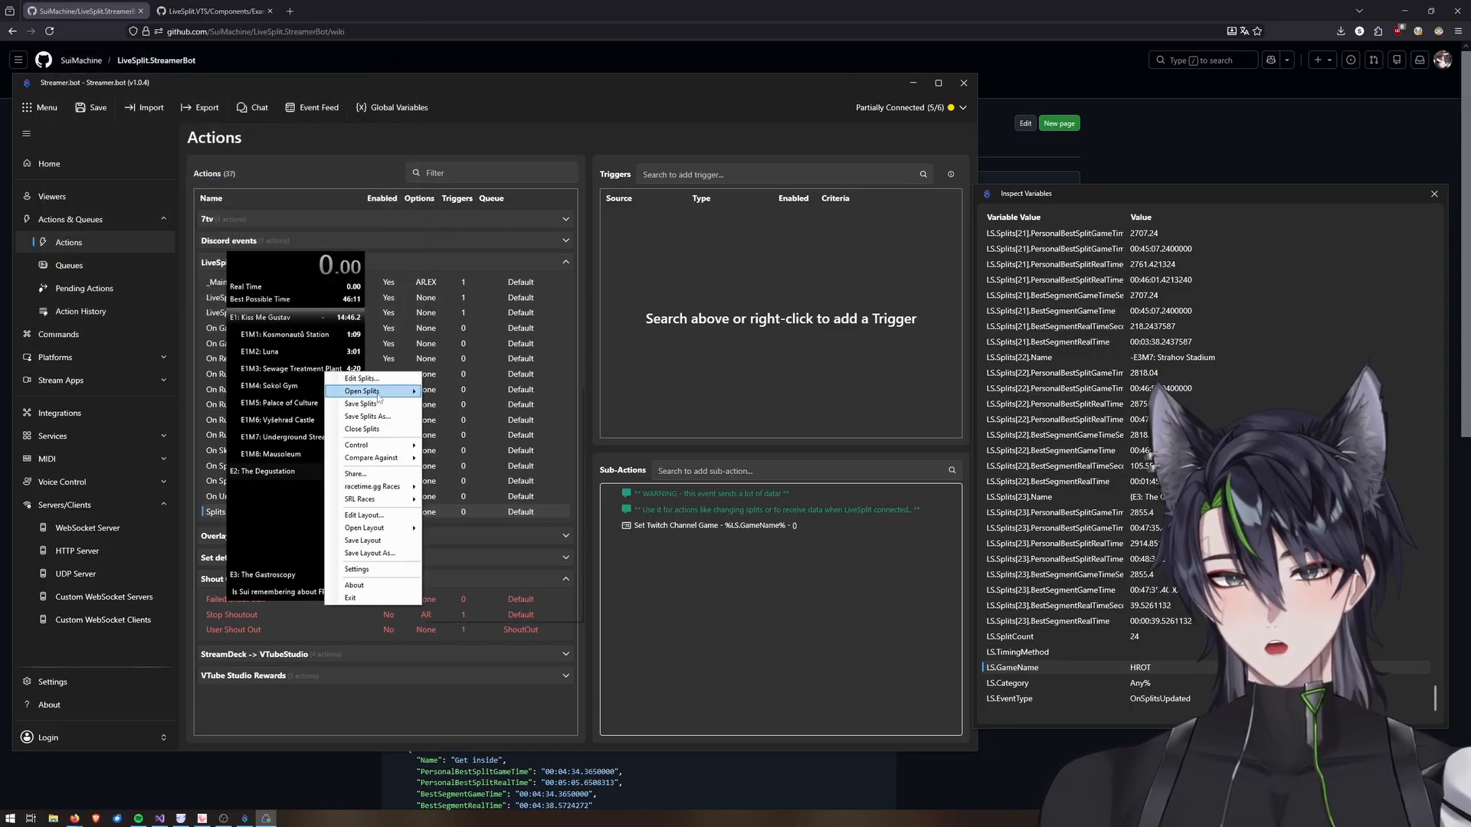
{"action": "mouse_move", "coordinate": [376, 392]}
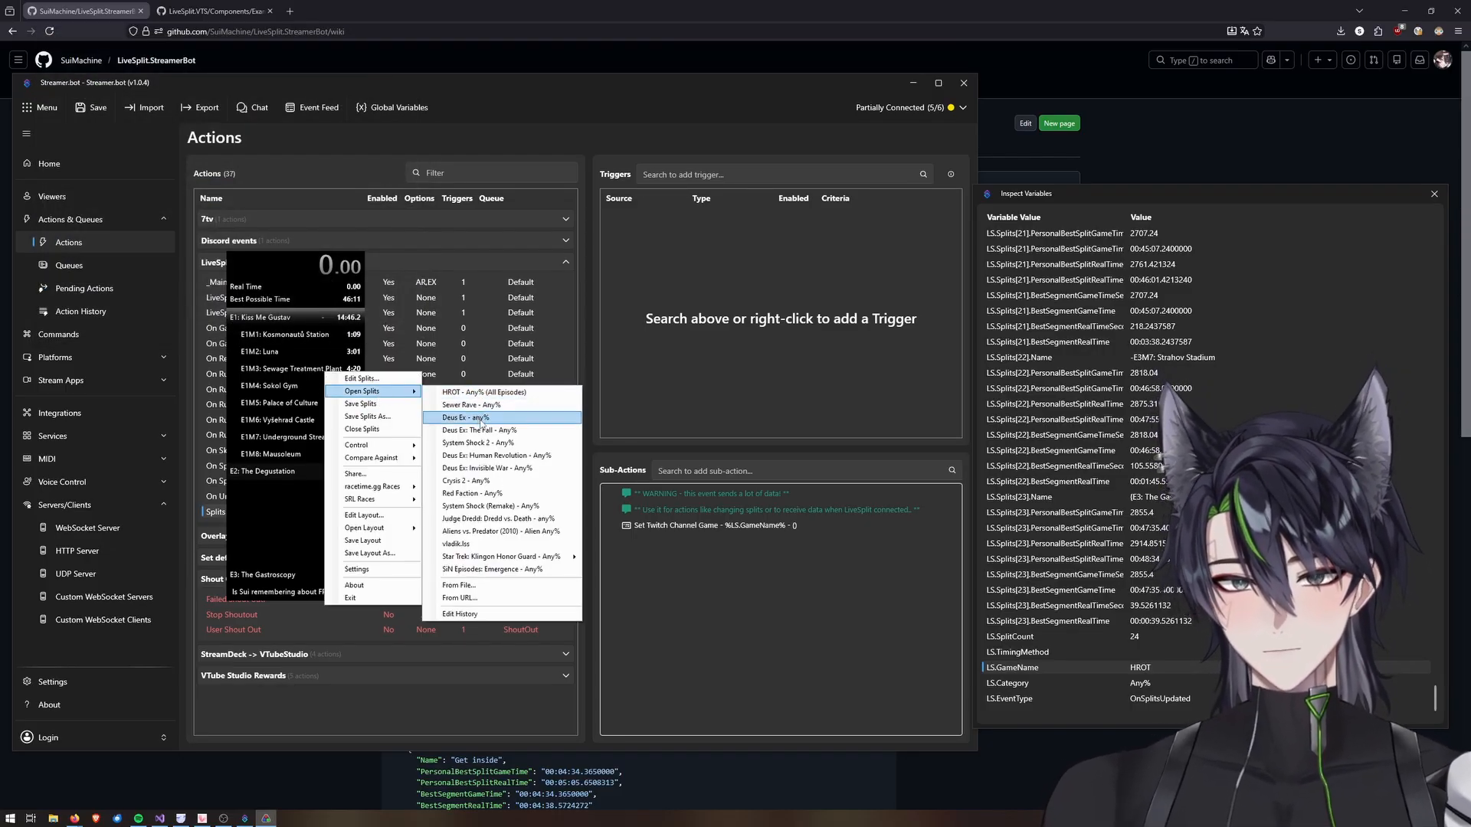
{"action": "left_click", "coordinate": [478, 417]}
Open dashboard.twitch.tv in a new browser tab and go to the Stream Manager.
{"action": "left_click", "coordinate": [397, 6]}
{"action": "key", "text": "ctrl+t"}
{"action": "type", "text": "dashboard.twitch.tv/"}
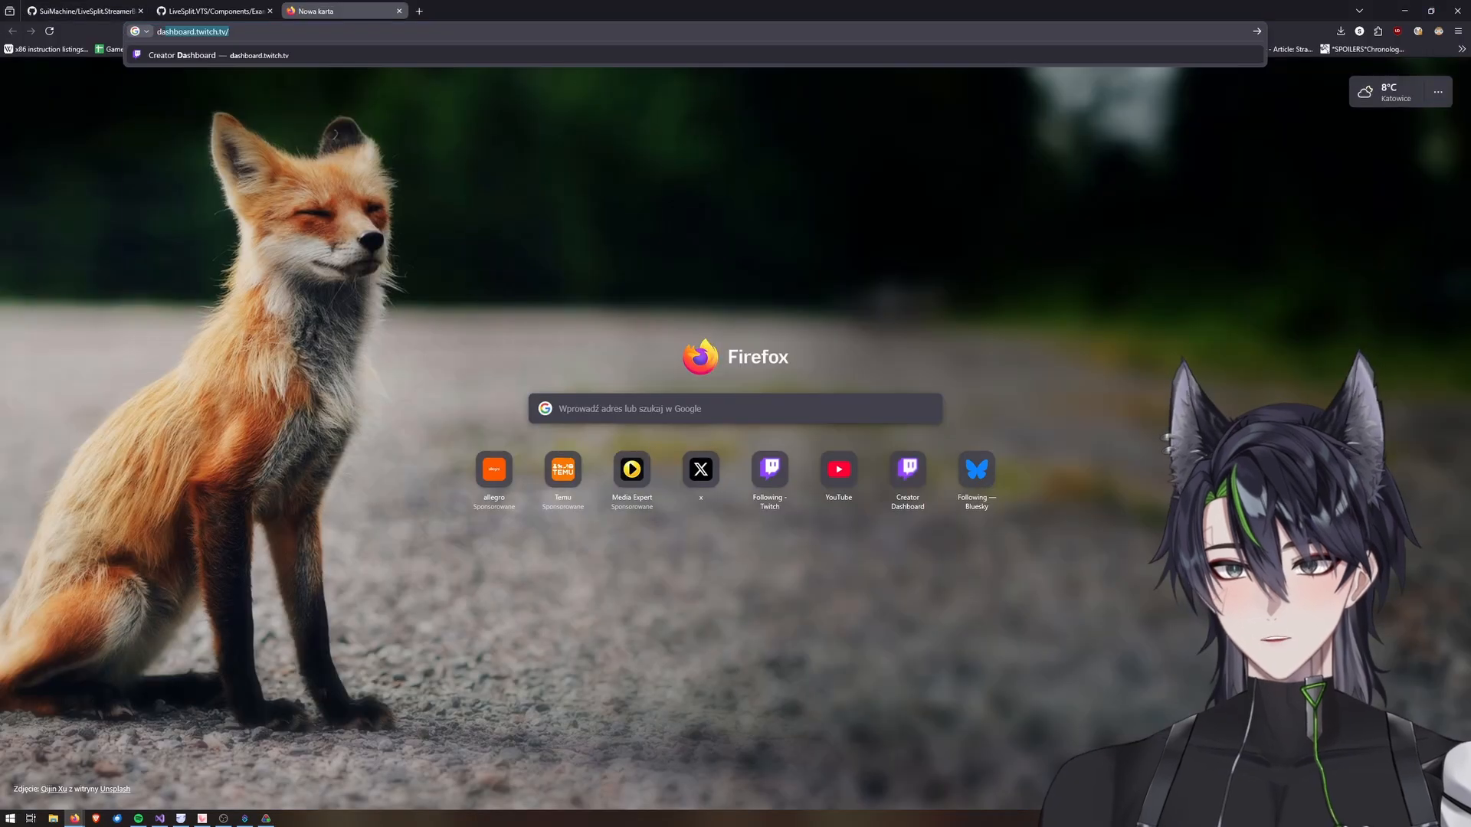
{"action": "key", "text": "Return"}
{"action": "left_click", "coordinate": [49, 129]}
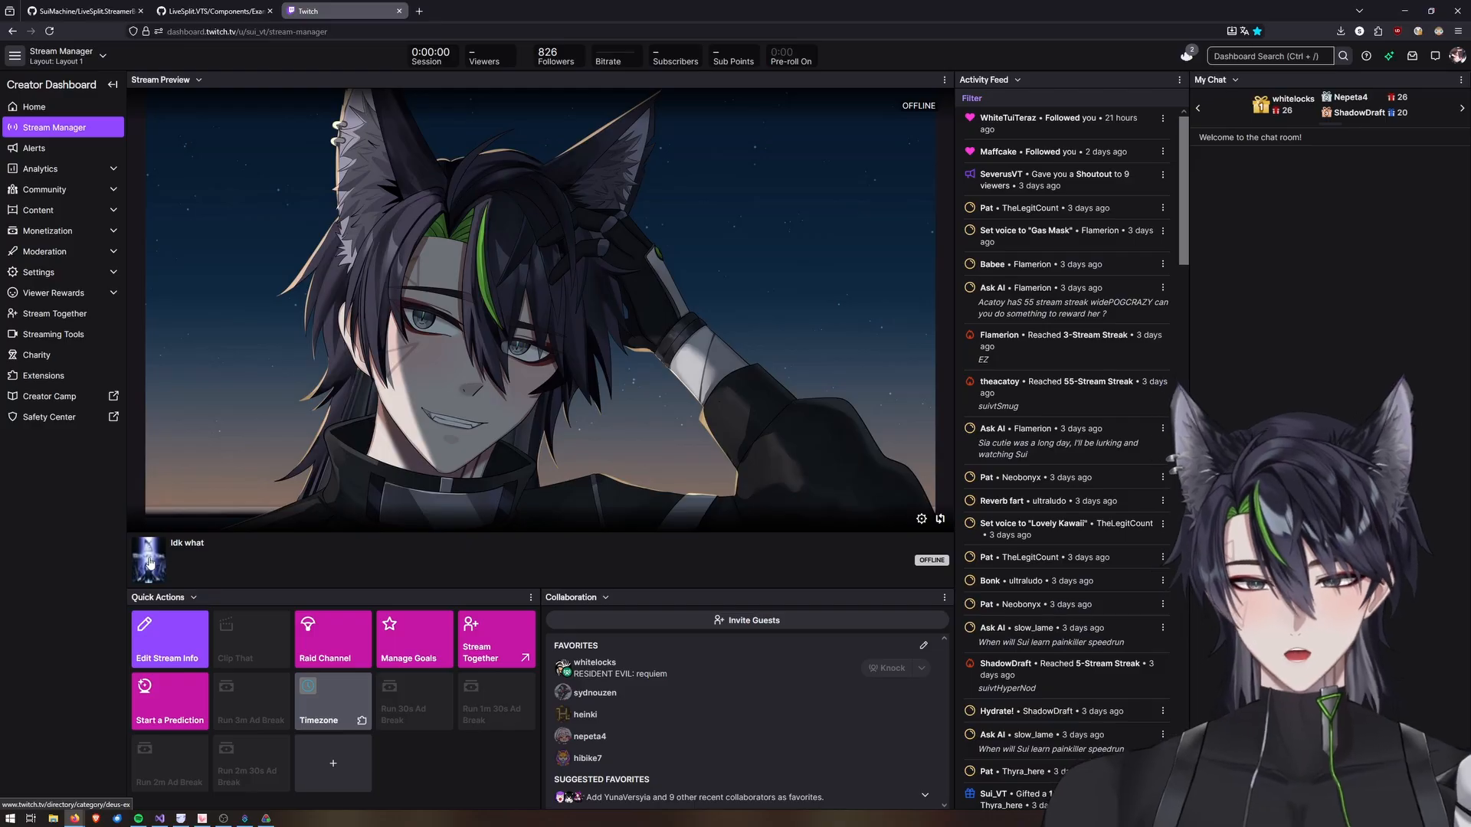
Load another recent splits file in LiveSplit and check the stream category on the Twitch dashboard.
{"action": "left_click", "coordinate": [266, 818]}
{"action": "right_click", "coordinate": [334, 442]}
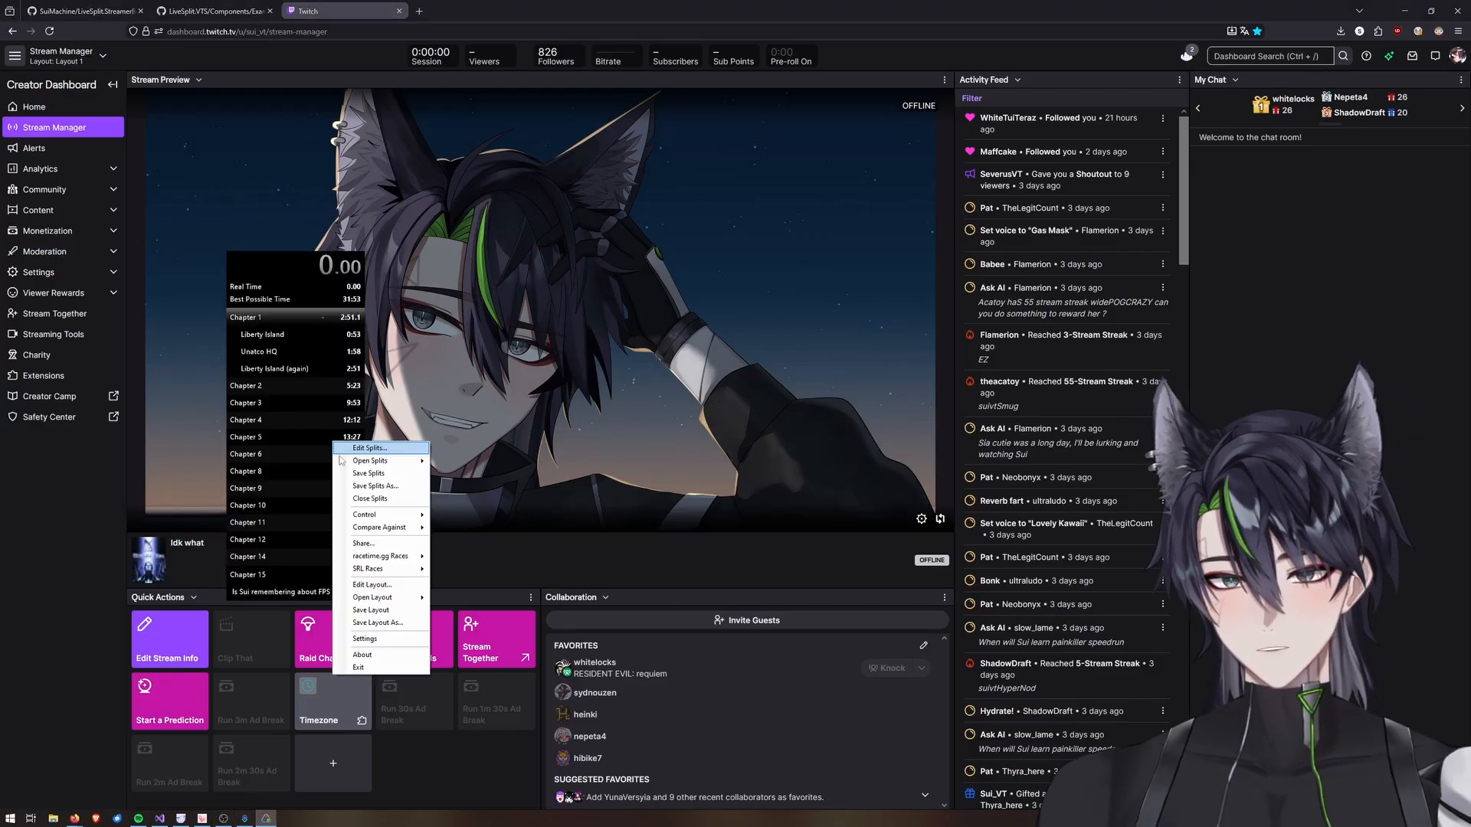
{"action": "mouse_move", "coordinate": [383, 461]}
{"action": "left_click", "coordinate": [520, 474]}
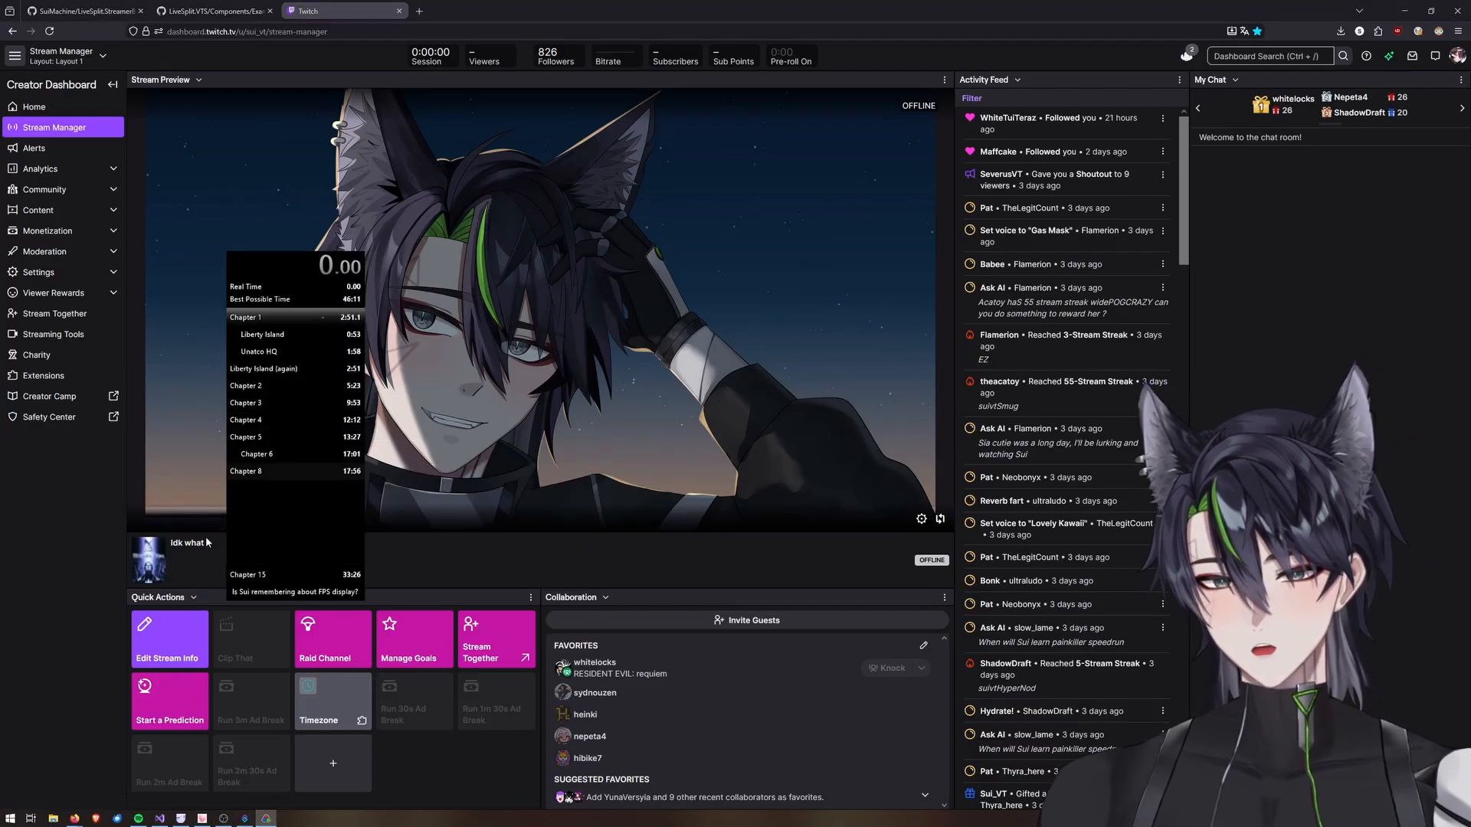
{"action": "left_click", "coordinate": [98, 567]}
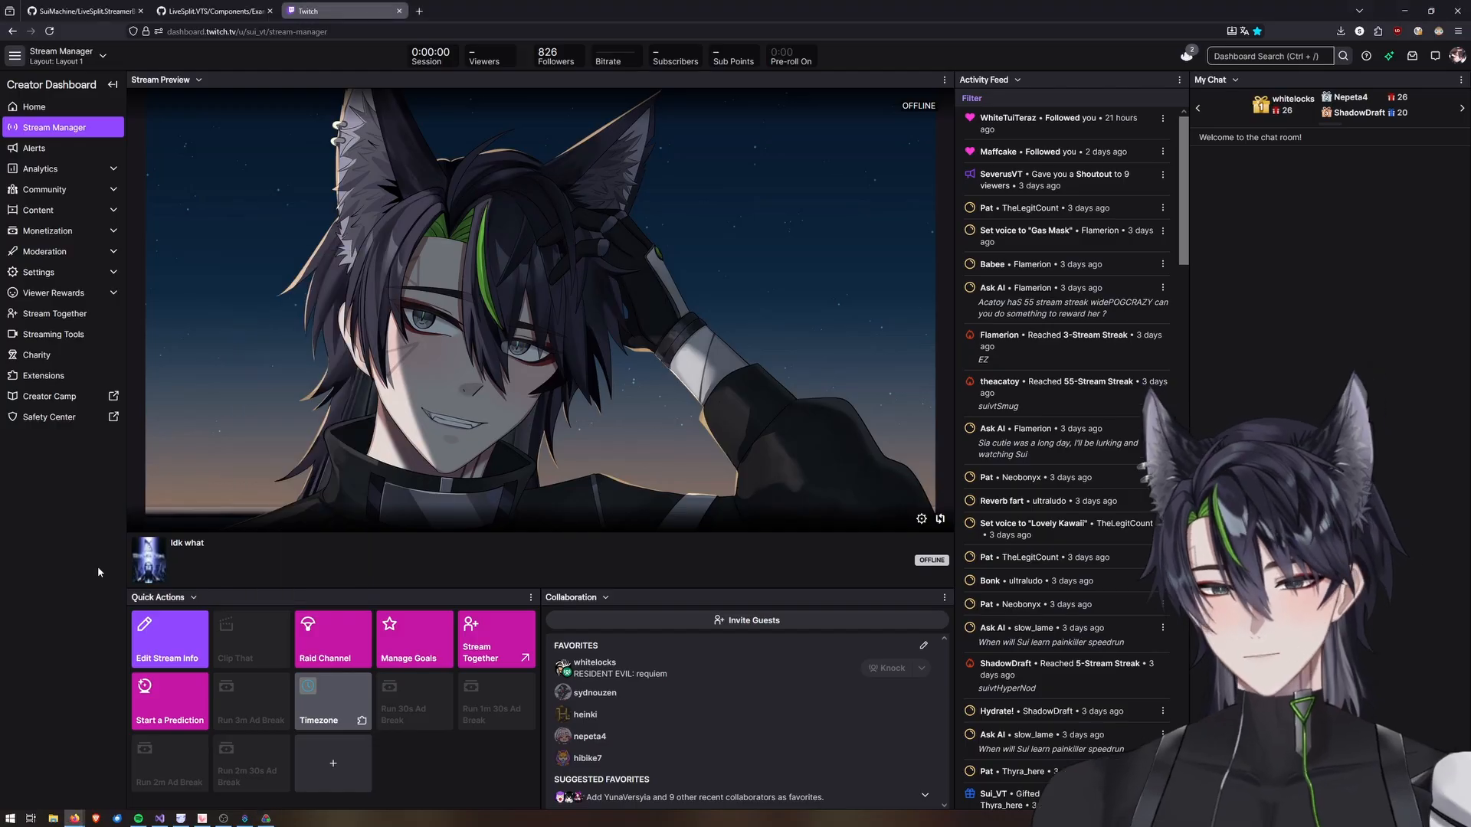
Add a Twitch Set Channel Title sub-action to the Splits Updated action.
{"action": "key", "text": "F5"}
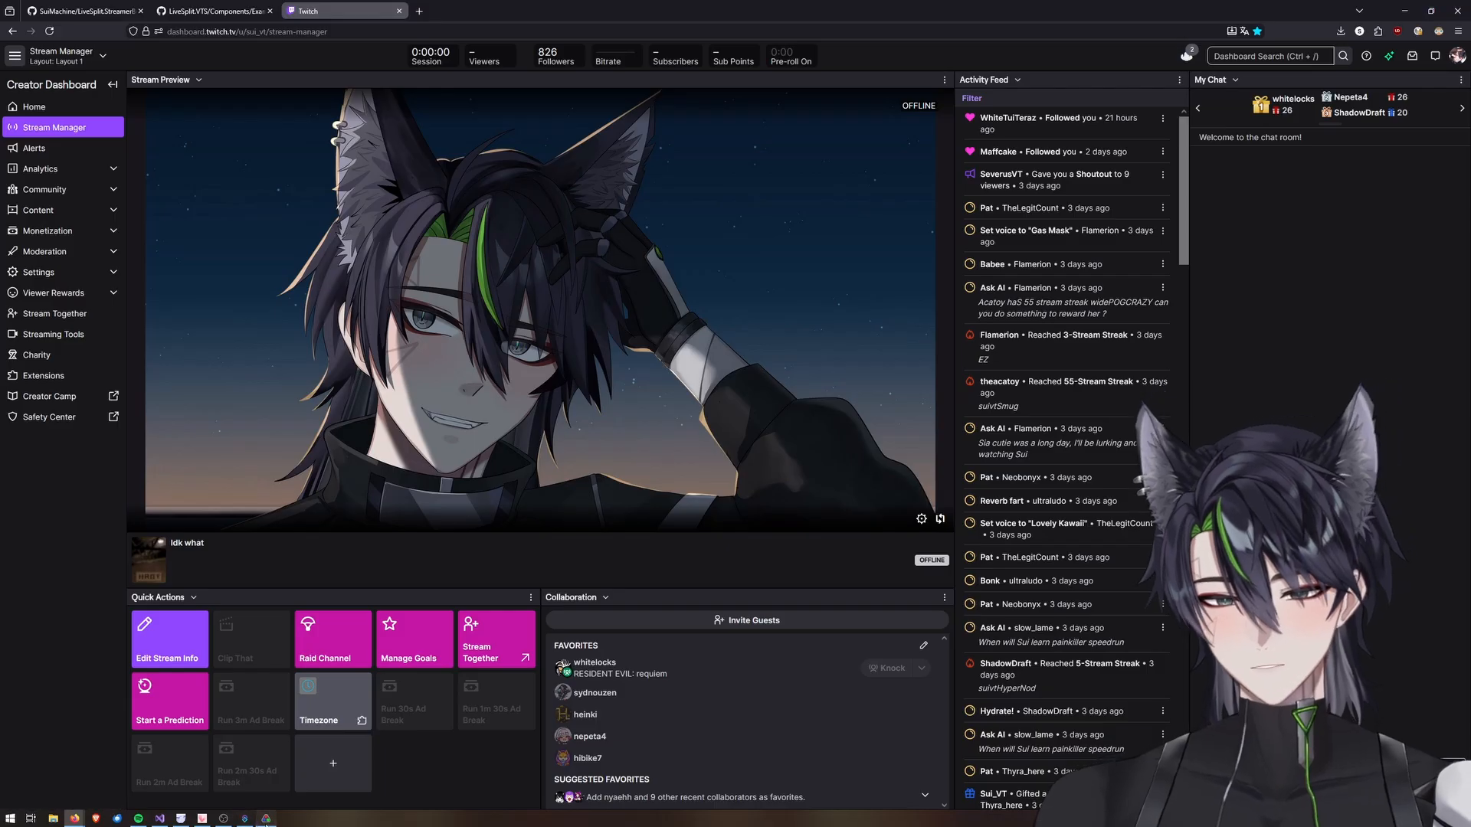
{"action": "left_click", "coordinate": [266, 818]}
{"action": "right_click", "coordinate": [290, 490]}
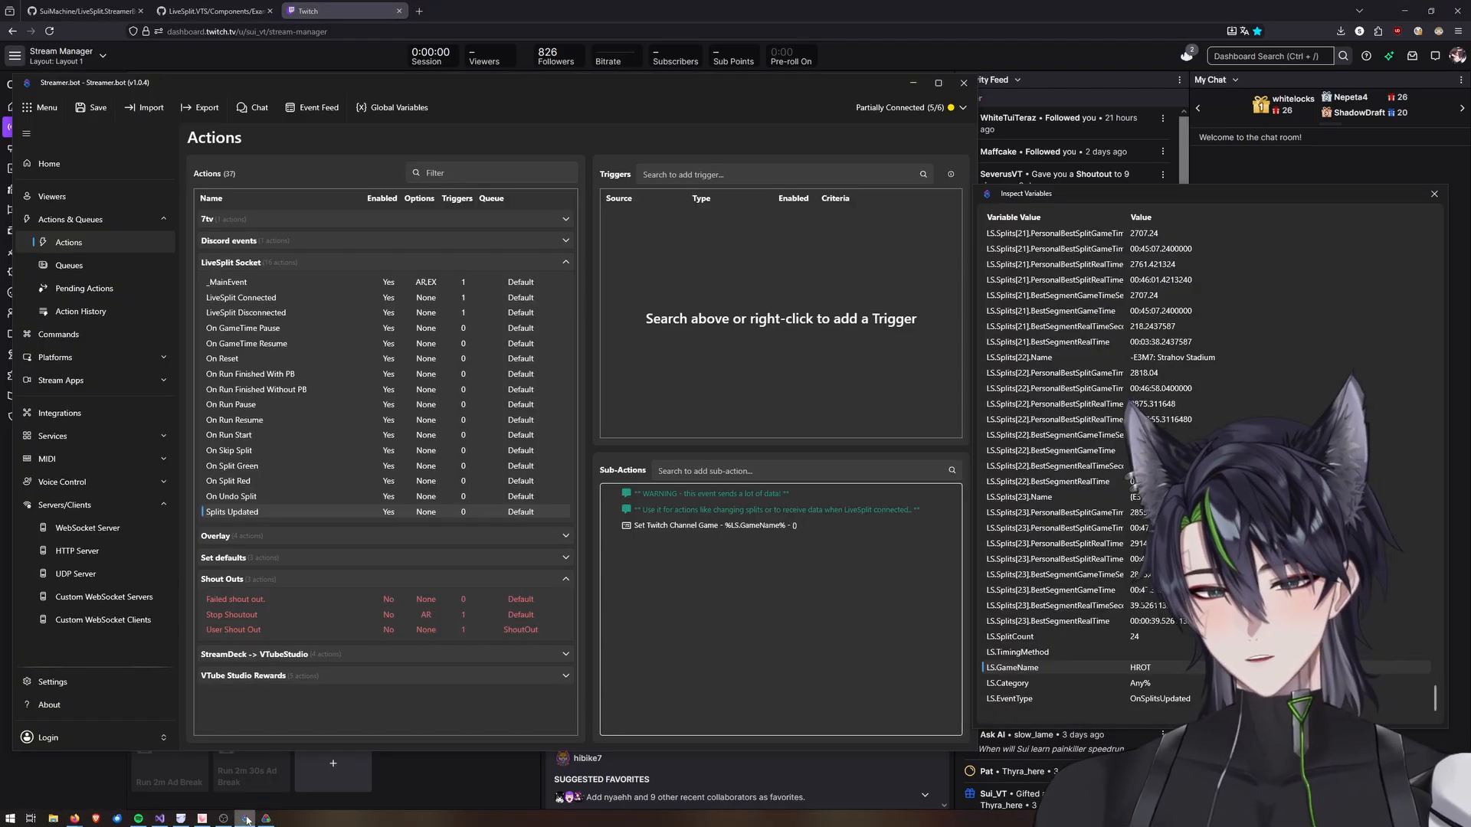
{"action": "right_click", "coordinate": [661, 577]}
{"action": "left_click", "coordinate": [750, 470]}
{"action": "type", "text": "set title"}
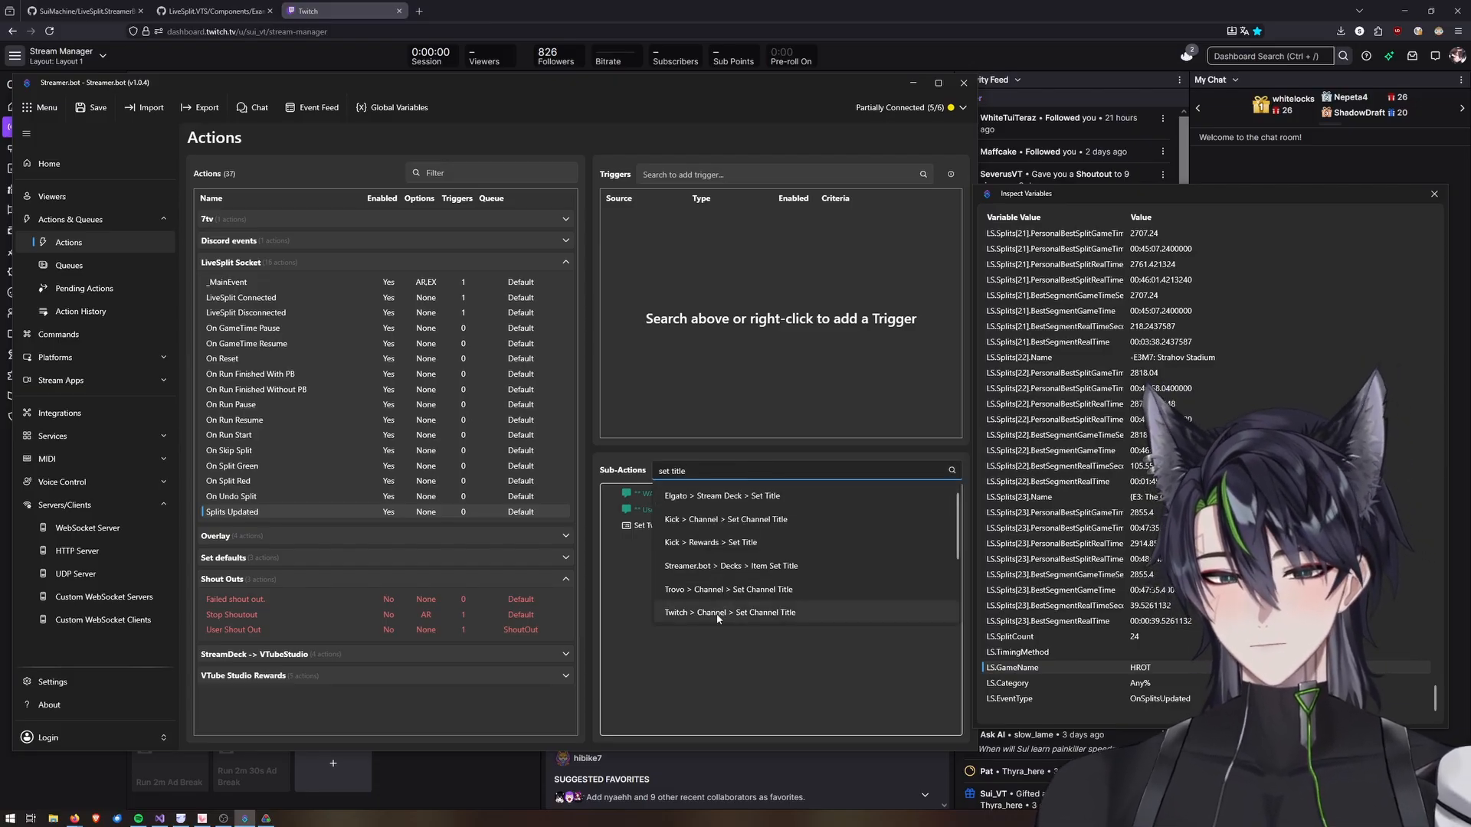
{"action": "left_click", "coordinate": [773, 613]}
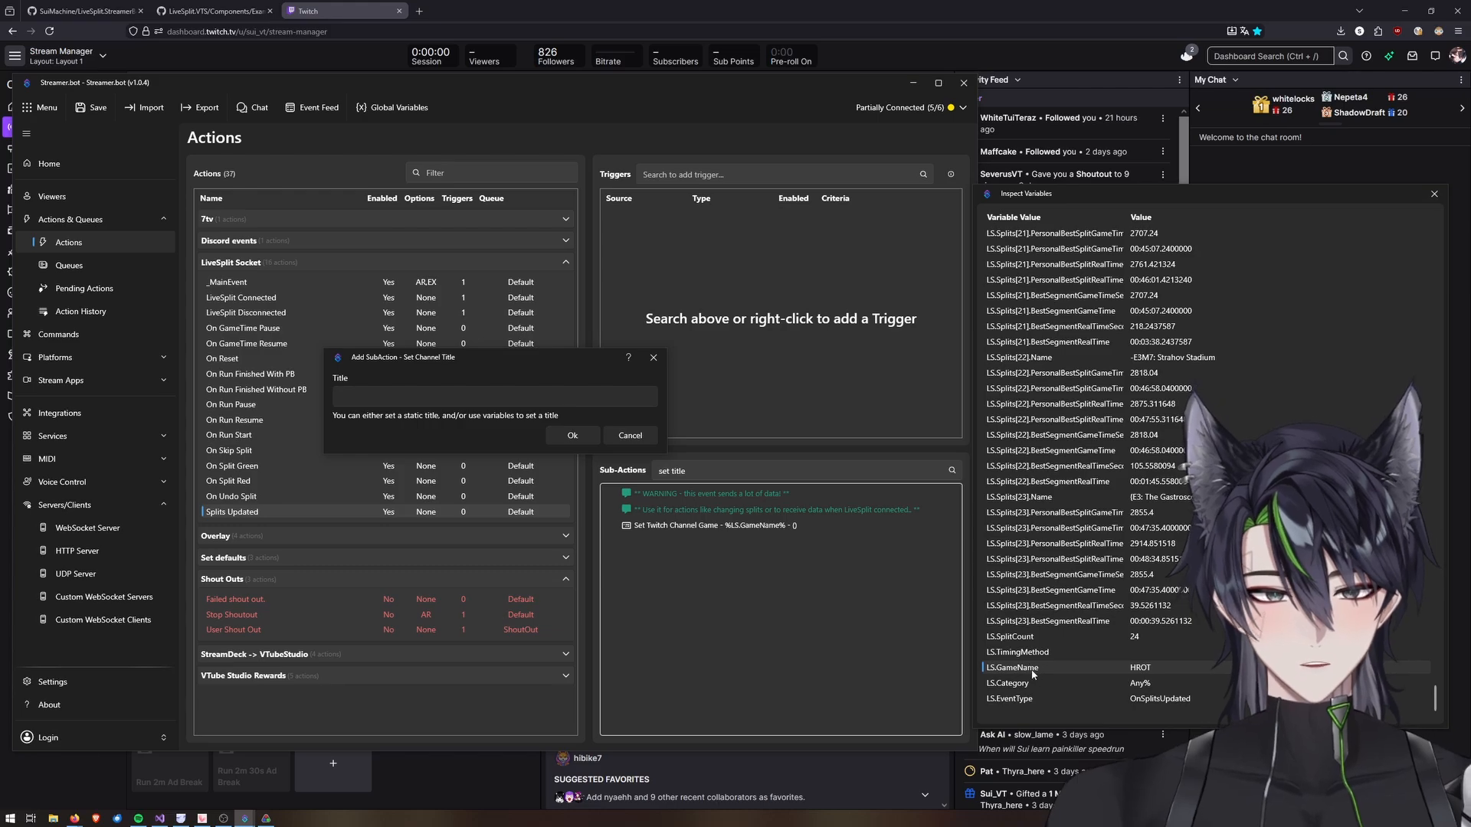
Set the channel title to %LS.GameName% - %LS.Category% and confirm the sub-action.
{"action": "left_click", "coordinate": [481, 393]}
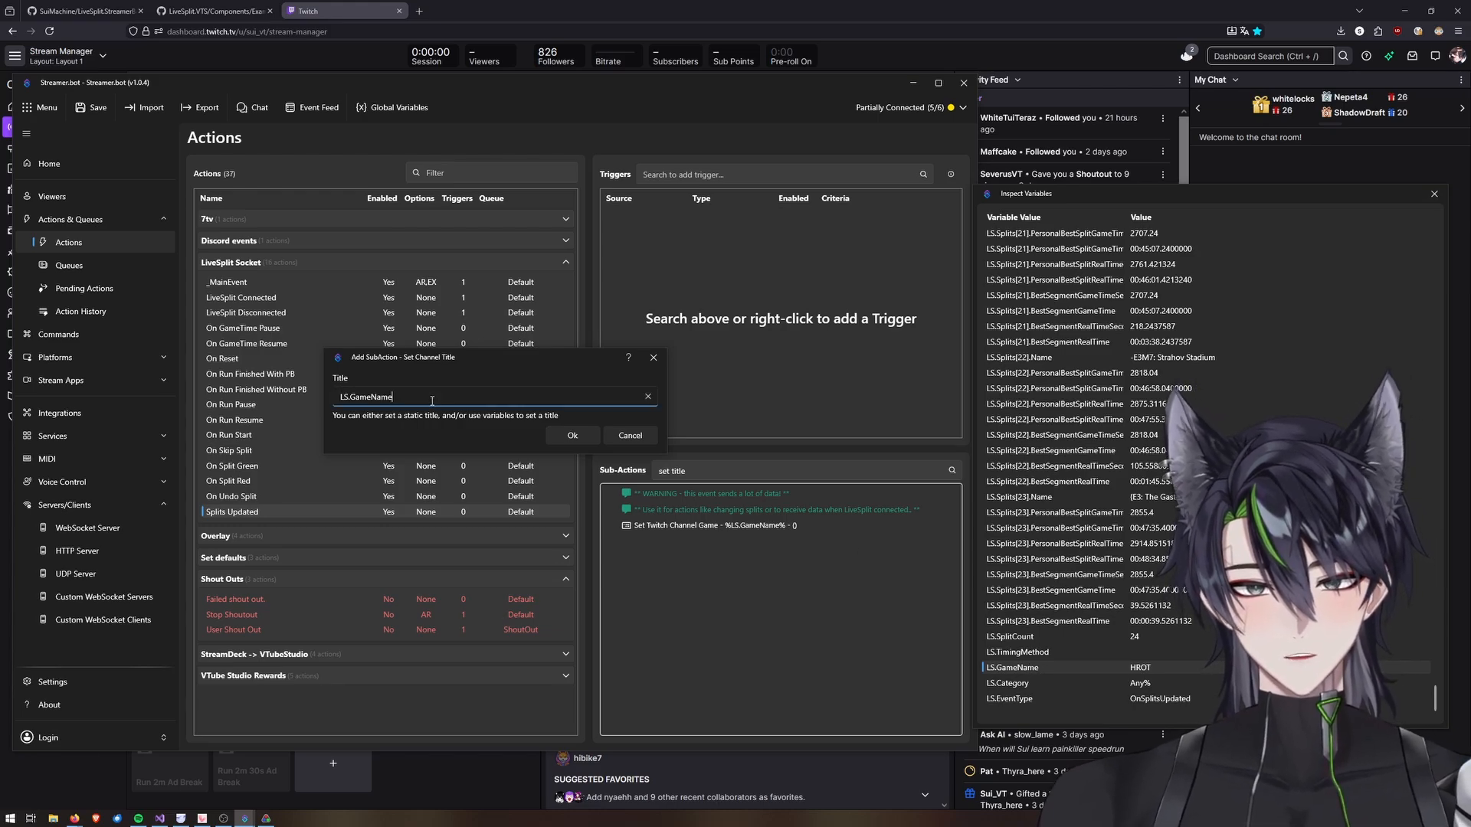
{"action": "type", "text": "%"}
{"action": "type", "text": "LS.GameName"}
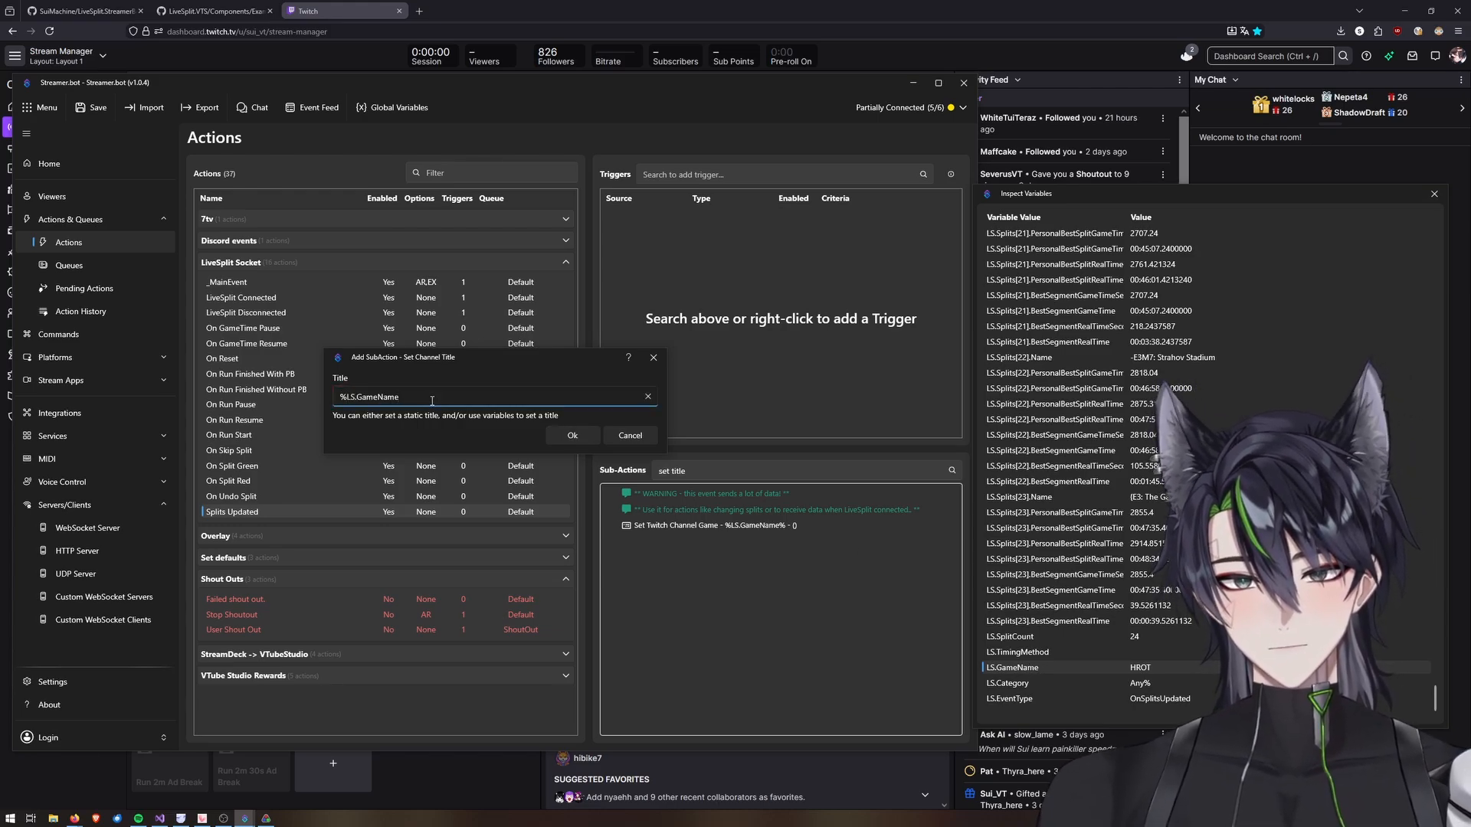
{"action": "type", "text": "%"}
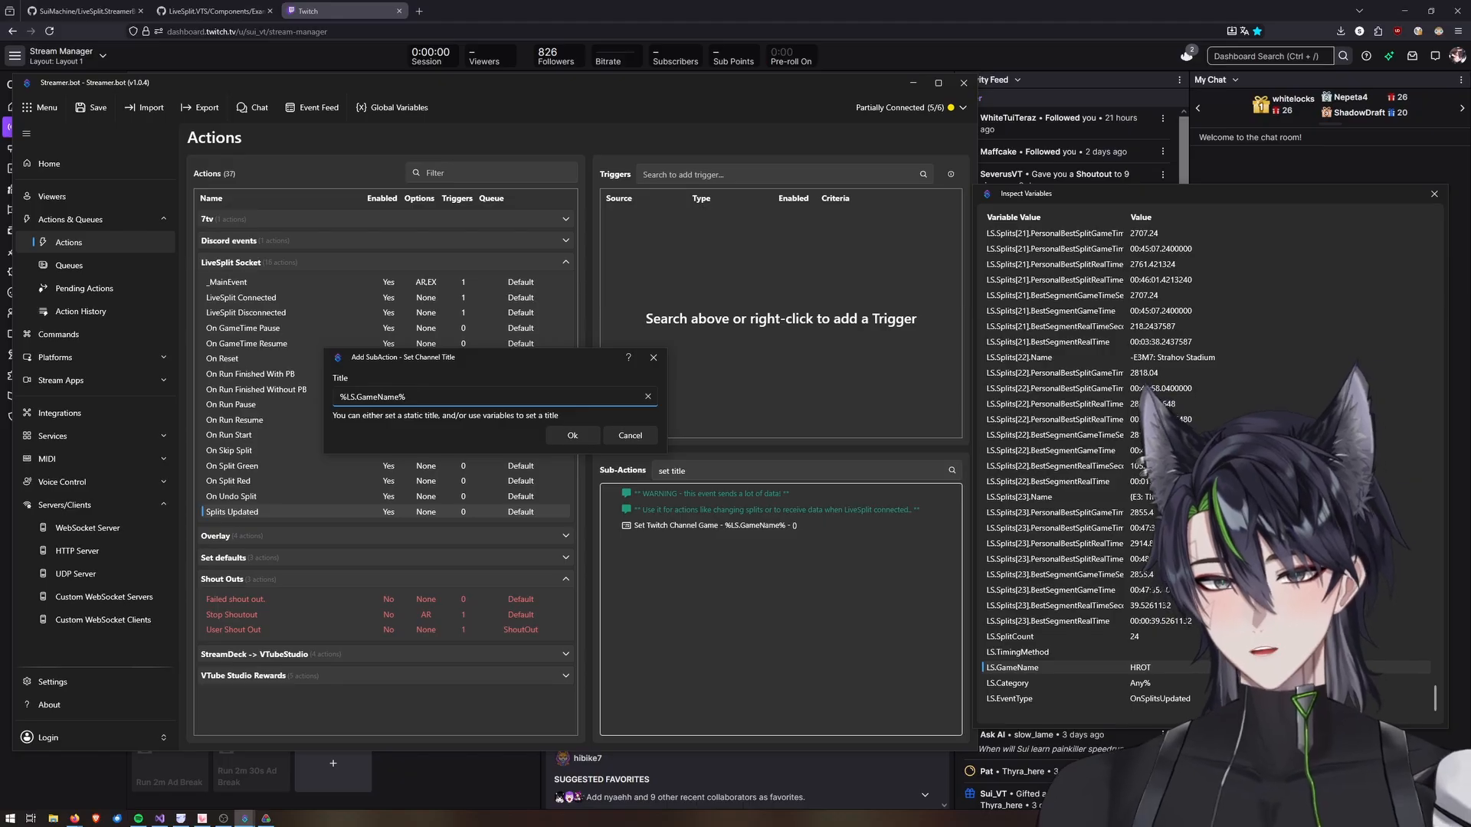
{"action": "type", "text": " -"}
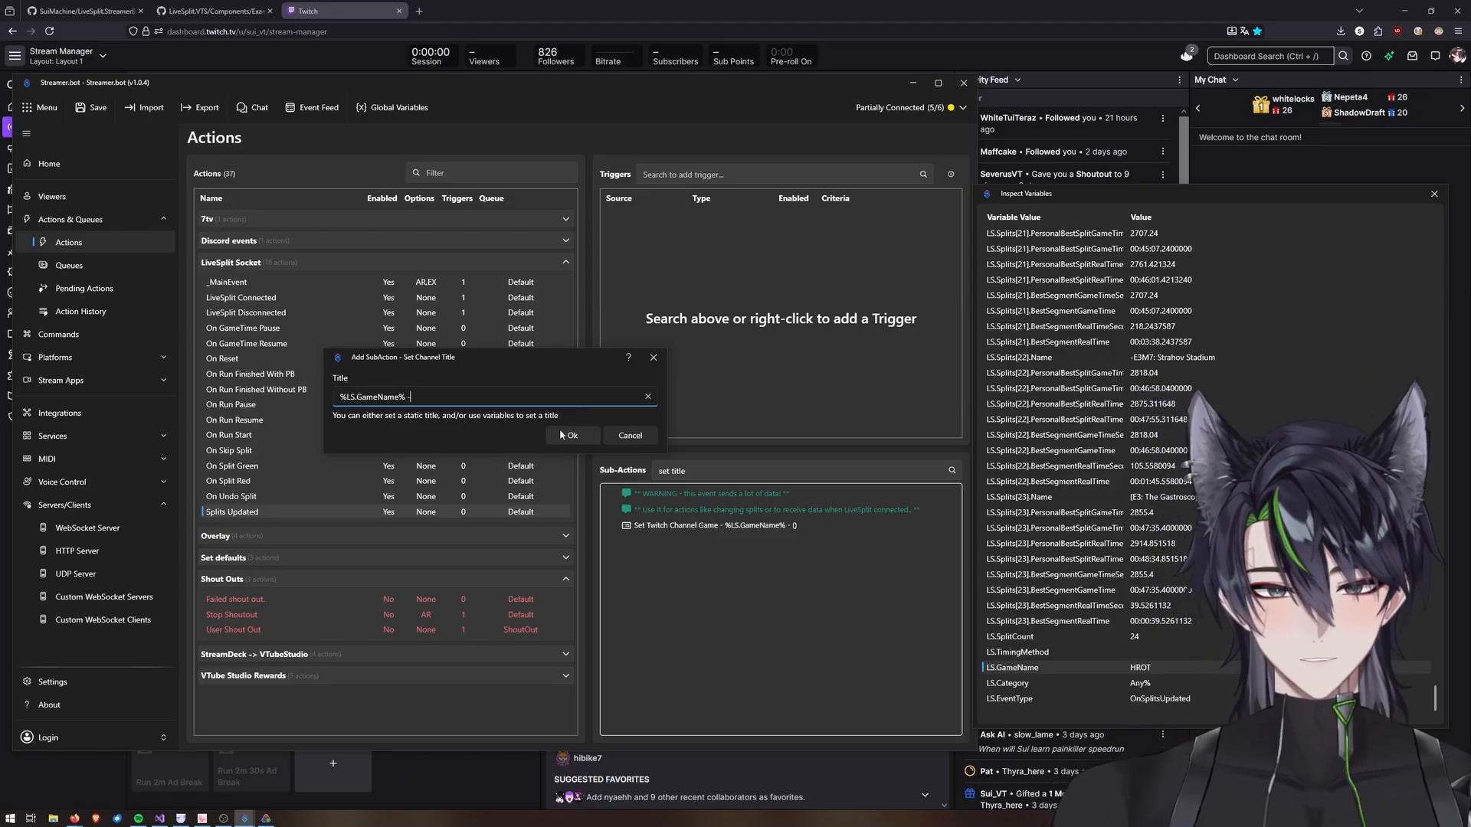
{"action": "type", "text": " %"}
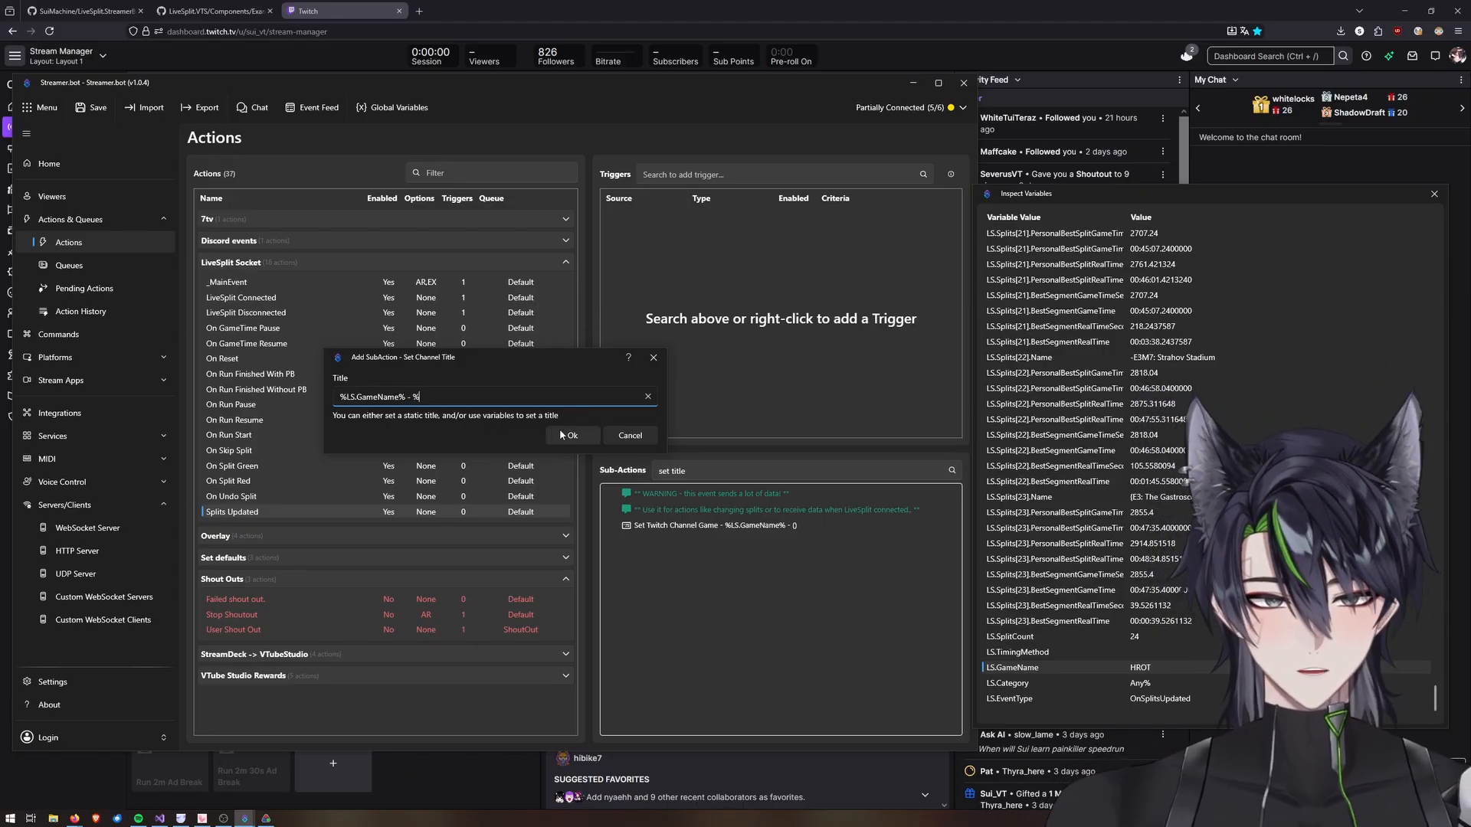
{"action": "type", "text": "LS."}
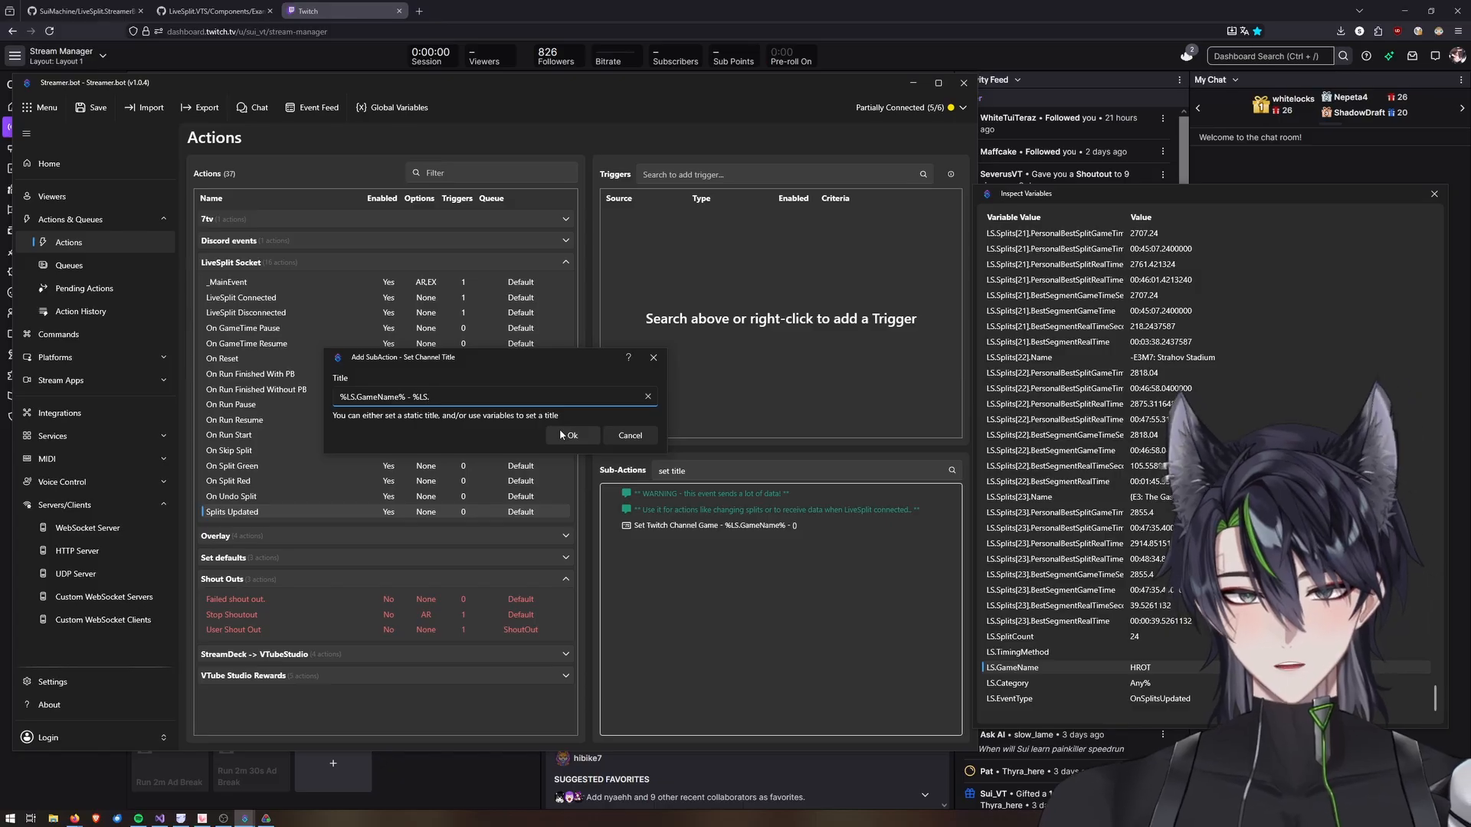
{"action": "type", "text": "Category%"}
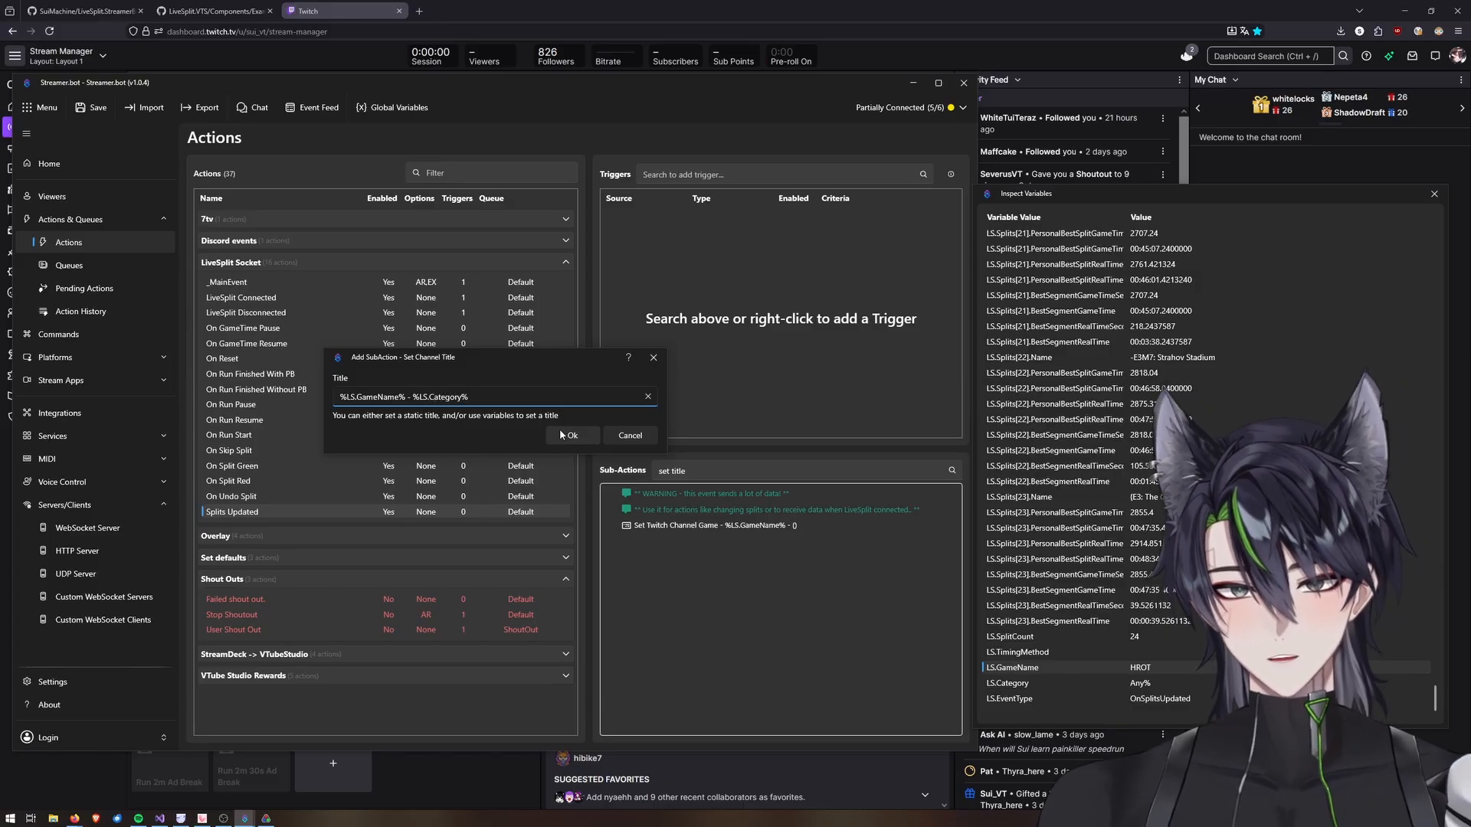
{"action": "left_click", "coordinate": [570, 435]}
Reload the HROT splits in LiveSplit and refresh the Twitch dashboard to check the stream title.
{"action": "right_click", "coordinate": [292, 509]}
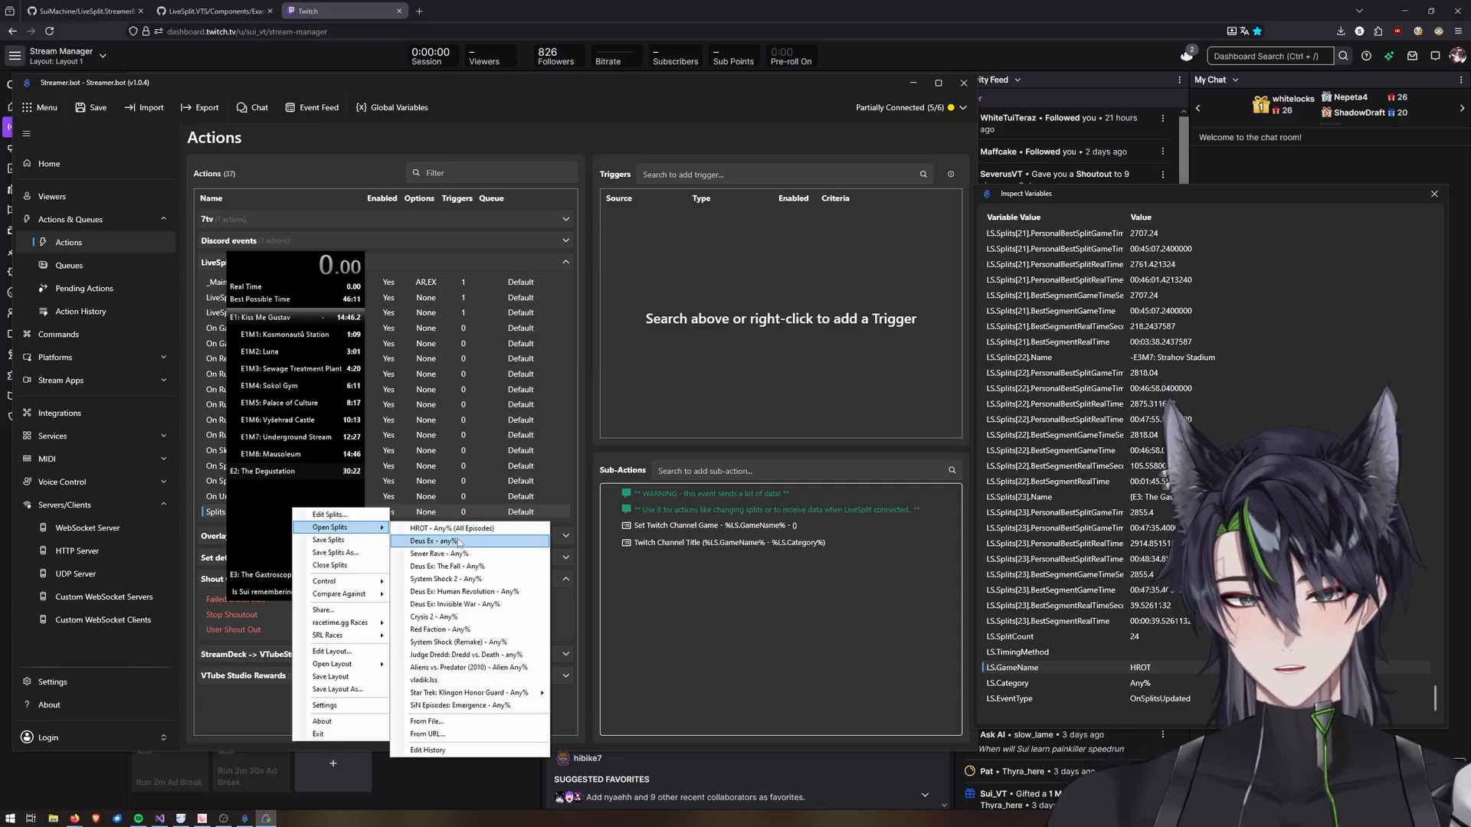
{"action": "left_click", "coordinate": [445, 530]}
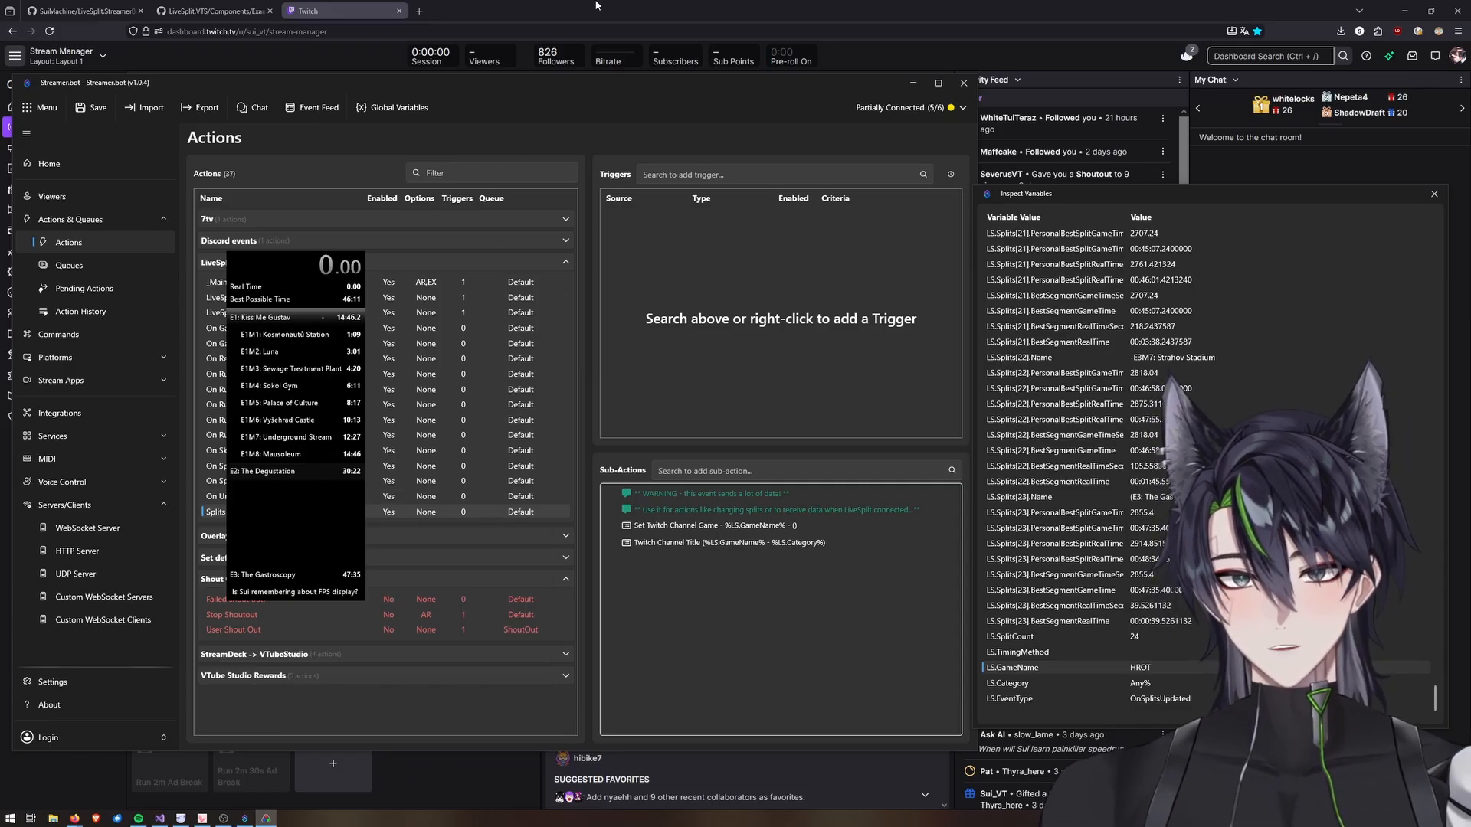
{"action": "right_click", "coordinate": [344, 345]}
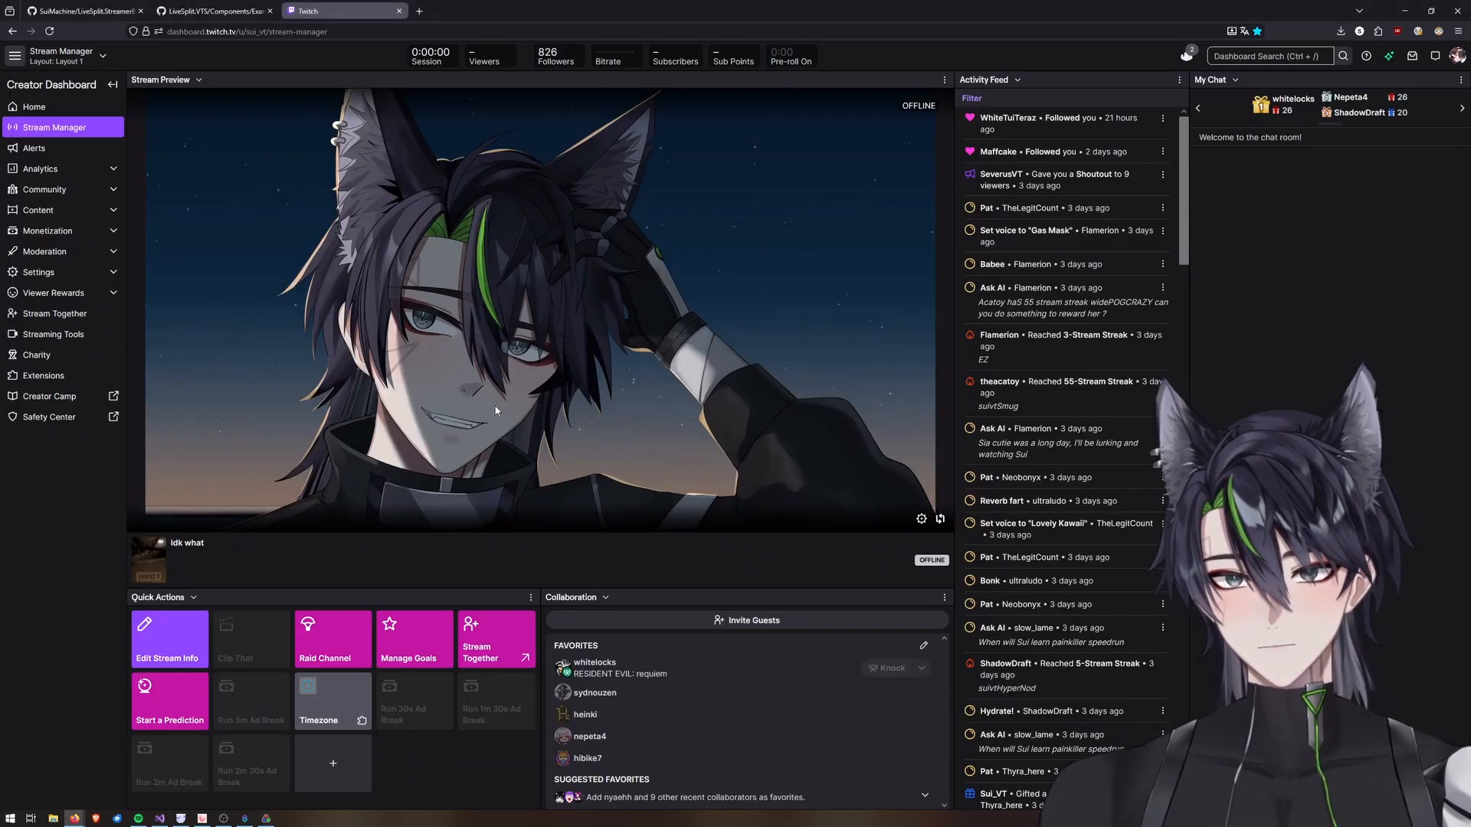
{"action": "key", "text": "F5"}
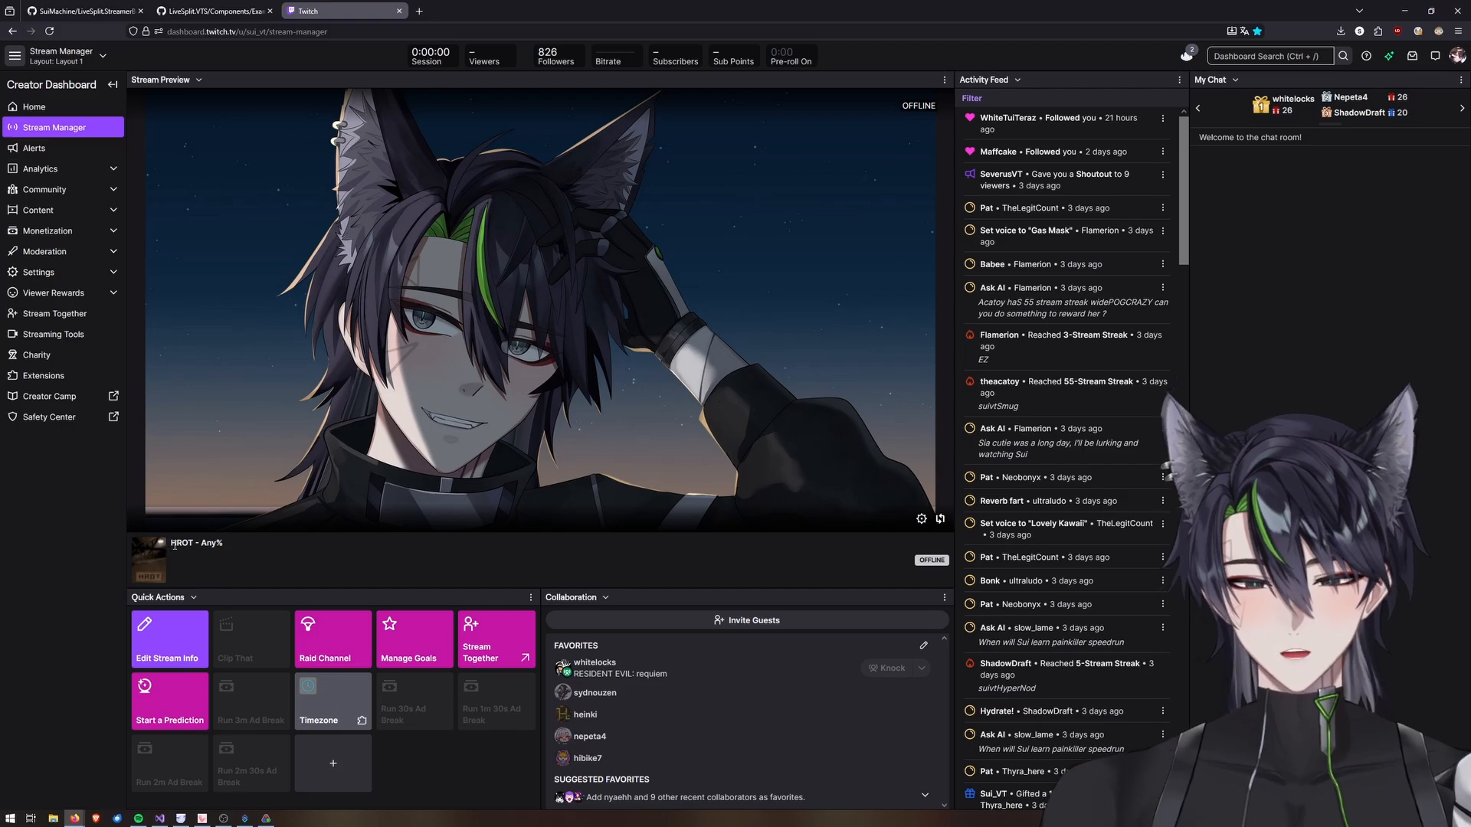
Trigger a split in LiveSplit and inspect the variables of the resulting On Split Green run in Action History.
{"action": "left_click", "coordinate": [266, 819]}
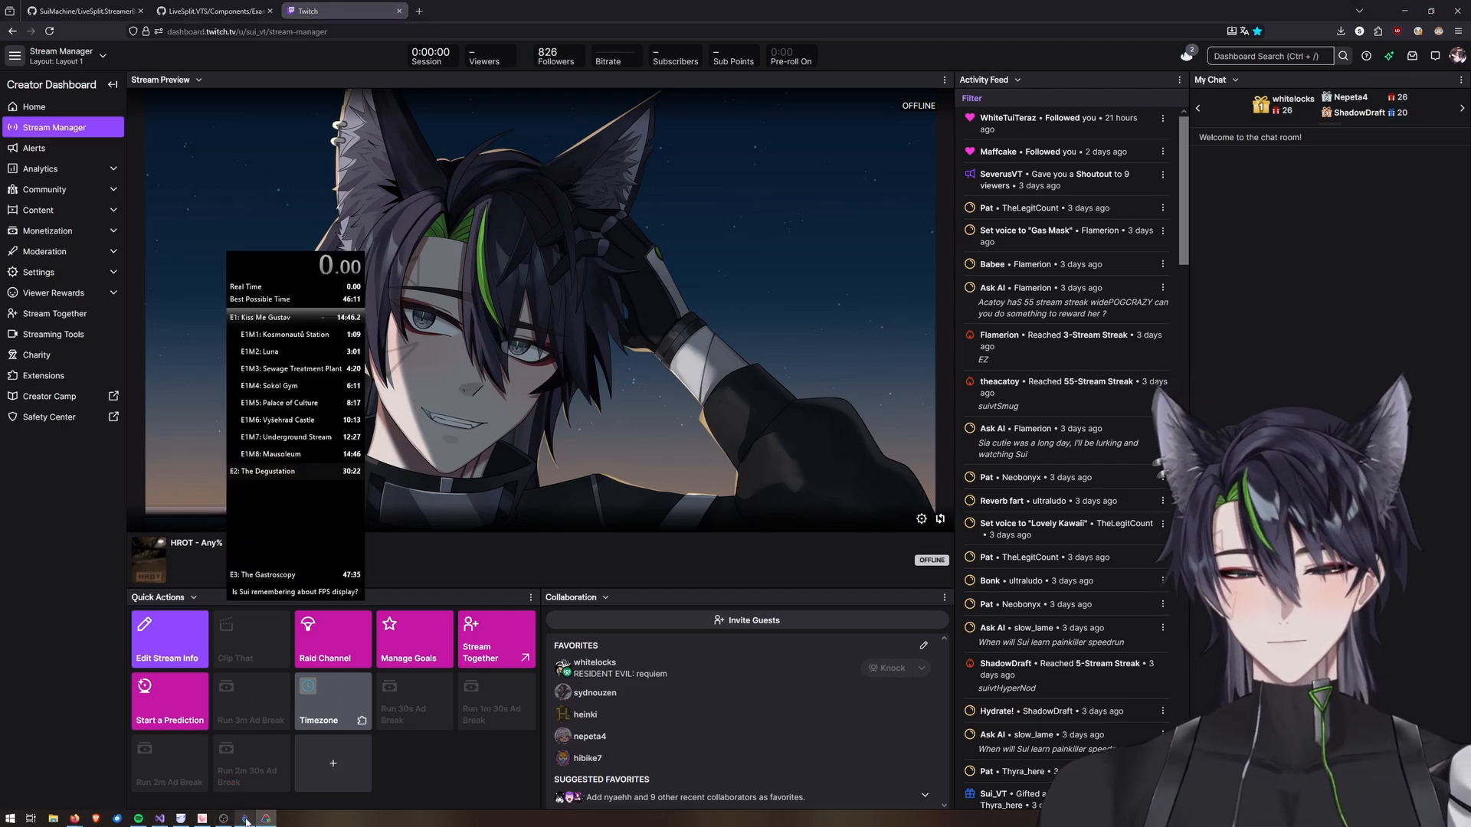
{"action": "left_click", "coordinate": [244, 819]}
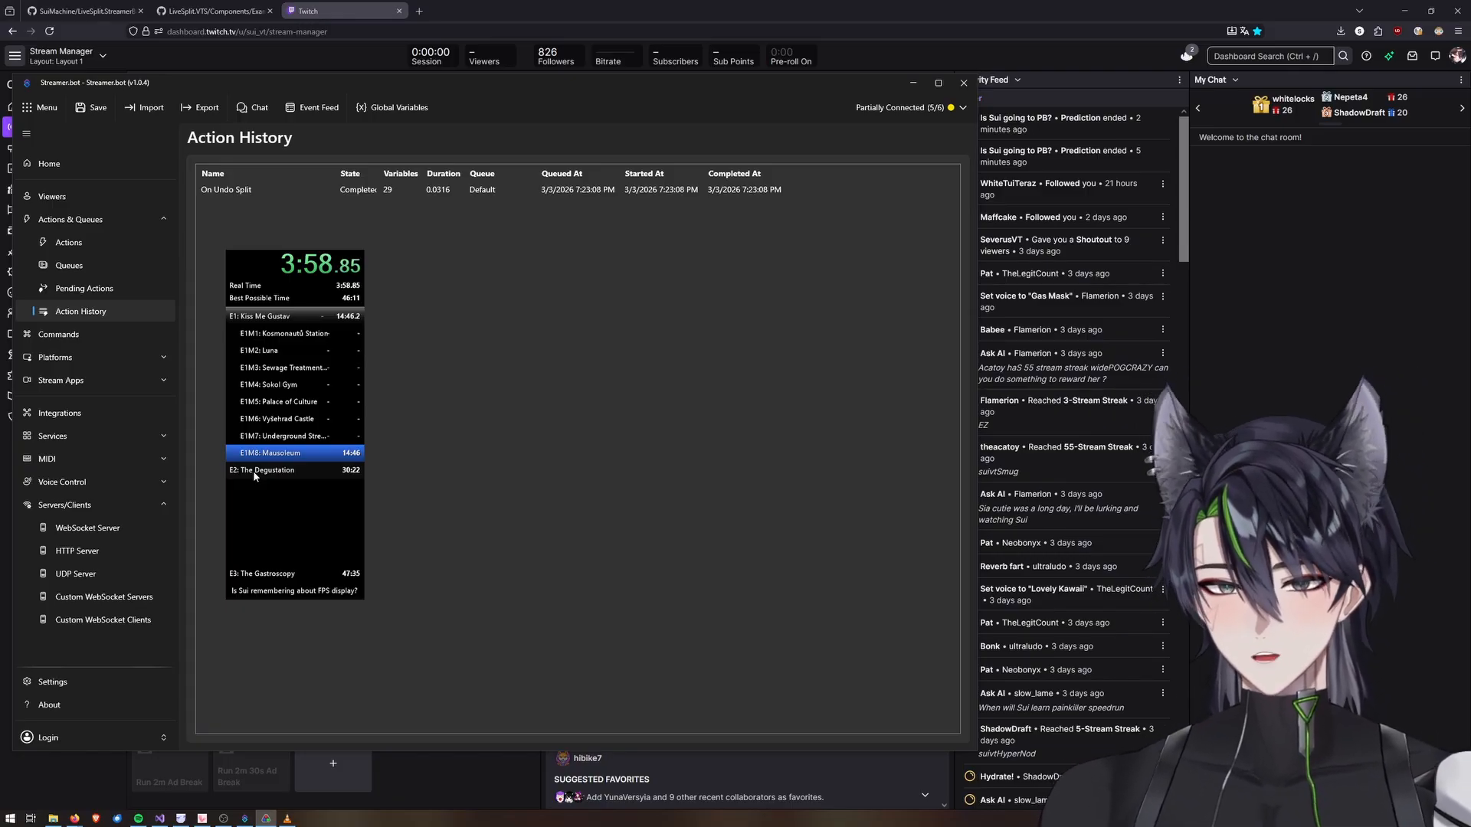
{"action": "key", "text": "KP_1"}
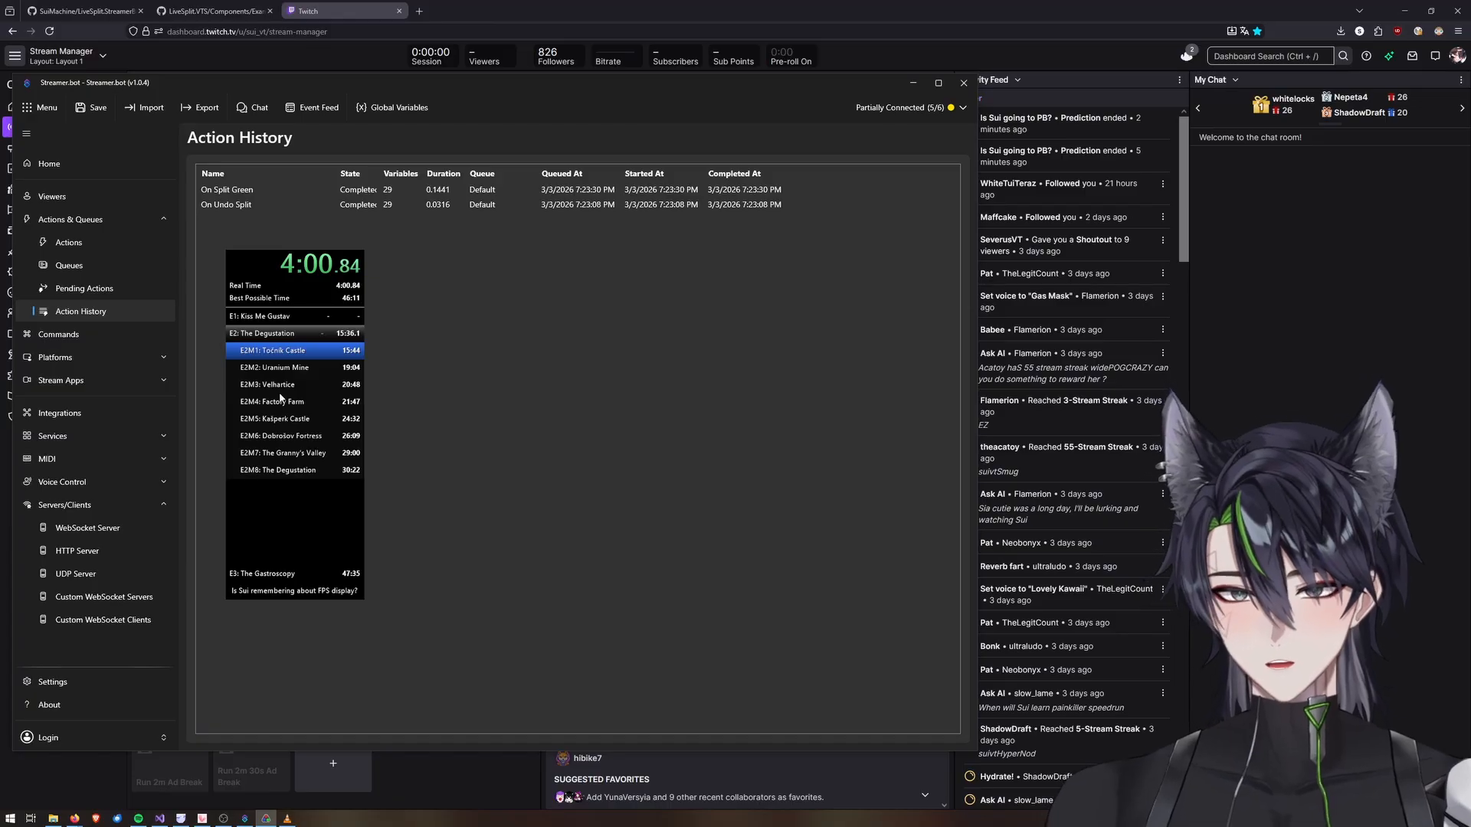
{"action": "left_click", "coordinate": [231, 193]}
{"action": "right_click", "coordinate": [233, 198]}
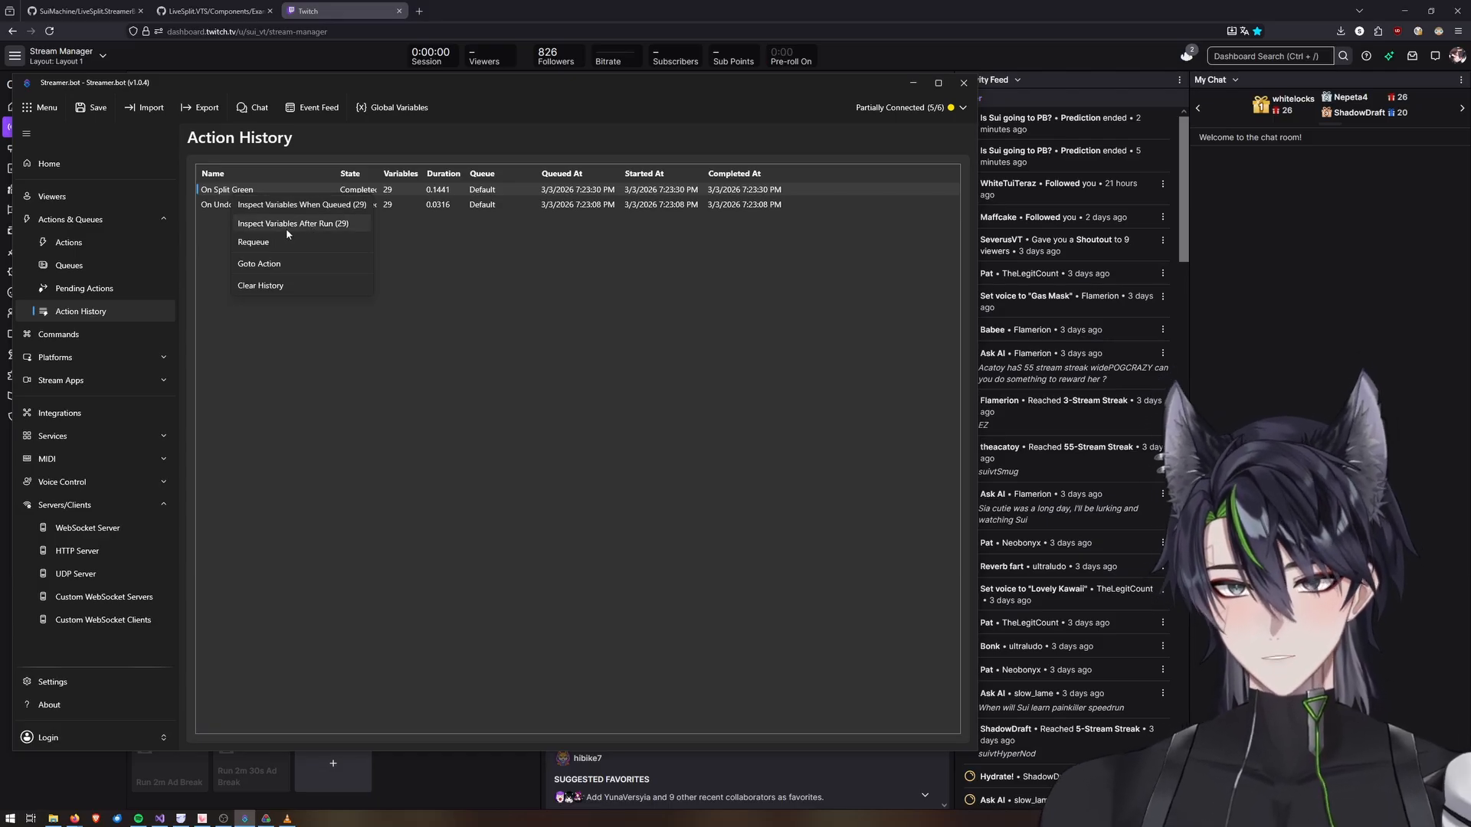
{"action": "left_click", "coordinate": [286, 224]}
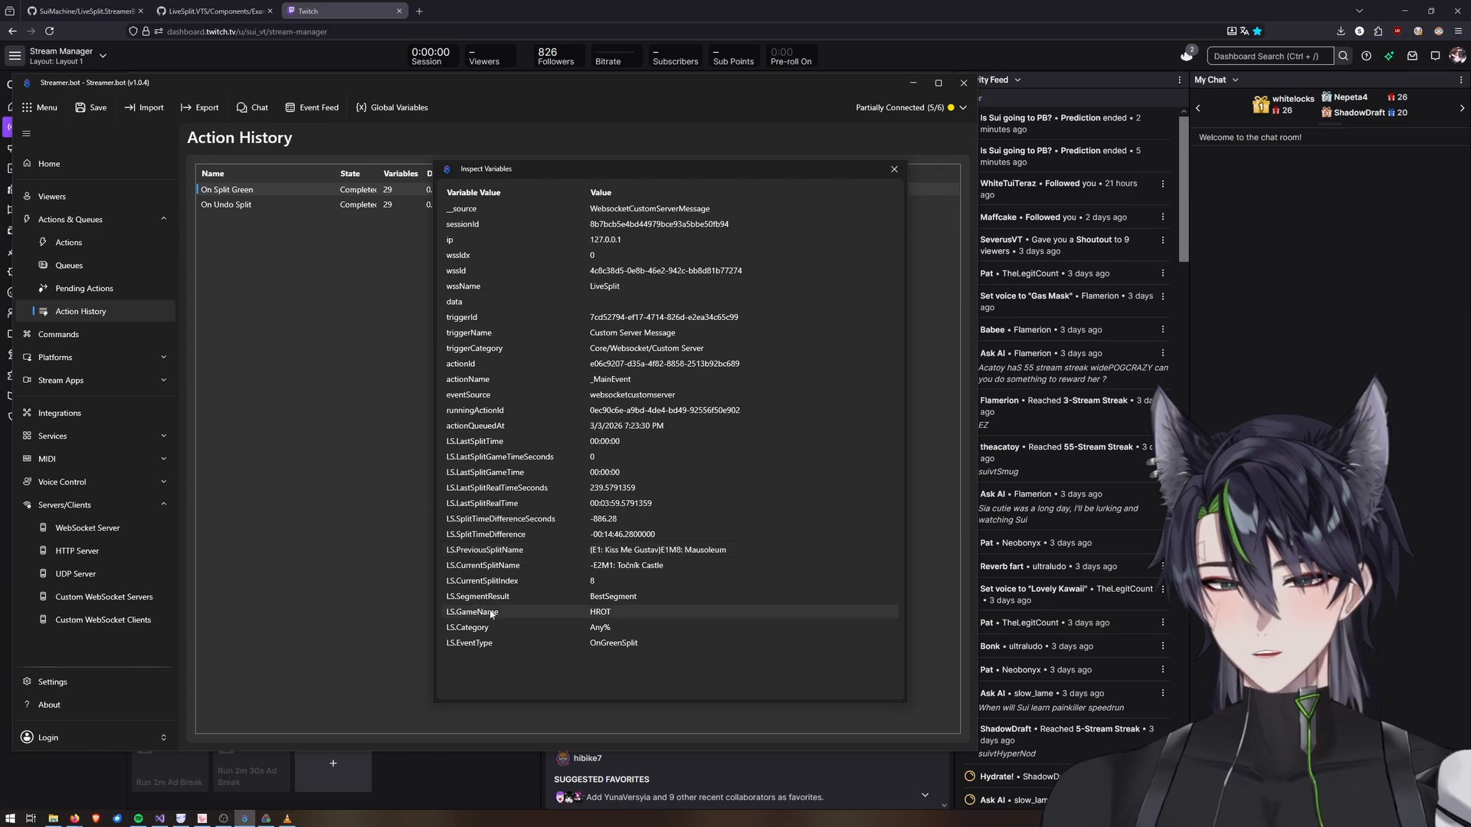
Add an If/Else sub-action with the input %% to the On Split Green action.
{"action": "left_click", "coordinate": [72, 247]}
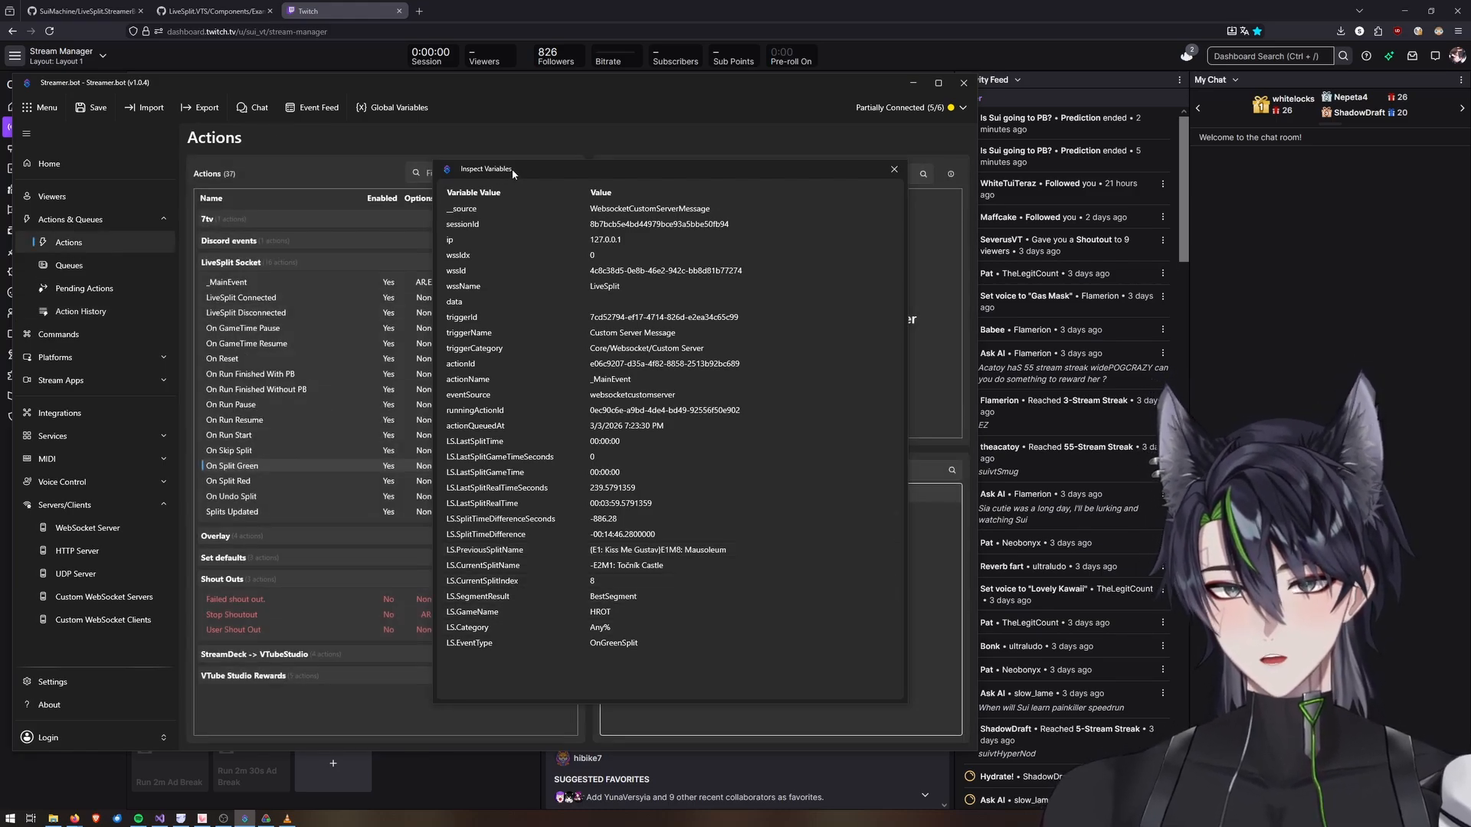
{"action": "left_click_drag", "start_coordinate": [512, 169], "coordinate": [924, 158]}
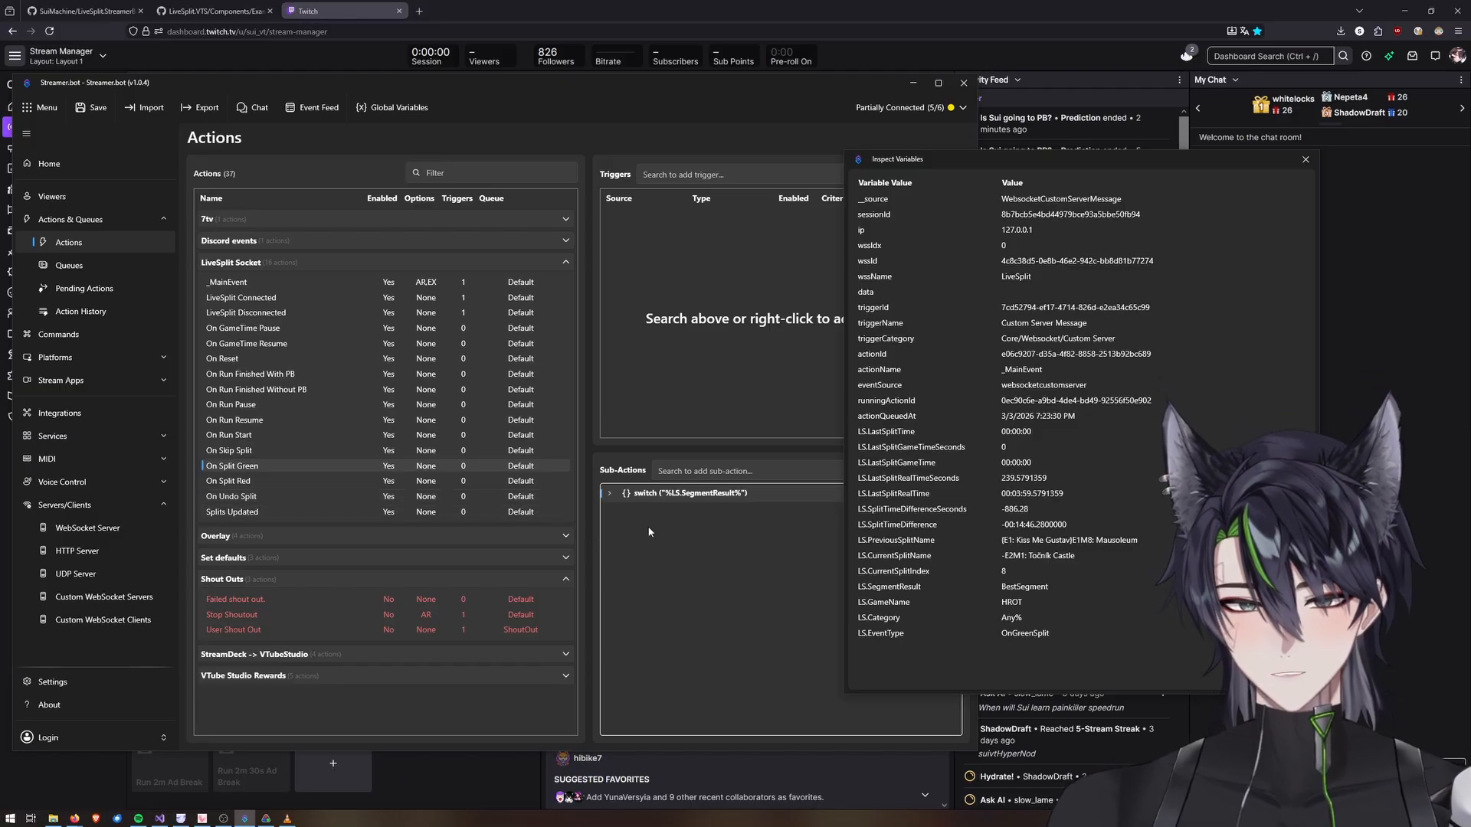
{"action": "left_click", "coordinate": [713, 469]}
{"action": "type", "text": "if"}
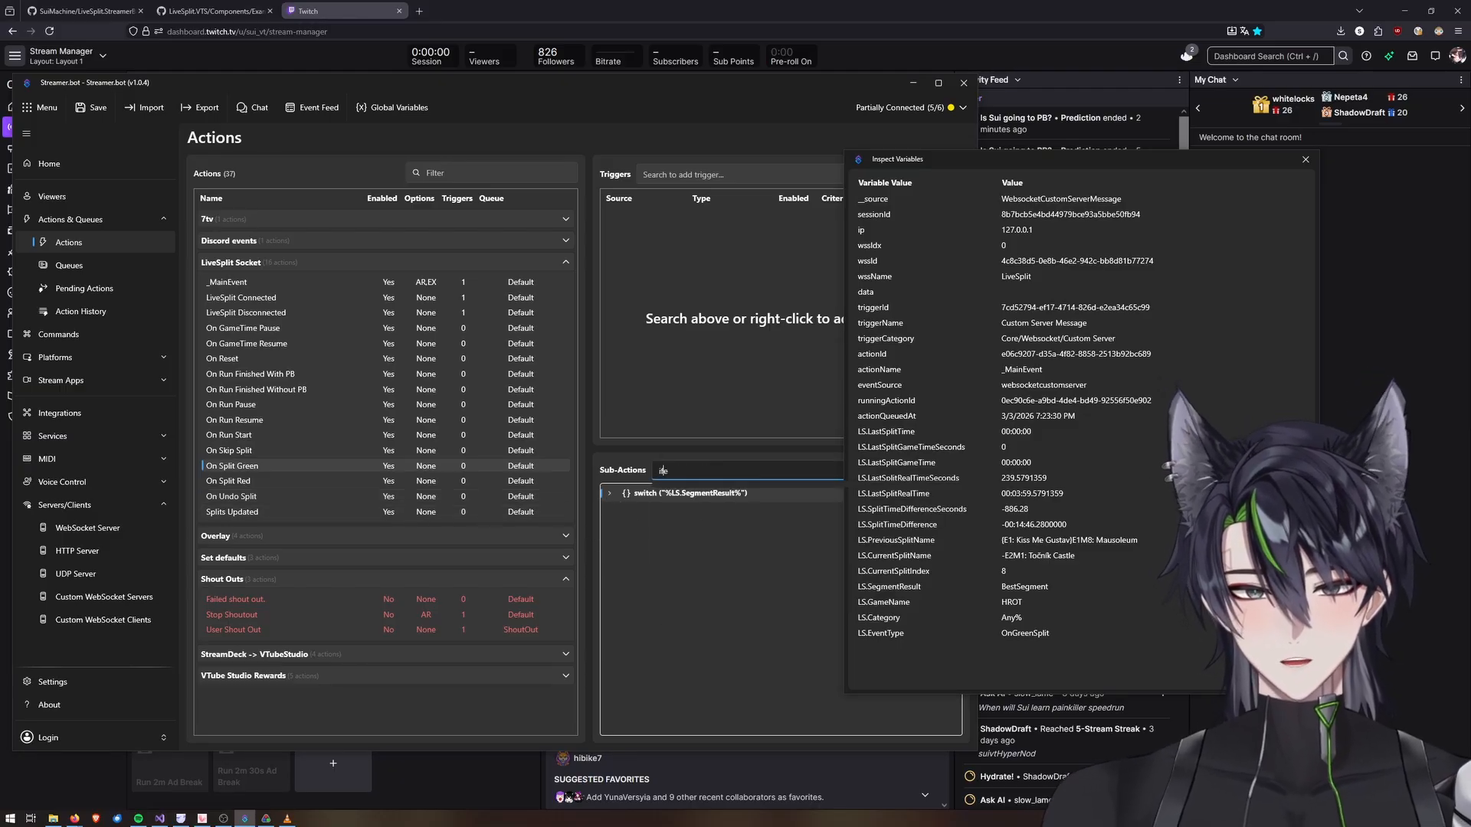
{"action": "type", "text": "e"}
{"action": "key", "text": "BackSpace"}
{"action": "key", "text": "Down"}
{"action": "key", "text": "Down"}
{"action": "key", "text": "Return"}
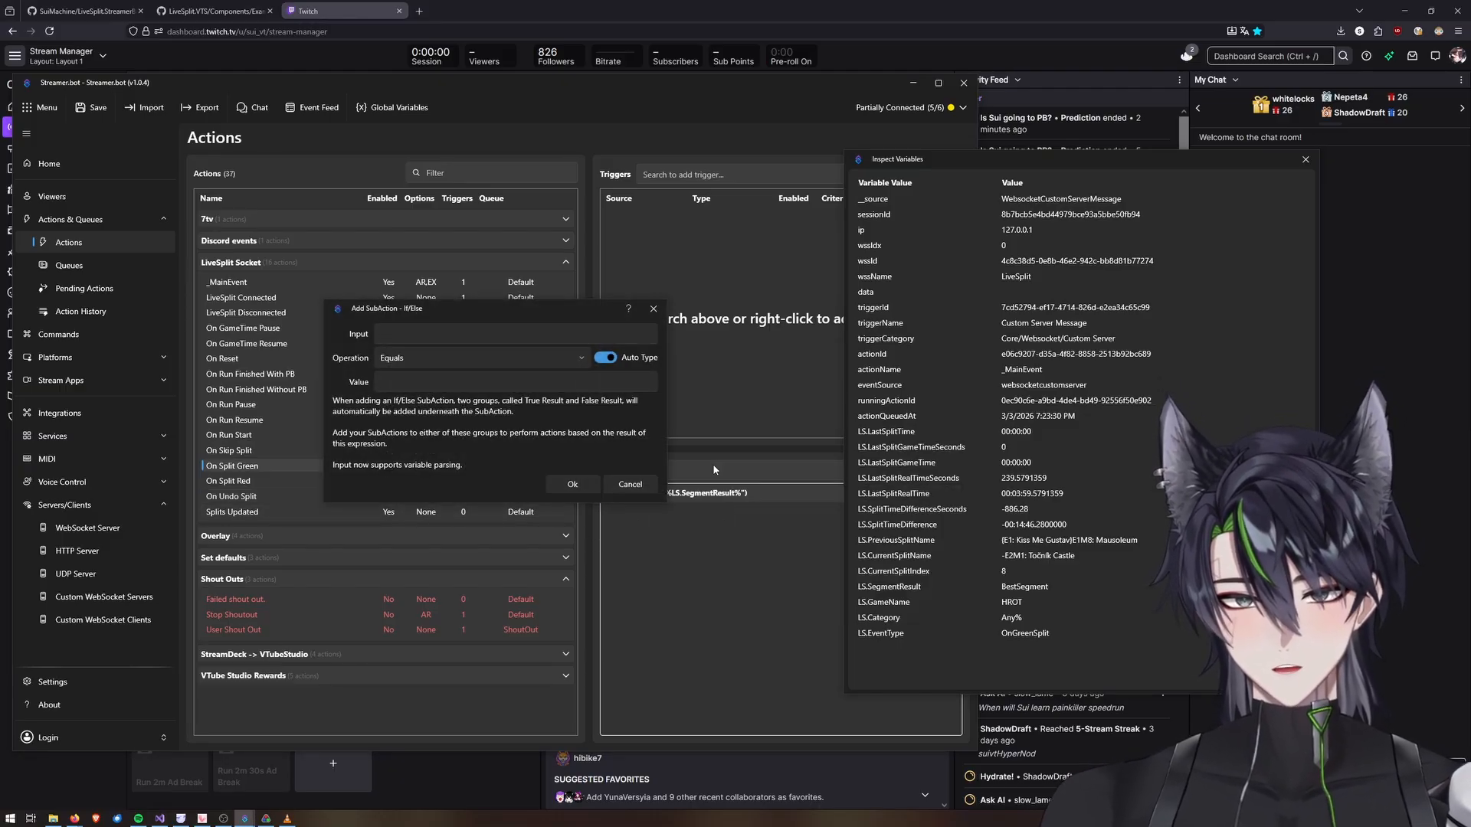
{"action": "left_click", "coordinate": [403, 338]}
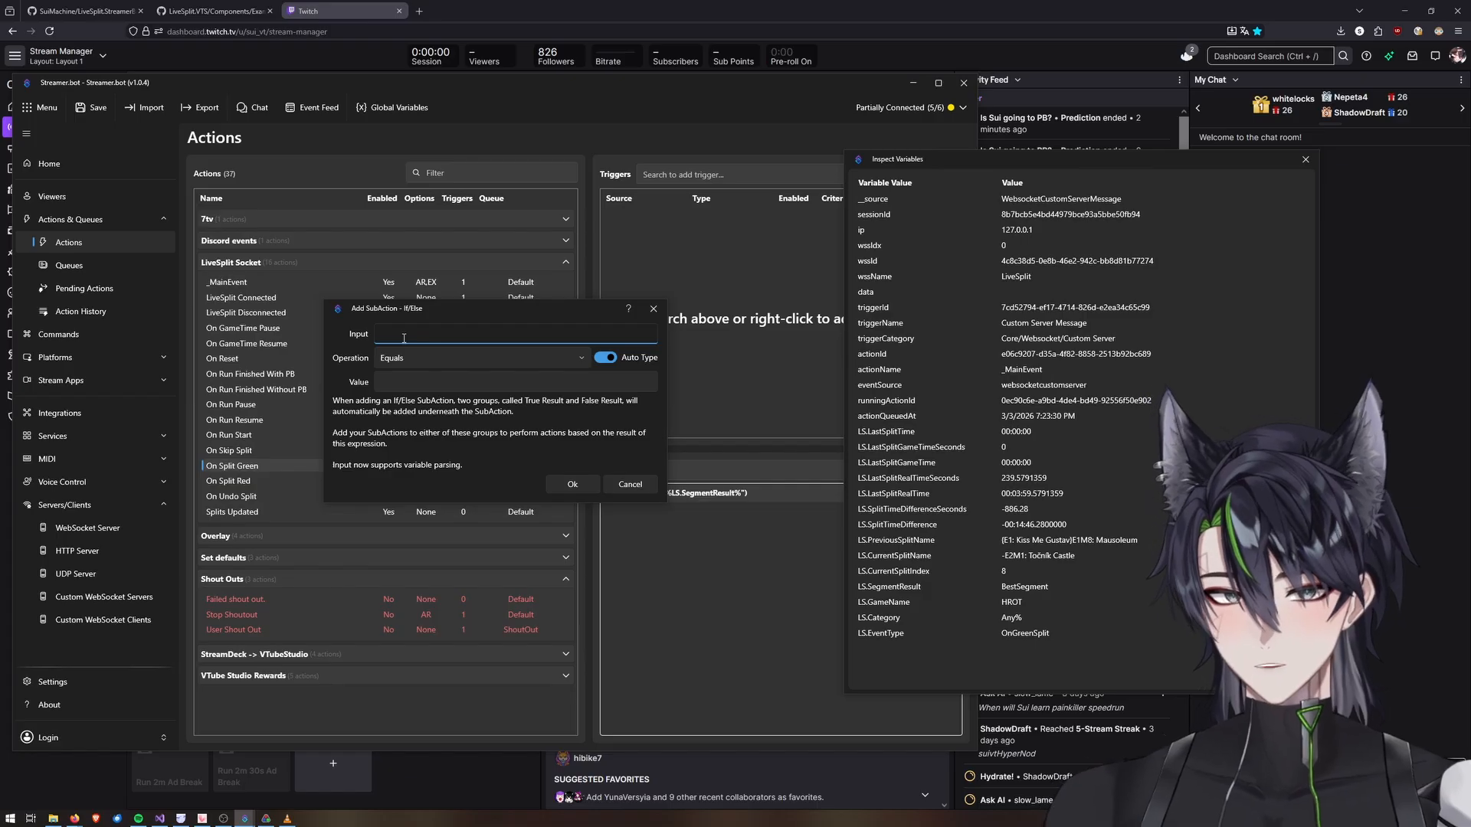
{"action": "type", "text": "%%"}
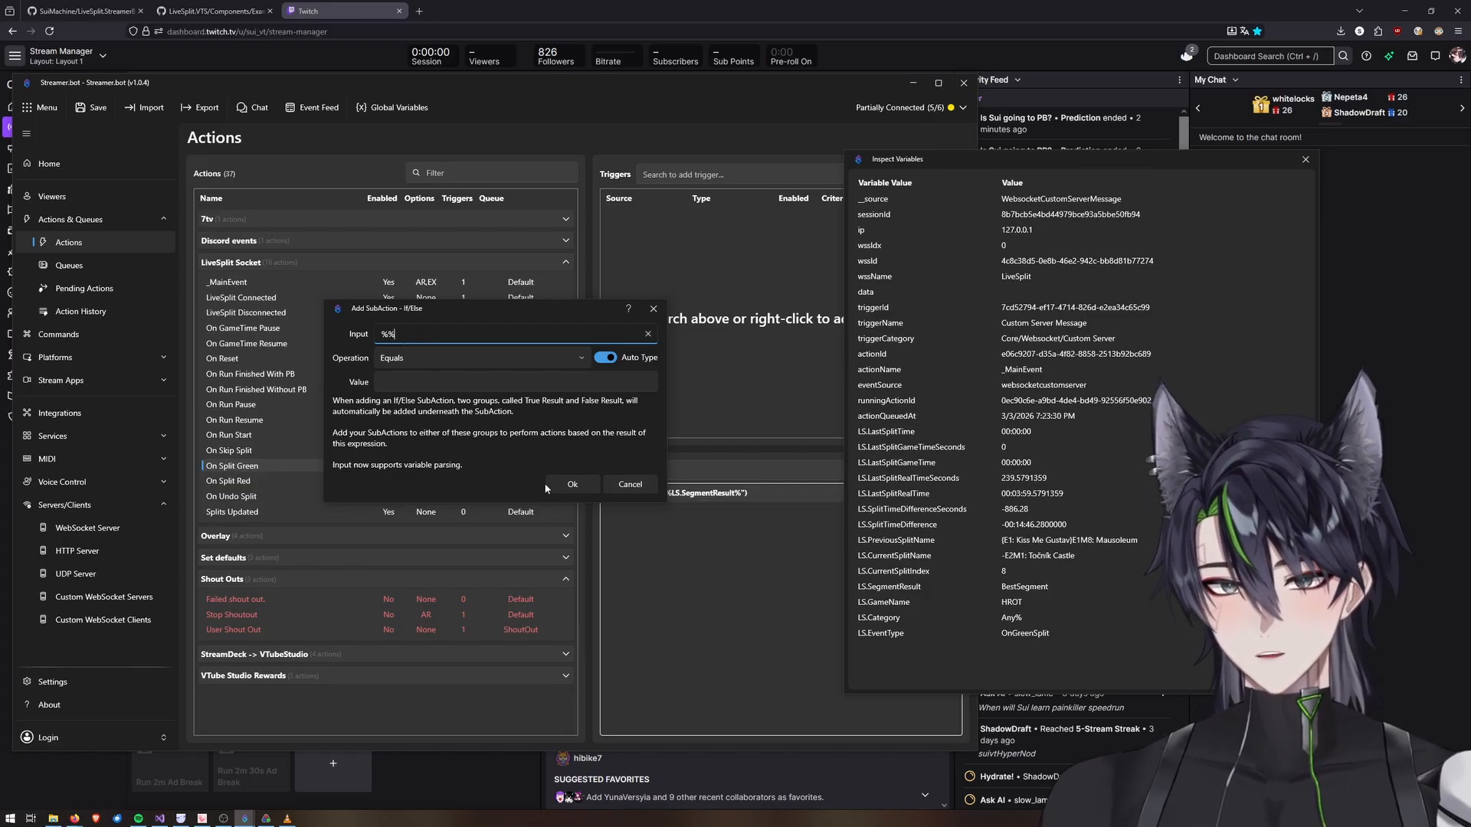
{"action": "left_click", "coordinate": [576, 484]}
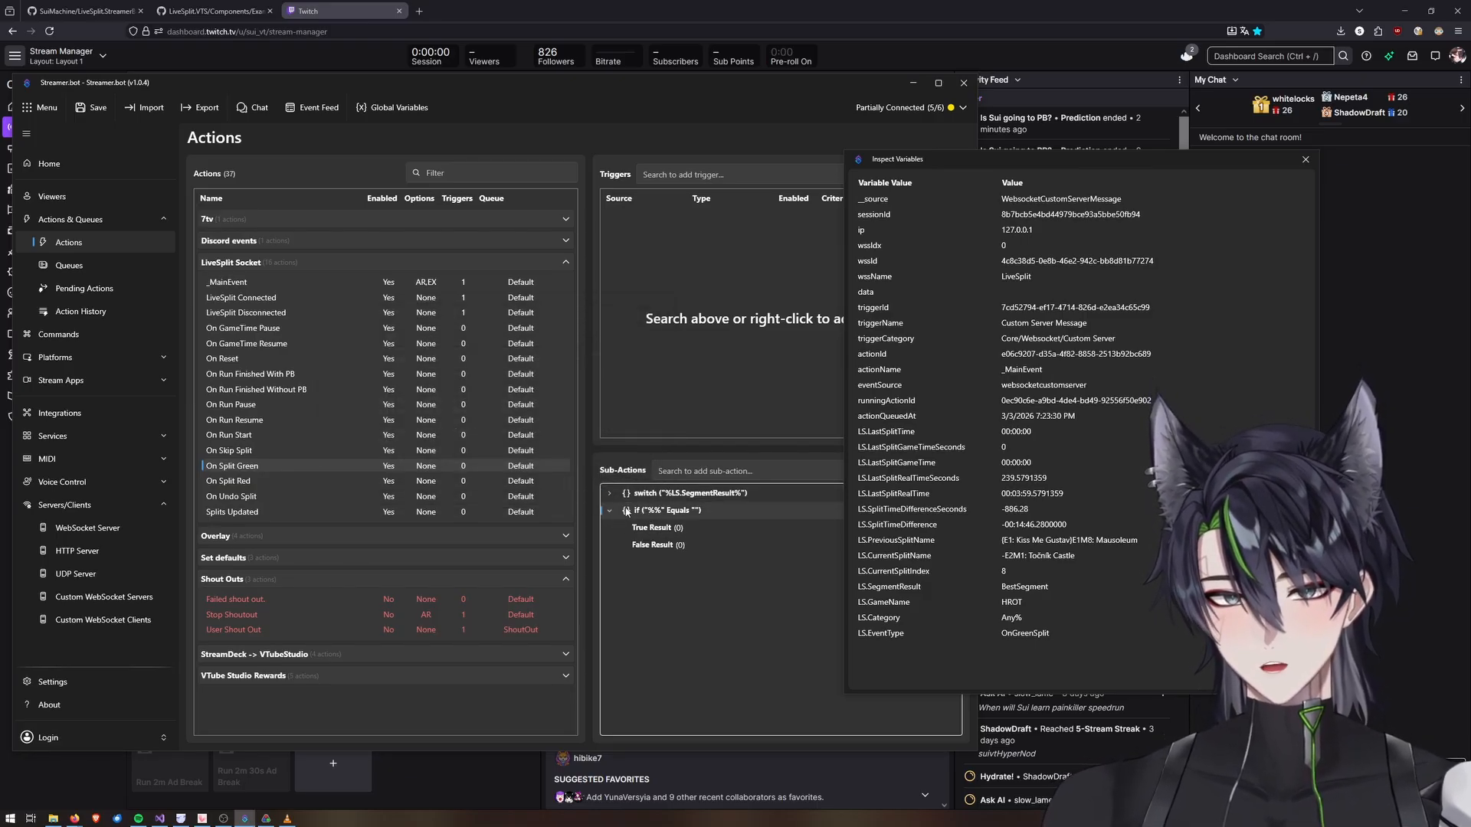
Move the If/Else sub-action above the switch sub-action.
{"action": "left_click", "coordinate": [609, 494]}
{"action": "left_click", "coordinate": [610, 494]}
{"action": "left_click", "coordinate": [609, 511]}
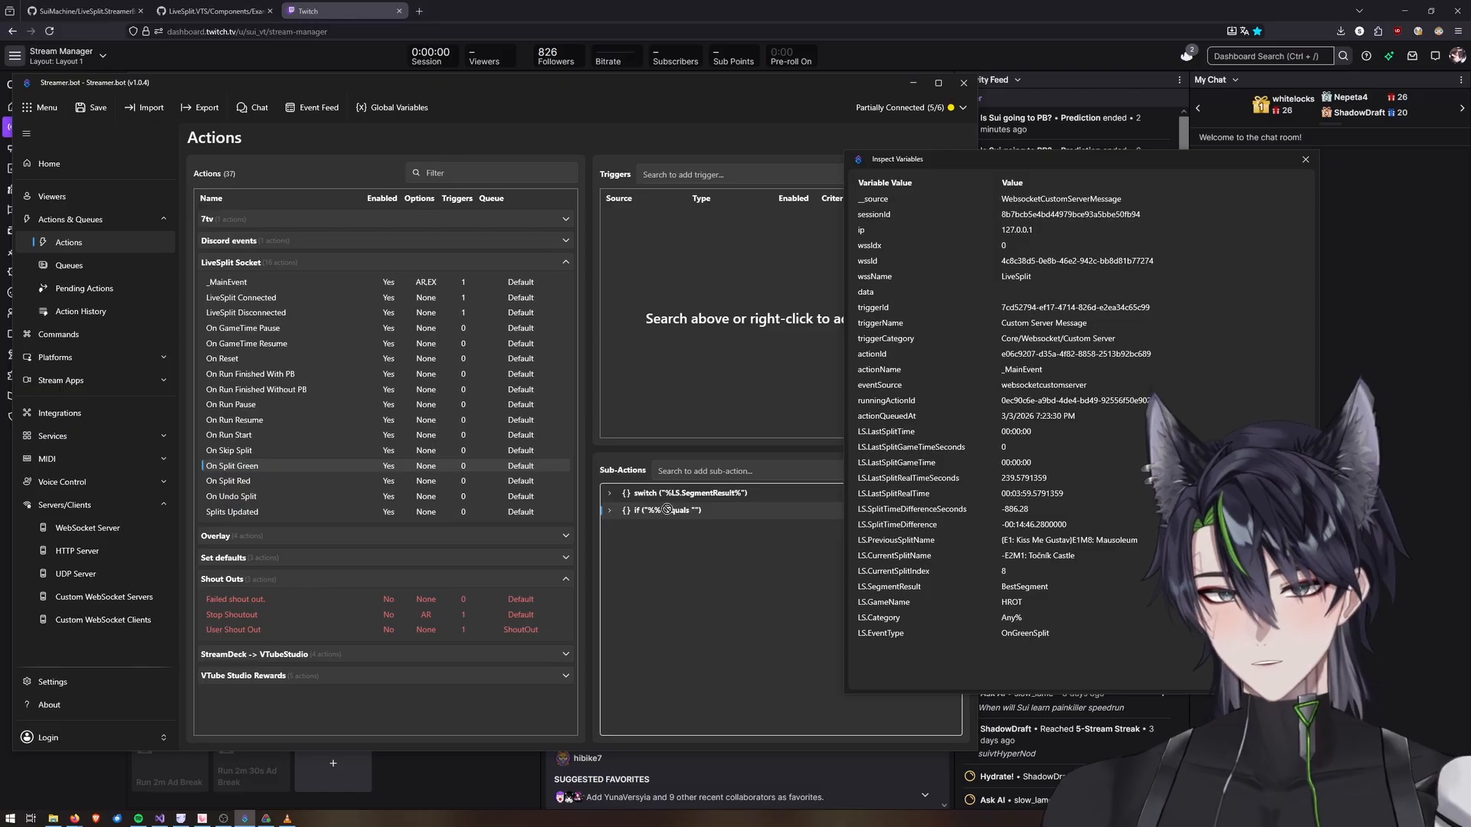
{"action": "mouse_move", "coordinate": [666, 509]}
{"action": "left_mouse_down"}
{"action": "mouse_move", "coordinate": [655, 494]}
{"action": "mouse_move", "coordinate": [668, 502]}
{"action": "left_mouse_up"}
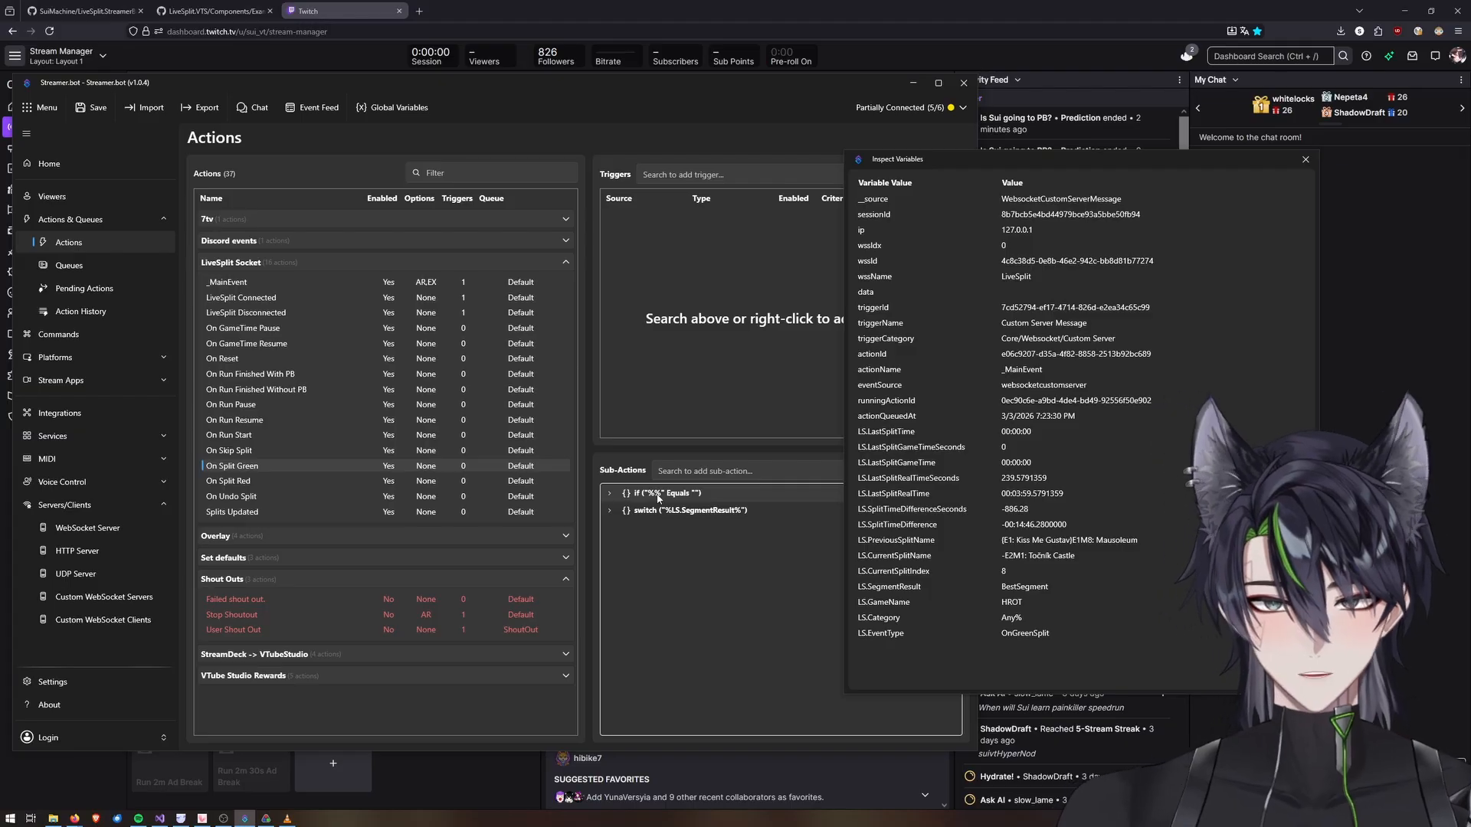
{"action": "double_click", "coordinate": [657, 497]}
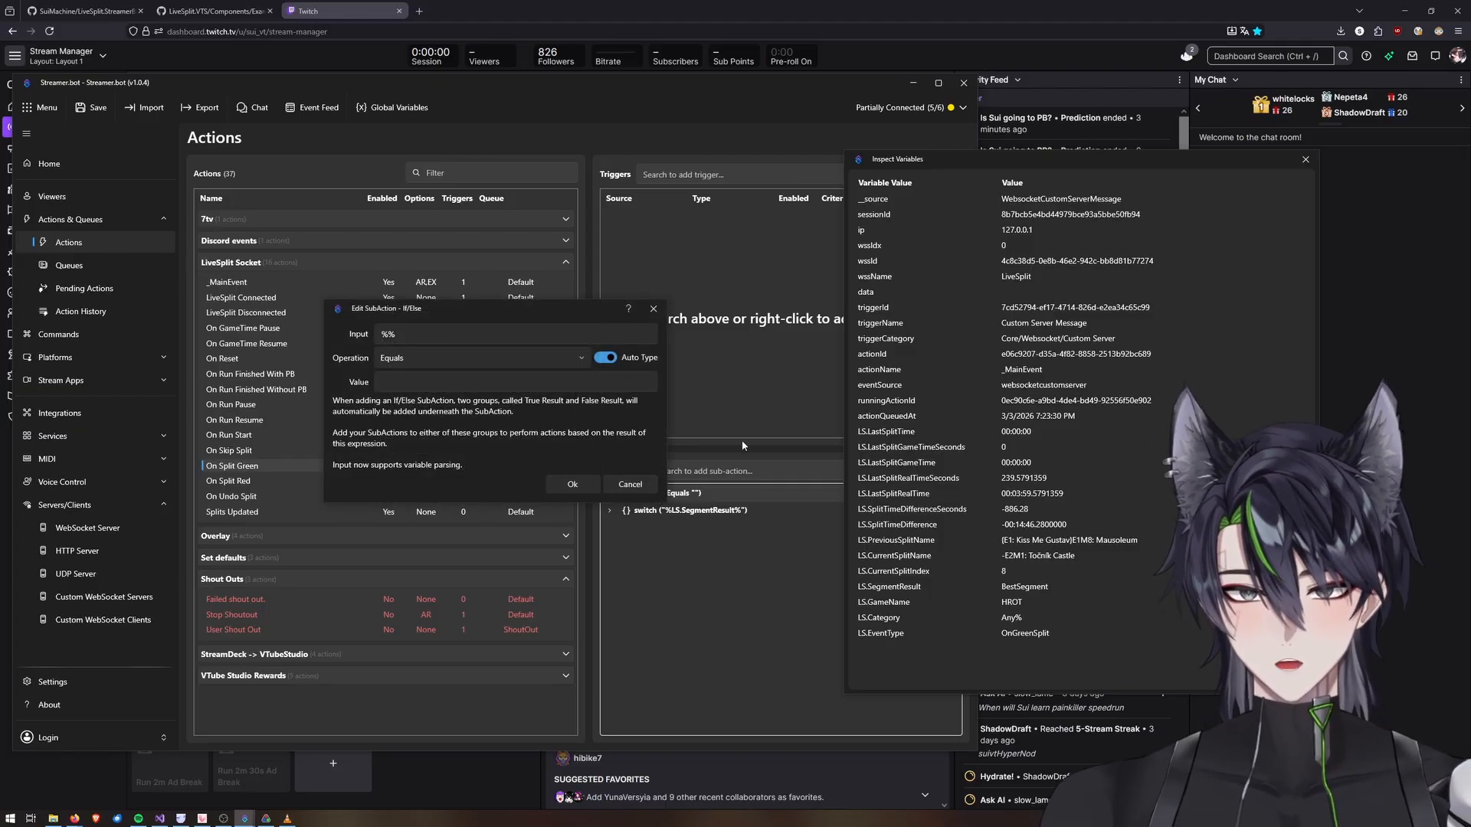
{"action": "left_click", "coordinate": [463, 332]}
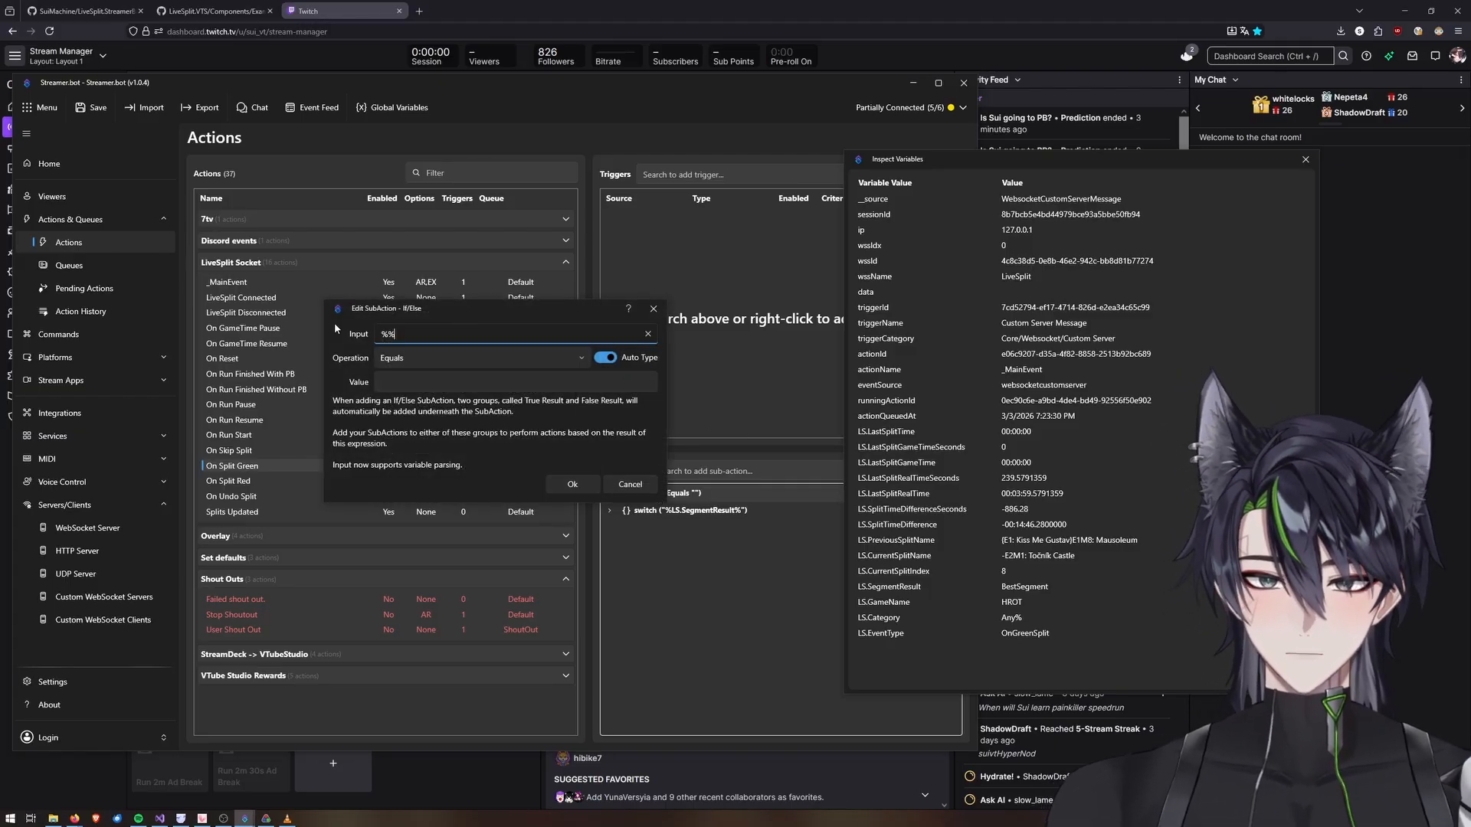
{"action": "left_click", "coordinate": [649, 484]}
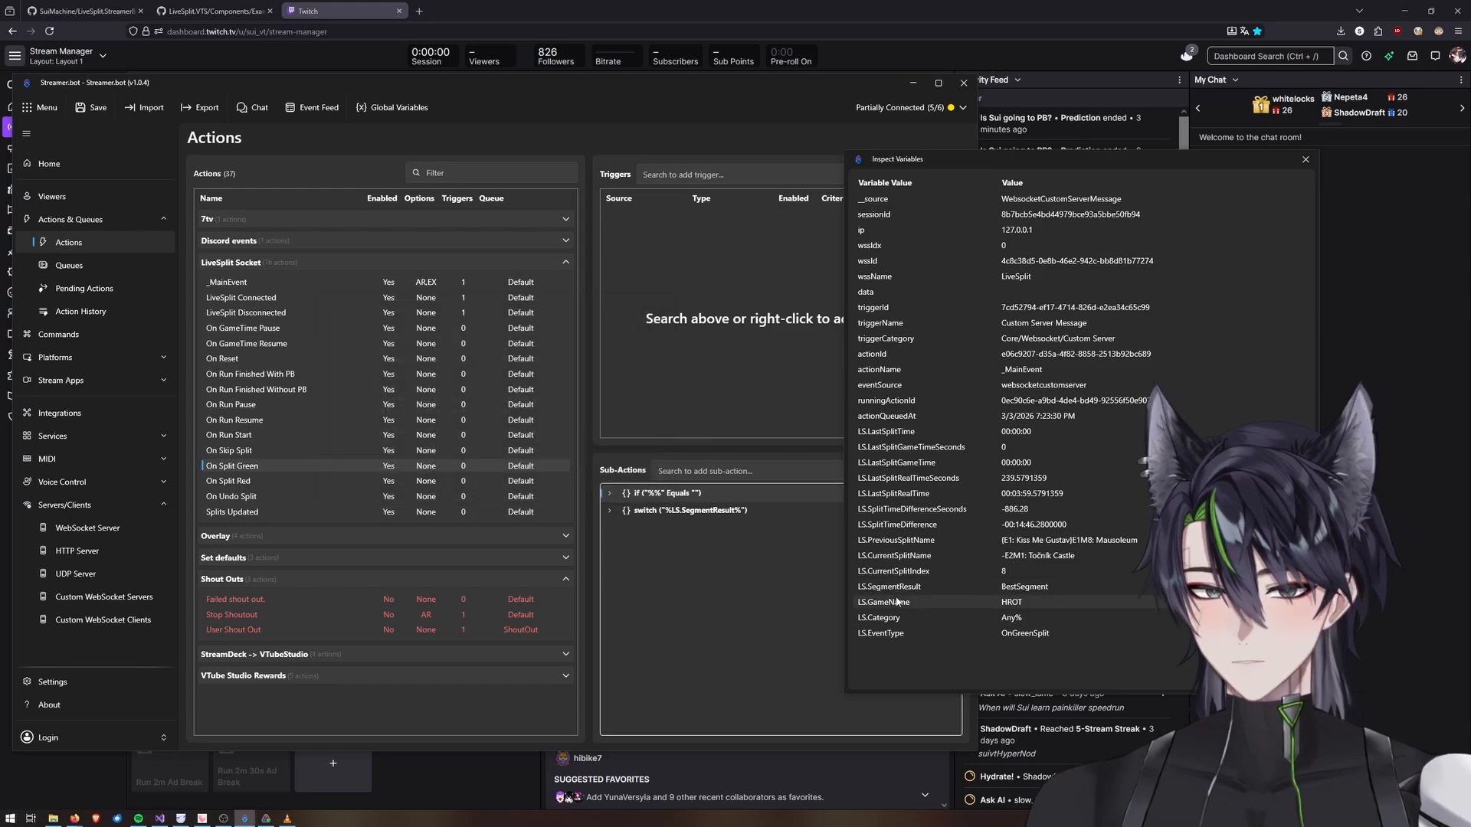
Set the If/Else sub-action's input to the %LS.CurrentSplitName% variable.
{"action": "right_click", "coordinate": [914, 558]}
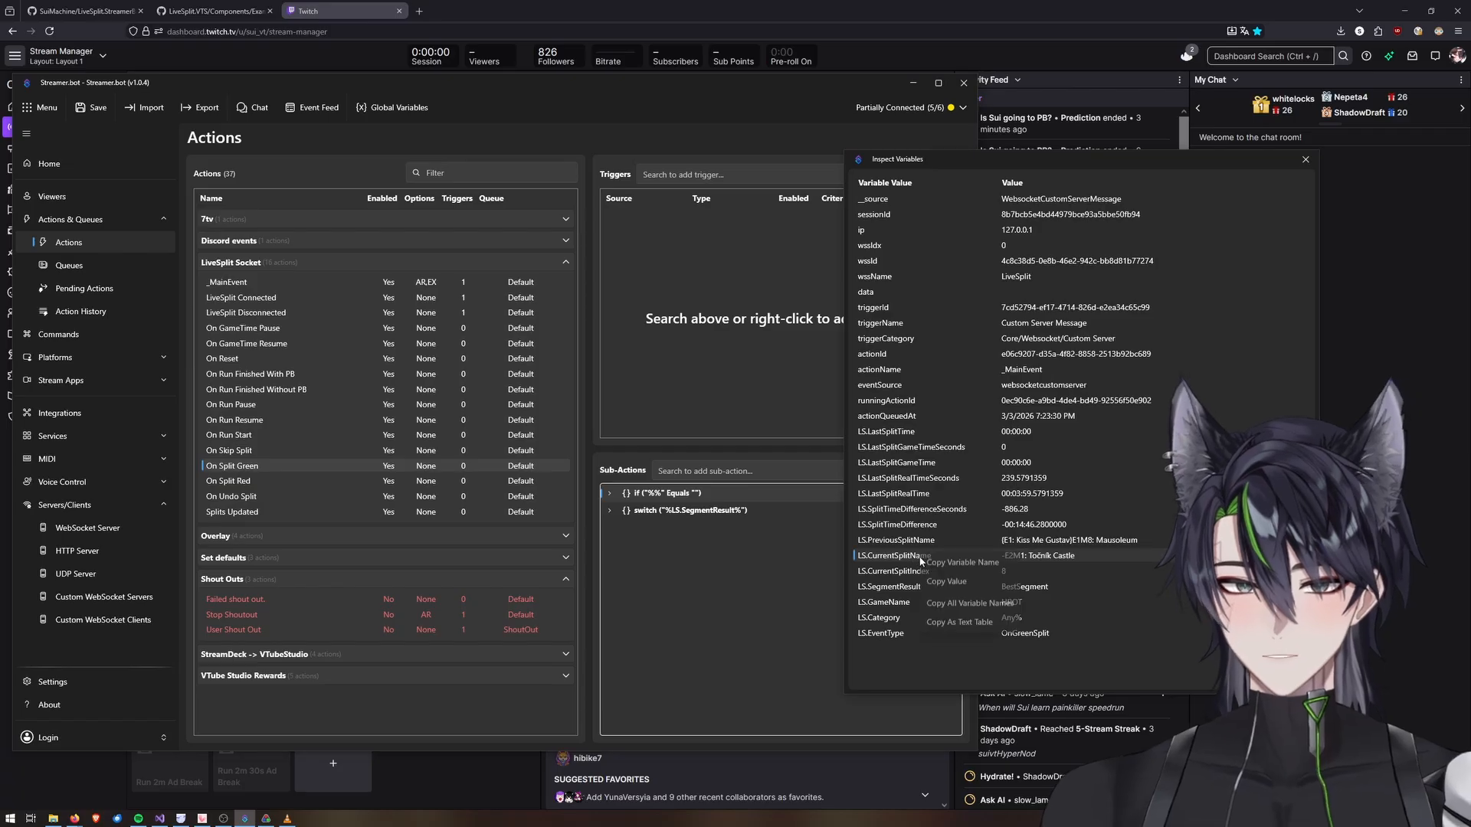
{"action": "left_click", "coordinate": [950, 570]}
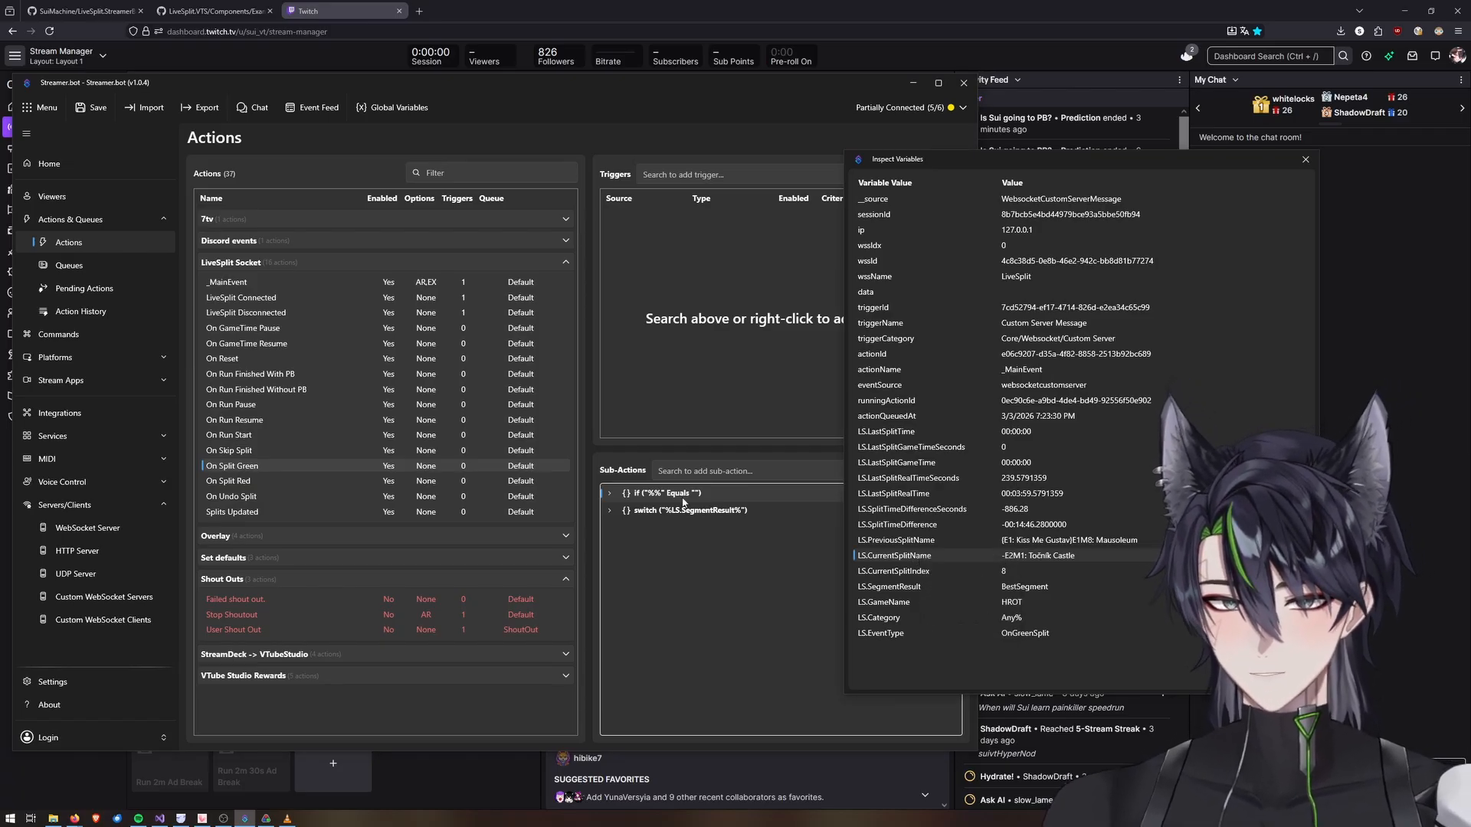
{"action": "double_click", "coordinate": [662, 493]}
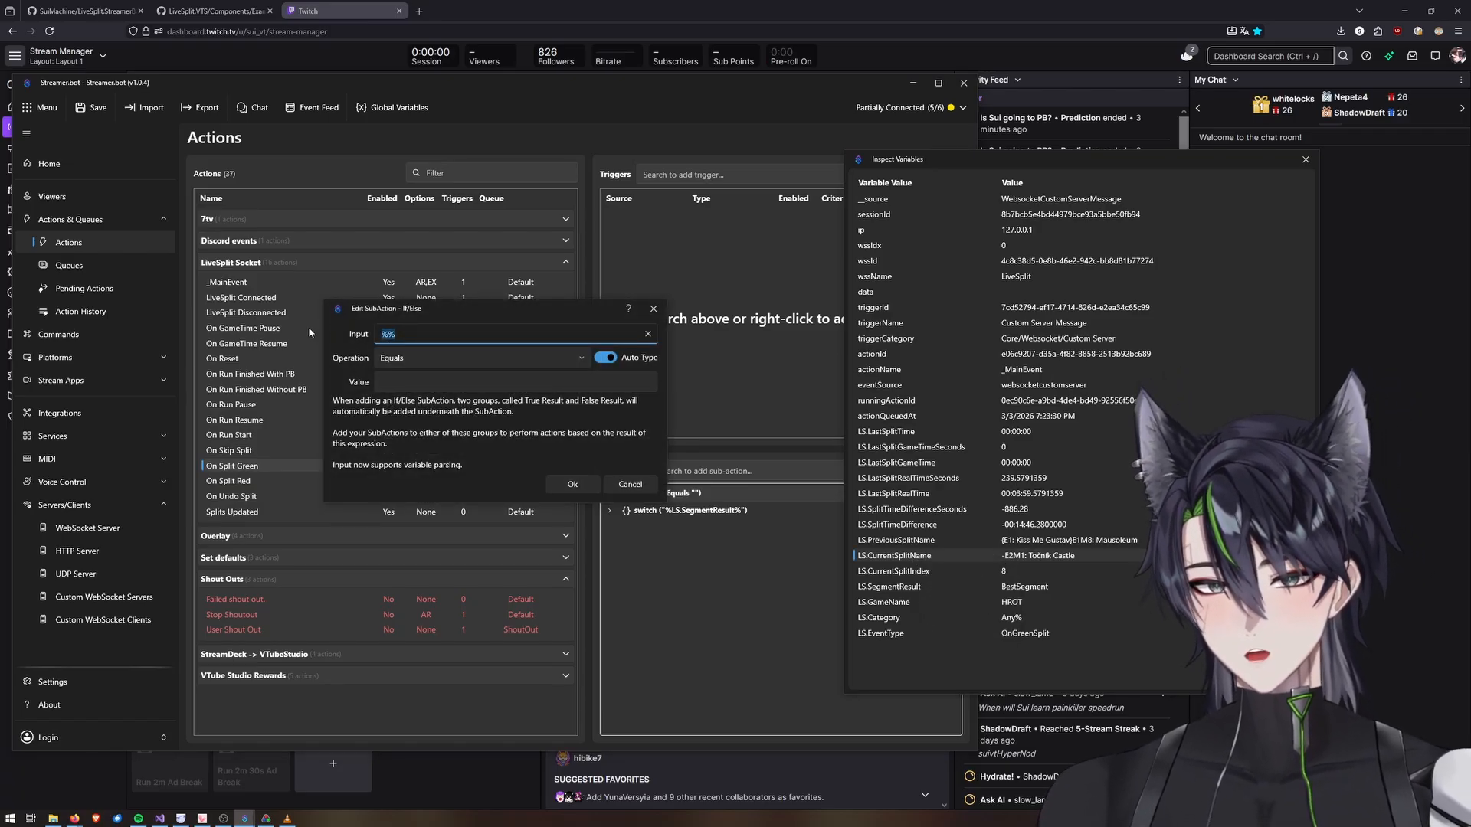
{"action": "key", "text": "BackSpace"}
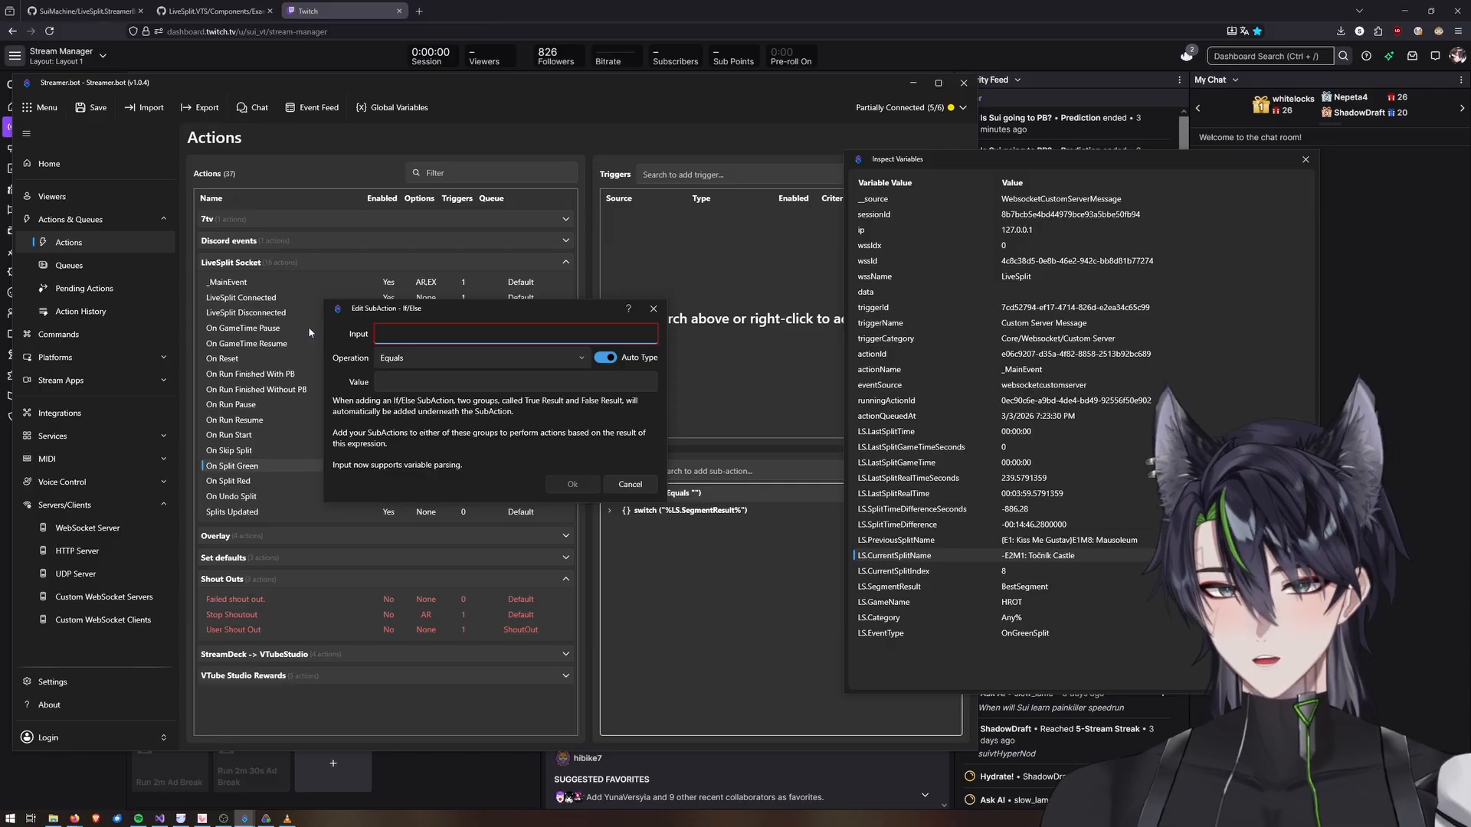
{"action": "type", "text": "%"}
{"action": "key", "text": "ctrl+v"}
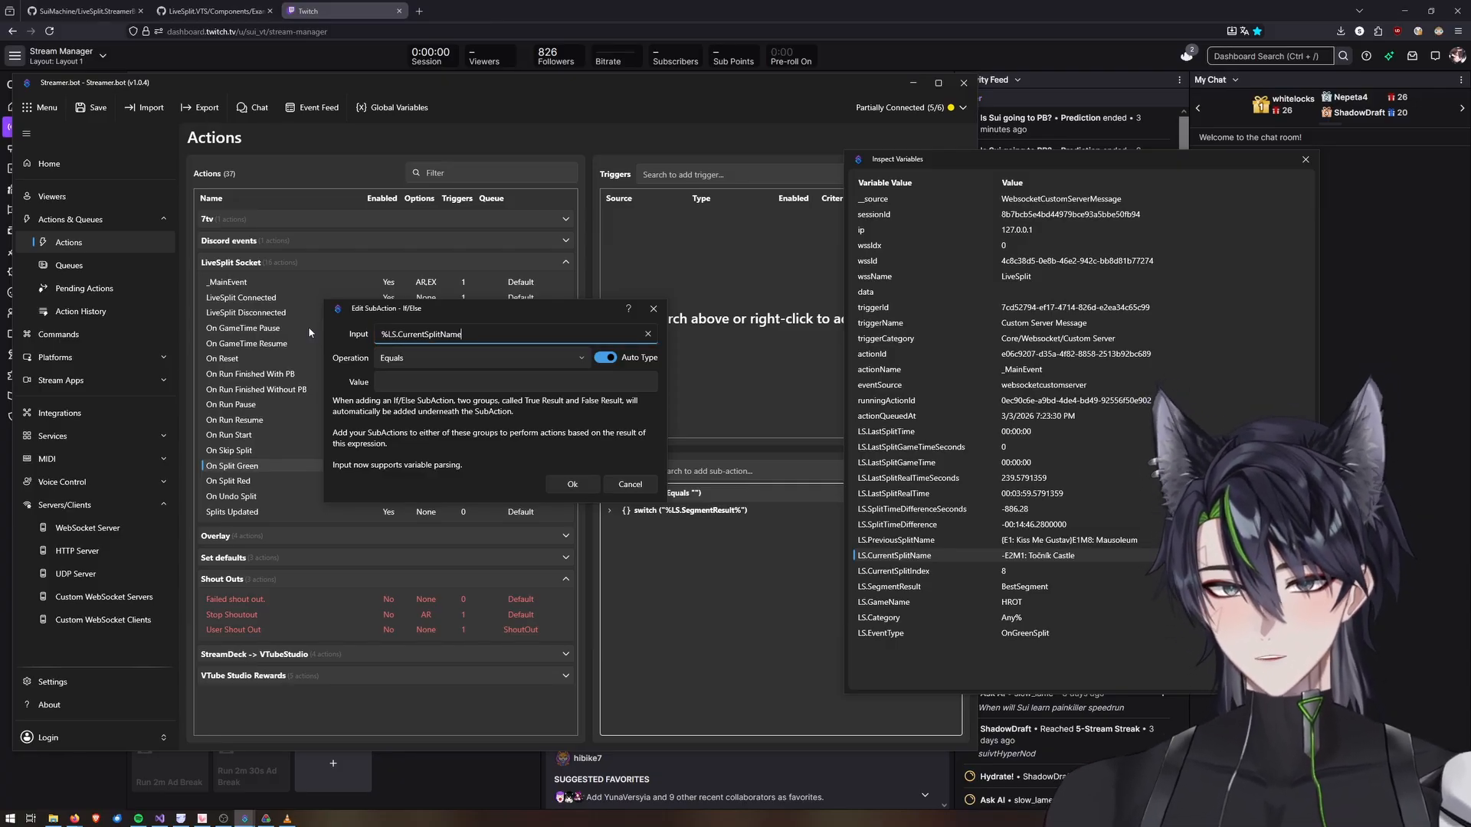
{"action": "type", "text": "%"}
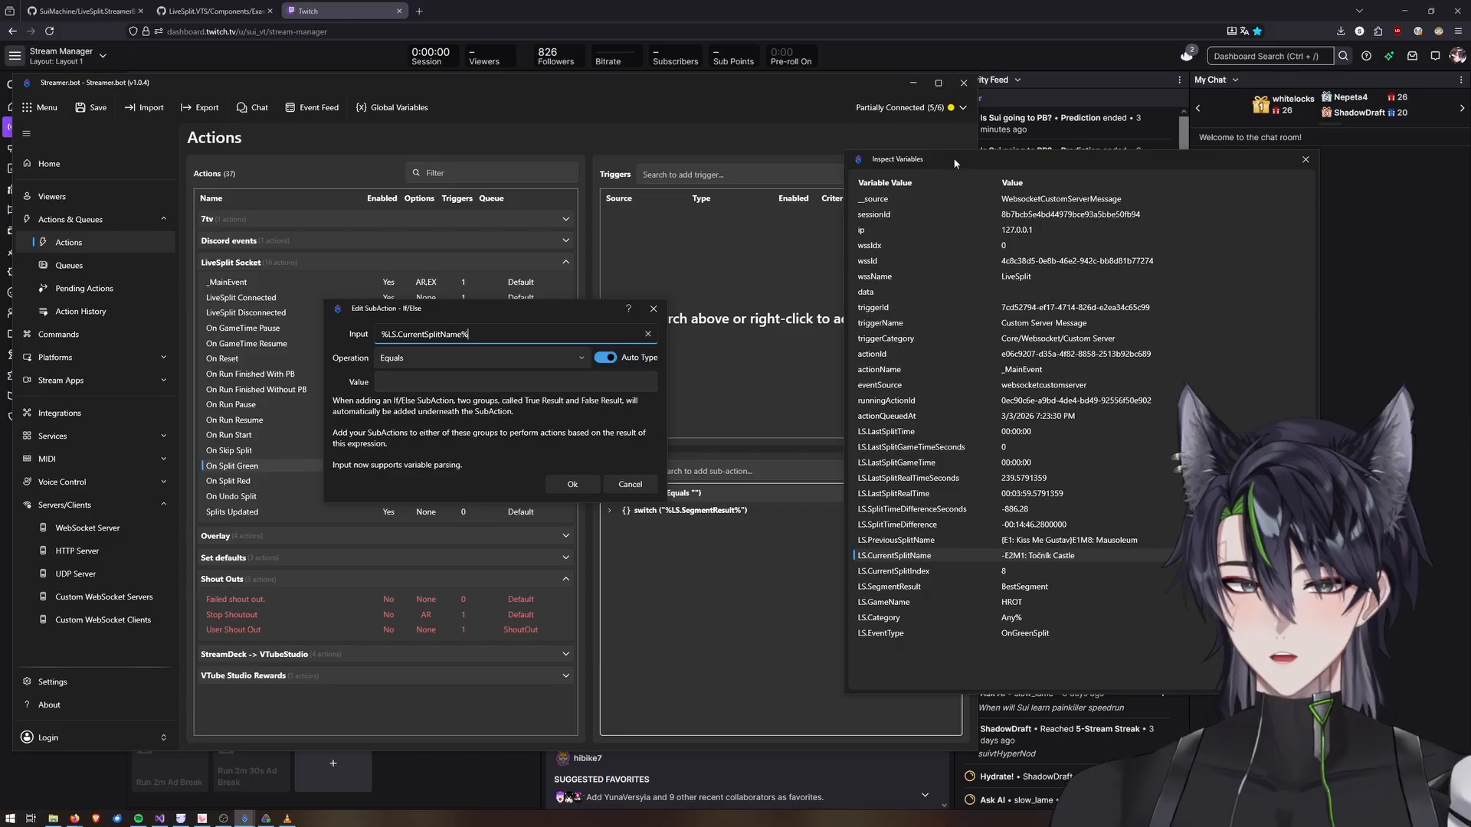
{"action": "left_click", "coordinate": [553, 484]}
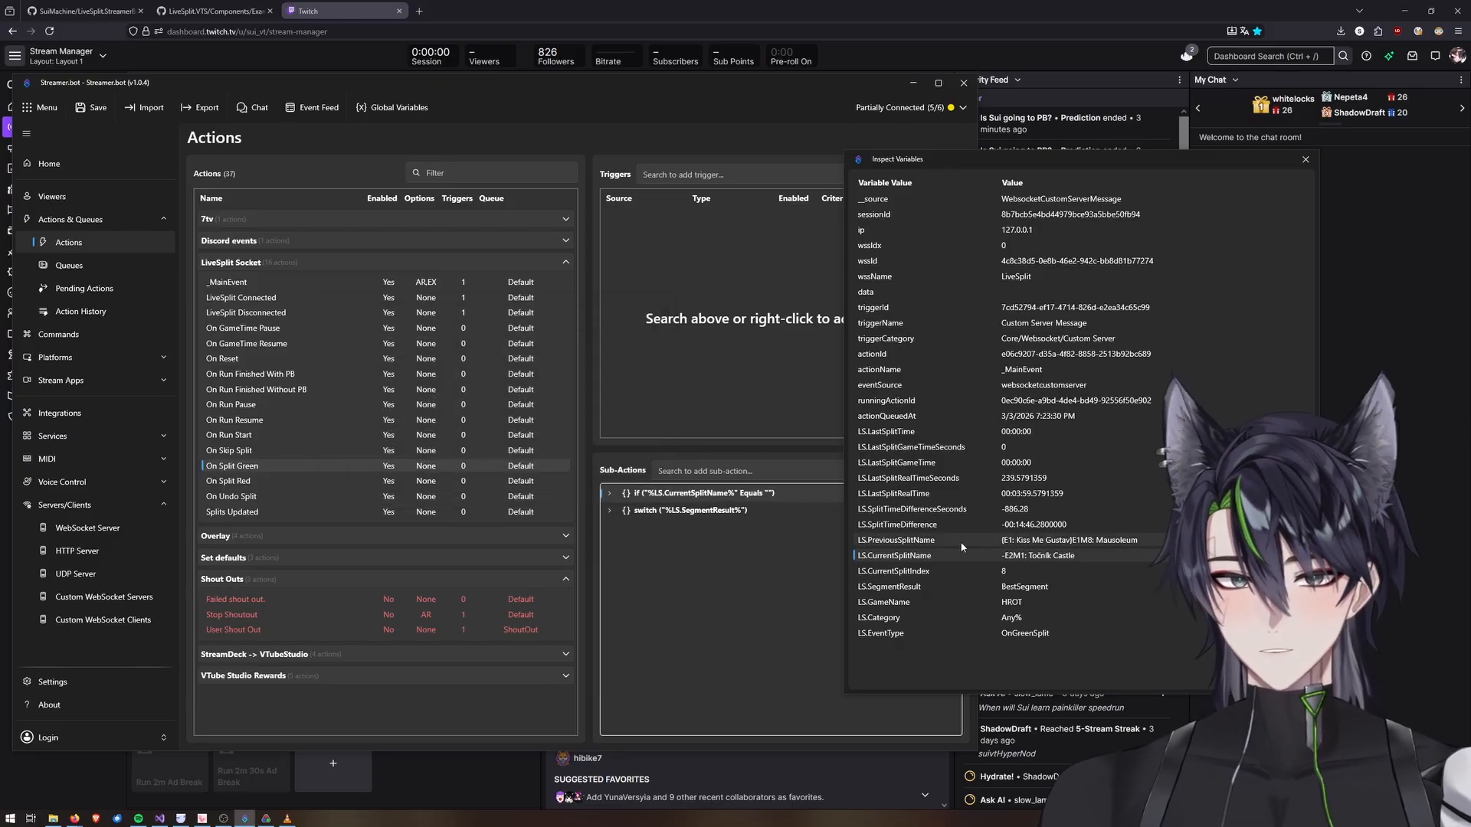
Set the If/Else condition to Equals the current split value "-E2M1: Točnik Castle".
{"action": "left_click_drag", "start_coordinate": [901, 167], "coordinate": [802, 155]}
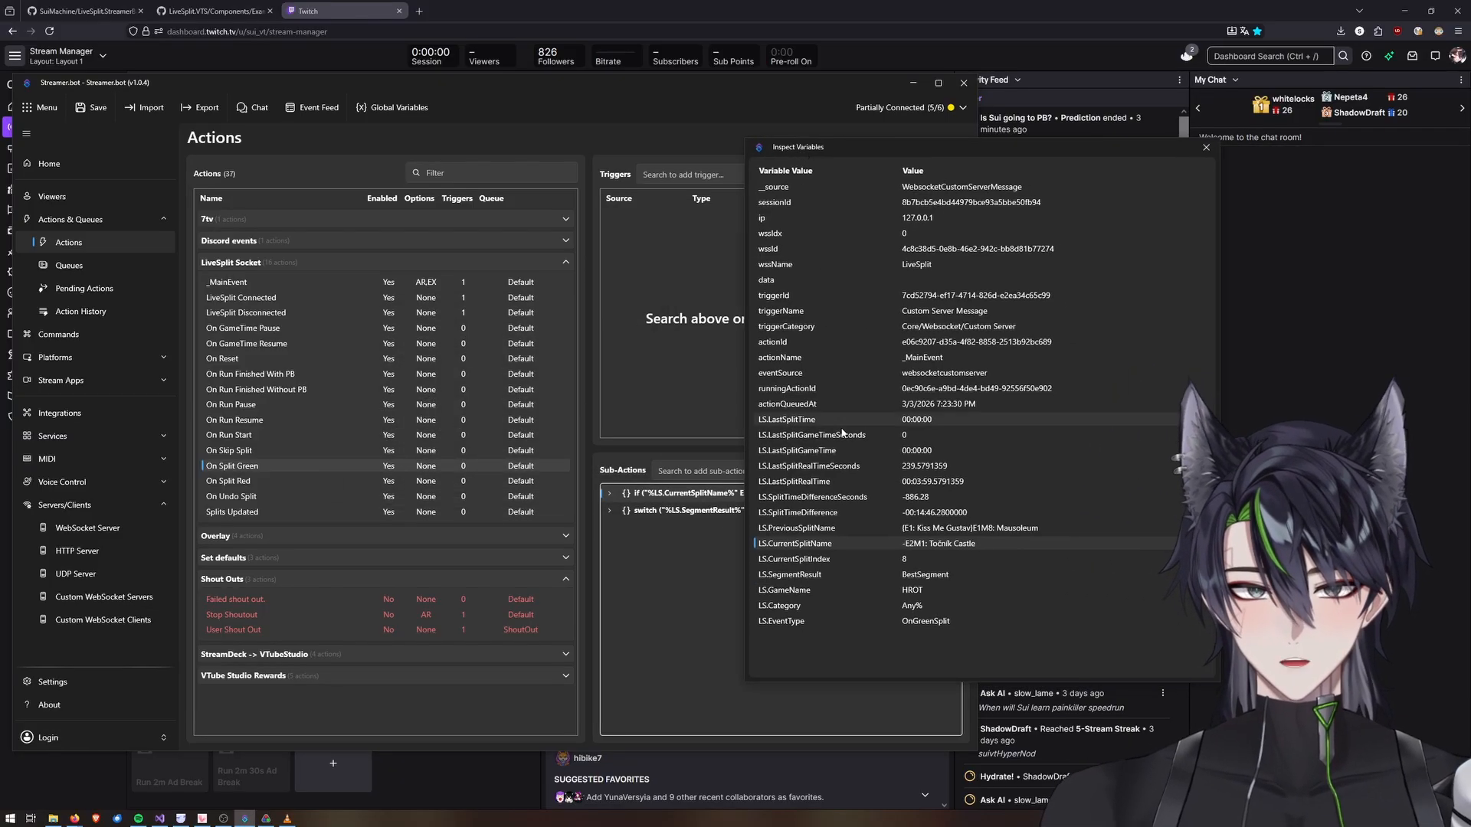
{"action": "right_click", "coordinate": [820, 544]}
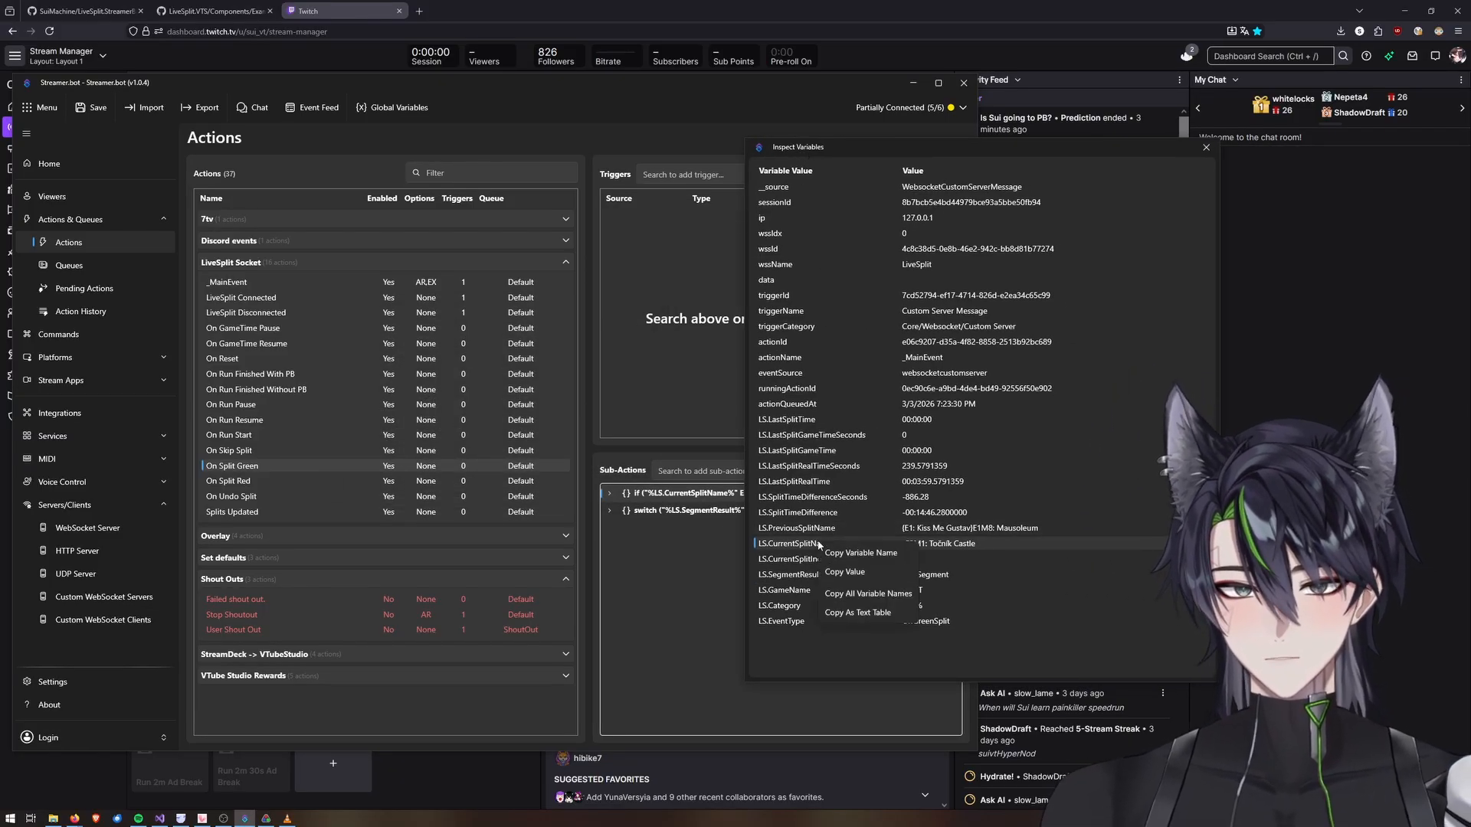
{"action": "left_click", "coordinate": [845, 573]}
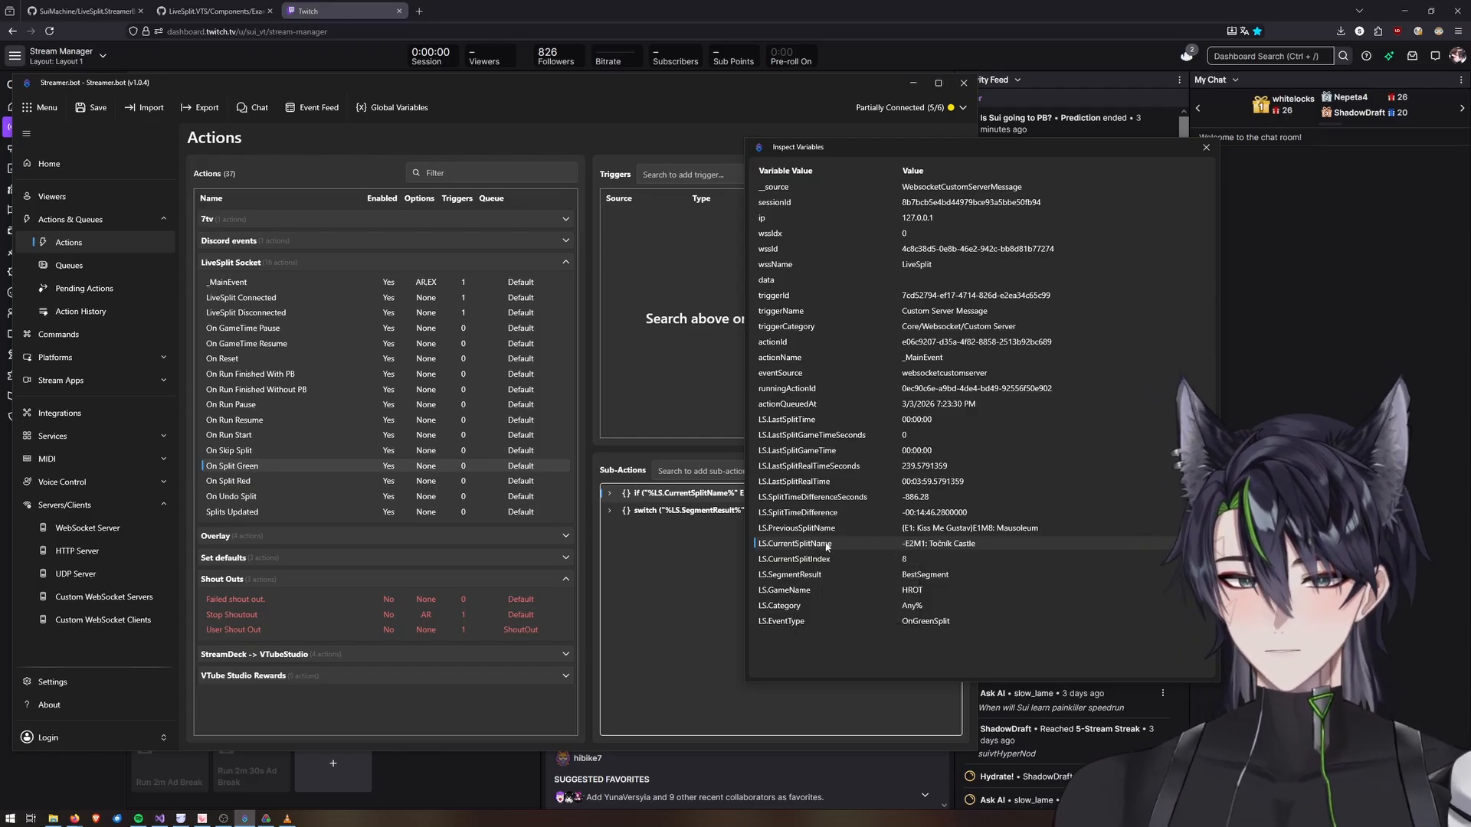
{"action": "double_click", "coordinate": [665, 495]}
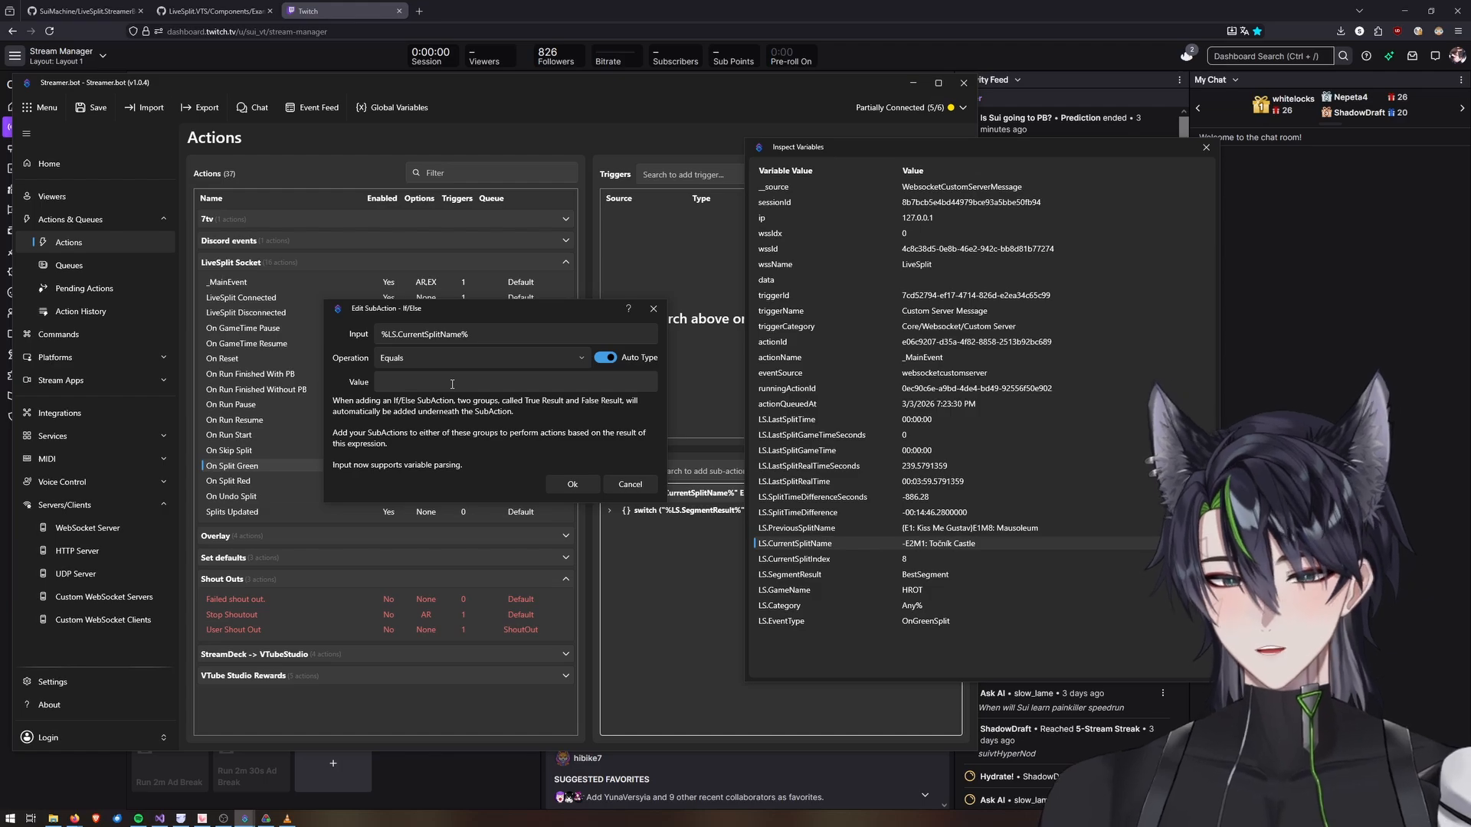
{"action": "left_click", "coordinate": [423, 355]}
{"action": "left_click", "coordinate": [423, 355]}
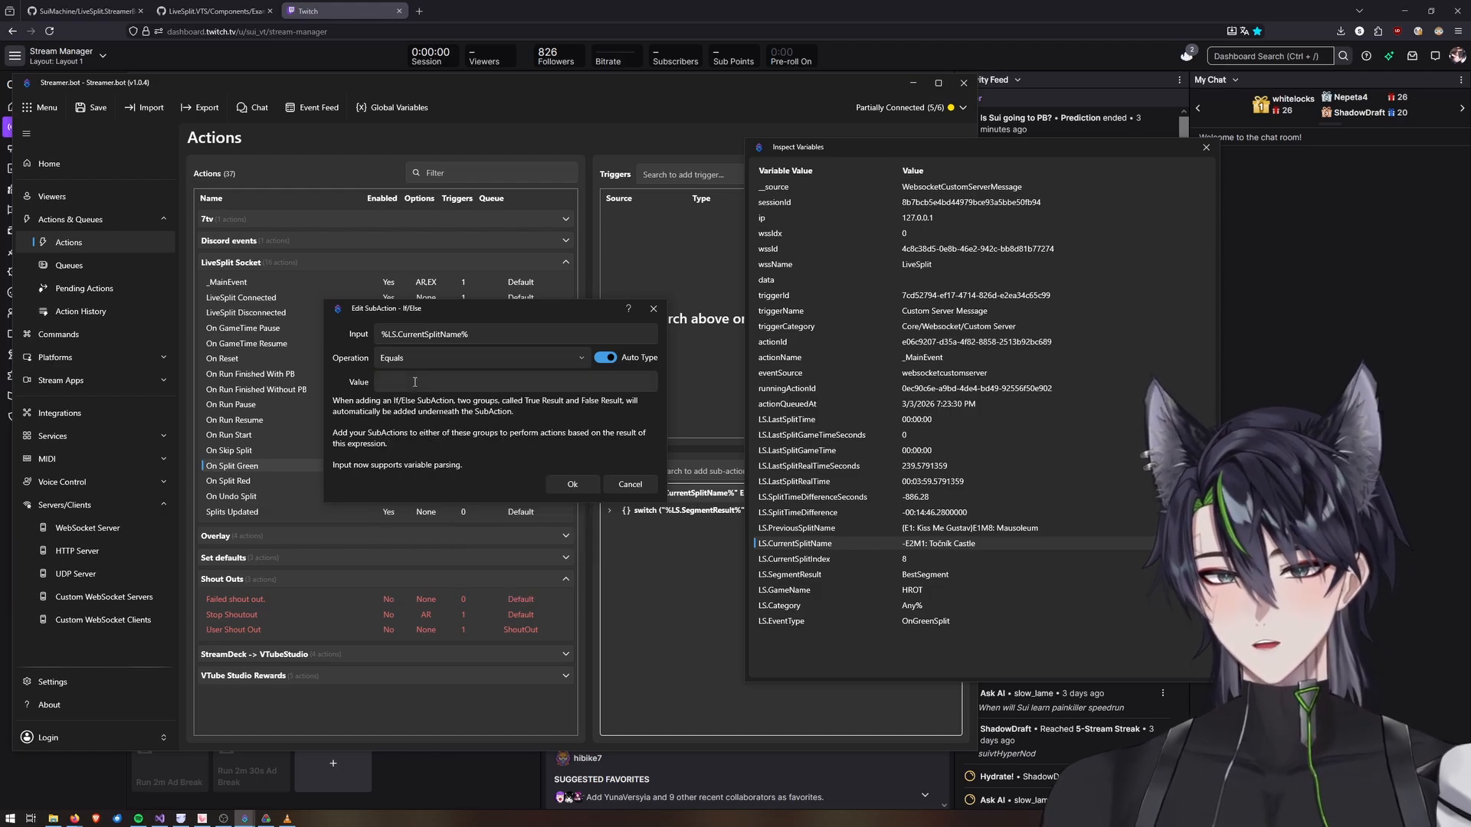
{"action": "left_click", "coordinate": [415, 383]}
{"action": "key", "text": "ctrl+v"}
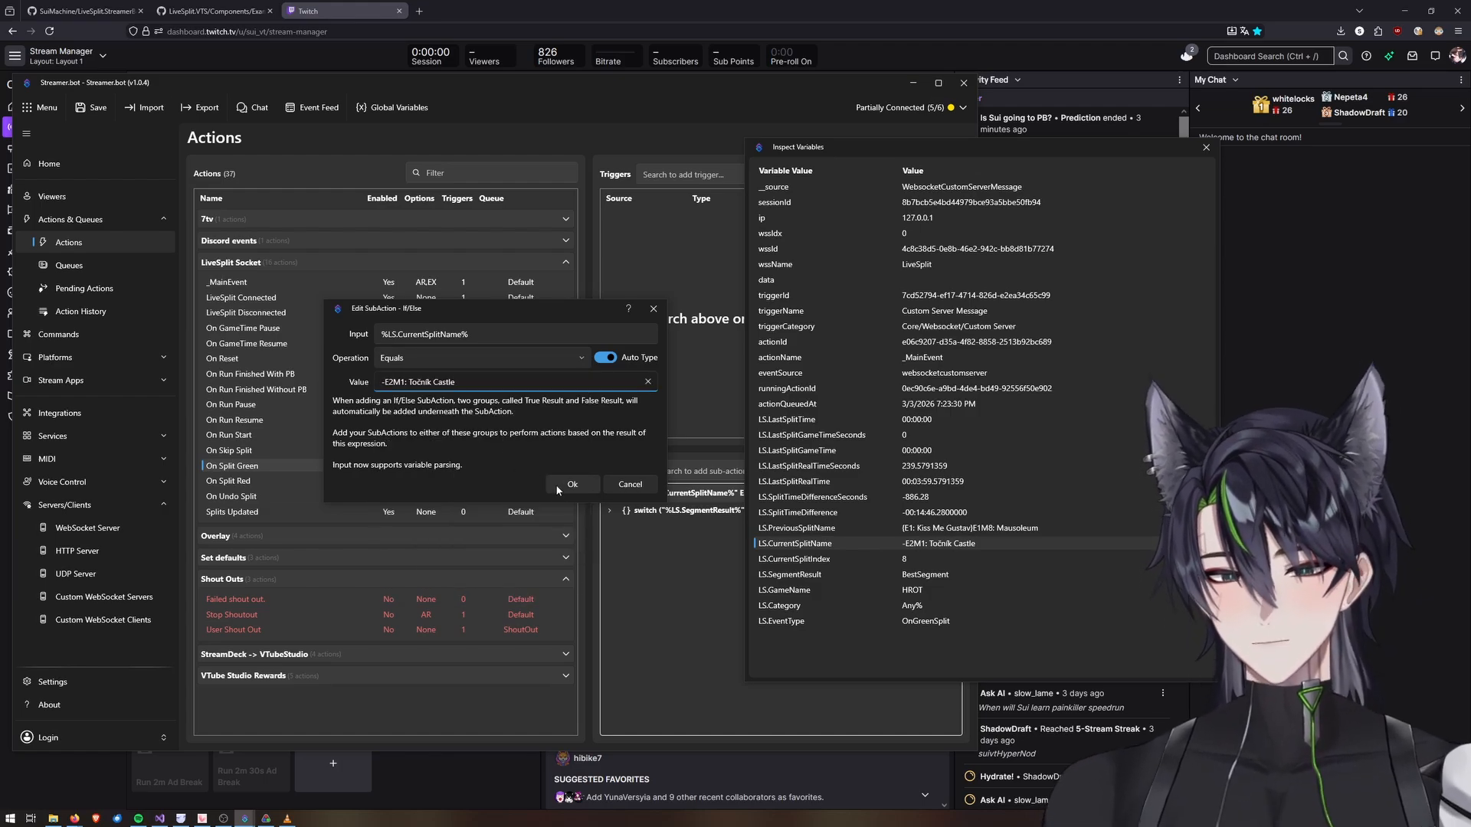
{"action": "left_click", "coordinate": [562, 487]}
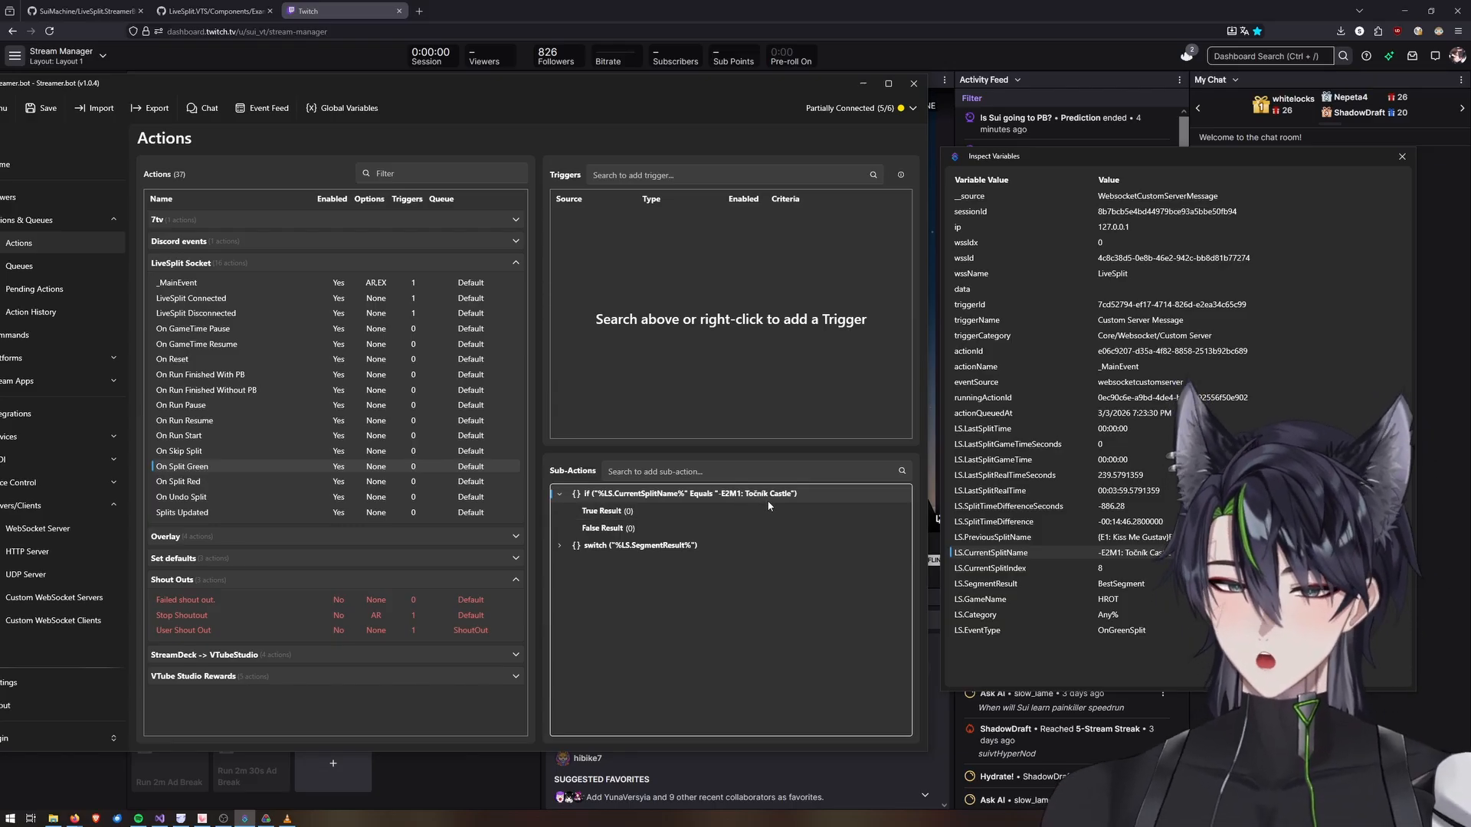
Add a Create Prediction sub-action titled "Is Sui going to PB?" with outcomes Yes and No and a 120-second window.
{"action": "left_click", "coordinate": [718, 474]}
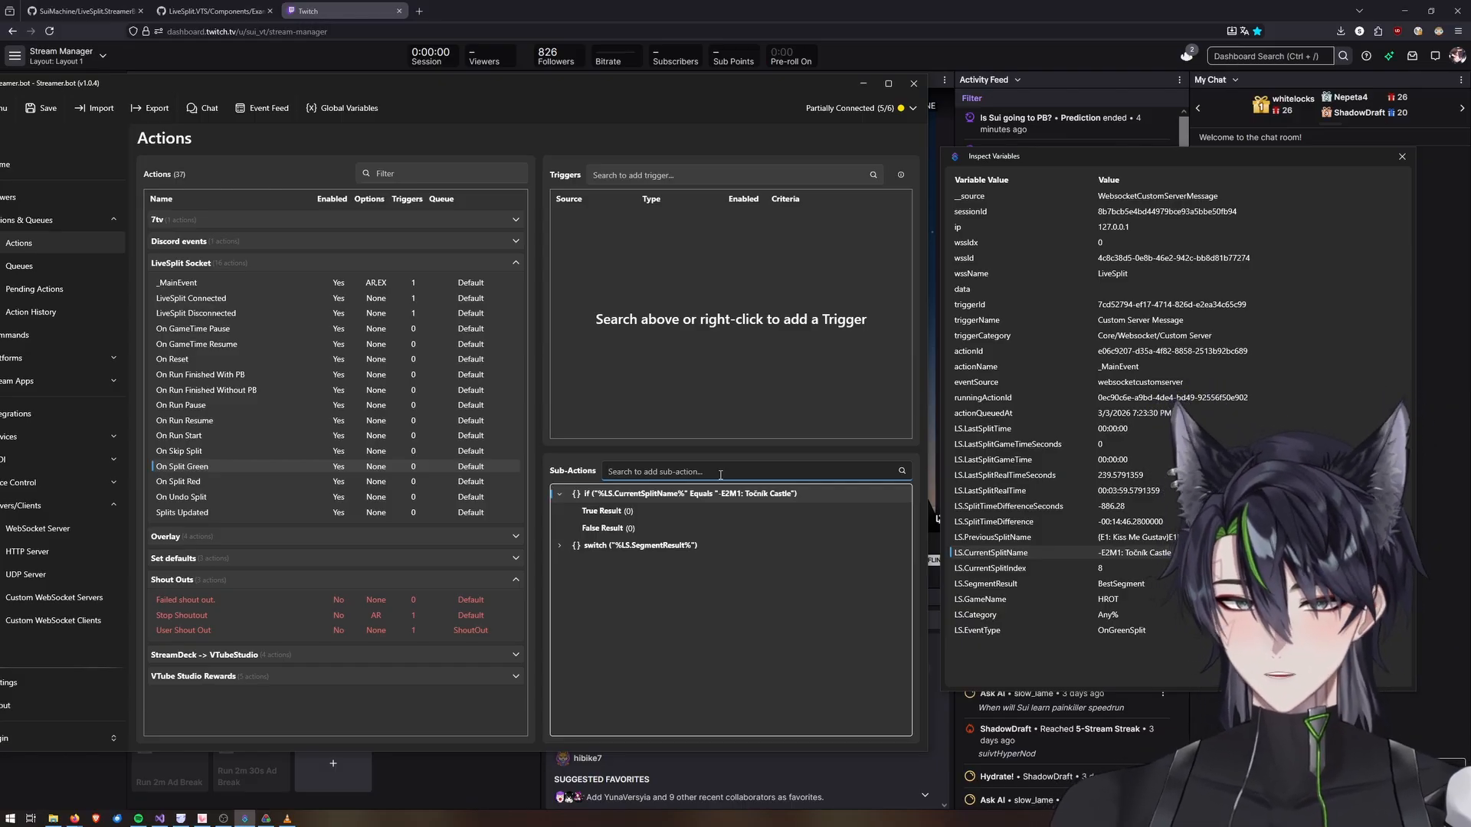
{"action": "type", "text": "predic"}
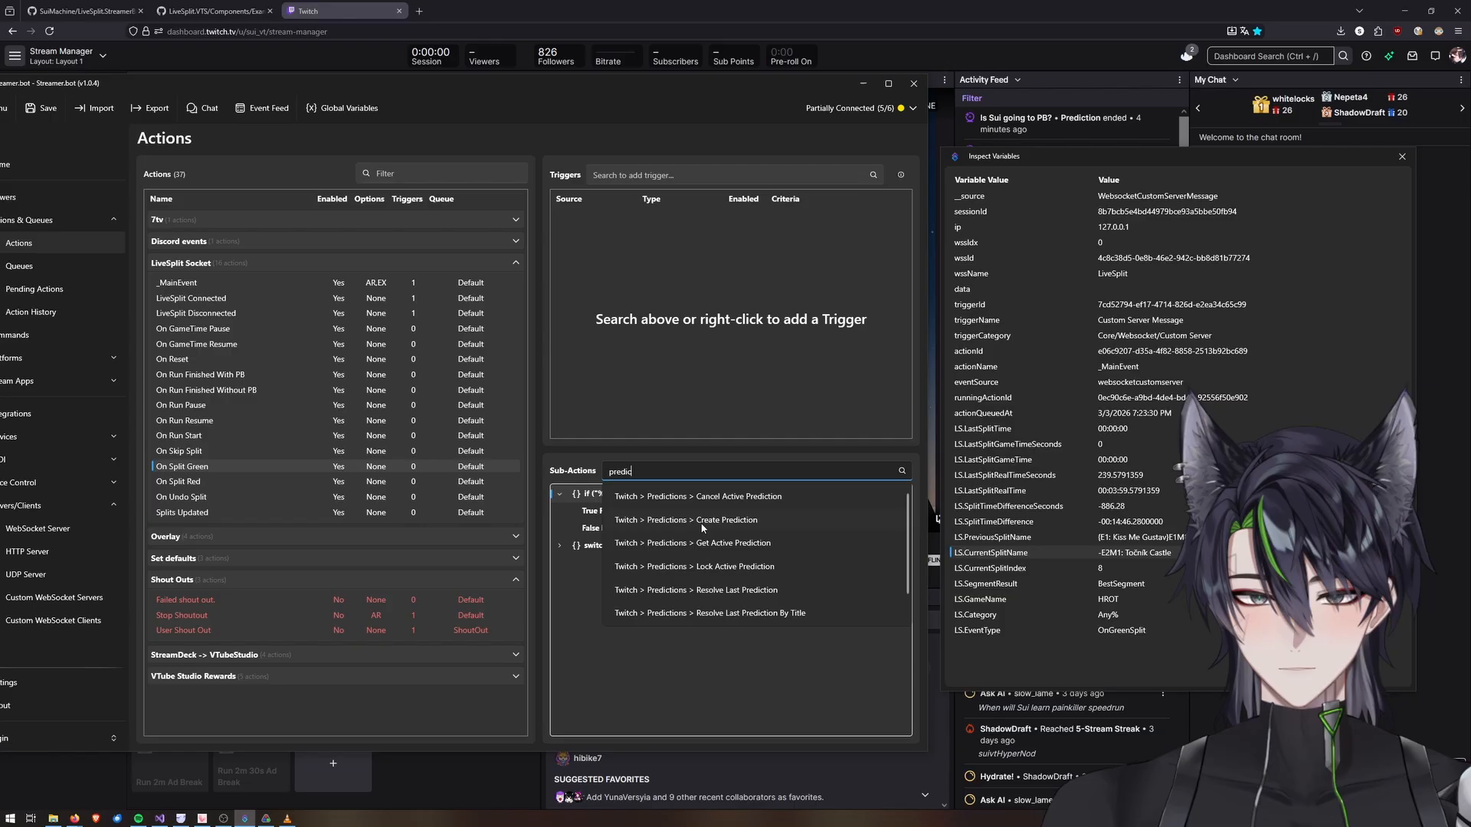
{"action": "left_click", "coordinate": [701, 526]}
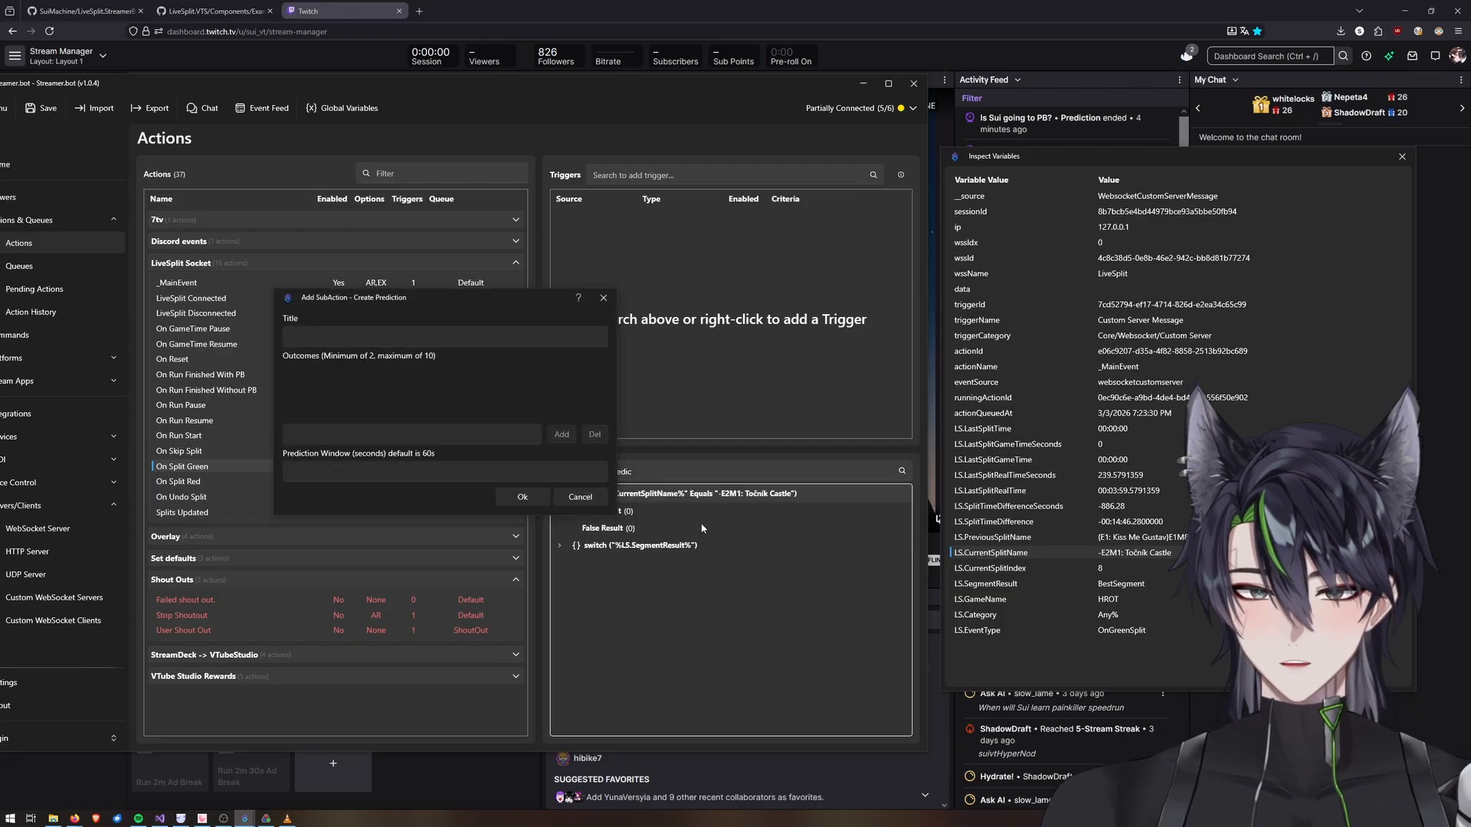
{"action": "left_click", "coordinate": [329, 342]}
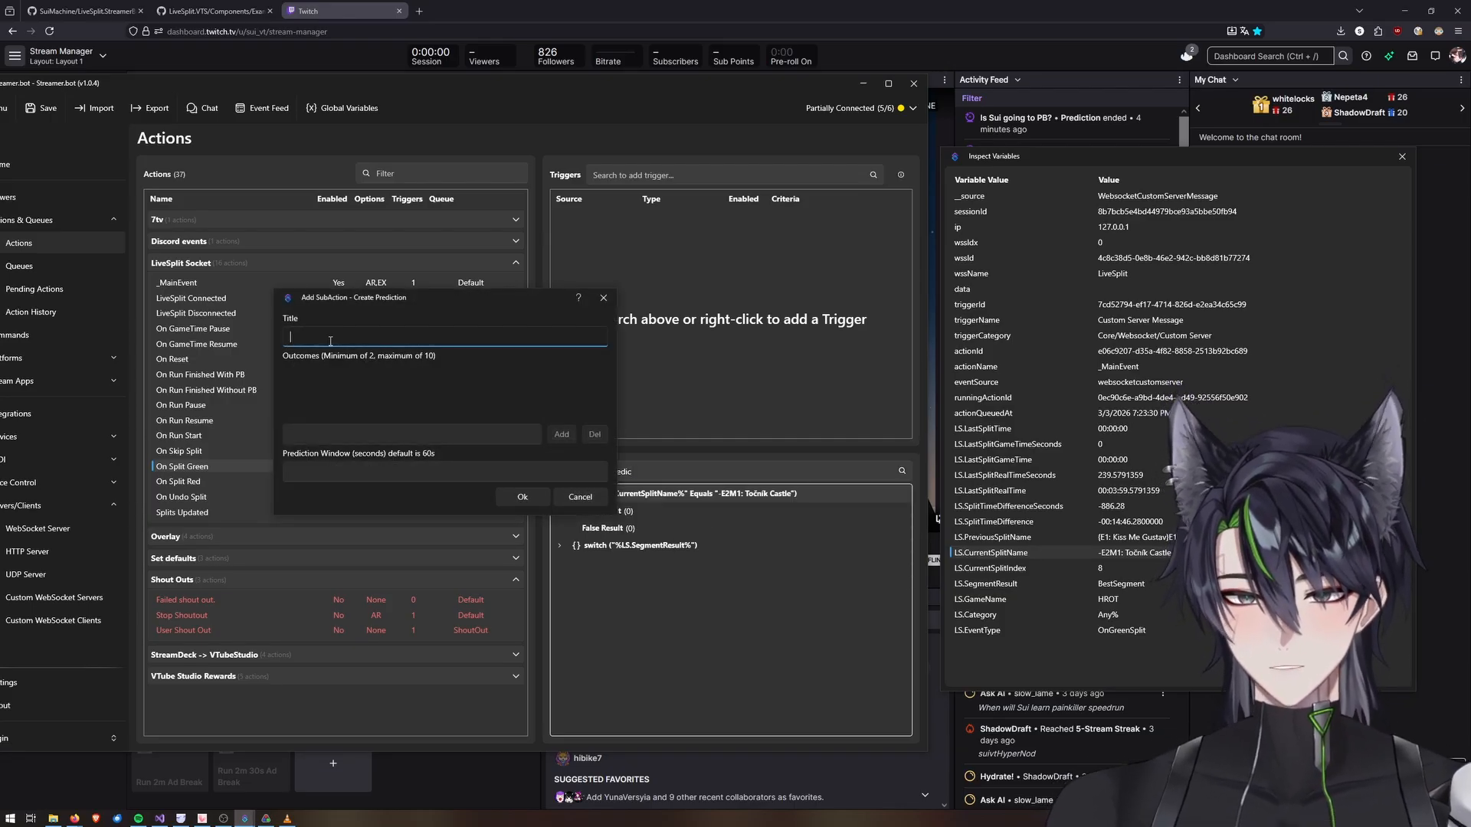
{"action": "type", "text": "Is Sui "}
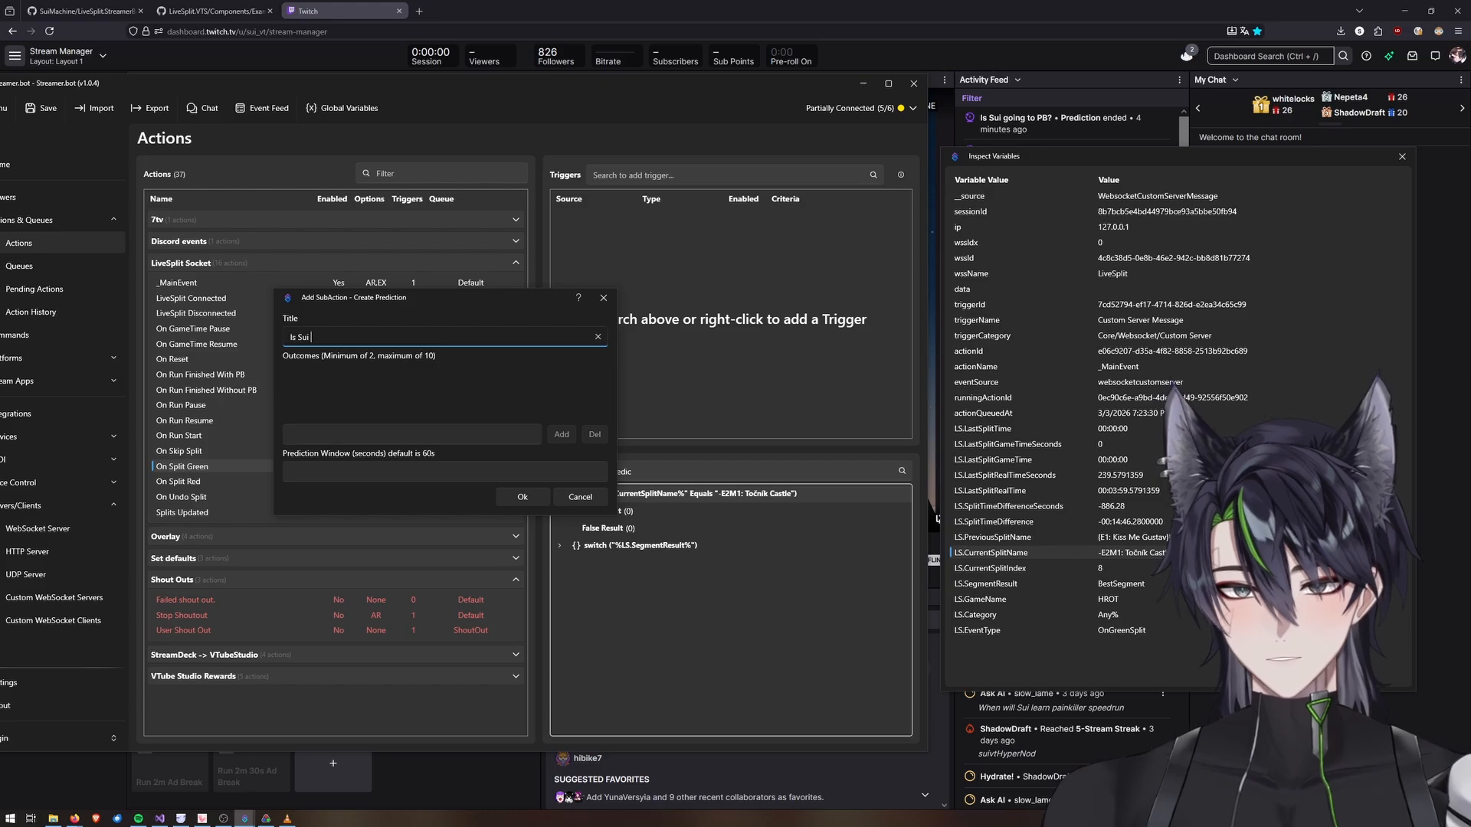
{"action": "type", "text": "going to PB?"}
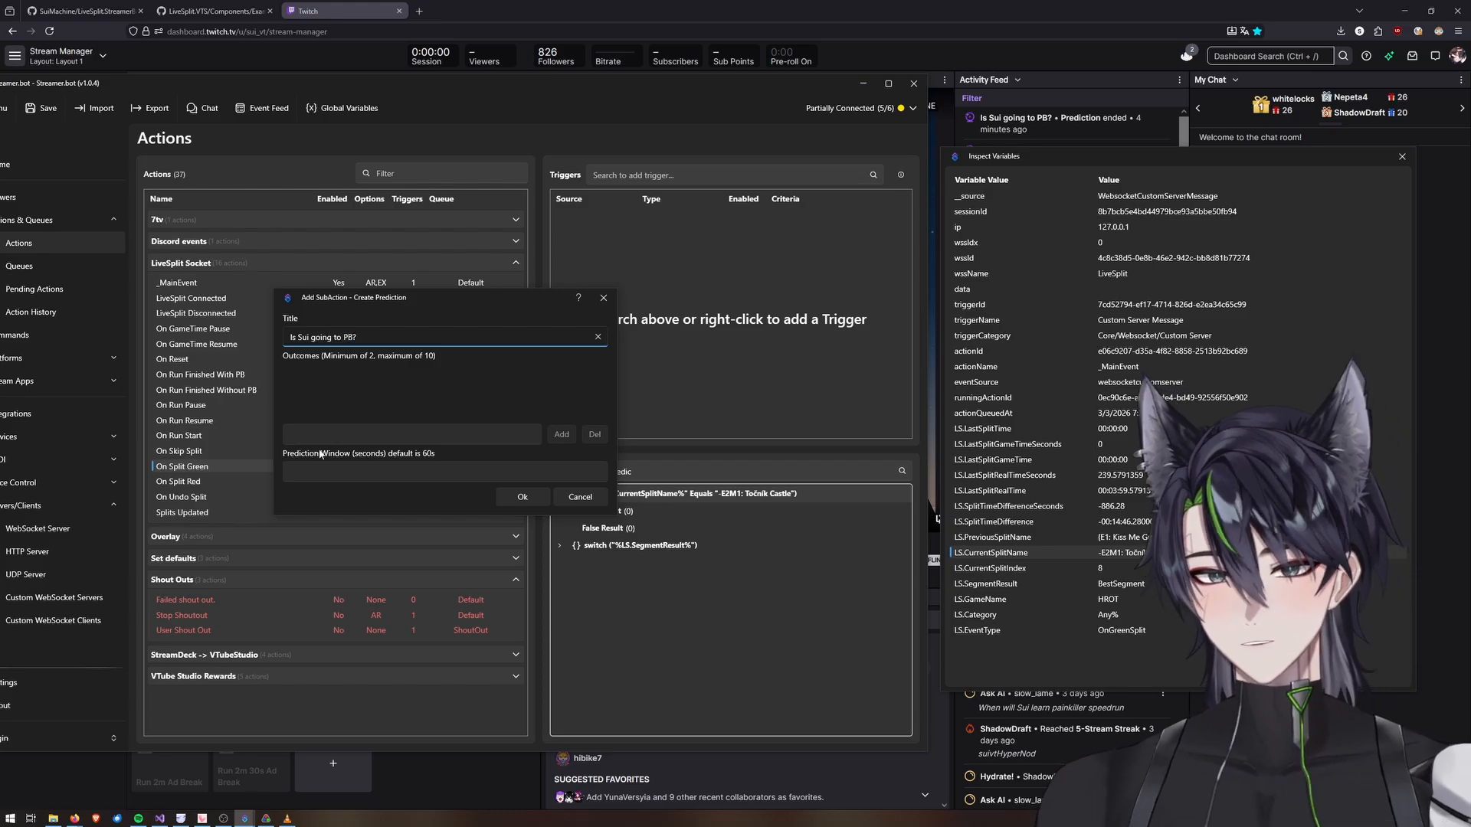
{"action": "left_click", "coordinate": [356, 435]}
{"action": "type", "text": "Yes"}
{"action": "key", "text": "Return"}
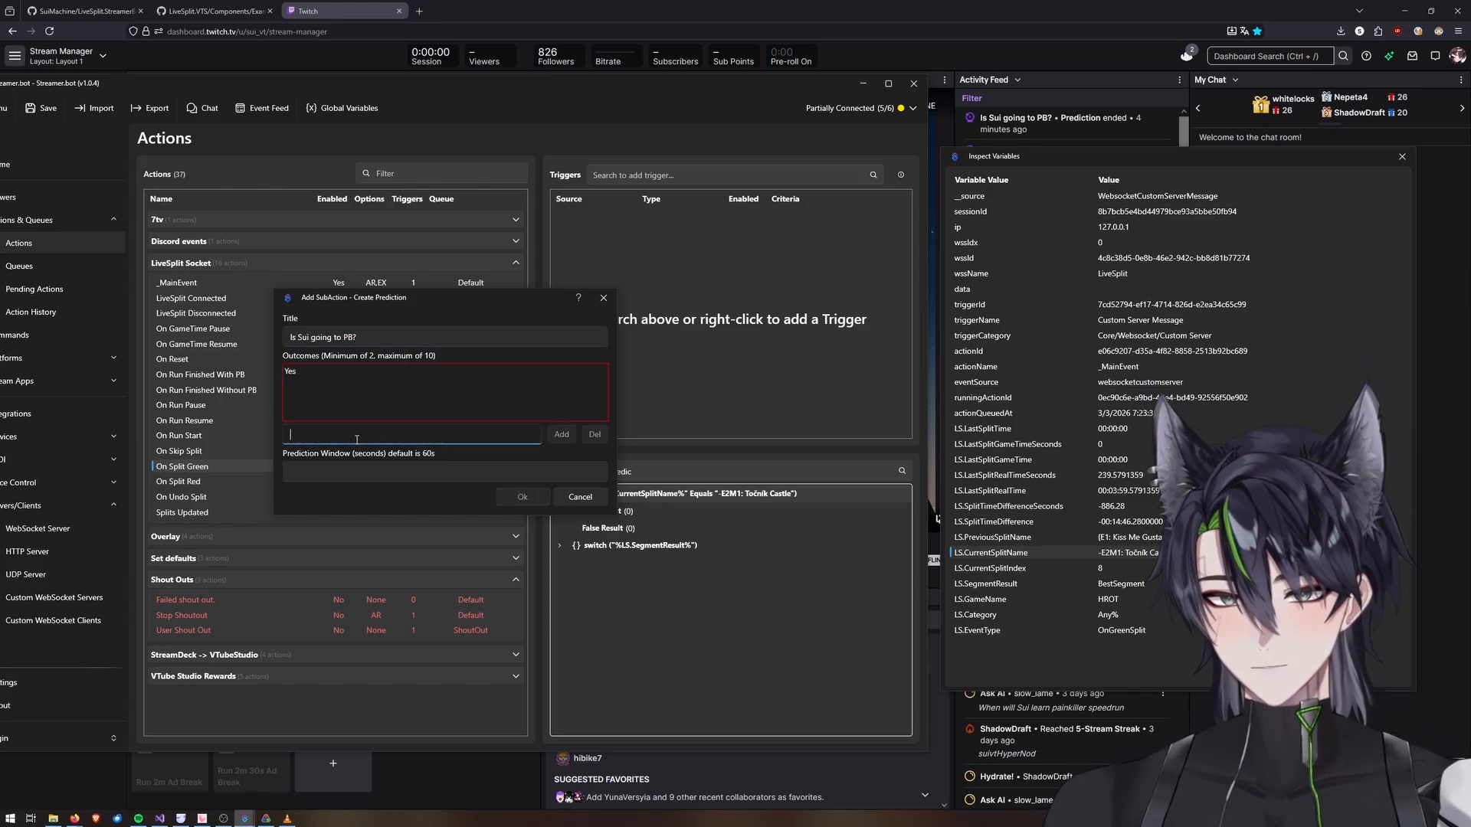
{"action": "type", "text": "No"}
{"action": "key", "text": "Return"}
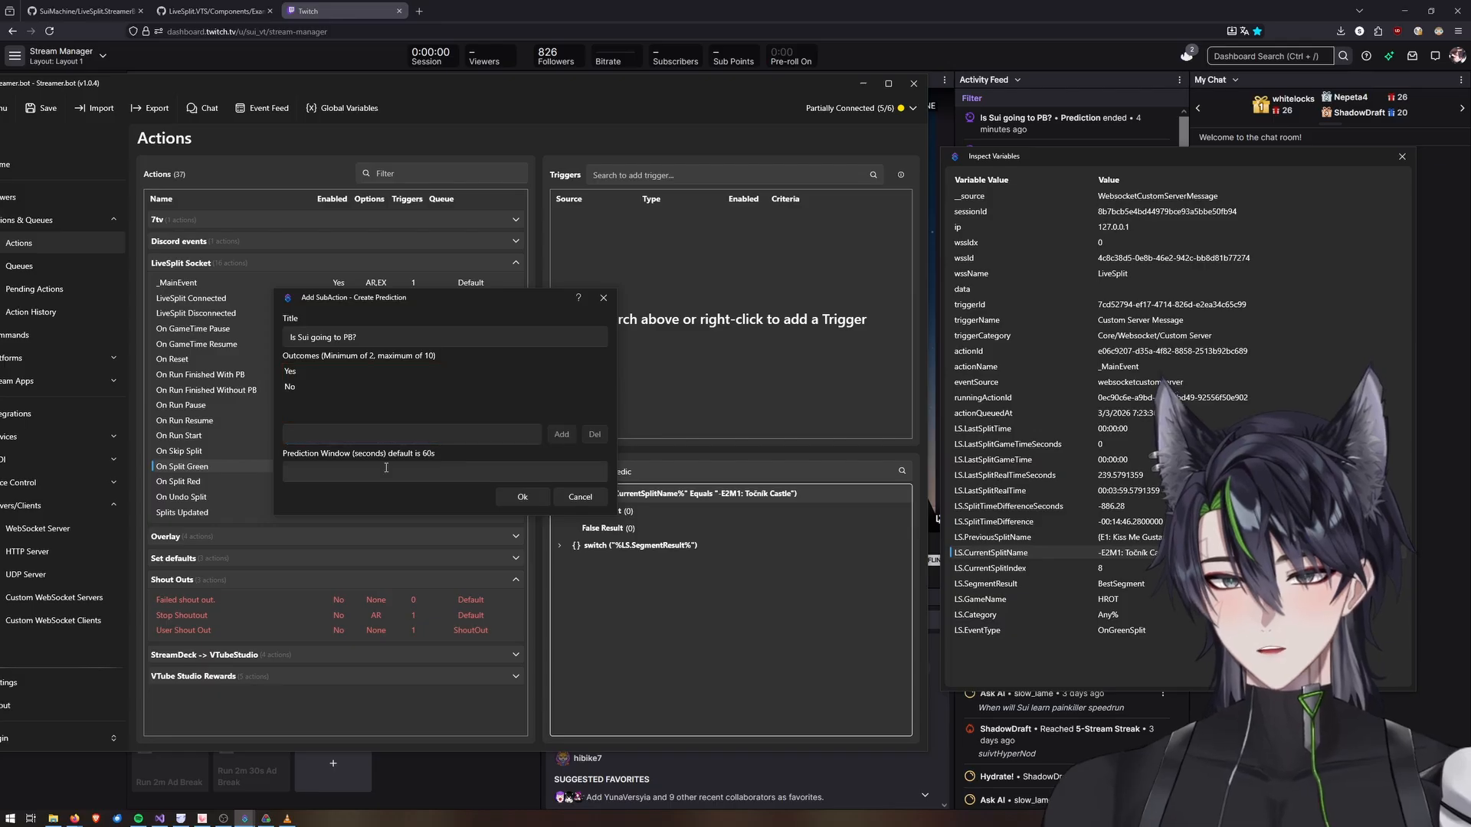
{"action": "left_click", "coordinate": [386, 469]}
{"action": "type", "text": "12"}
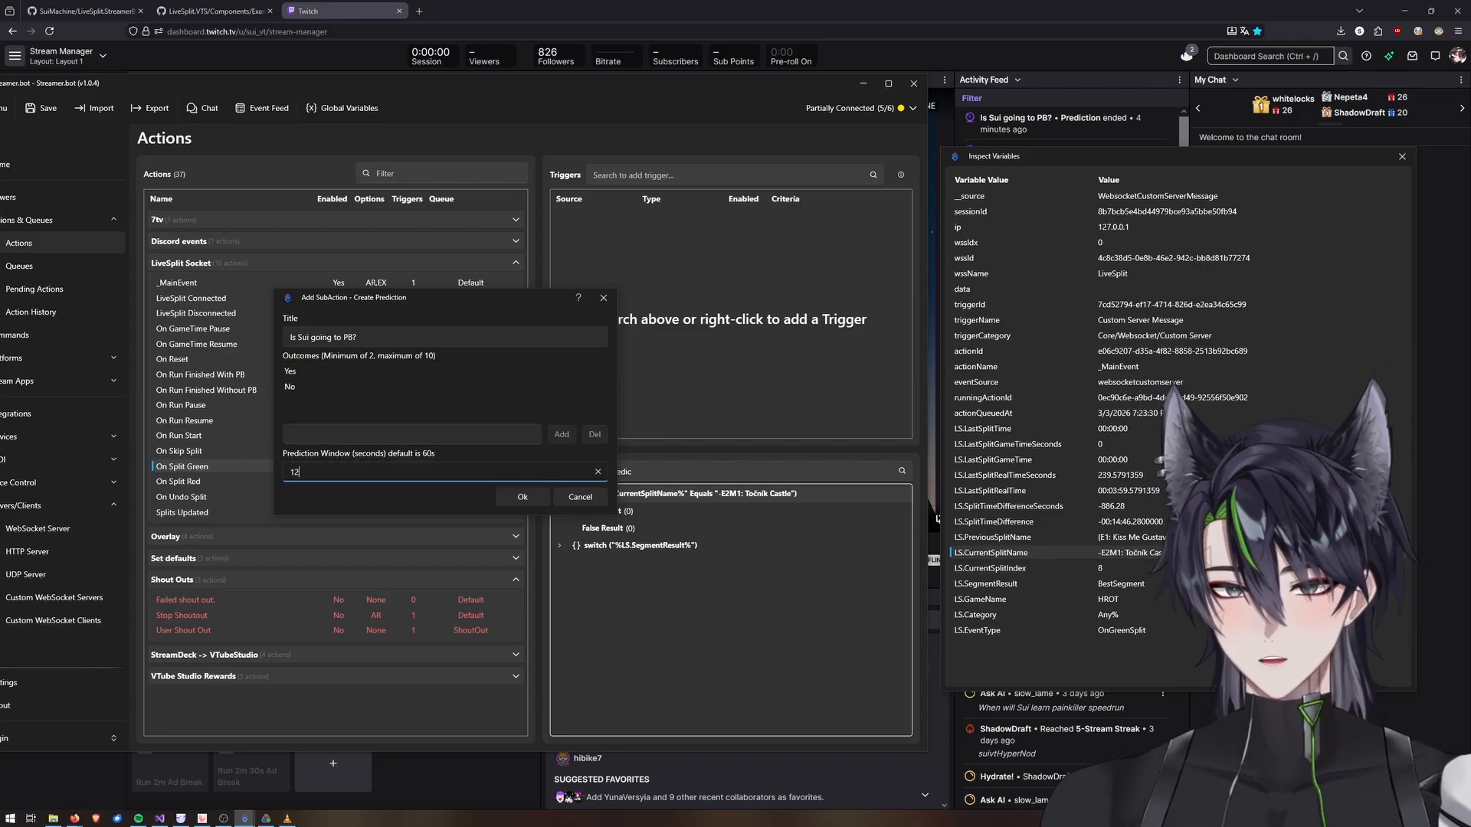
{"action": "type", "text": "0"}
{"action": "left_click", "coordinate": [524, 499]}
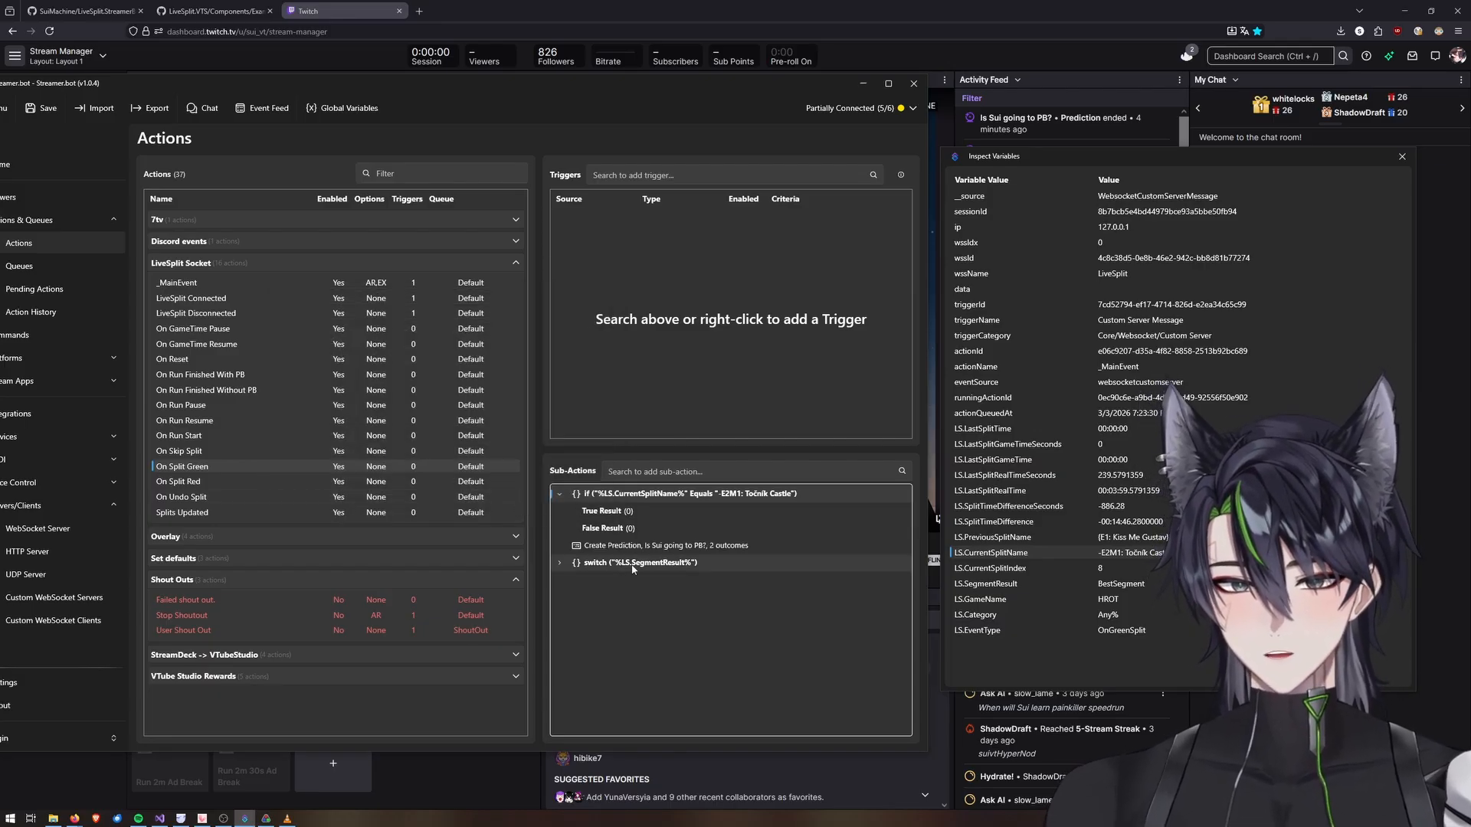
Move the Create Prediction sub-action into the If/Else True Result branch and close the variable inspector.
{"action": "left_click_drag", "start_coordinate": [594, 514], "coordinate": [595, 512]}
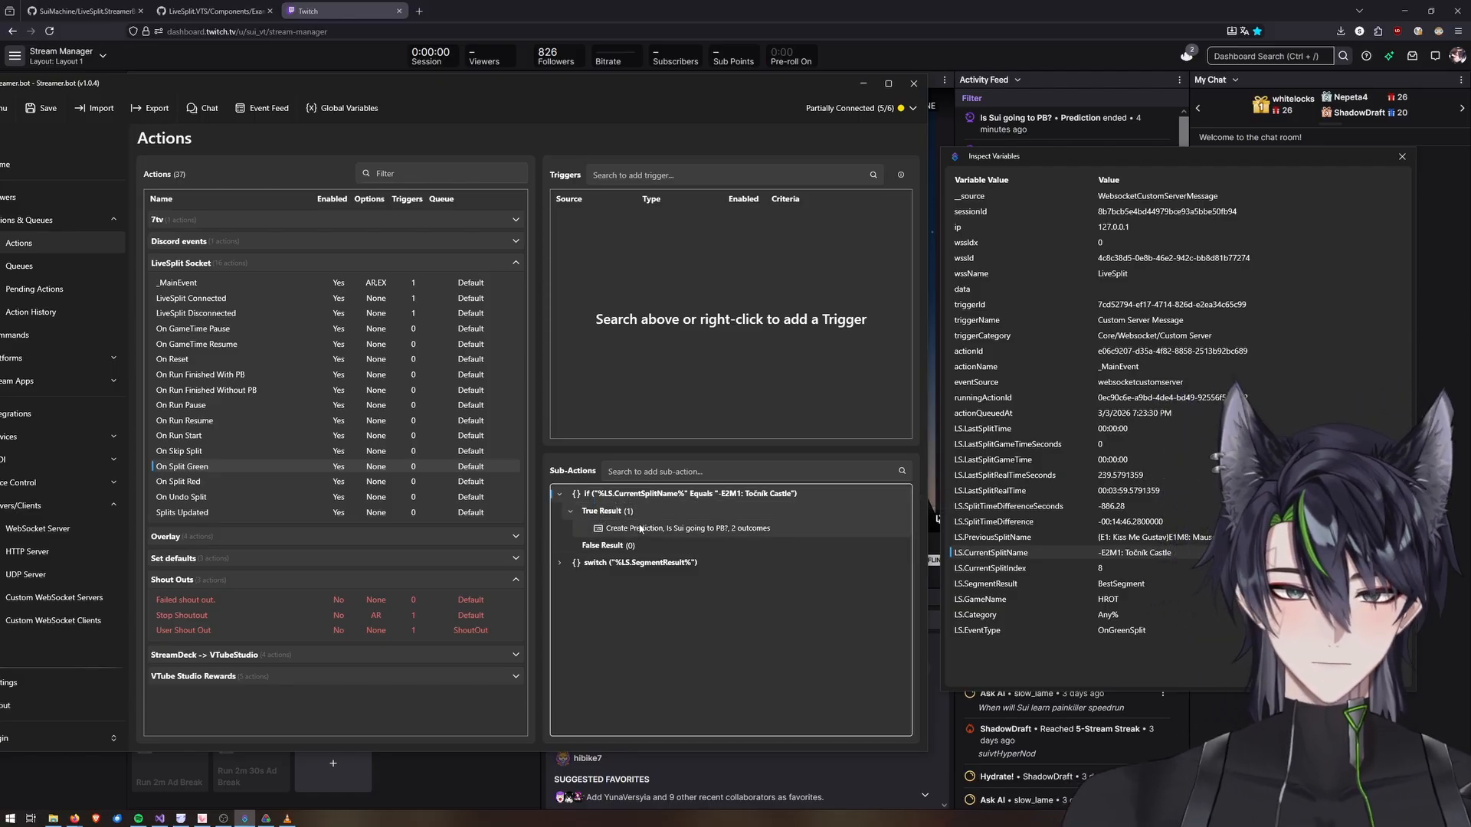
{"action": "left_click", "coordinate": [1402, 155]}
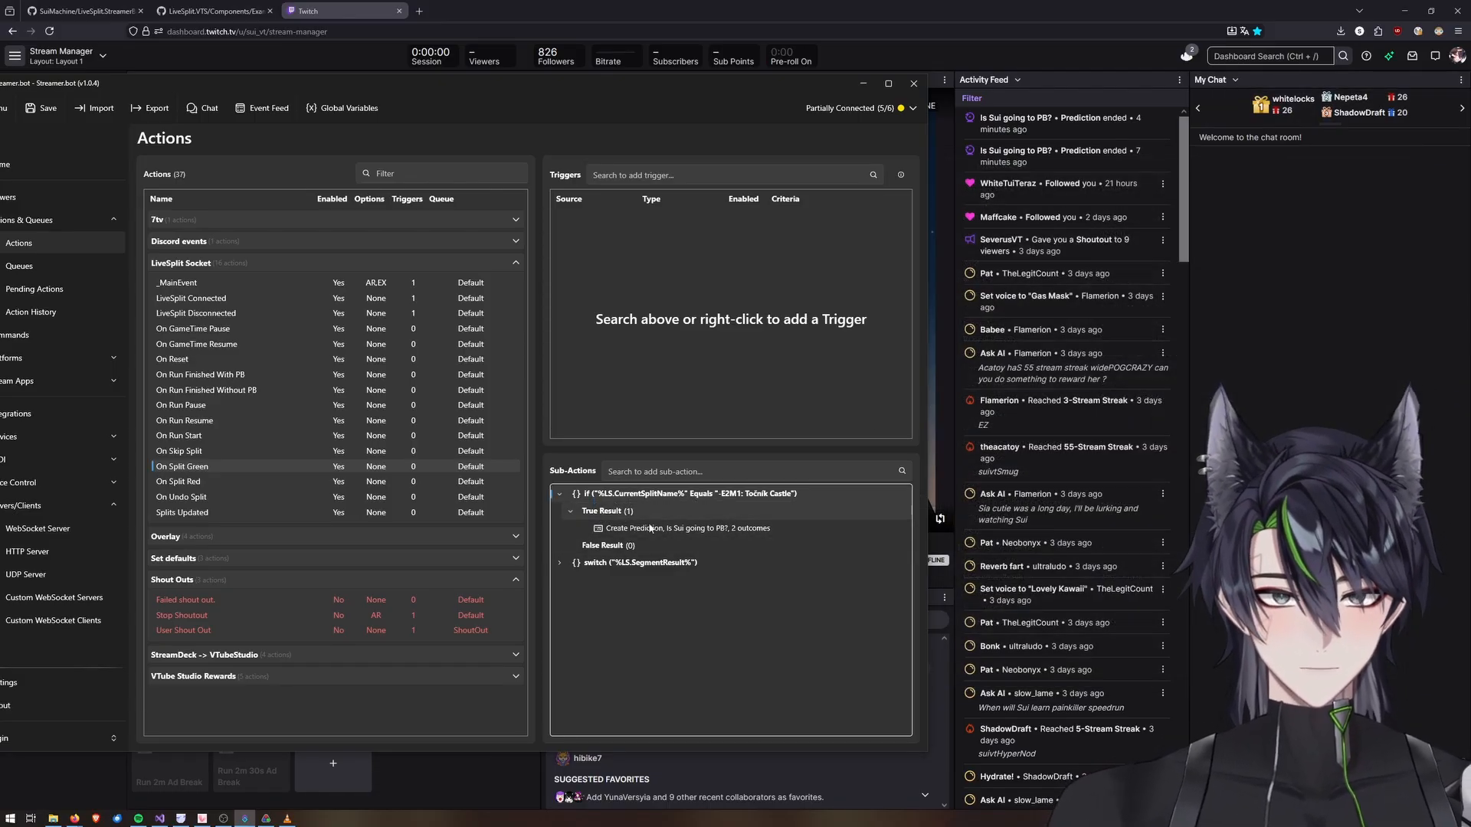
Trigger a split in LiveSplit to test the prediction on the Točnik Castle split.
{"action": "left_click", "coordinate": [266, 818]}
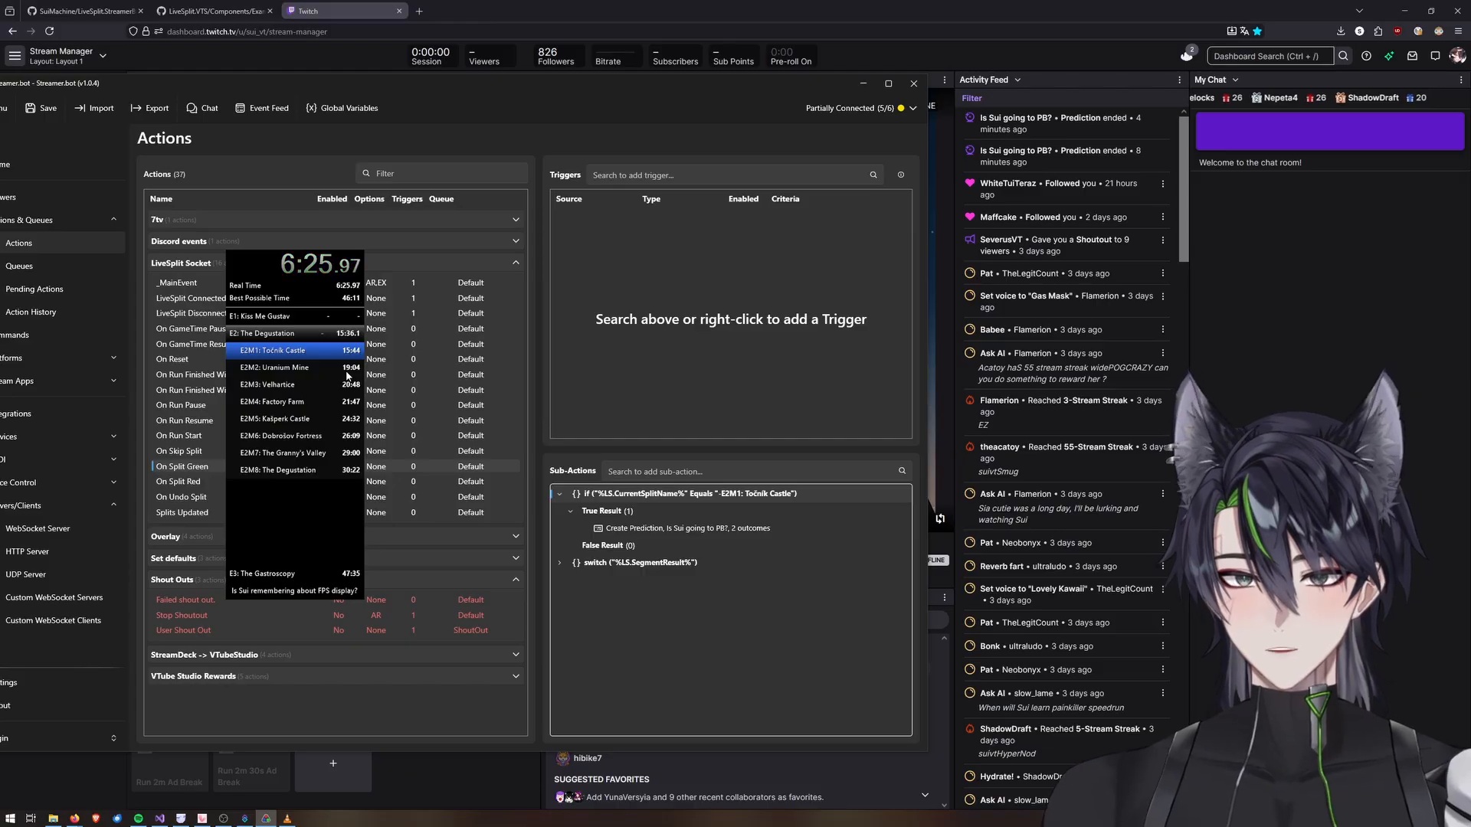
{"action": "left_click", "coordinate": [650, 572]}
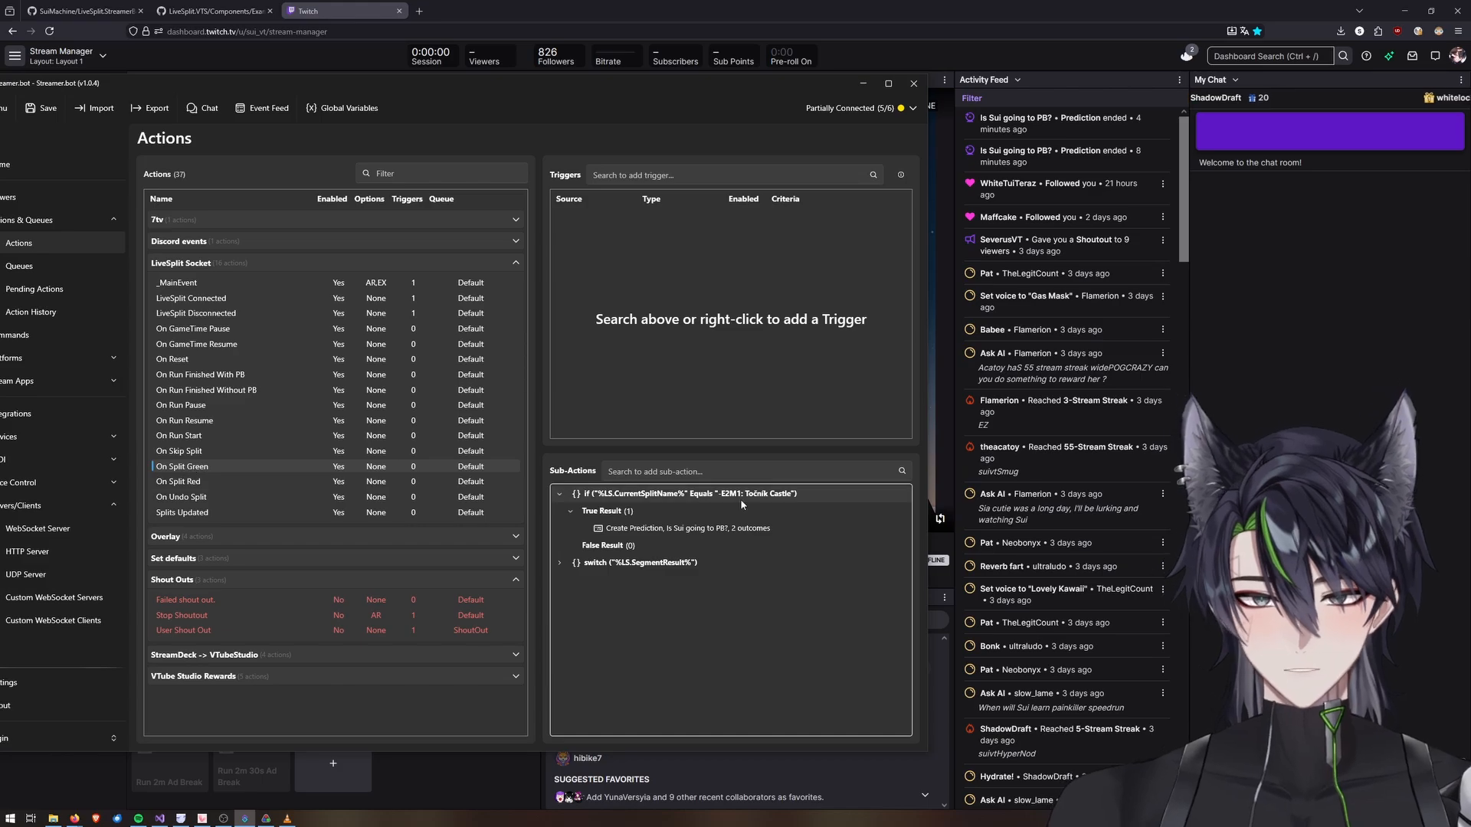
Paste the If/Else prediction sub-action into the On Split Red action and move it above the switch.
{"action": "double_click", "coordinate": [635, 495]}
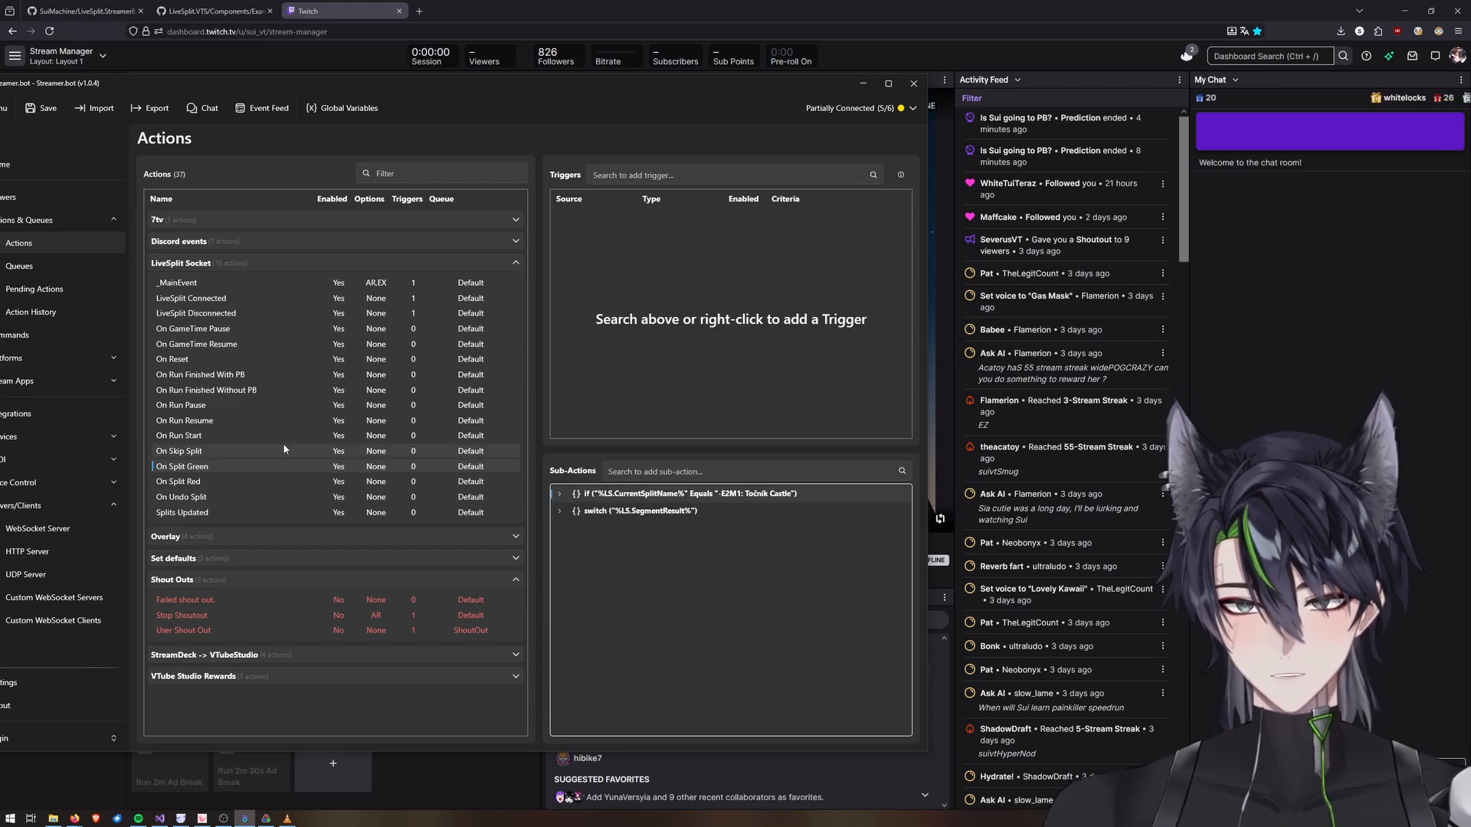
{"action": "left_click", "coordinate": [184, 483]}
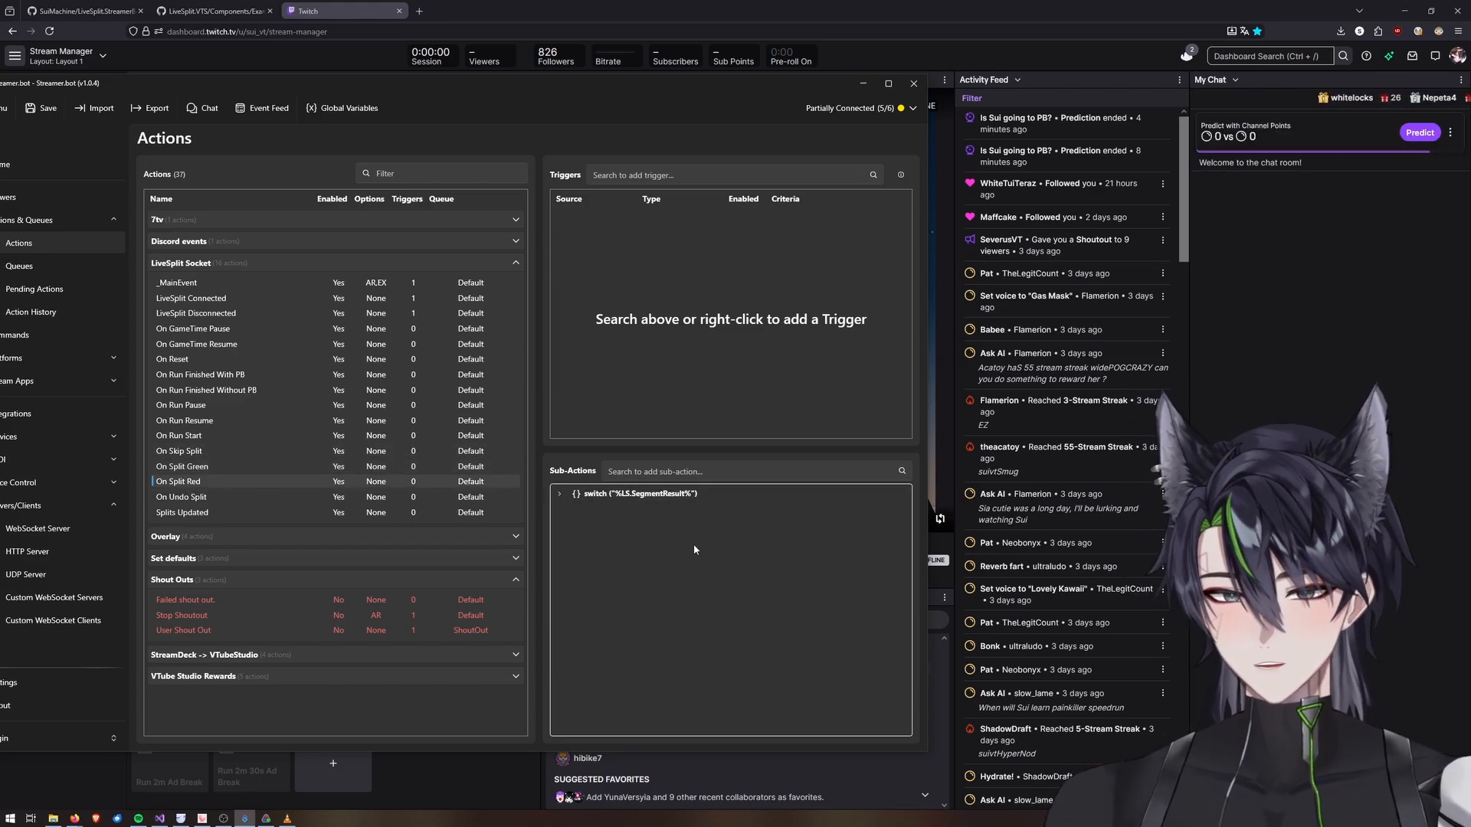
{"action": "key", "text": "ctrl+v"}
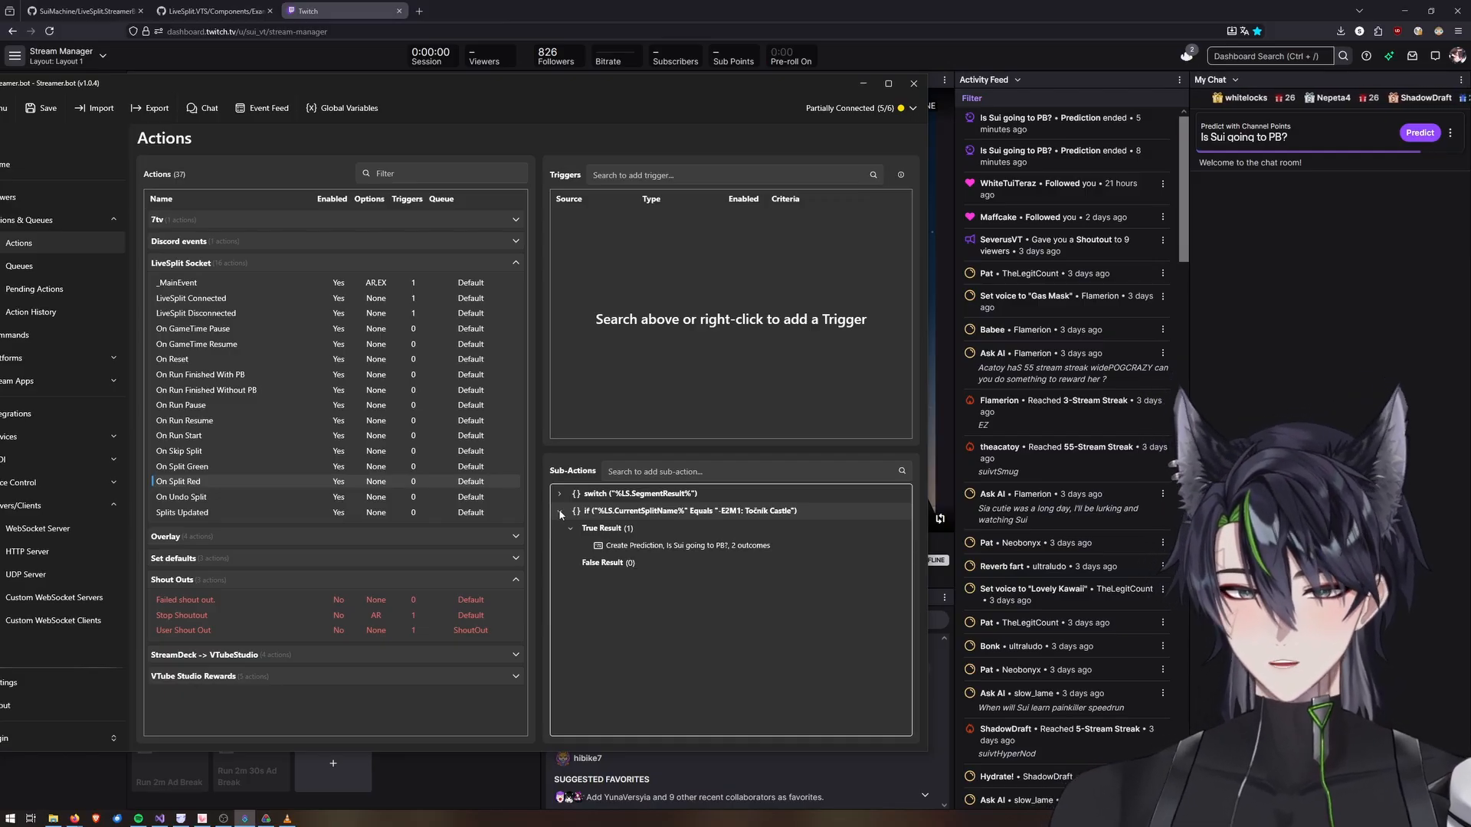
{"action": "left_click", "coordinate": [560, 512]}
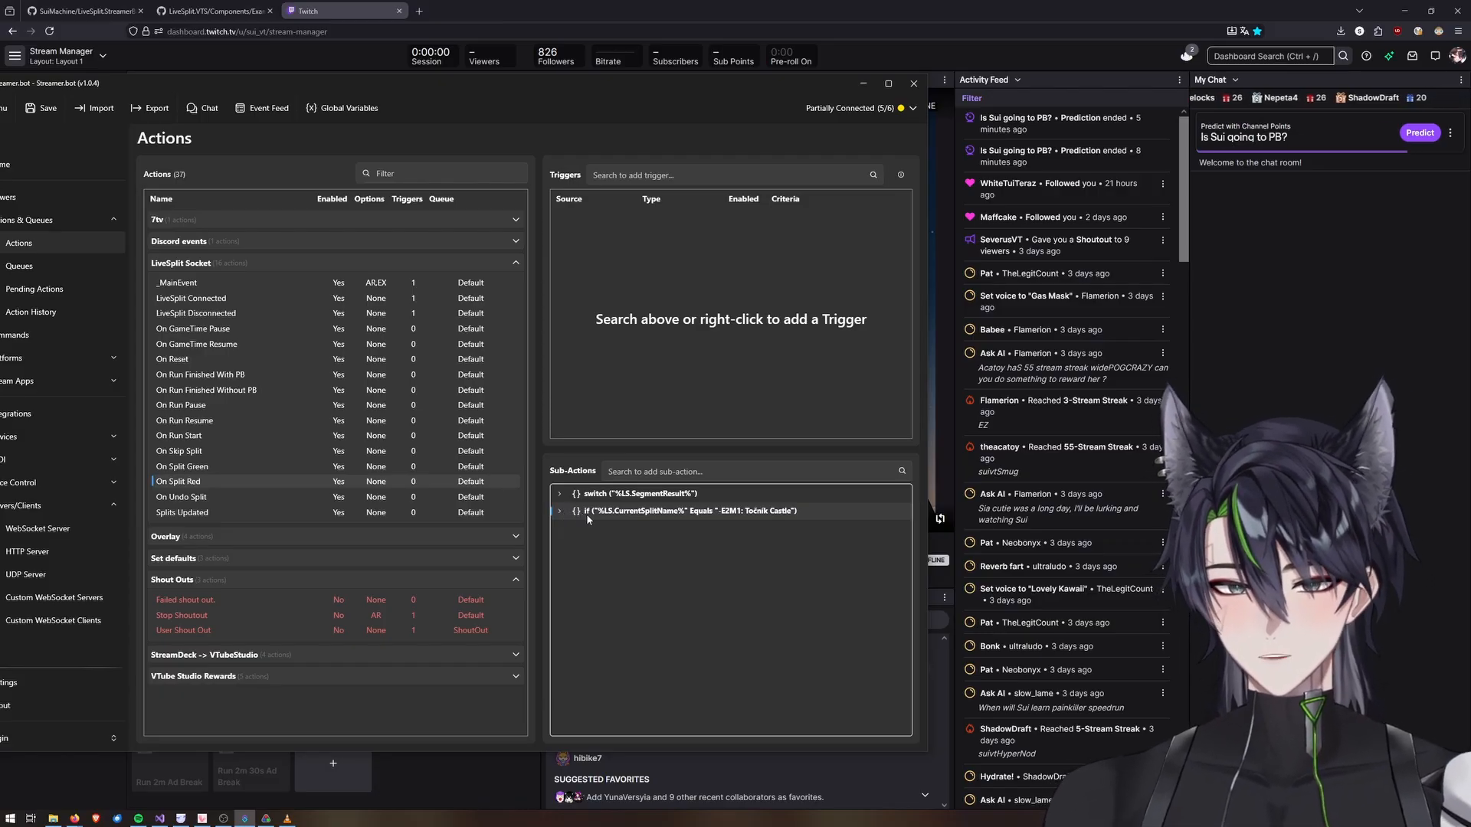
{"action": "mouse_move", "coordinate": [615, 514]}
{"action": "left_mouse_down"}
{"action": "mouse_move", "coordinate": [606, 478]}
{"action": "mouse_move", "coordinate": [605, 504]}
{"action": "left_mouse_up"}
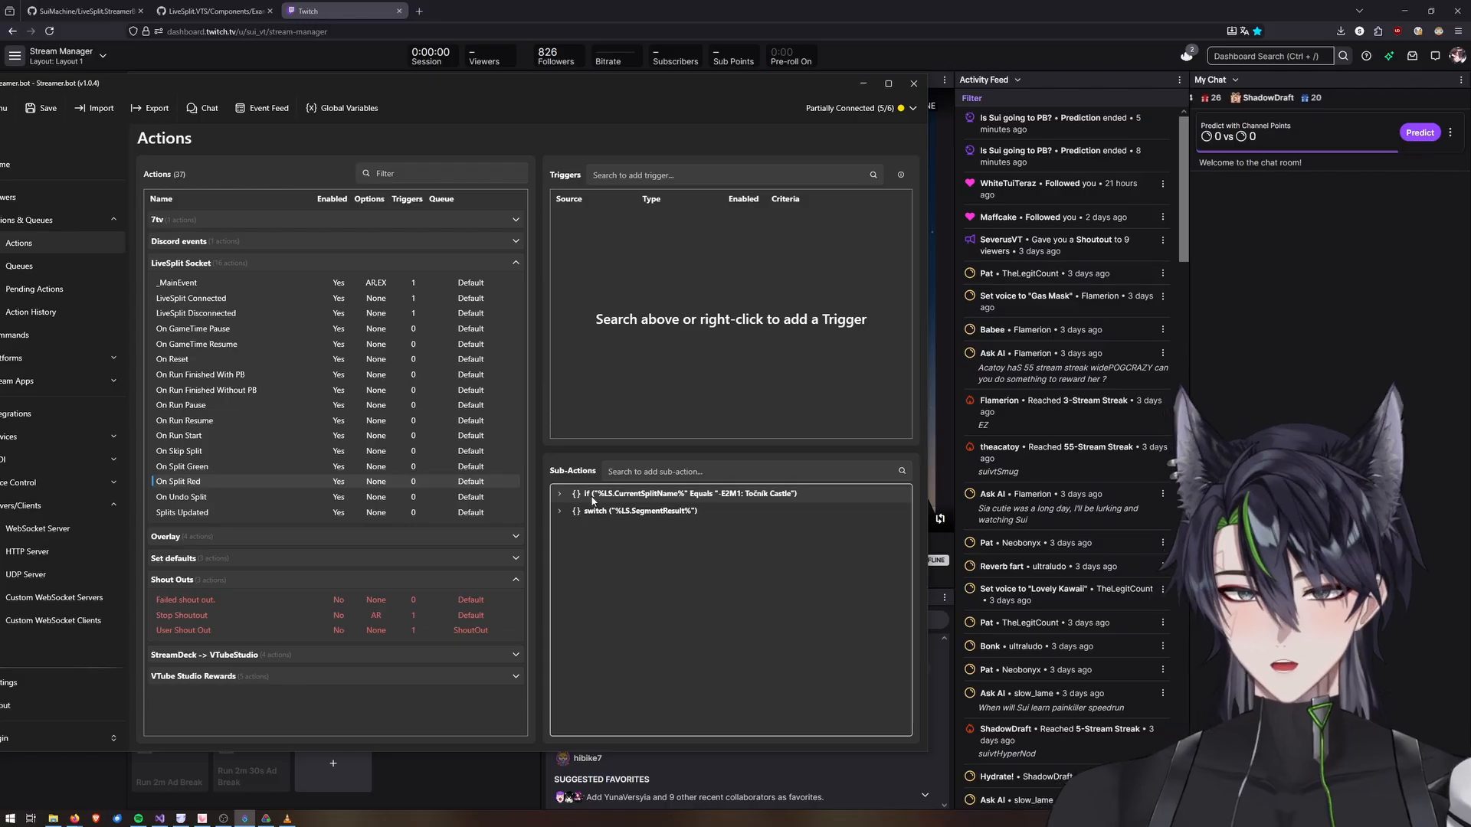
Add a Resolve Last Prediction sub-action to the On Reset action with winning index 1.
{"action": "left_click", "coordinate": [225, 361]}
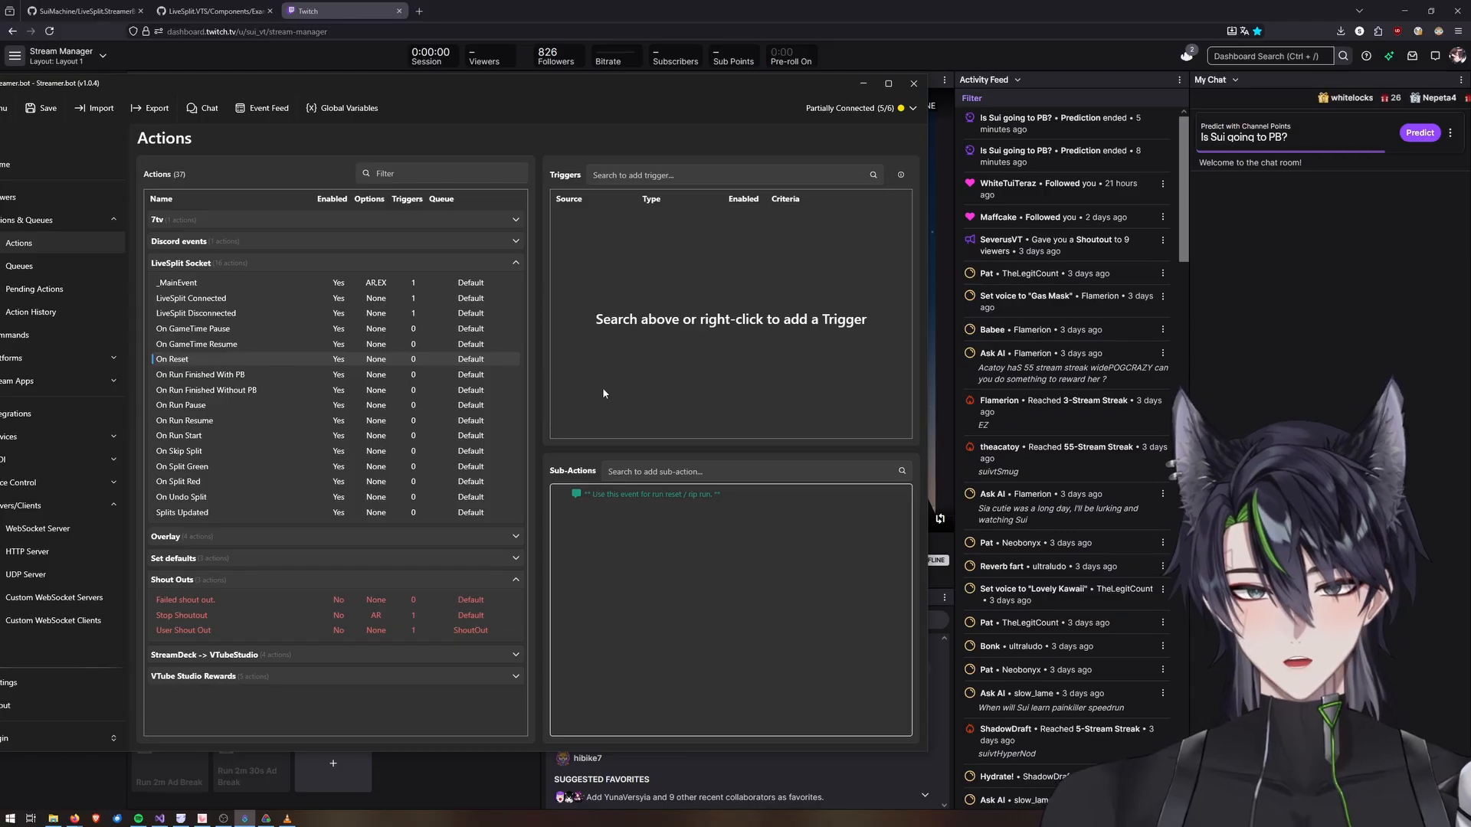
{"action": "left_click", "coordinate": [638, 472]}
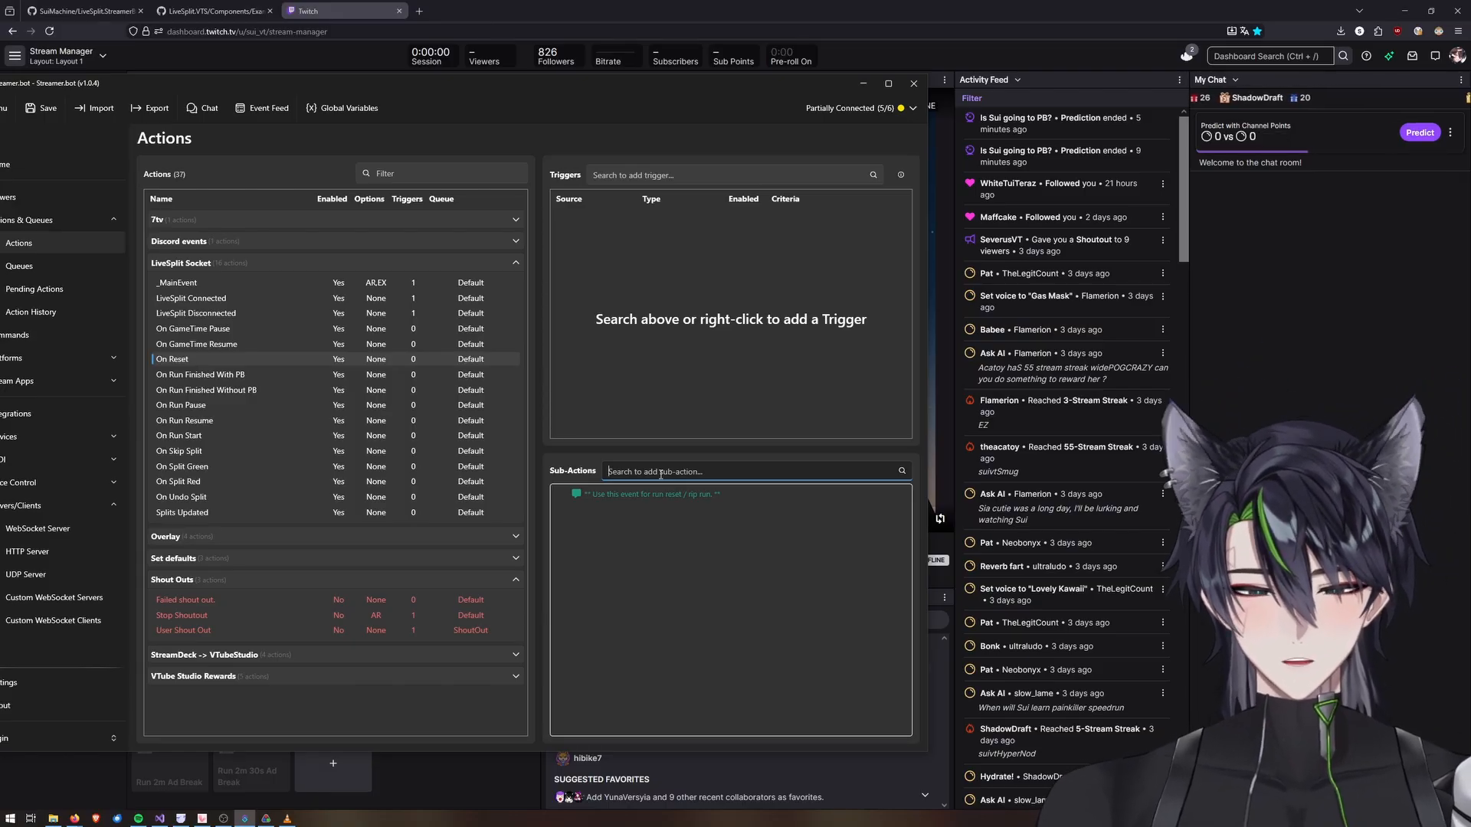
{"action": "type", "text": "resolve"}
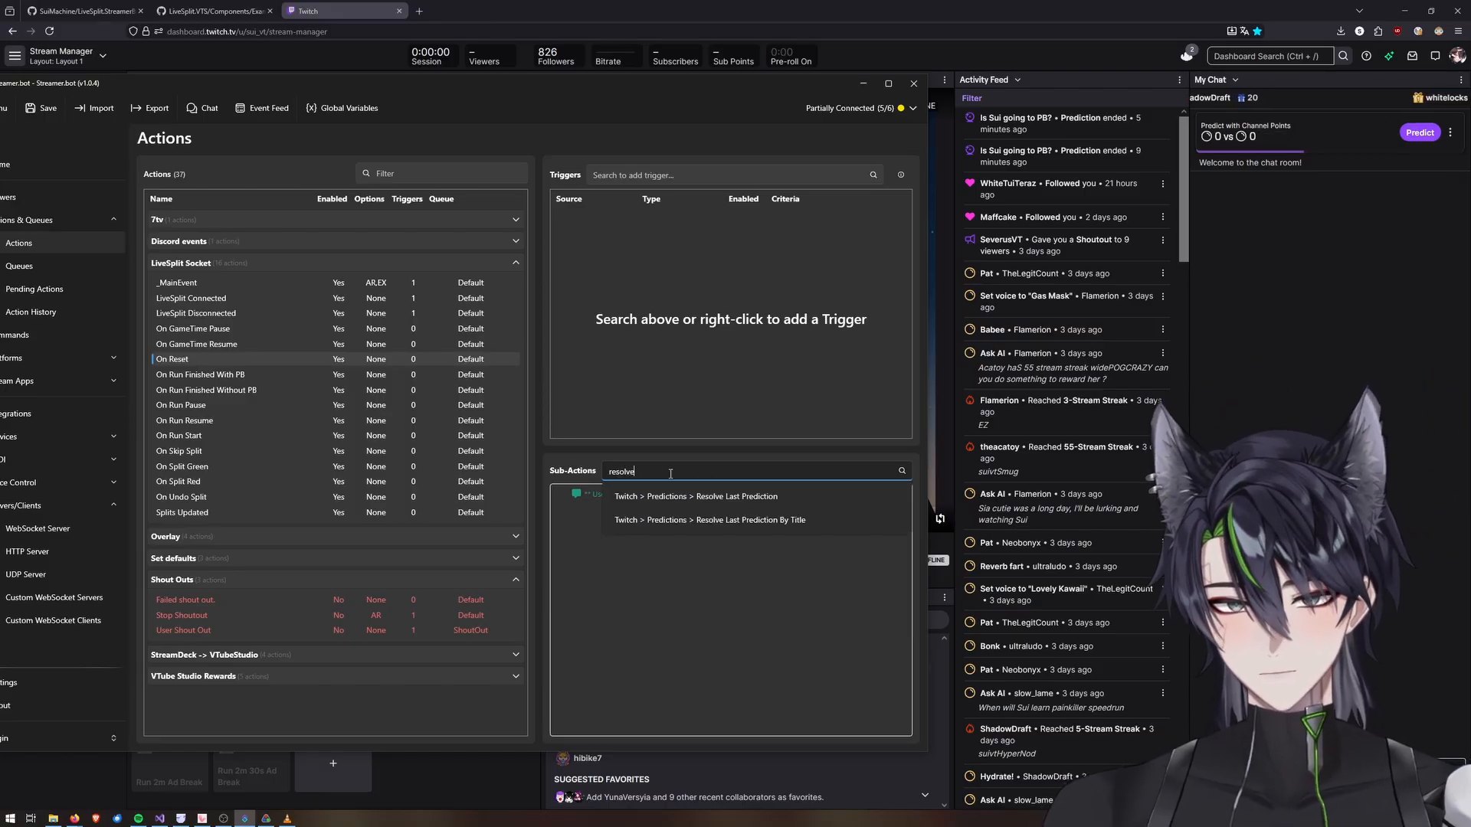
{"action": "left_click", "coordinate": [705, 495]}
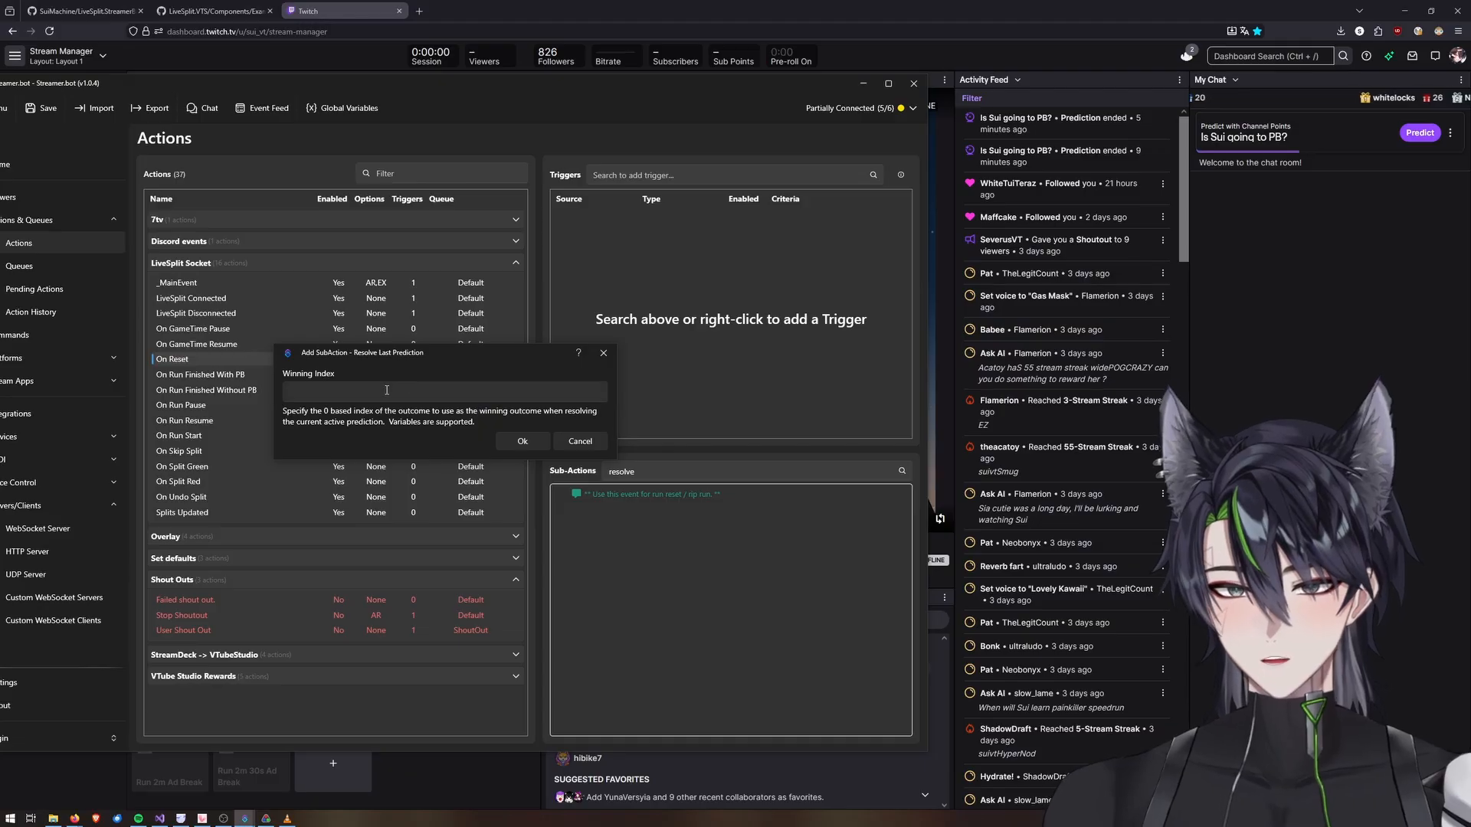
{"action": "left_click", "coordinate": [381, 393]}
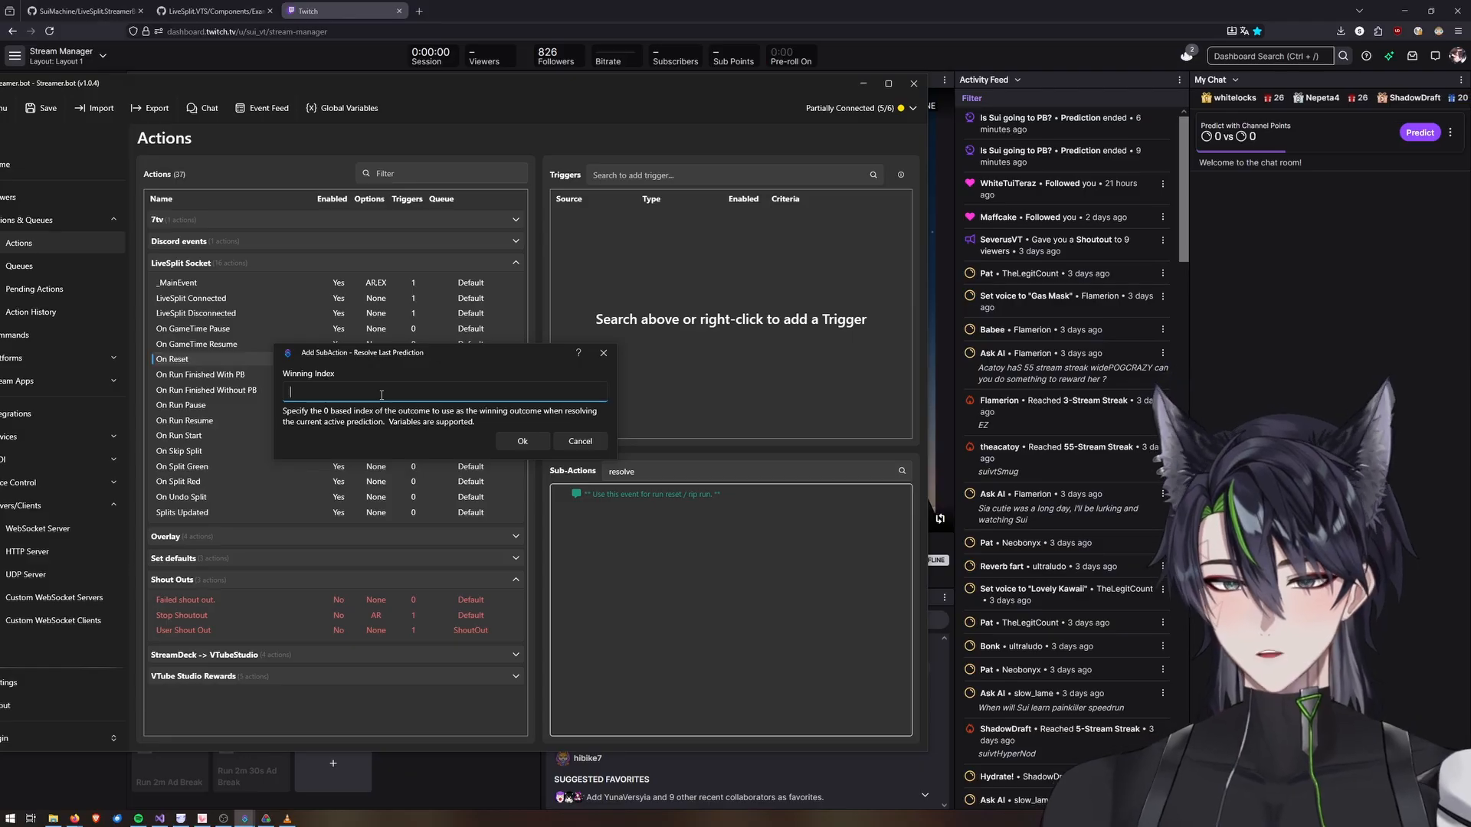
{"action": "left_click", "coordinate": [522, 441]}
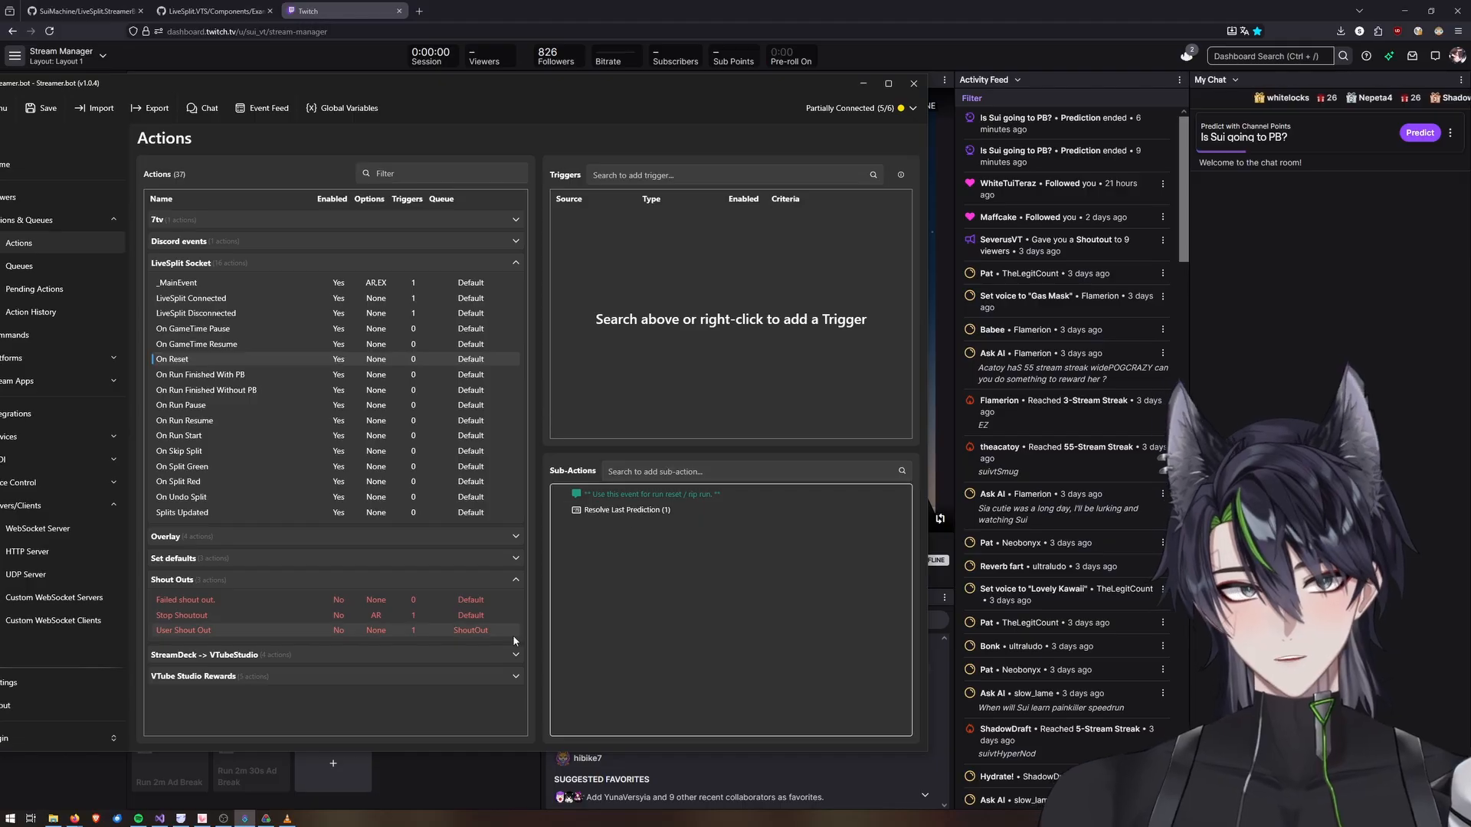
Reset the run in LiveSplit to test resolving the prediction.
{"action": "left_click", "coordinate": [265, 818]}
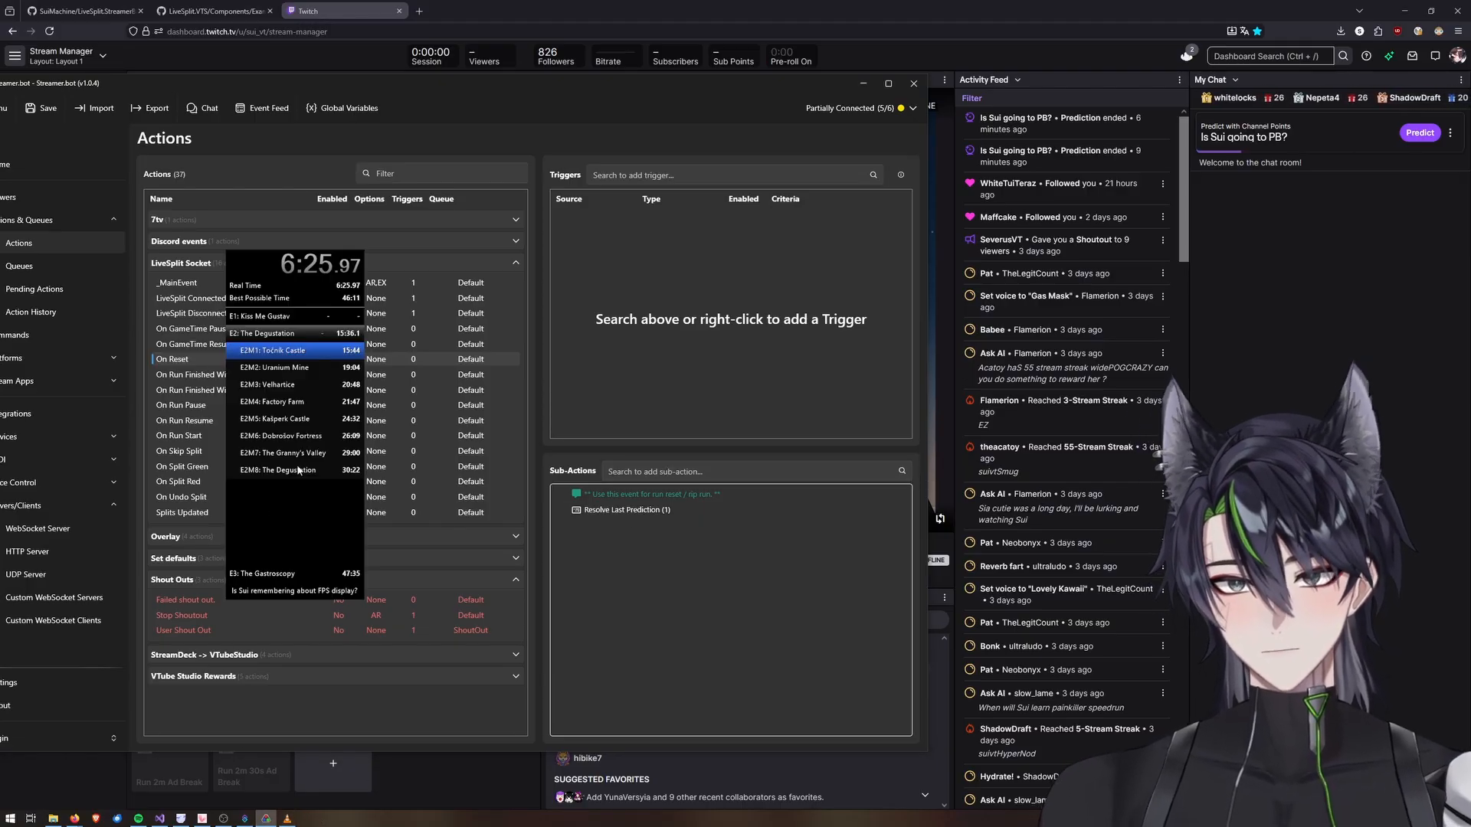
{"action": "key", "text": "KP_3"}
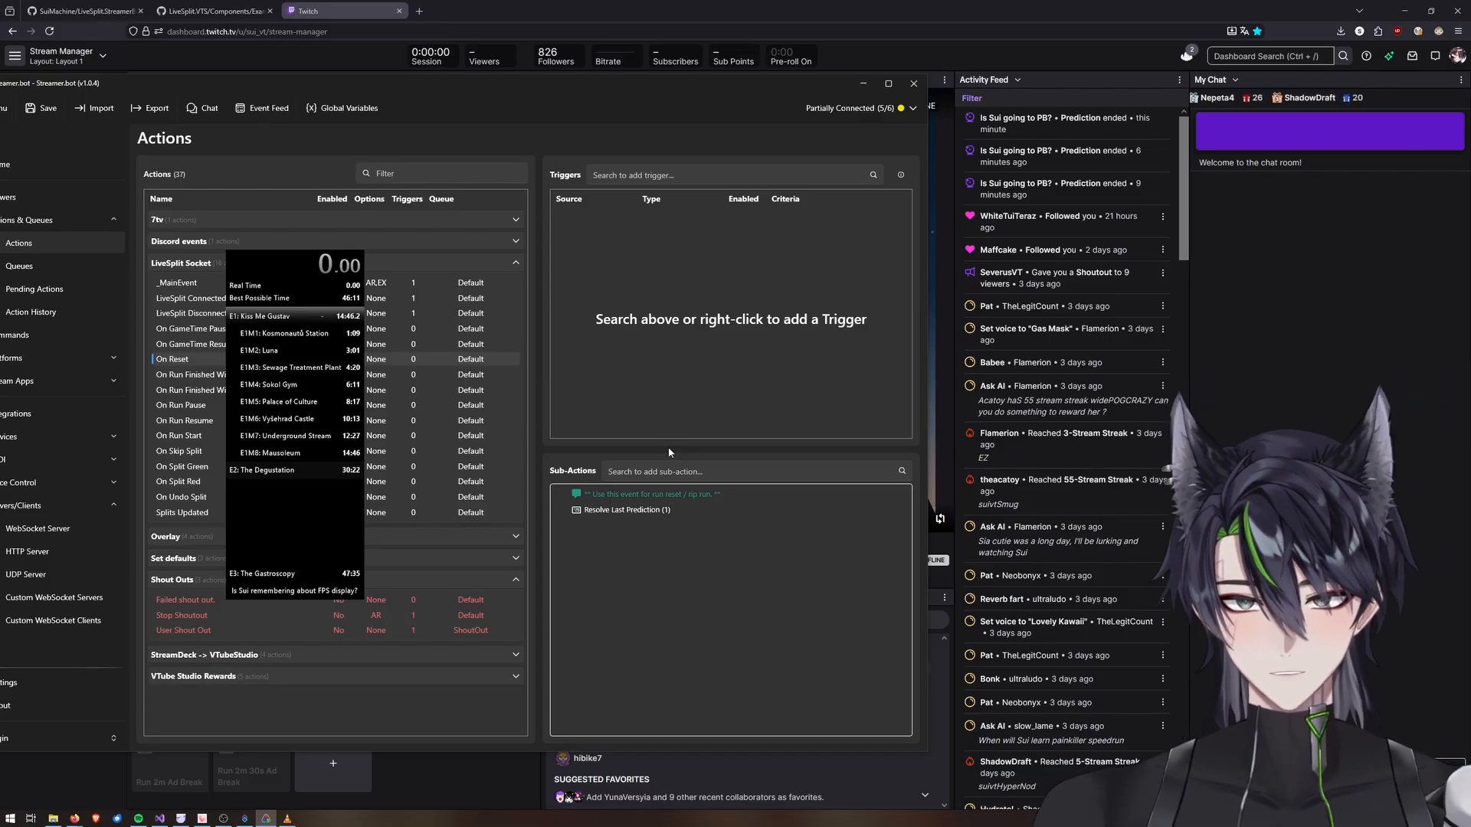
Copy the Resolve Last Prediction sub-action into On Run Finished Without PB and place it above the switch.
{"action": "left_click", "coordinate": [605, 514]}
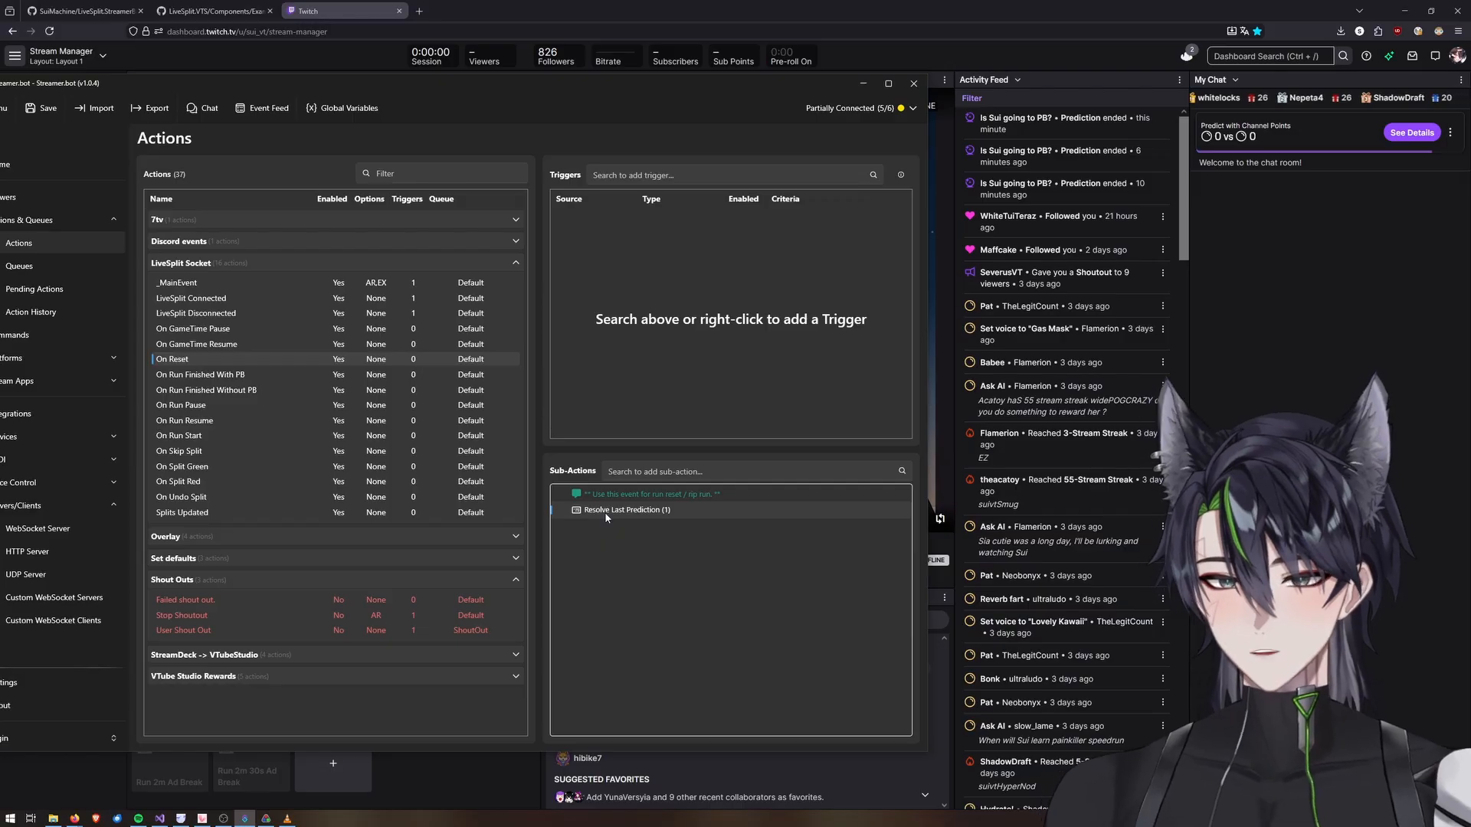
{"action": "left_click", "coordinate": [194, 392]}
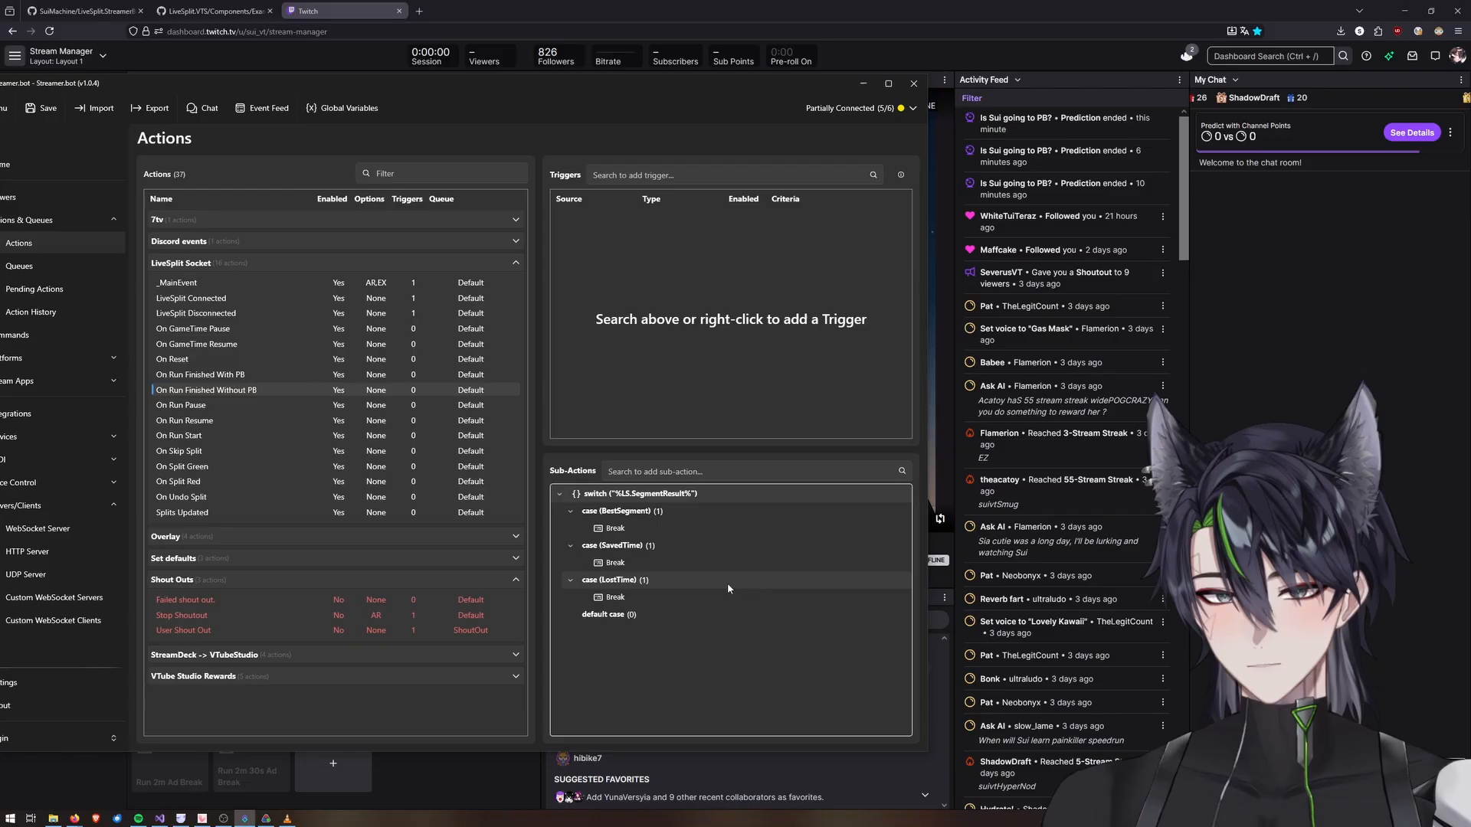
{"action": "left_click", "coordinate": [559, 494]}
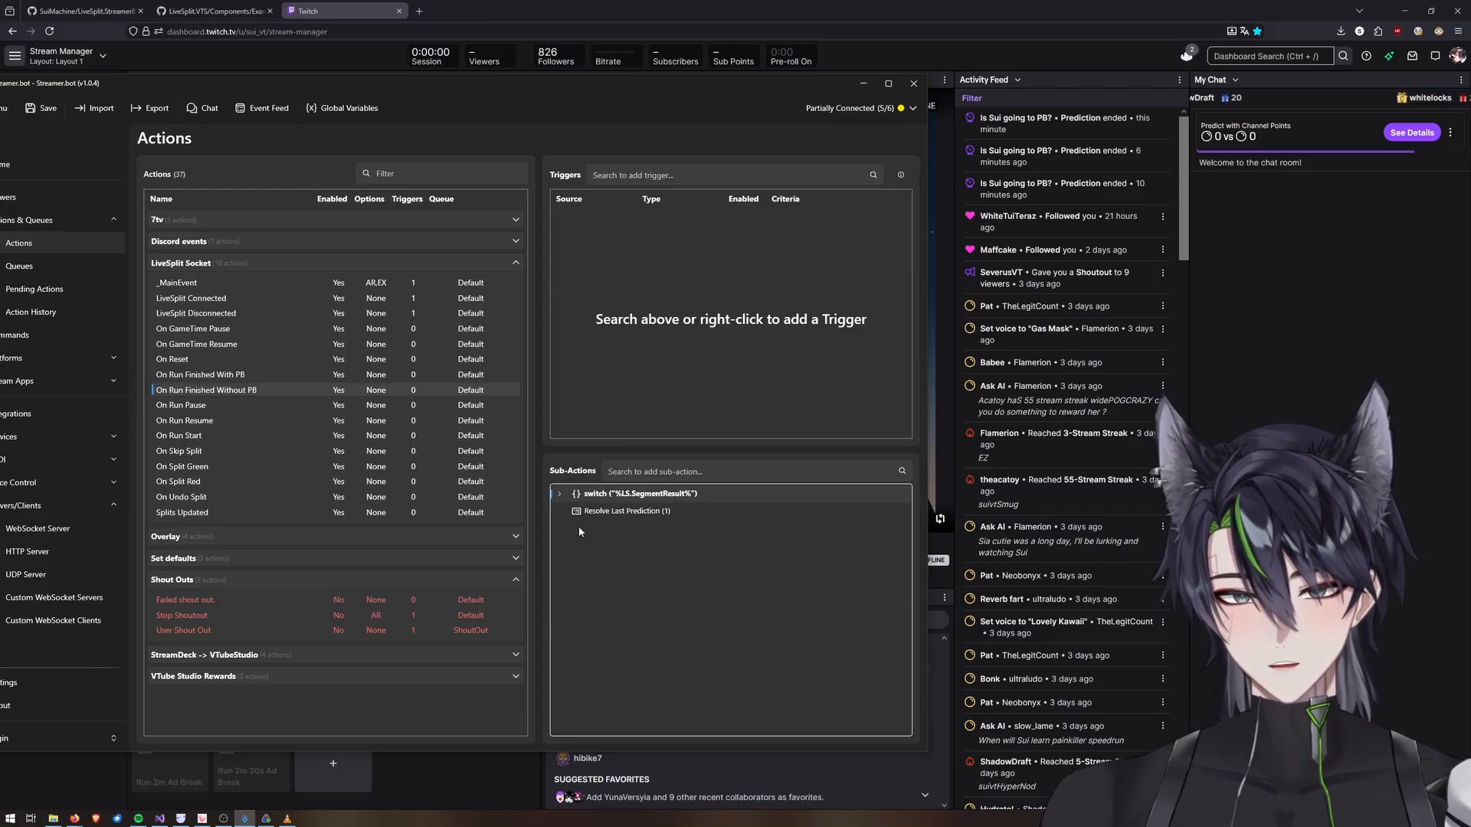
{"action": "left_click_drag", "start_coordinate": [582, 511], "coordinate": [590, 490]}
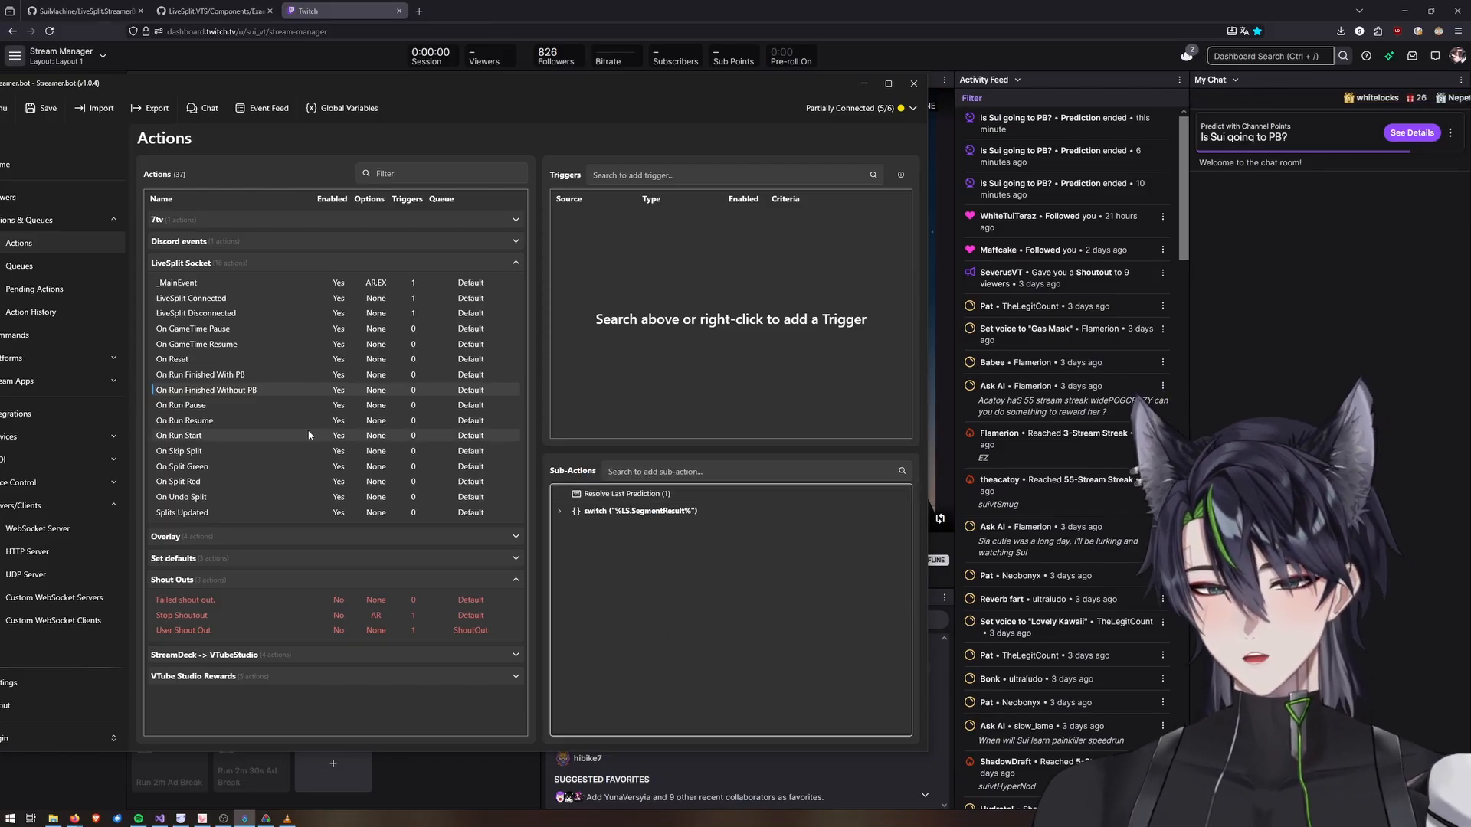
Paste the Resolve Last Prediction sub-action into On Run Finished With PB and move it above the switch.
{"action": "left_click", "coordinate": [228, 378]}
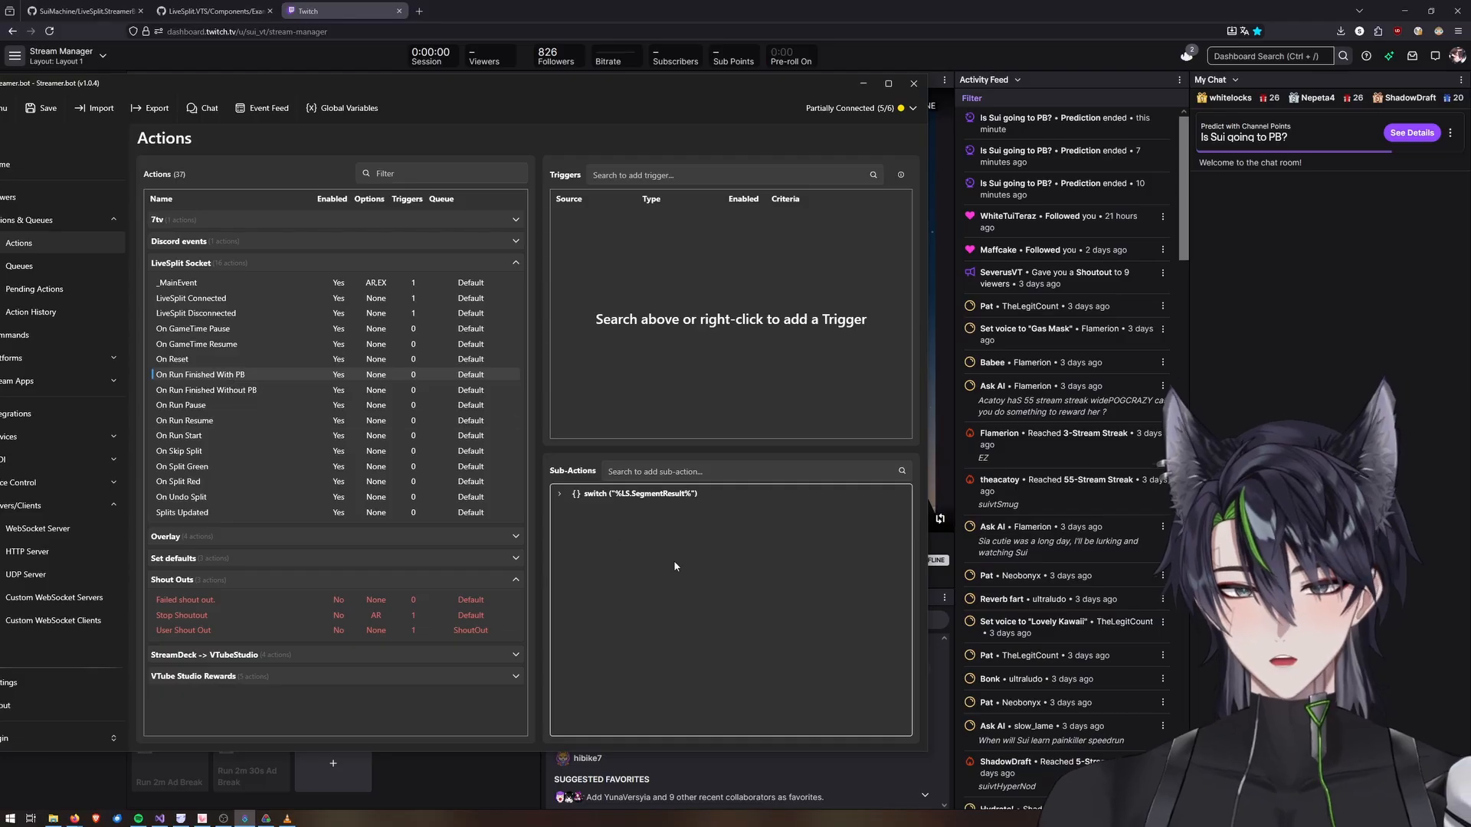
{"action": "key", "text": "ctrl+v"}
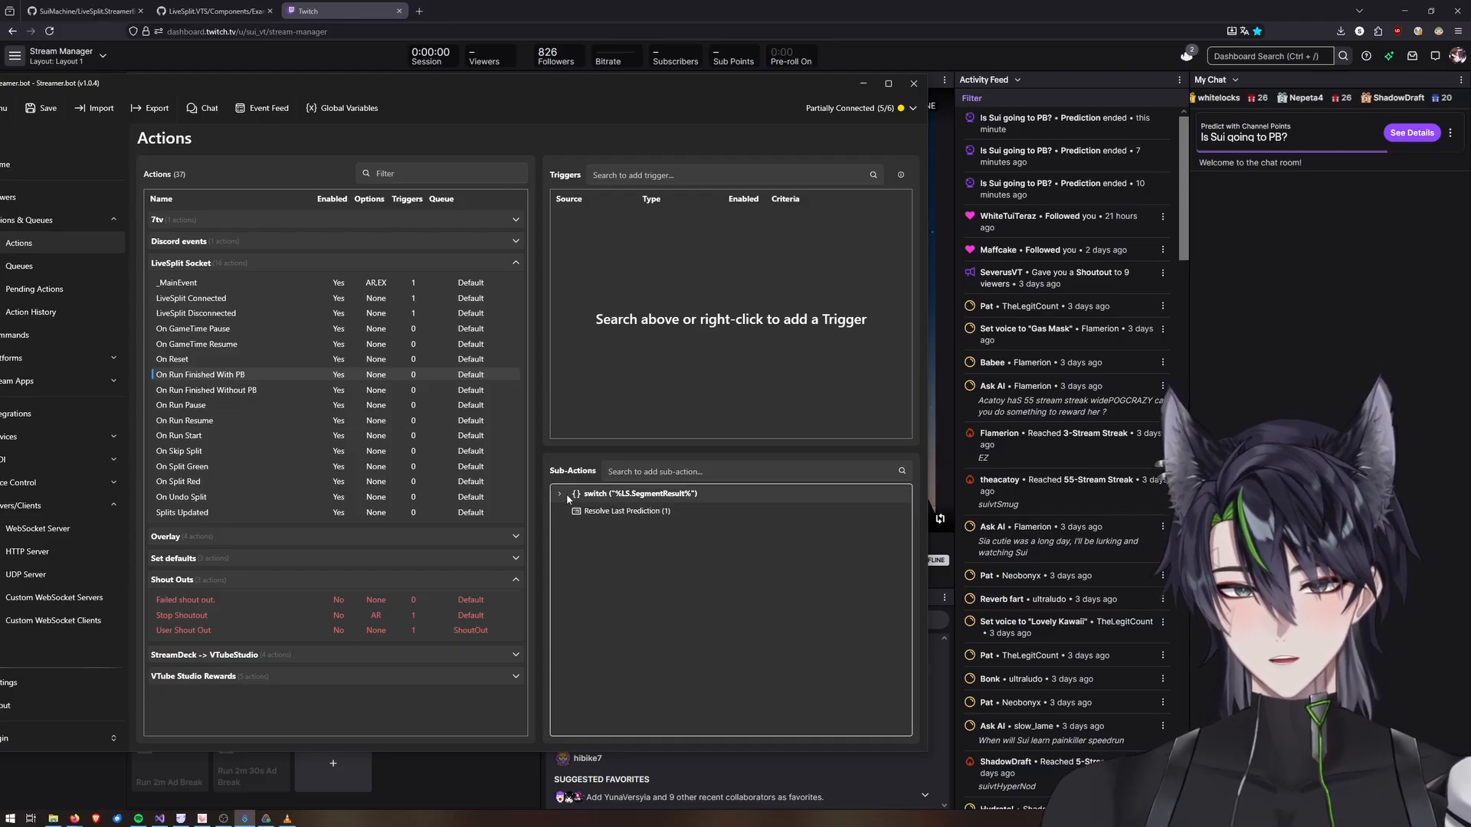
{"action": "left_click_drag", "start_coordinate": [588, 511], "coordinate": [588, 494]}
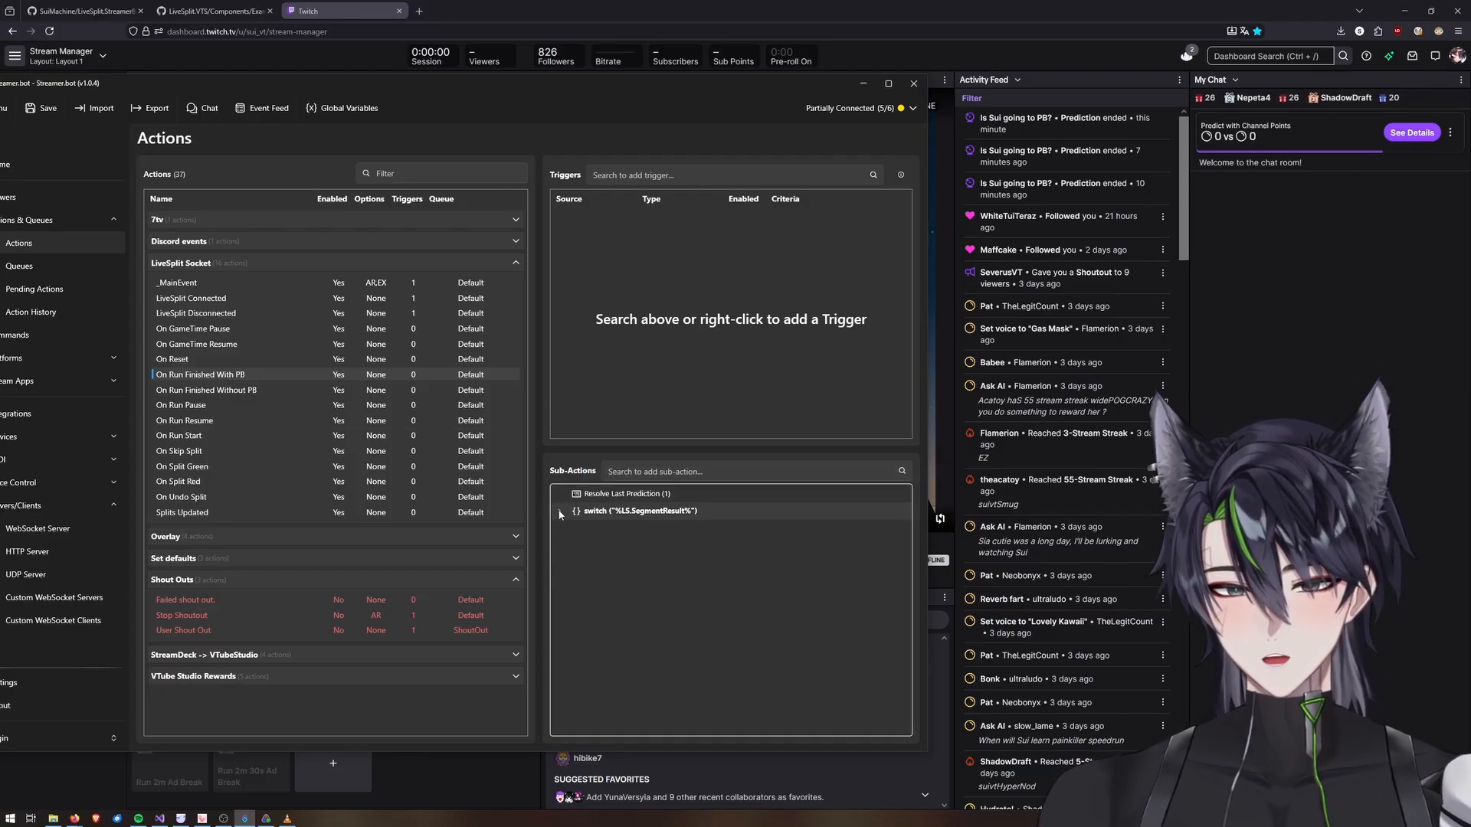
Set the winning index of the On Run Finished With PB resolve sub-action to 0.
{"action": "double_click", "coordinate": [596, 495]}
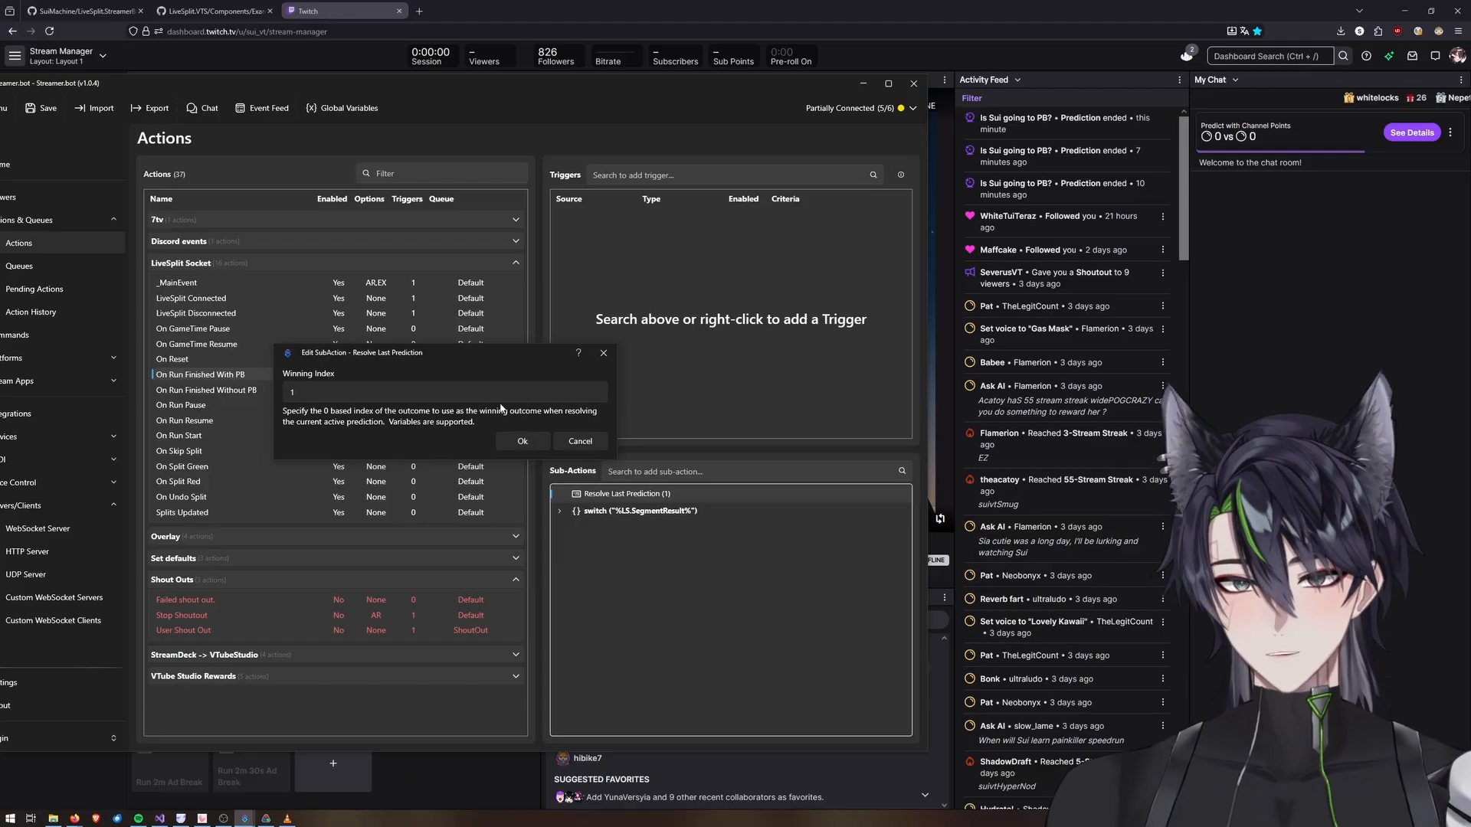
{"action": "left_click_drag", "start_coordinate": [433, 389], "coordinate": [176, 400]}
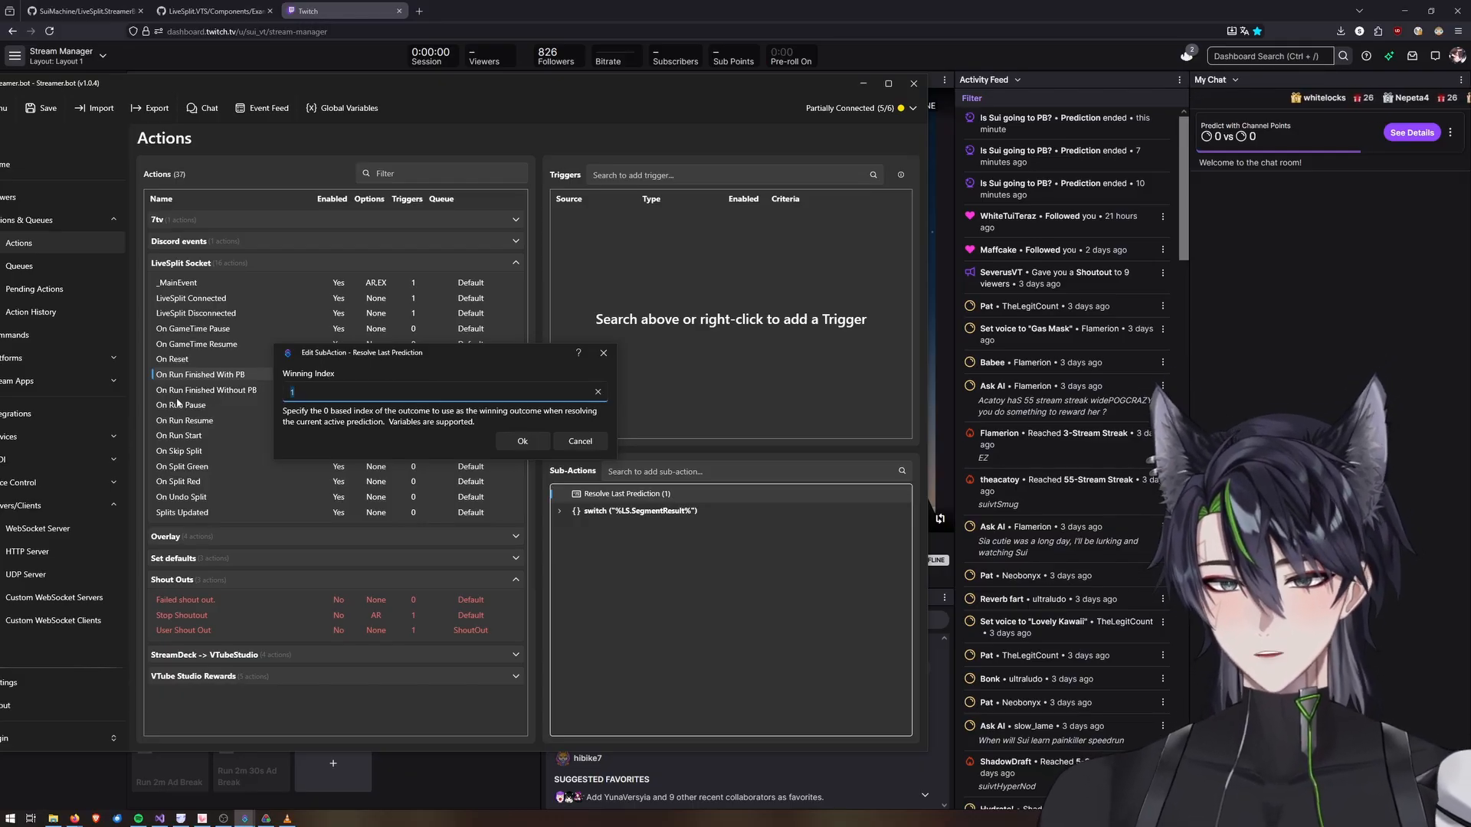
{"action": "type", "text": "0"}
{"action": "left_click", "coordinate": [521, 440]}
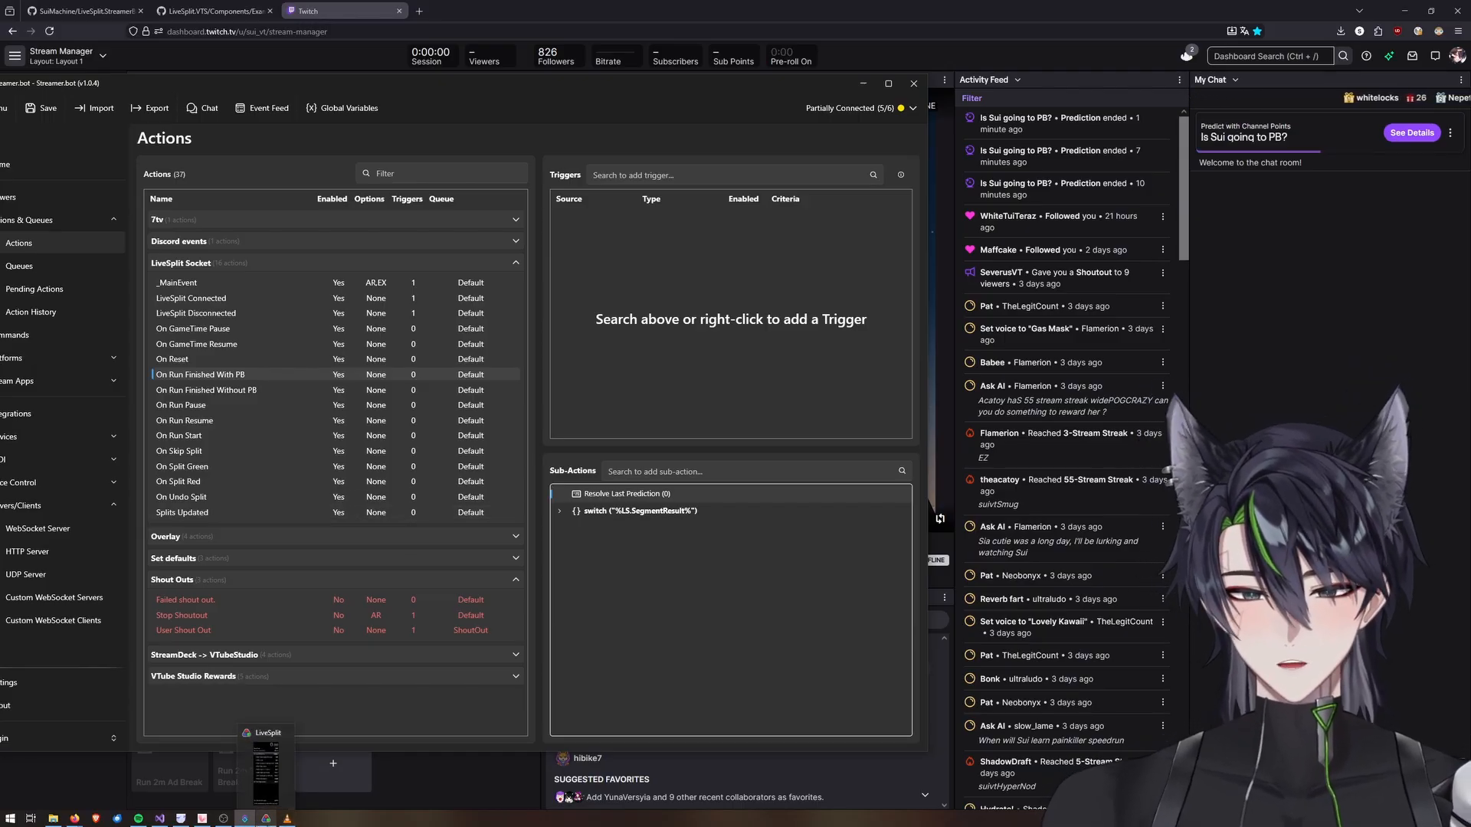
Start a run in LiveSplit and split through every segment to the end to test the prediction.
{"action": "left_click", "coordinate": [266, 818]}
{"action": "left_click_drag", "start_coordinate": [295, 492], "coordinate": [498, 495]}
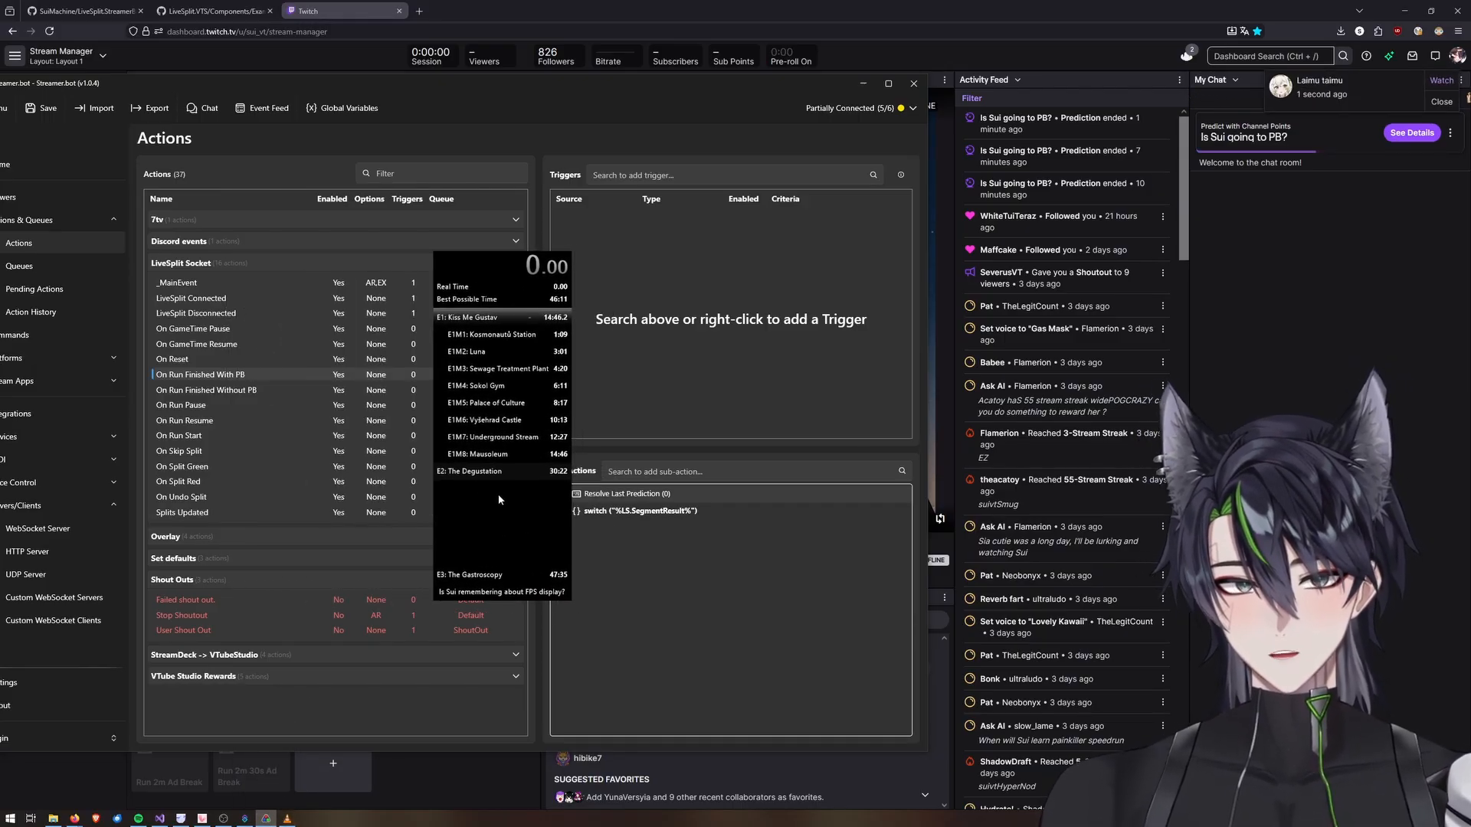
{"action": "key", "text": "KP_1"}
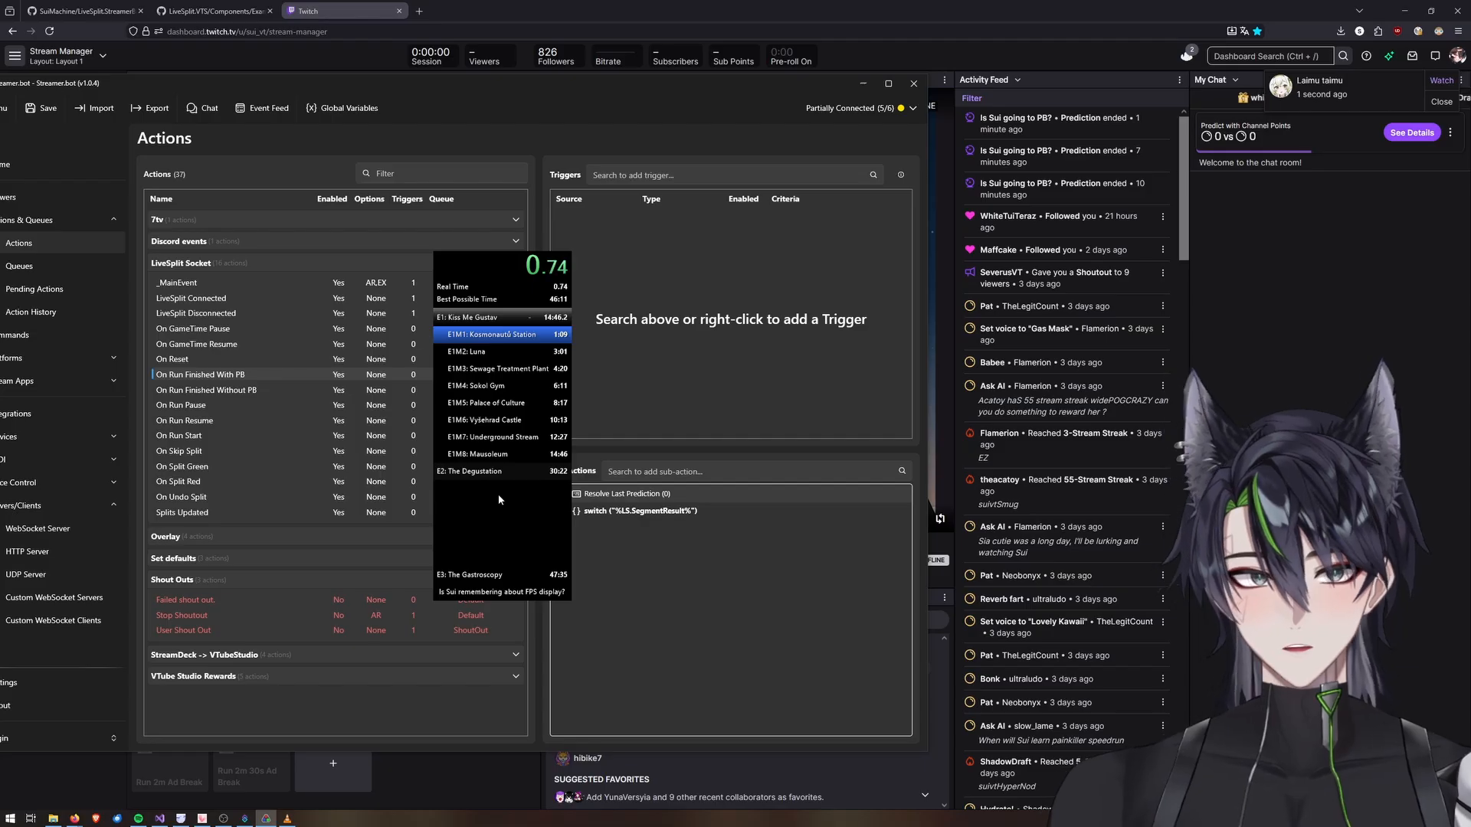
{"action": "key", "text": "KP_2"}
{"action": "key", "text": "KP_2"}
{"action": "key", "text": "KP_2"}
{"action": "key", "text": "KP_2"}
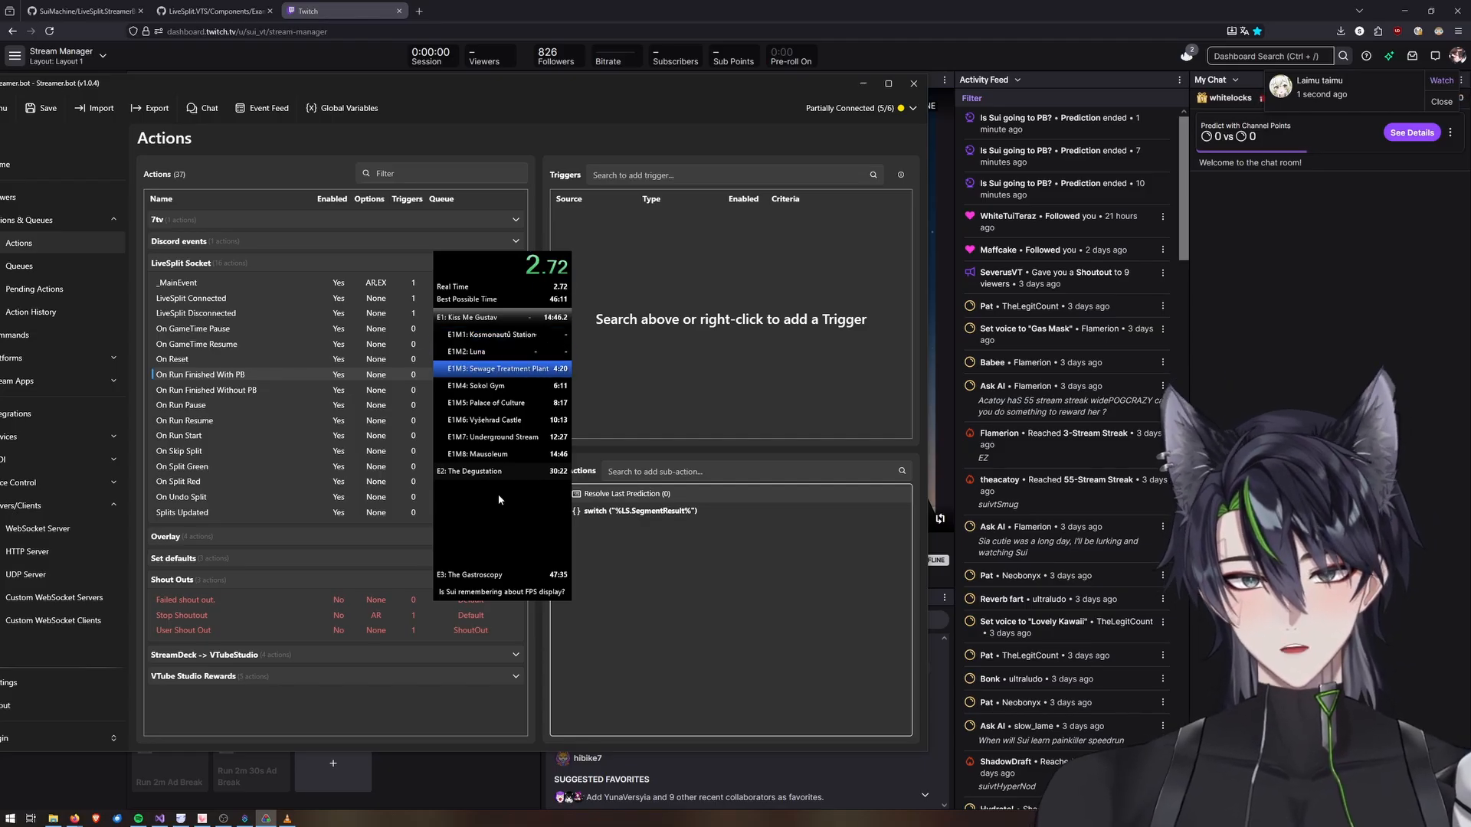
{"action": "key", "text": "KP_2"}
{"action": "key", "text": "KP_2"}
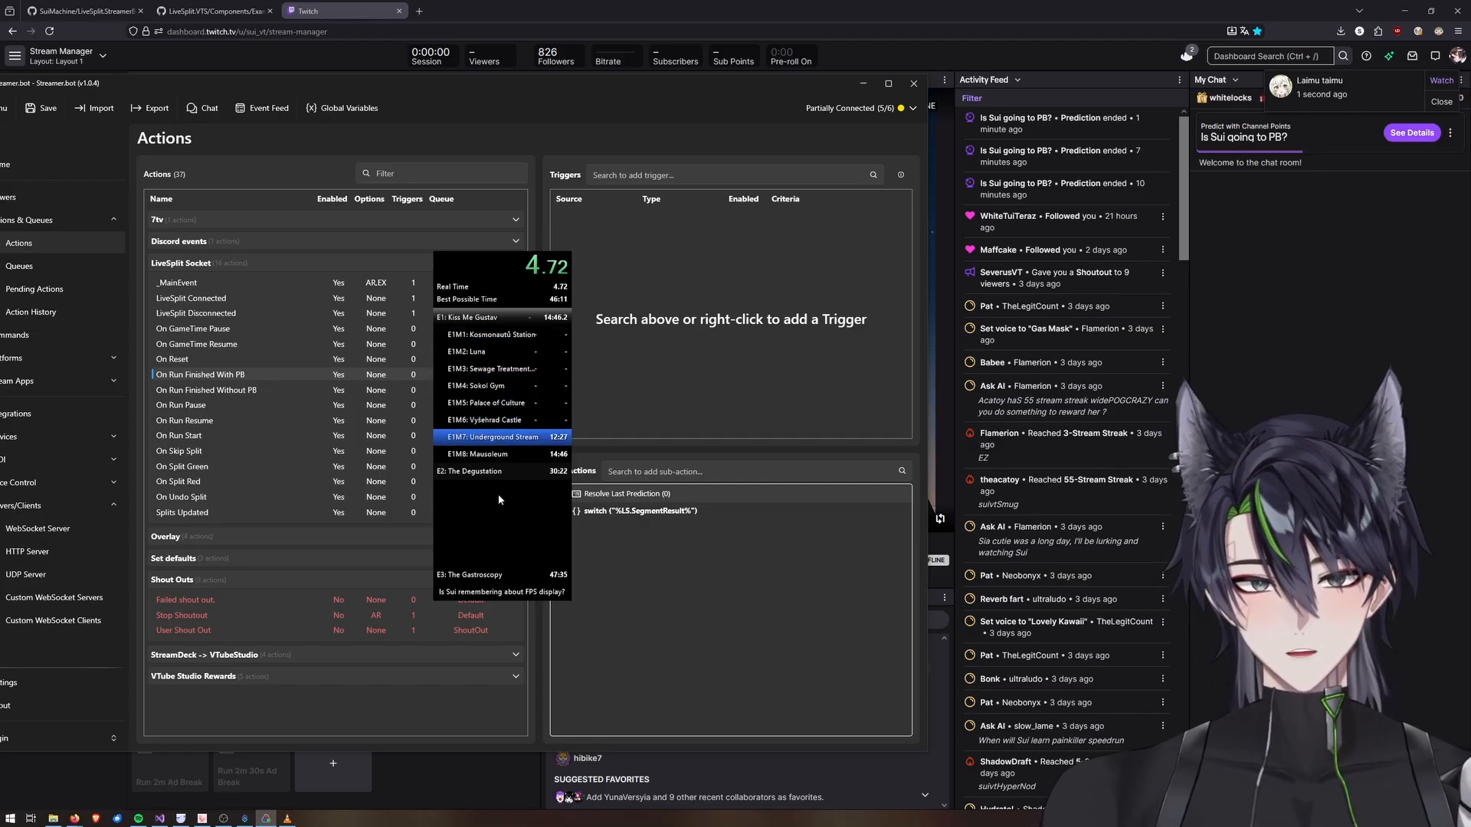
{"action": "key", "text": "KP_2"}
{"action": "key", "text": "KP_2"}
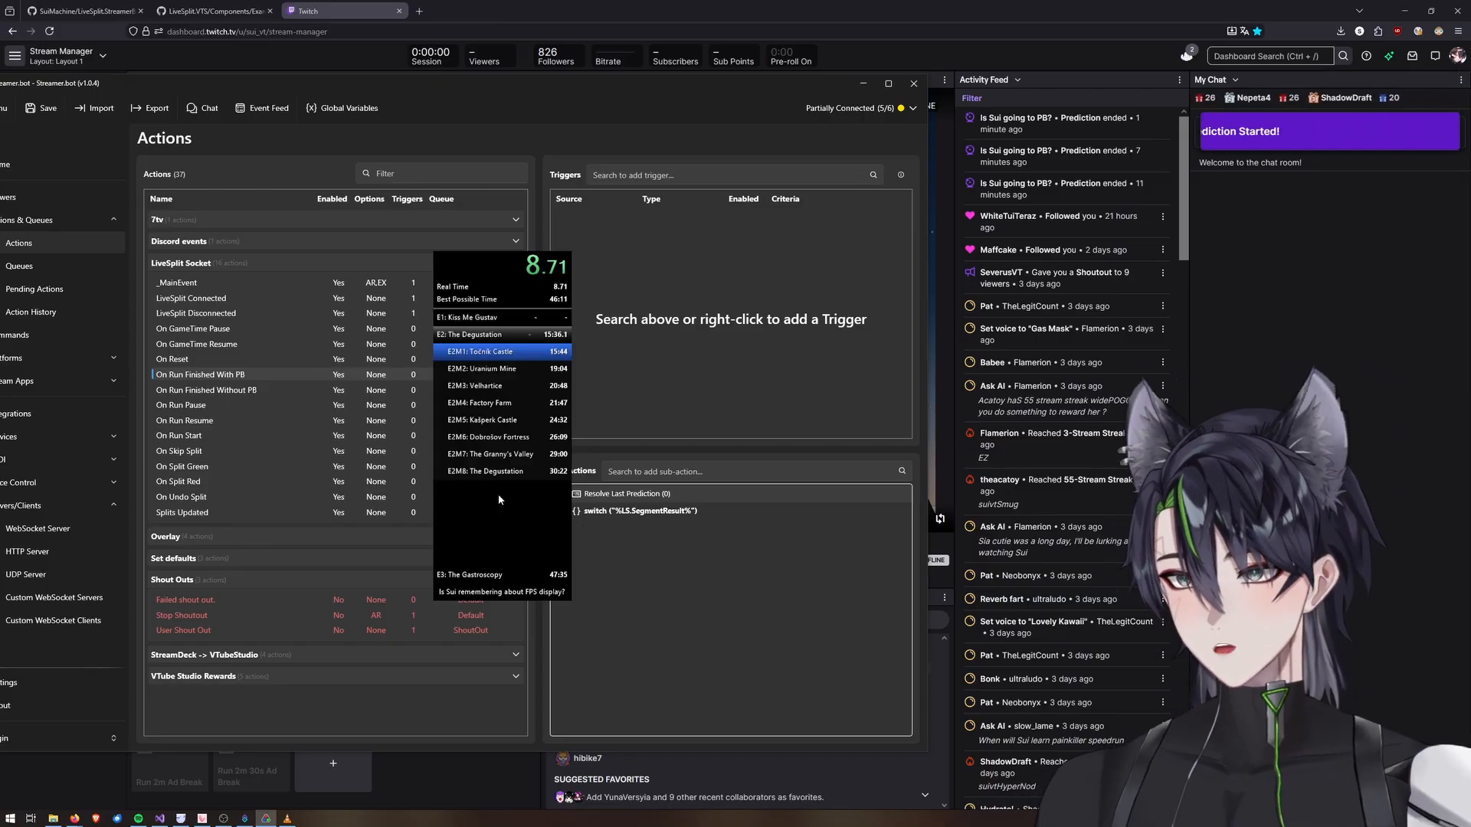
{"action": "key", "text": "KP_2"}
{"action": "key", "text": "KP_2"}
{"action": "key", "text": "KP_2"}
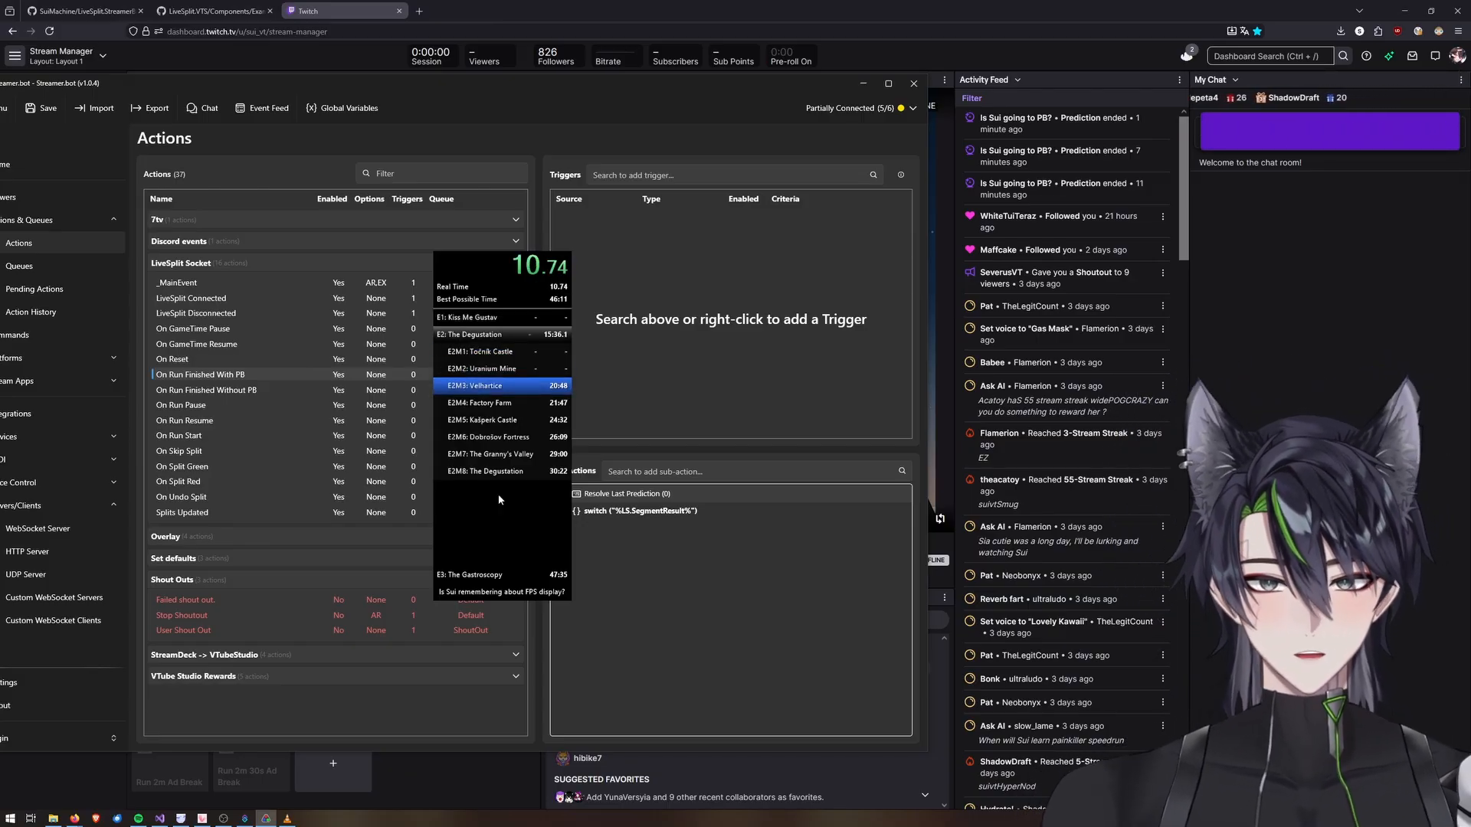
{"action": "key", "text": "KP_2"}
{"action": "key", "text": "KP_2"}
{"action": "key", "text": "KP_2"}
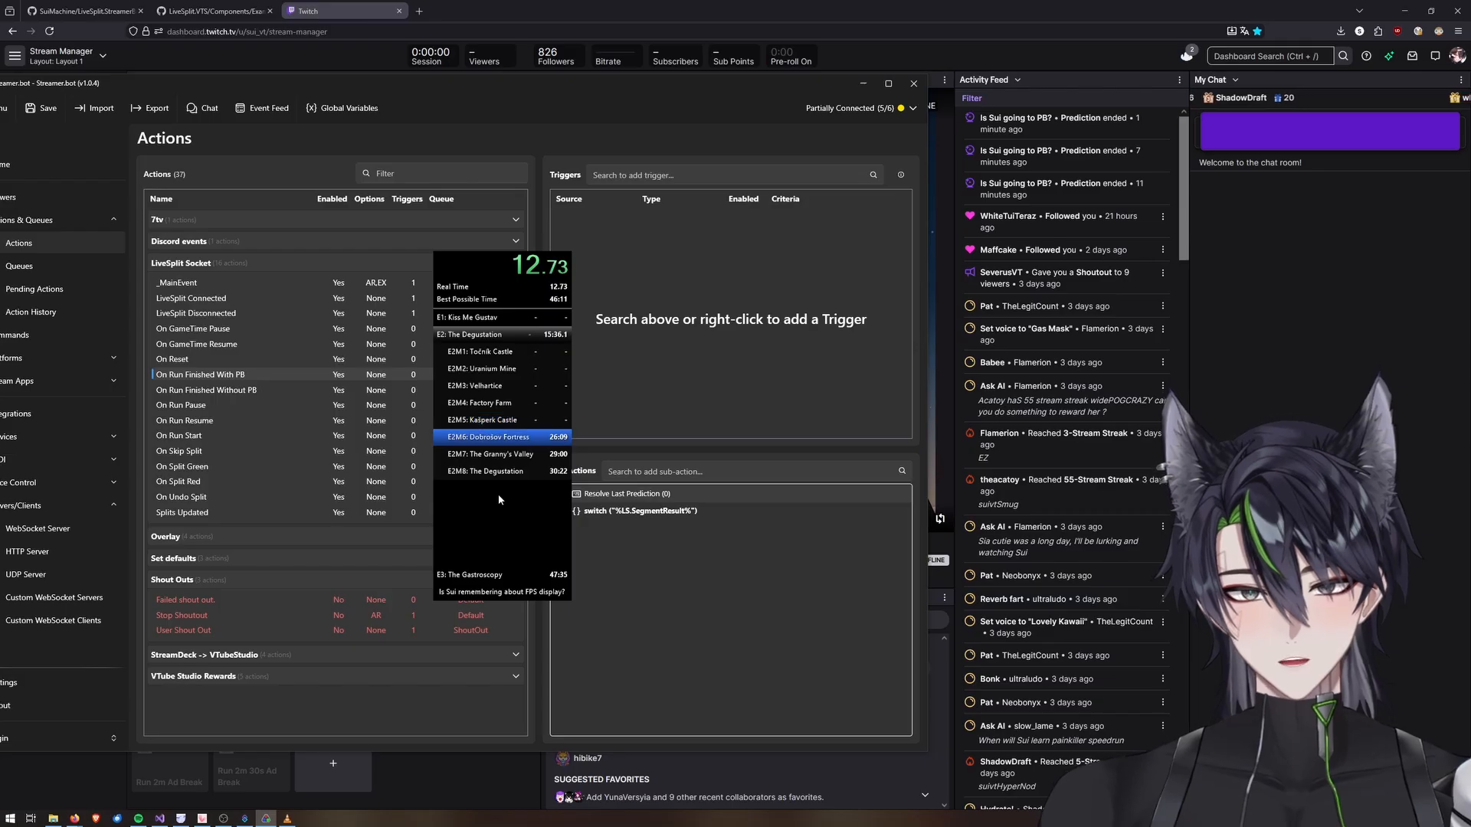
{"action": "key", "text": "KP_2"}
{"action": "key", "text": "KP_2"}
{"action": "key", "text": "KP_2"}
{"action": "key", "text": "KP_2"}
{"action": "key", "text": "KP_2"}
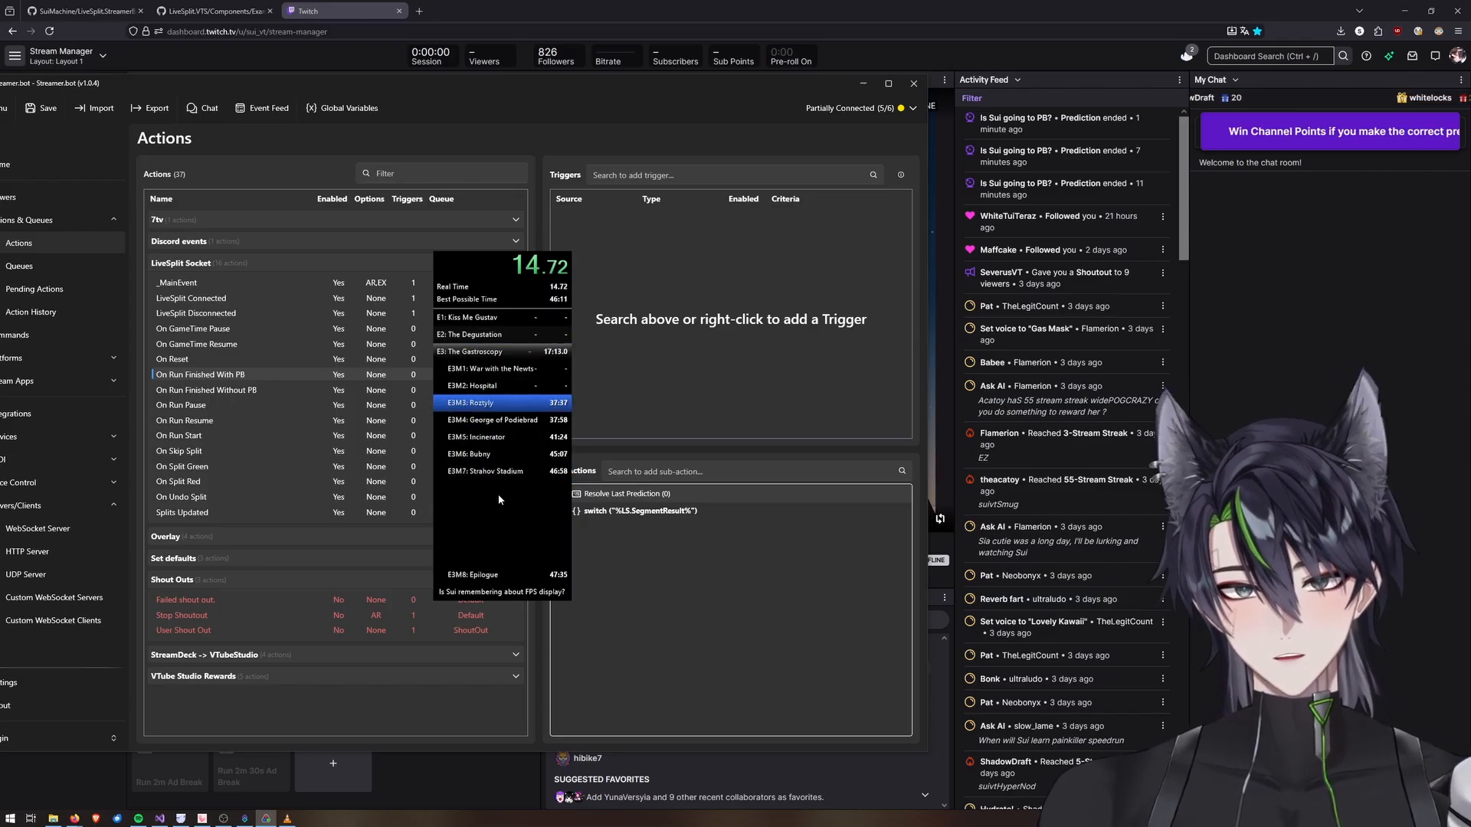
{"action": "key", "text": "KP_2"}
{"action": "key", "text": "KP_2"}
{"action": "key", "text": "KP_2"}
{"action": "key", "text": "KP_2"}
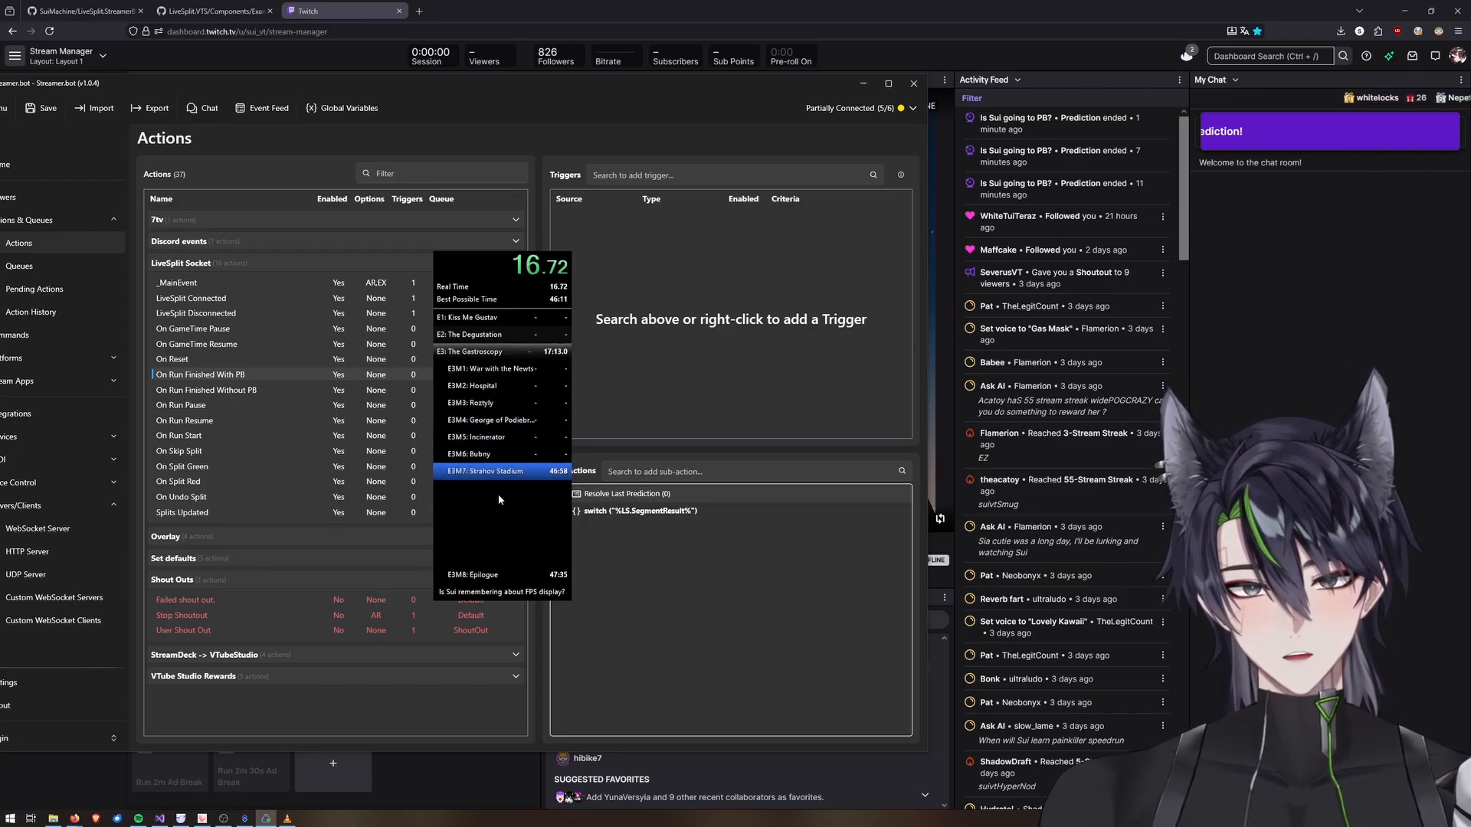
{"action": "key", "text": "KP_1"}
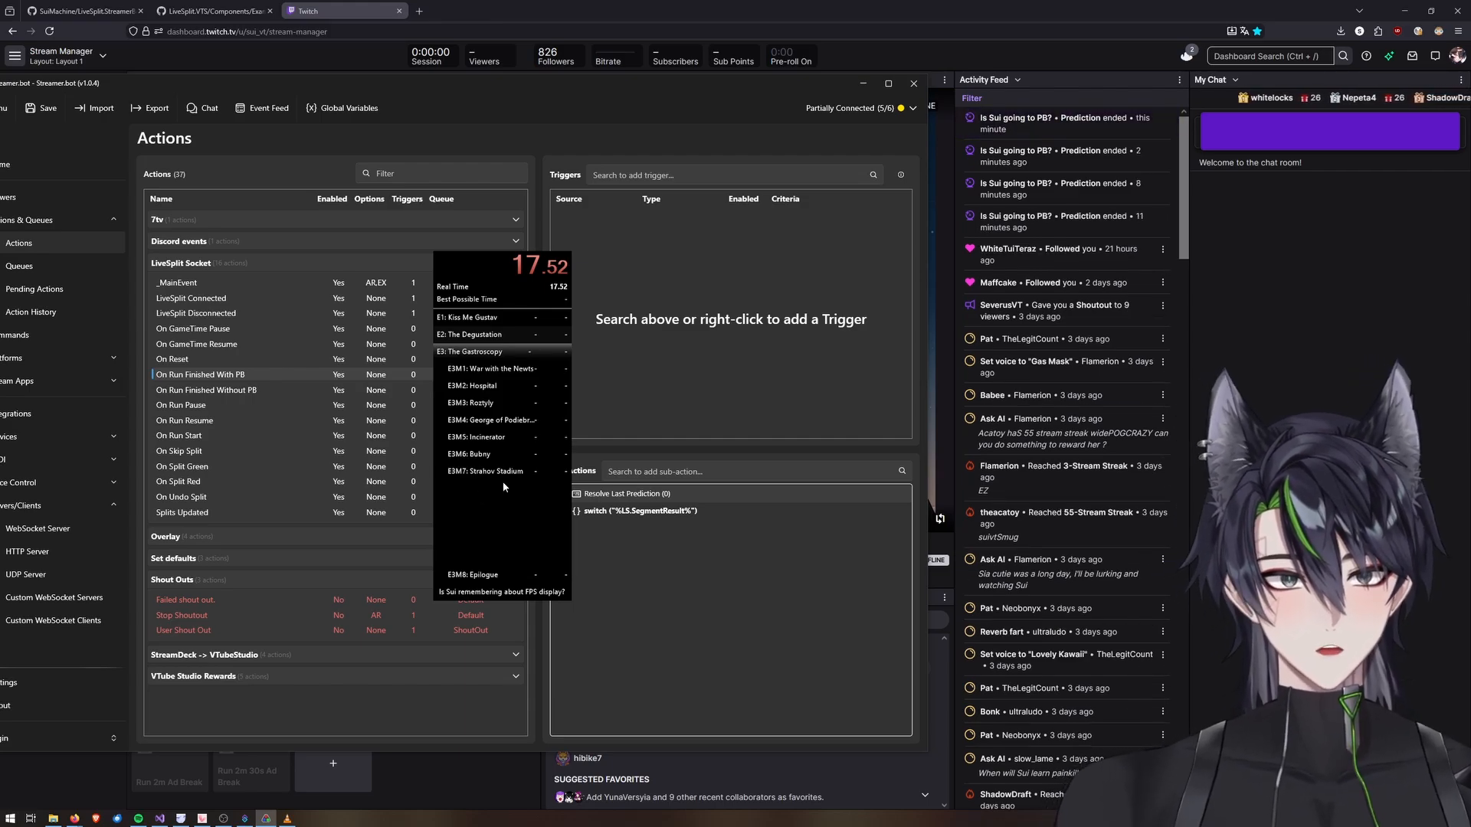
Undo splits in LiveSplit back to the Točnik Castle split while watching the Twitch dashboard.
{"action": "left_click", "coordinate": [1389, 137]}
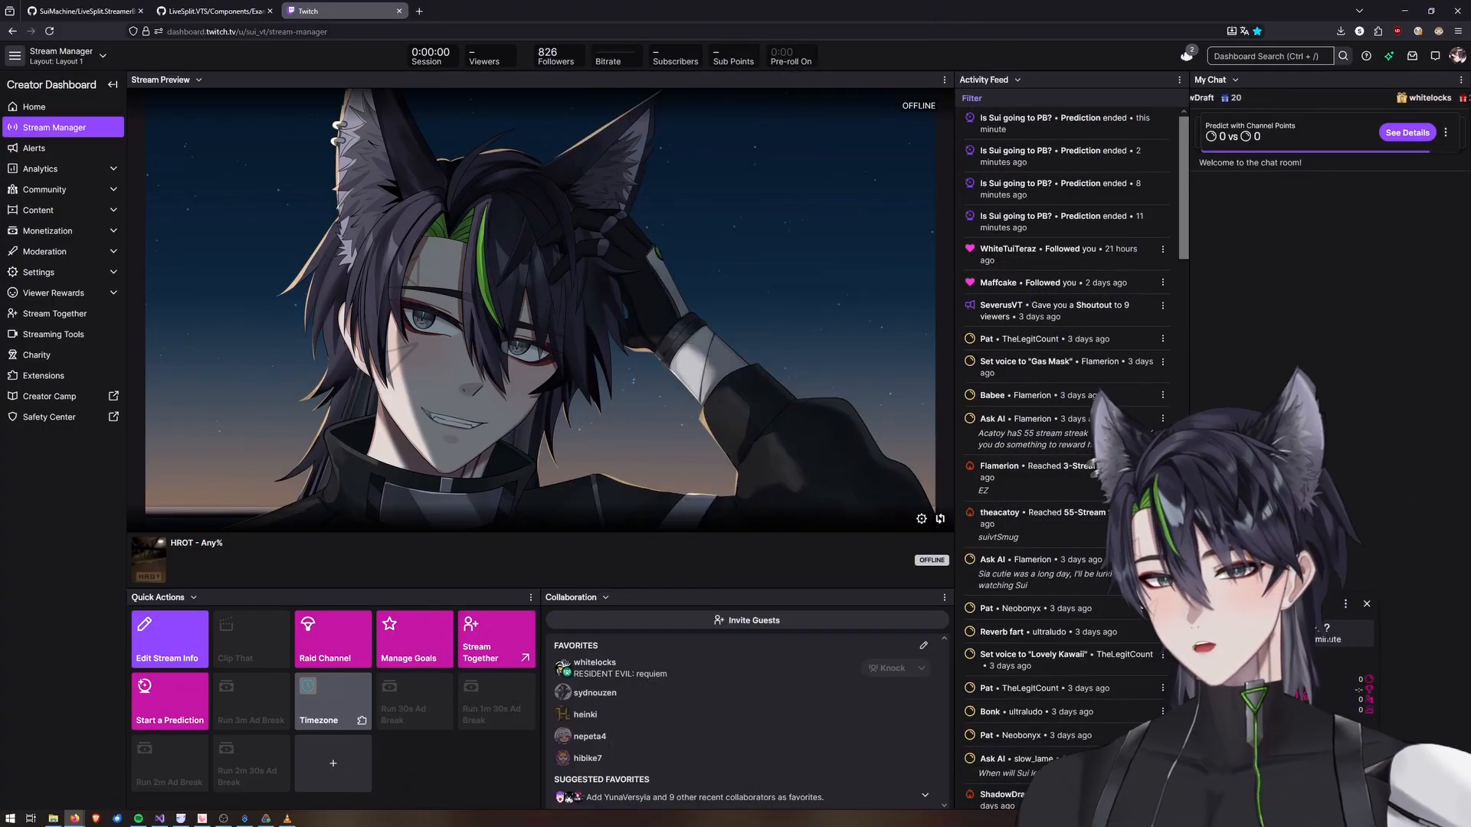
{"action": "left_click", "coordinate": [289, 819]}
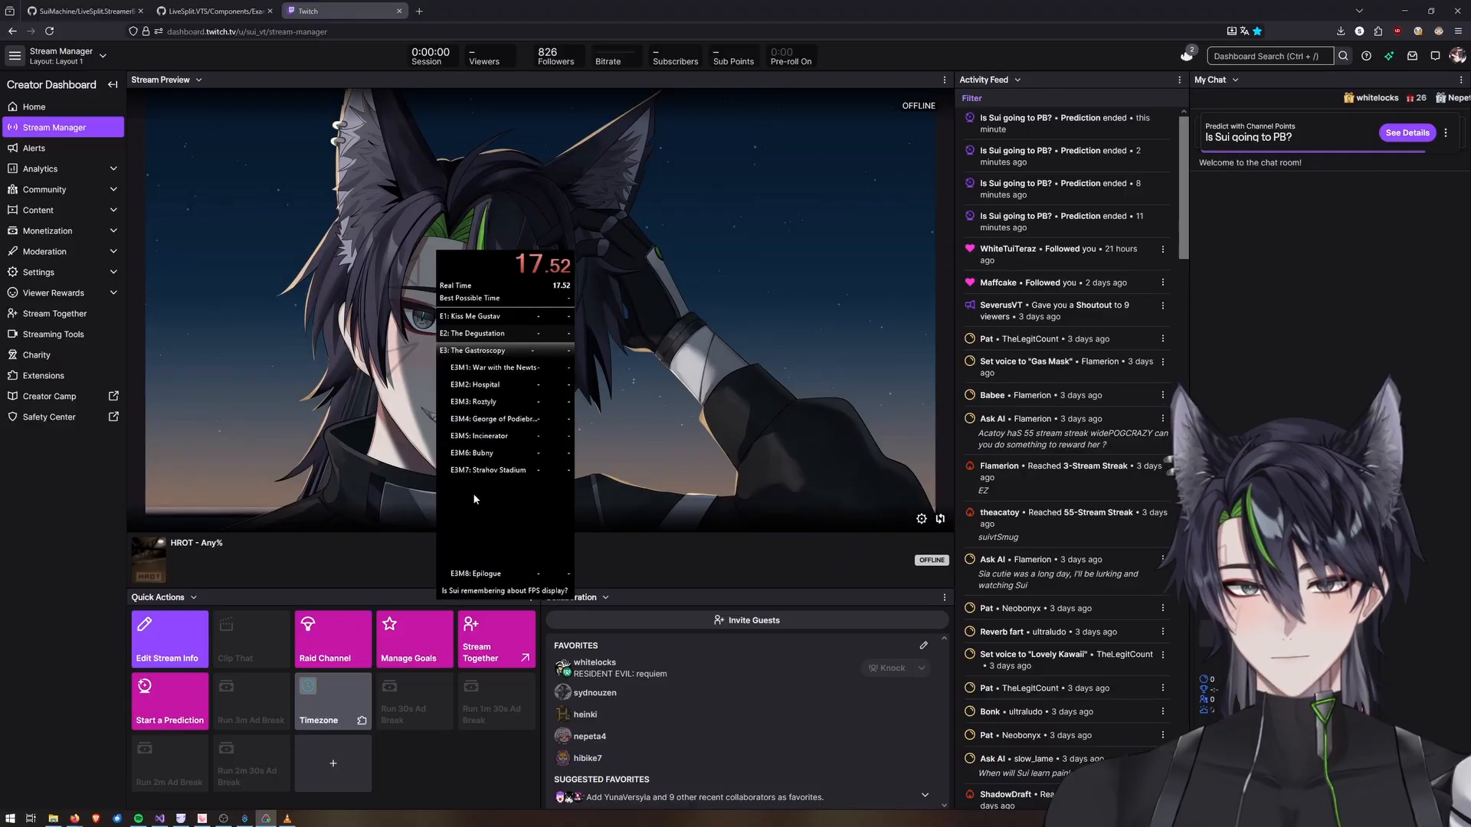
{"action": "key", "text": "KP_8"}
{"action": "key", "text": "KP_8"}
{"action": "key", "text": "KP_8"}
{"action": "key", "text": "KP_8"}
{"action": "key", "text": "KP_8"}
{"action": "key", "text": "KP_8"}
{"action": "key", "text": "KP_8"}
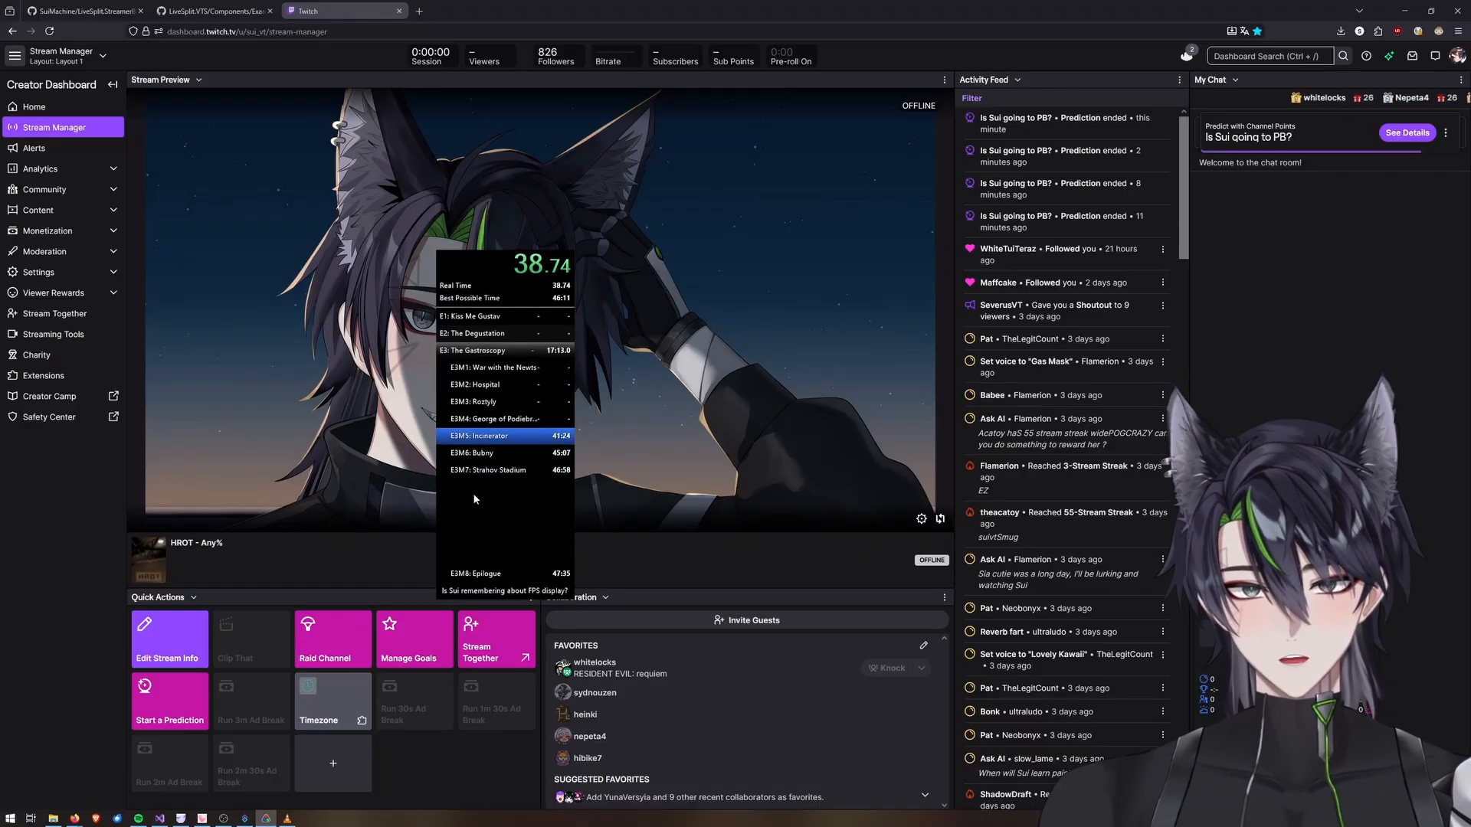
{"action": "key", "text": "KP_8"}
{"action": "key", "text": "KP_8"}
{"action": "key", "text": "KP_8"}
{"action": "key", "text": "KP_8"}
{"action": "key", "text": "KP_8"}
{"action": "key", "text": "KP_8"}
{"action": "key", "text": "KP_8"}
{"action": "key", "text": "KP_8"}
{"action": "key", "text": "KP_8"}
{"action": "key", "text": "KP_8"}
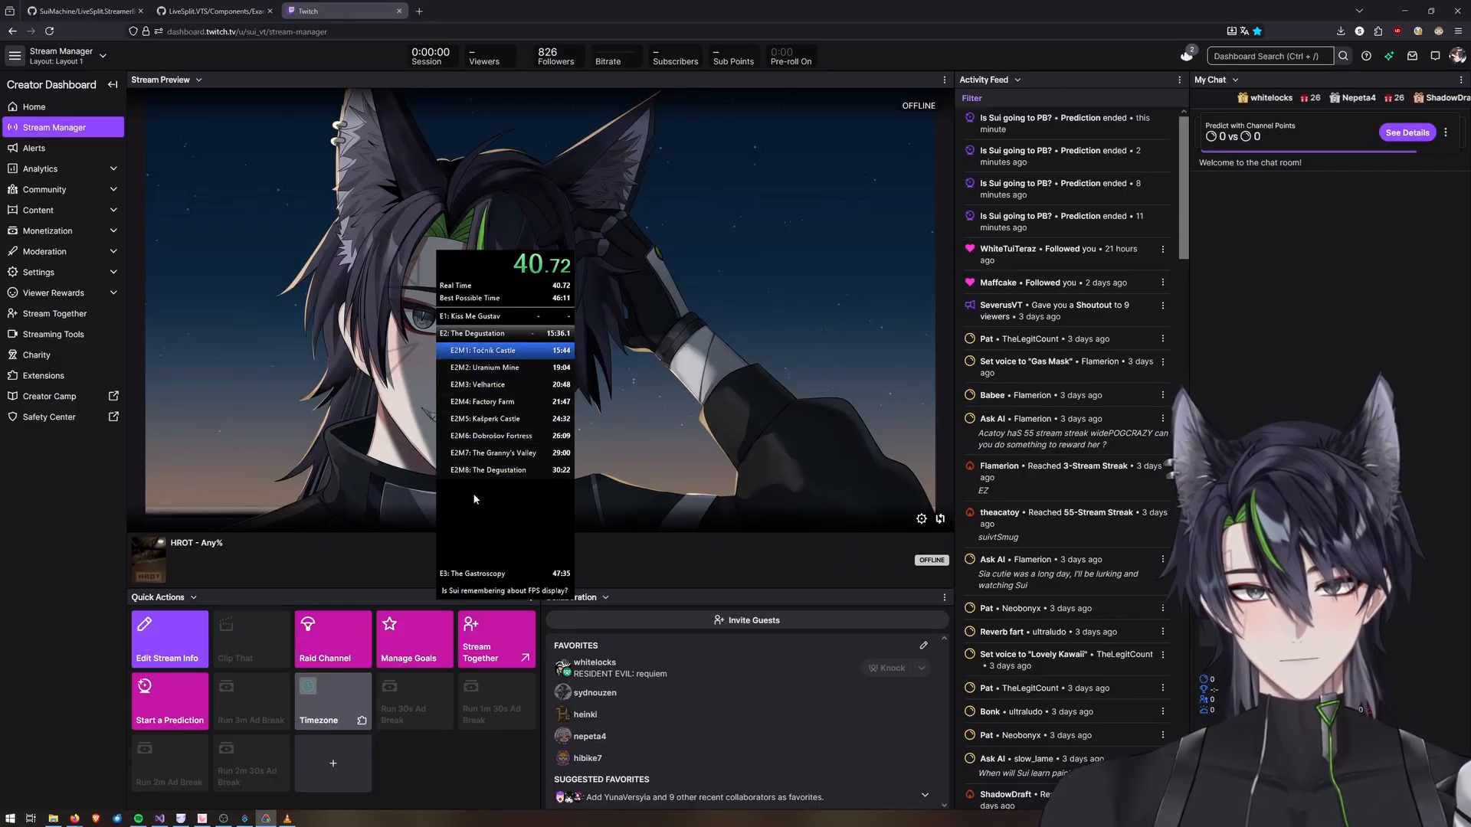
Split Točnik Castle to start the prediction, then reset the run to resolve it.
{"action": "key", "text": "KP_2"}
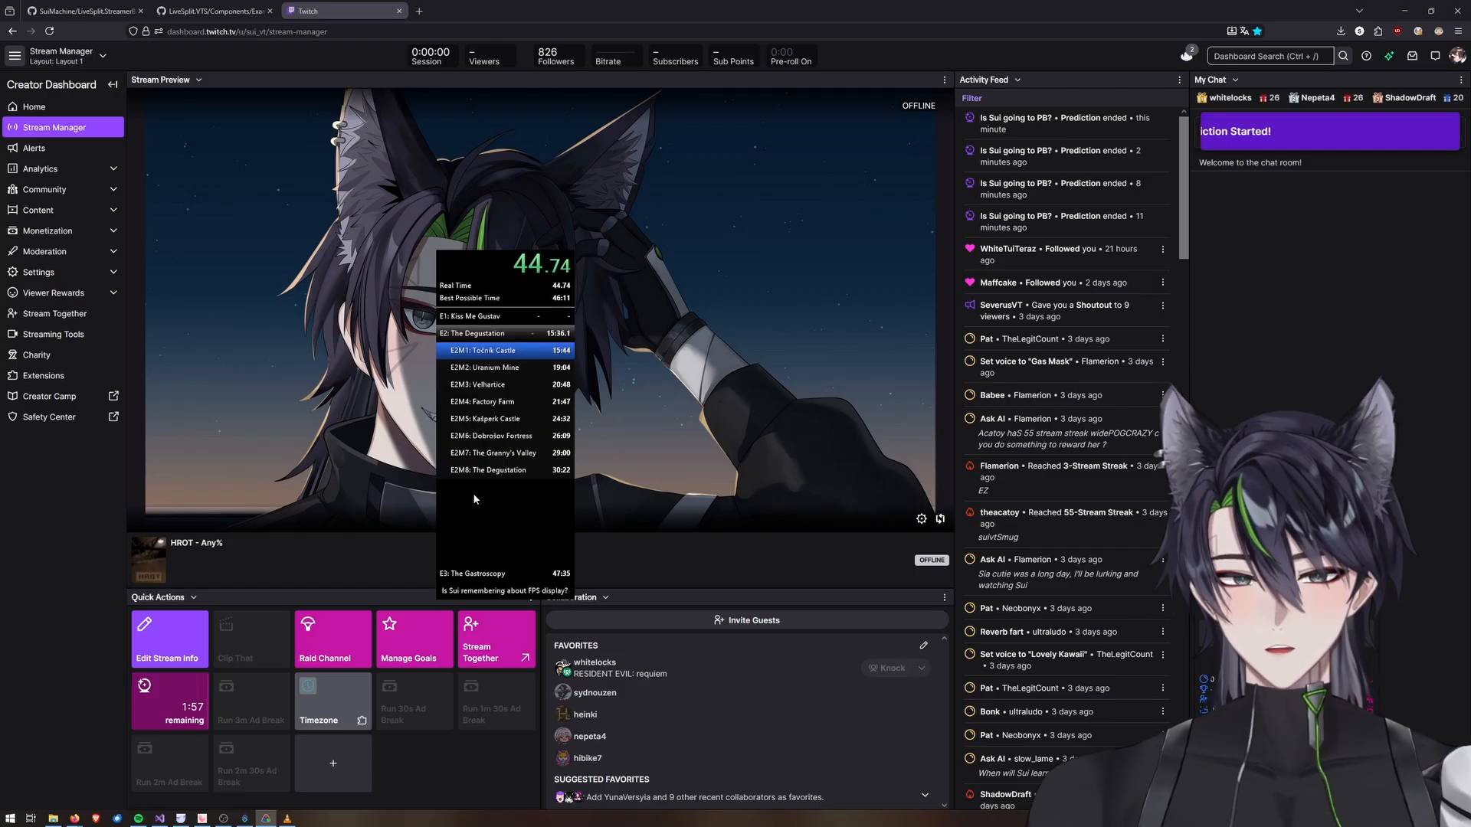
{"action": "key", "text": "KP_3"}
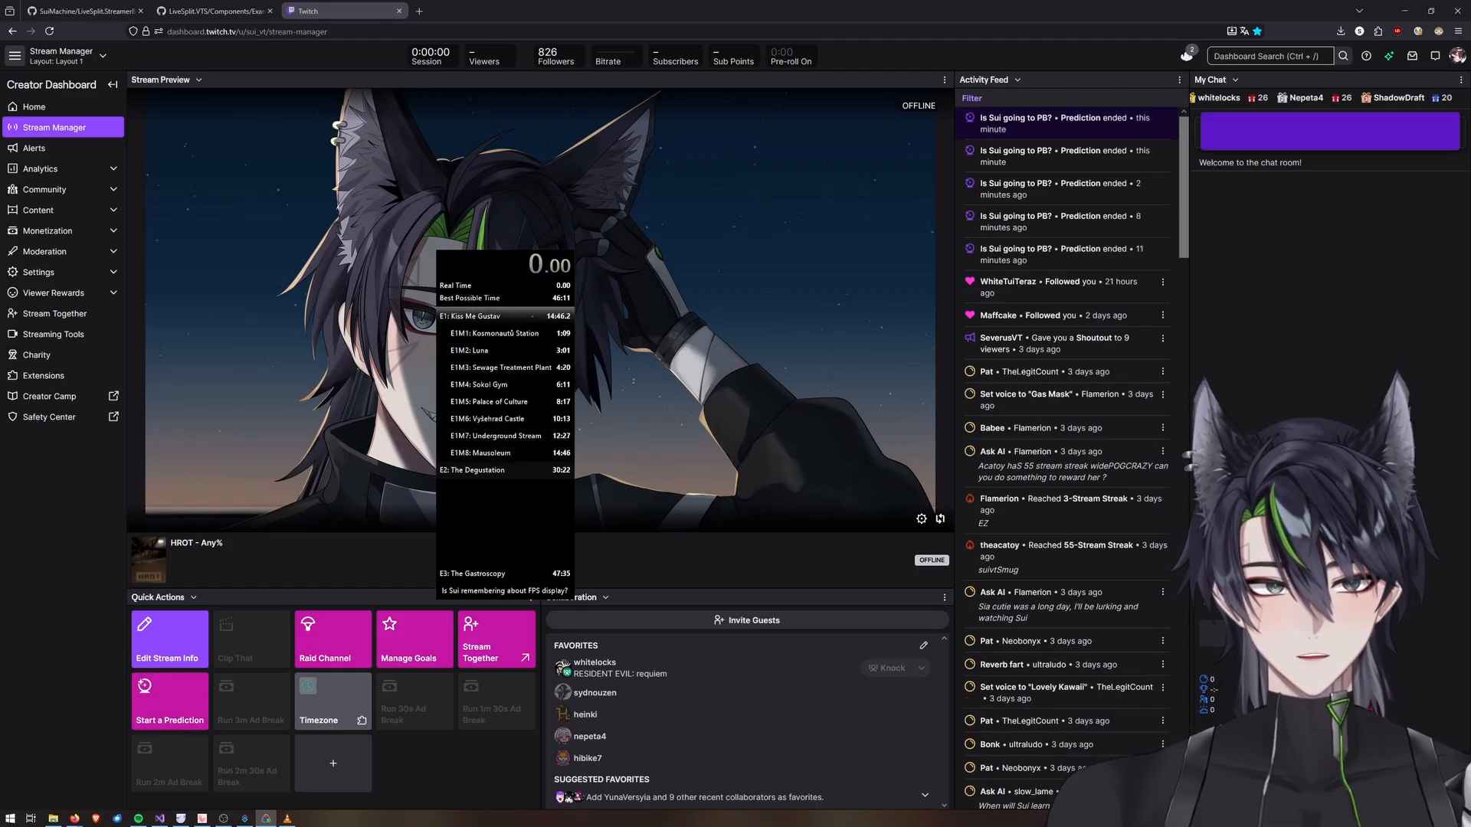
{"action": "key", "text": "alt+Tab"}
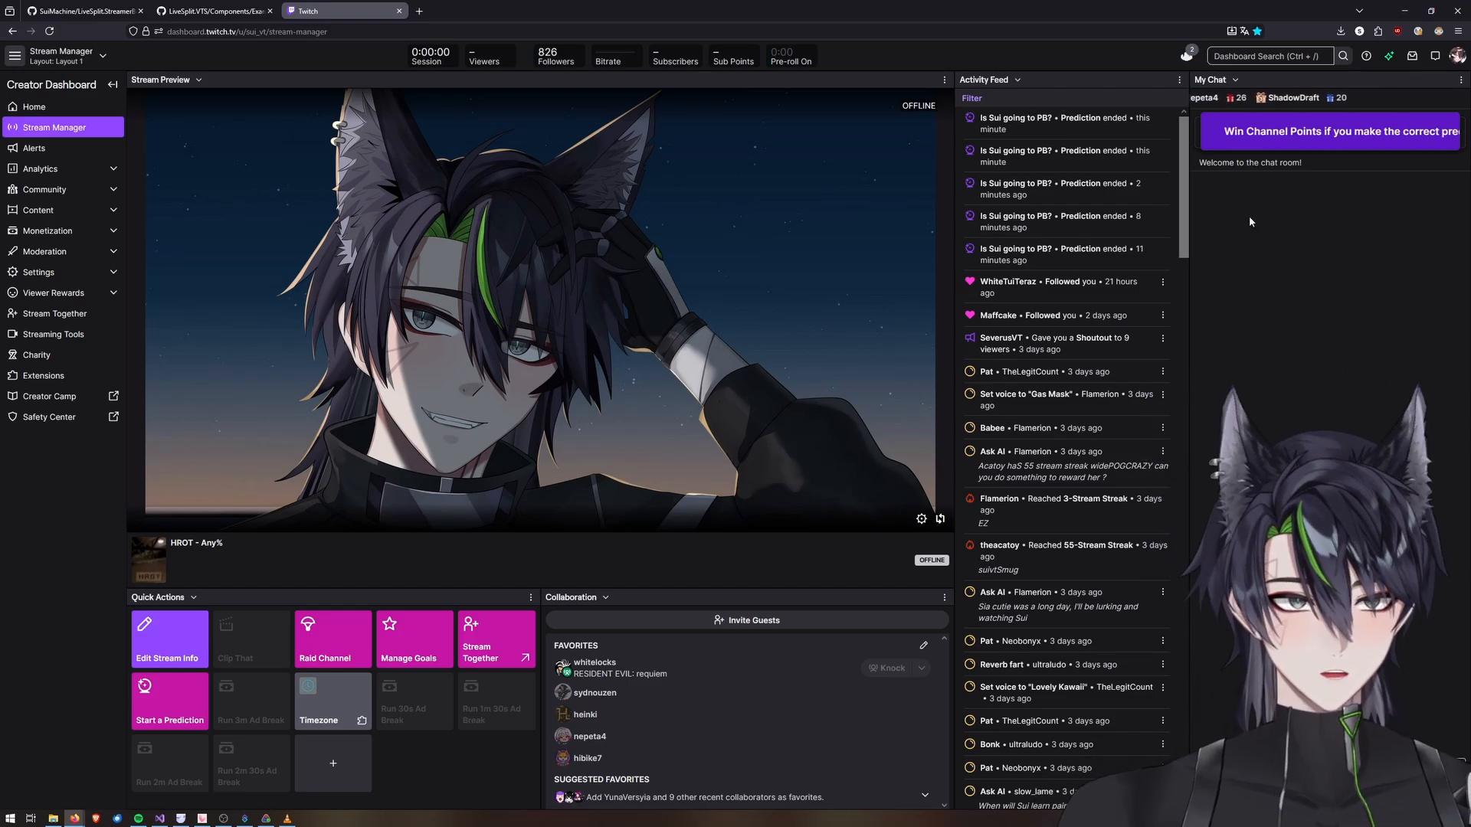
Comment out the line that clears the data argument in the main event's Execute Code sub-action, then save and compile it.
{"action": "left_click", "coordinate": [1330, 162]}
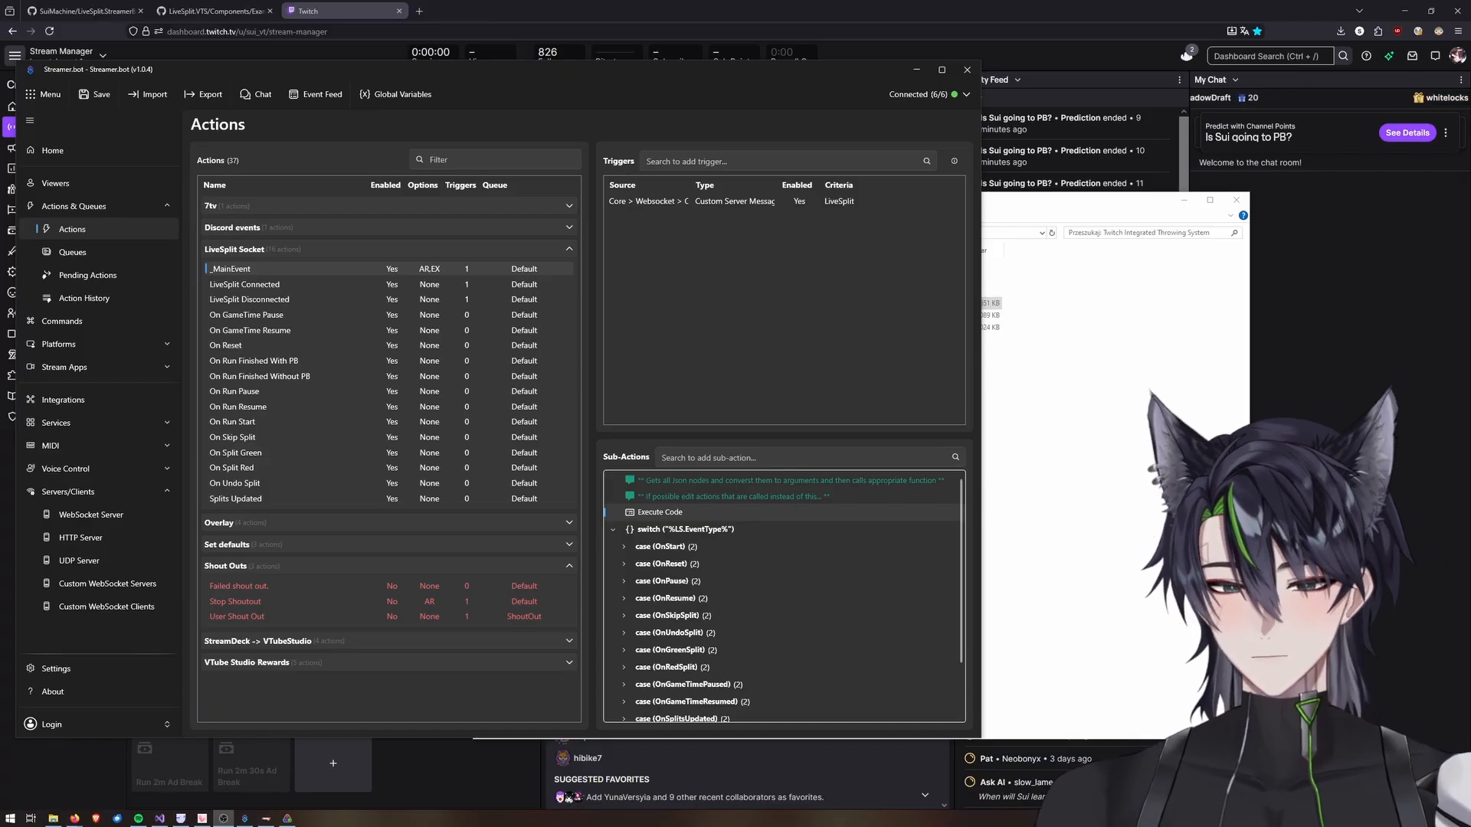
{"action": "double_click", "coordinate": [645, 512]}
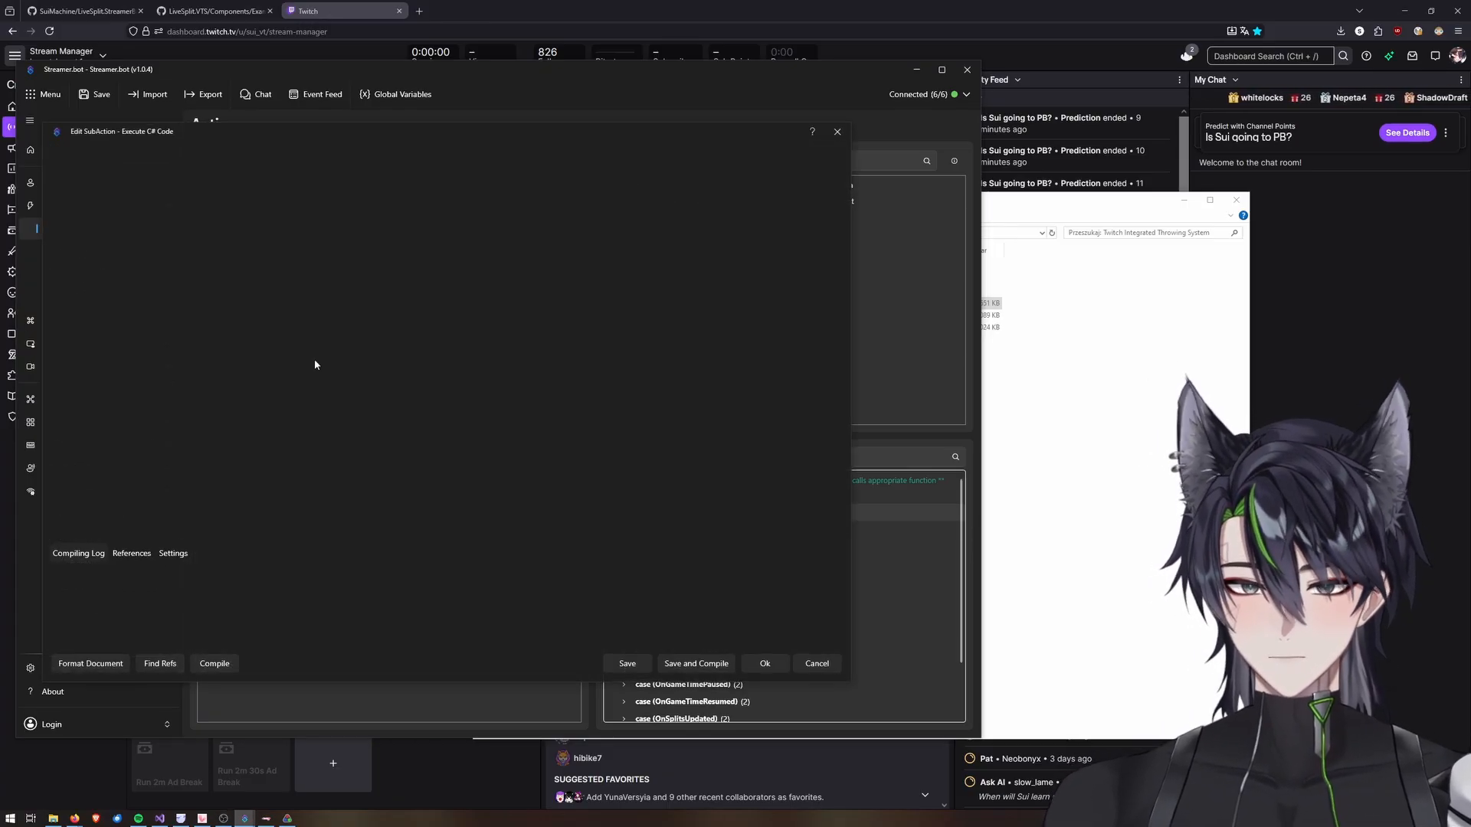
{"action": "left_click", "coordinate": [836, 134]}
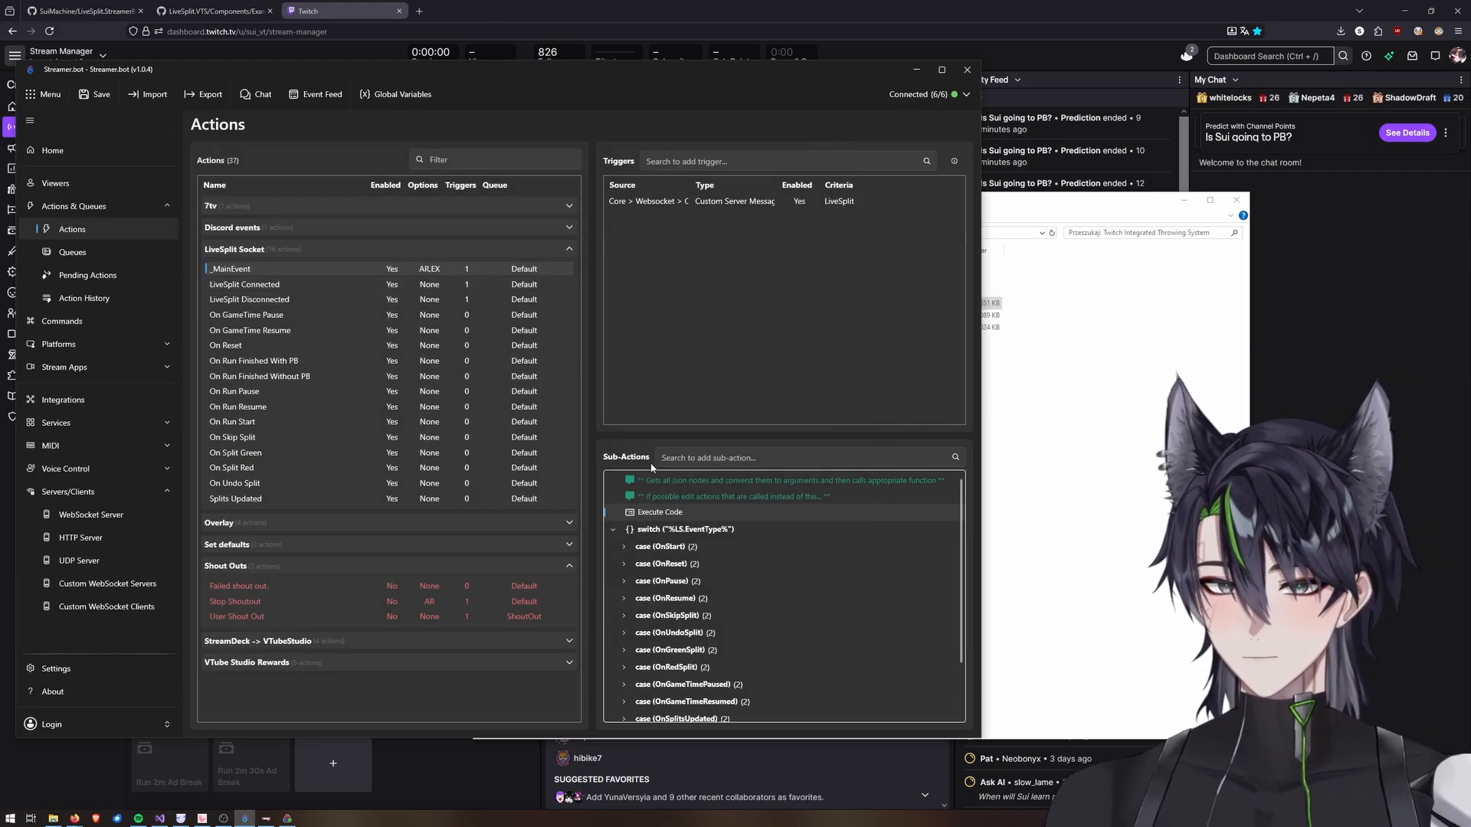
{"action": "double_click", "coordinate": [701, 514]}
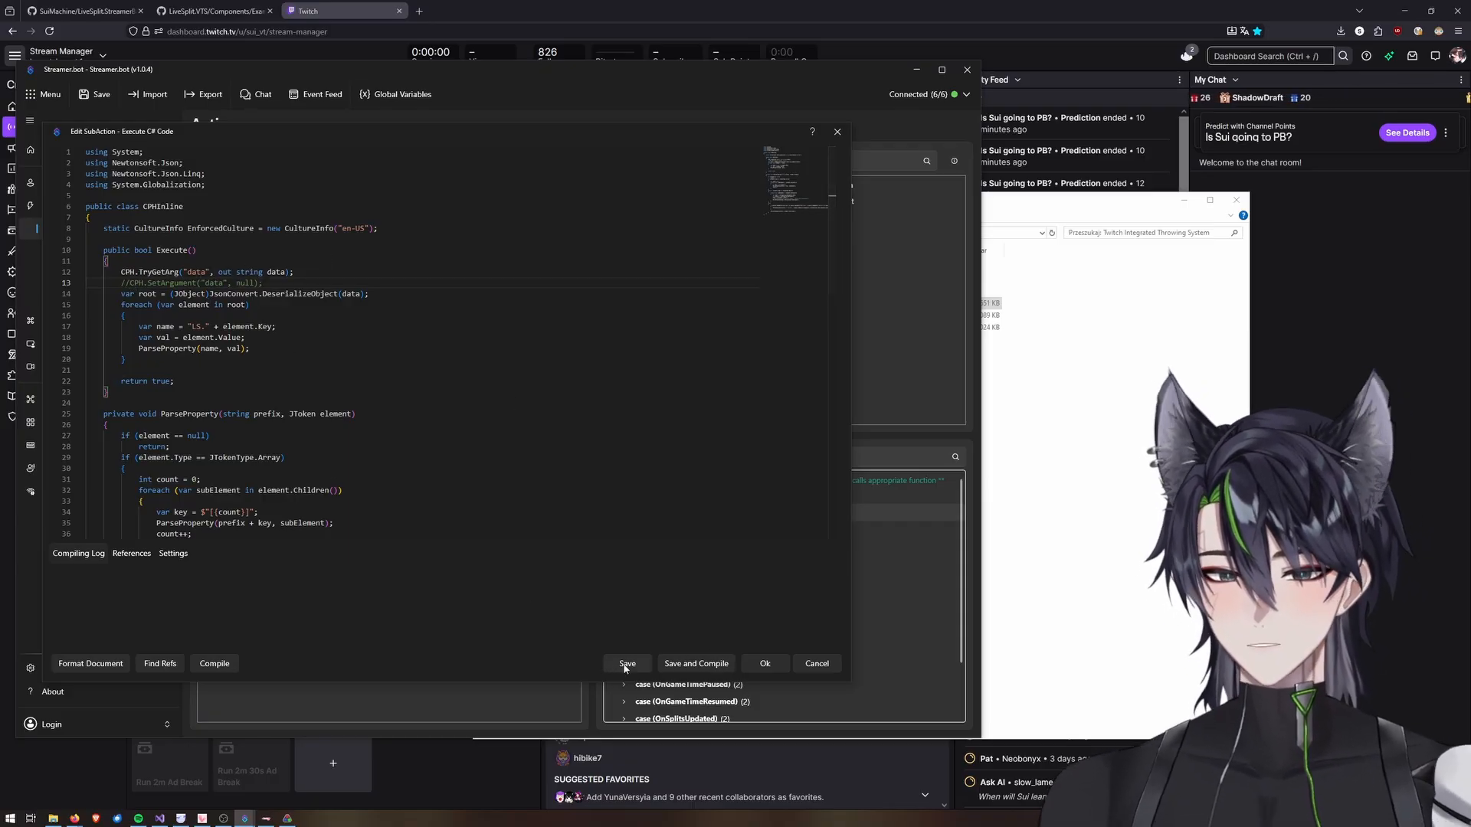
{"action": "left_click", "coordinate": [712, 665]}
Start a run in LiveSplit and split the first segment to trigger a split event.
{"action": "left_click", "coordinate": [289, 818]}
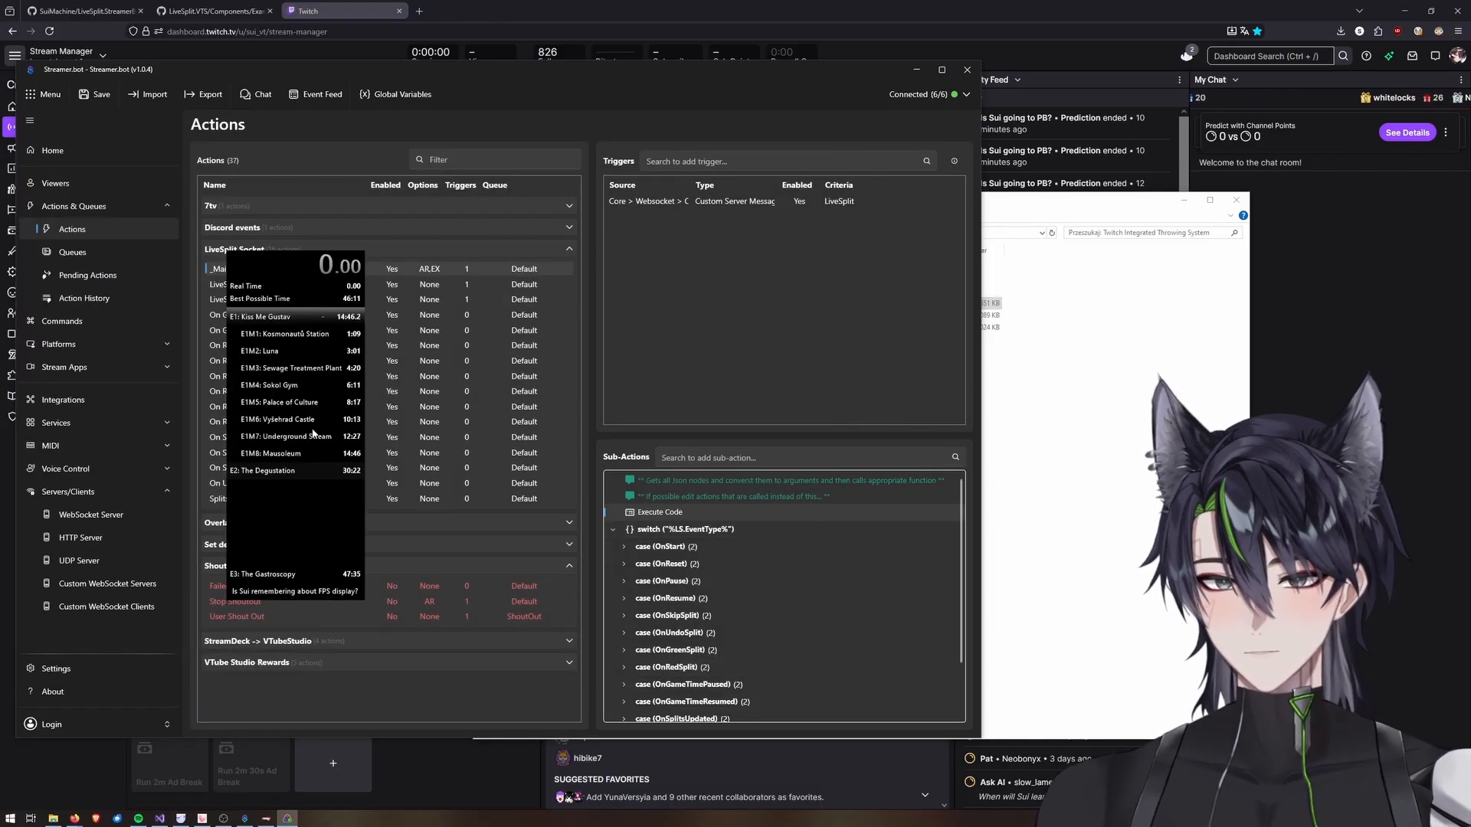
{"action": "key", "text": "KP_1"}
{"action": "key", "text": "KP_2"}
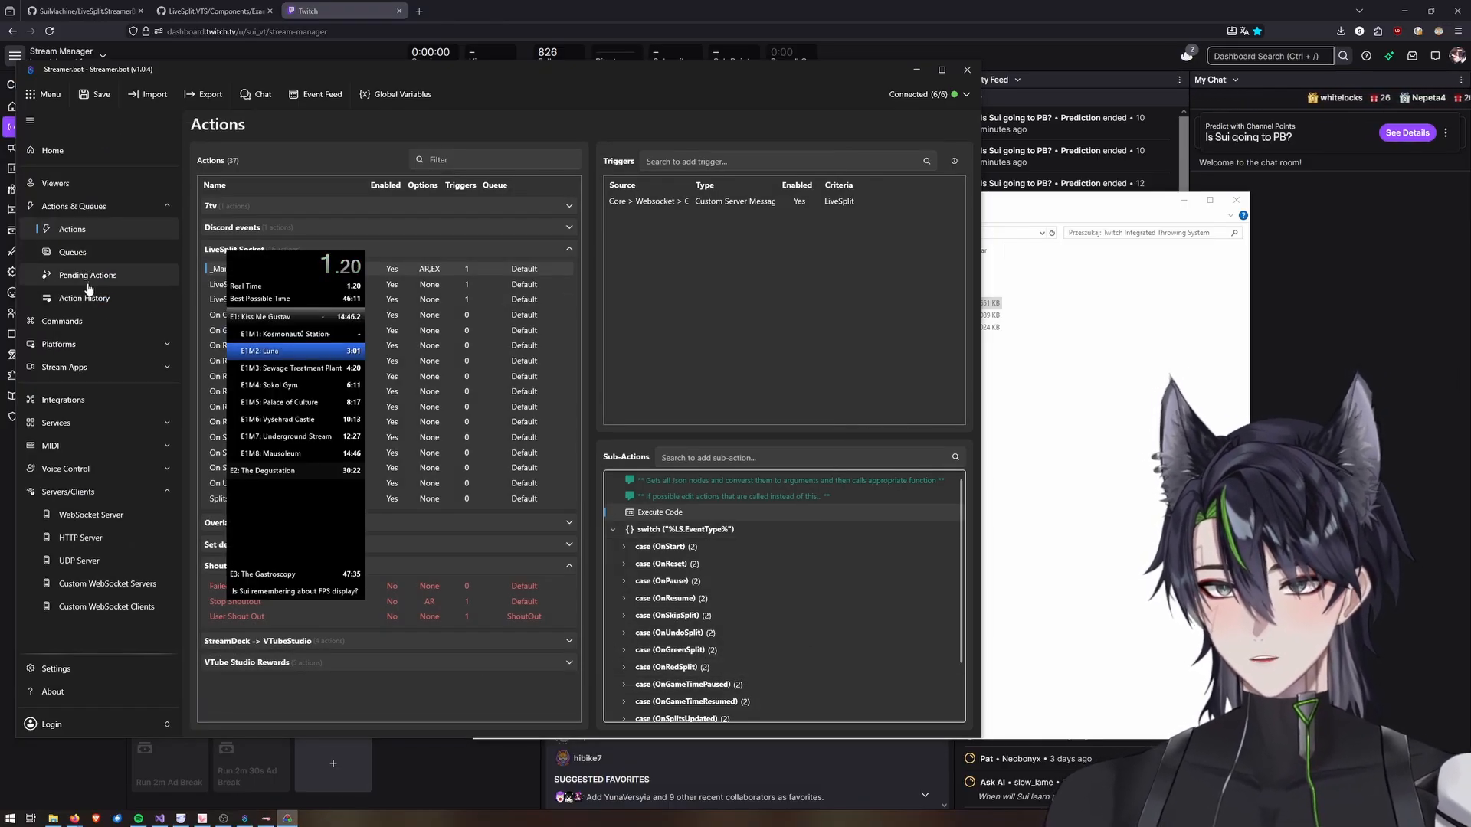
Inspect the variables of the latest On Split Green entry in the action history, widening the inspector window.
{"action": "left_click", "coordinate": [73, 298]}
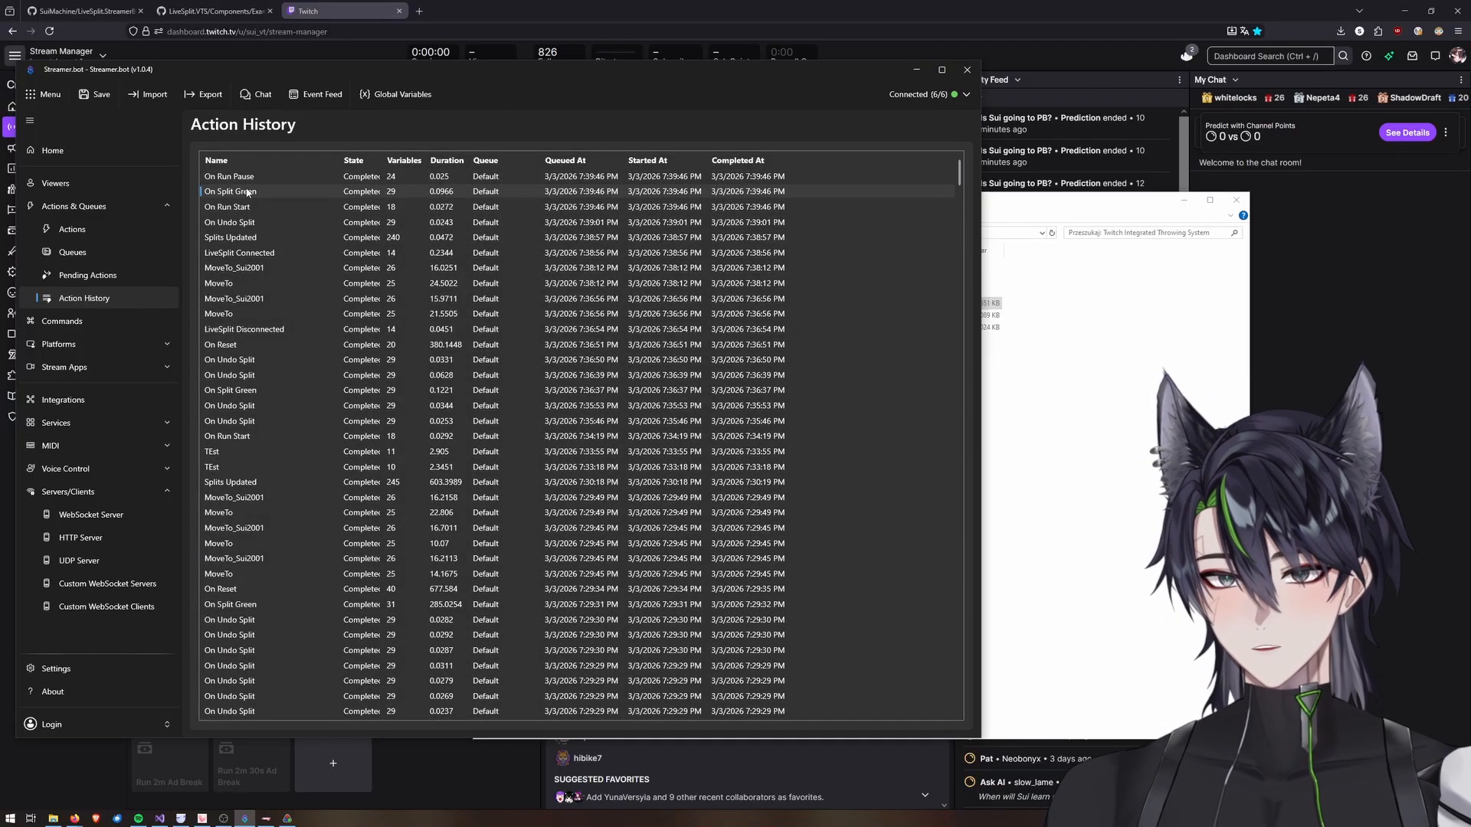
{"action": "right_click", "coordinate": [247, 191]}
{"action": "left_click", "coordinate": [283, 220]}
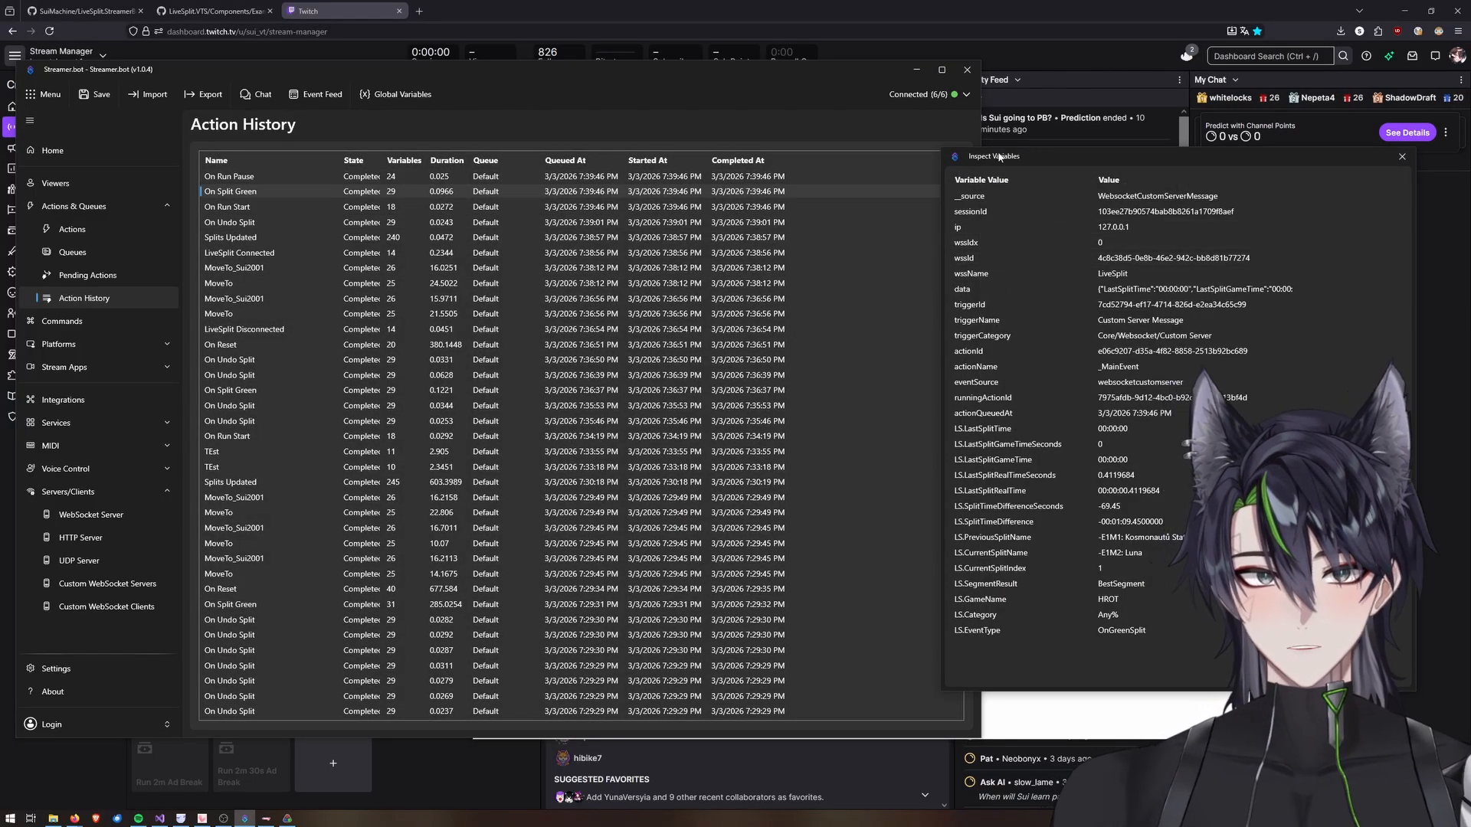
{"action": "left_click_drag", "start_coordinate": [994, 157], "coordinate": [237, 168]}
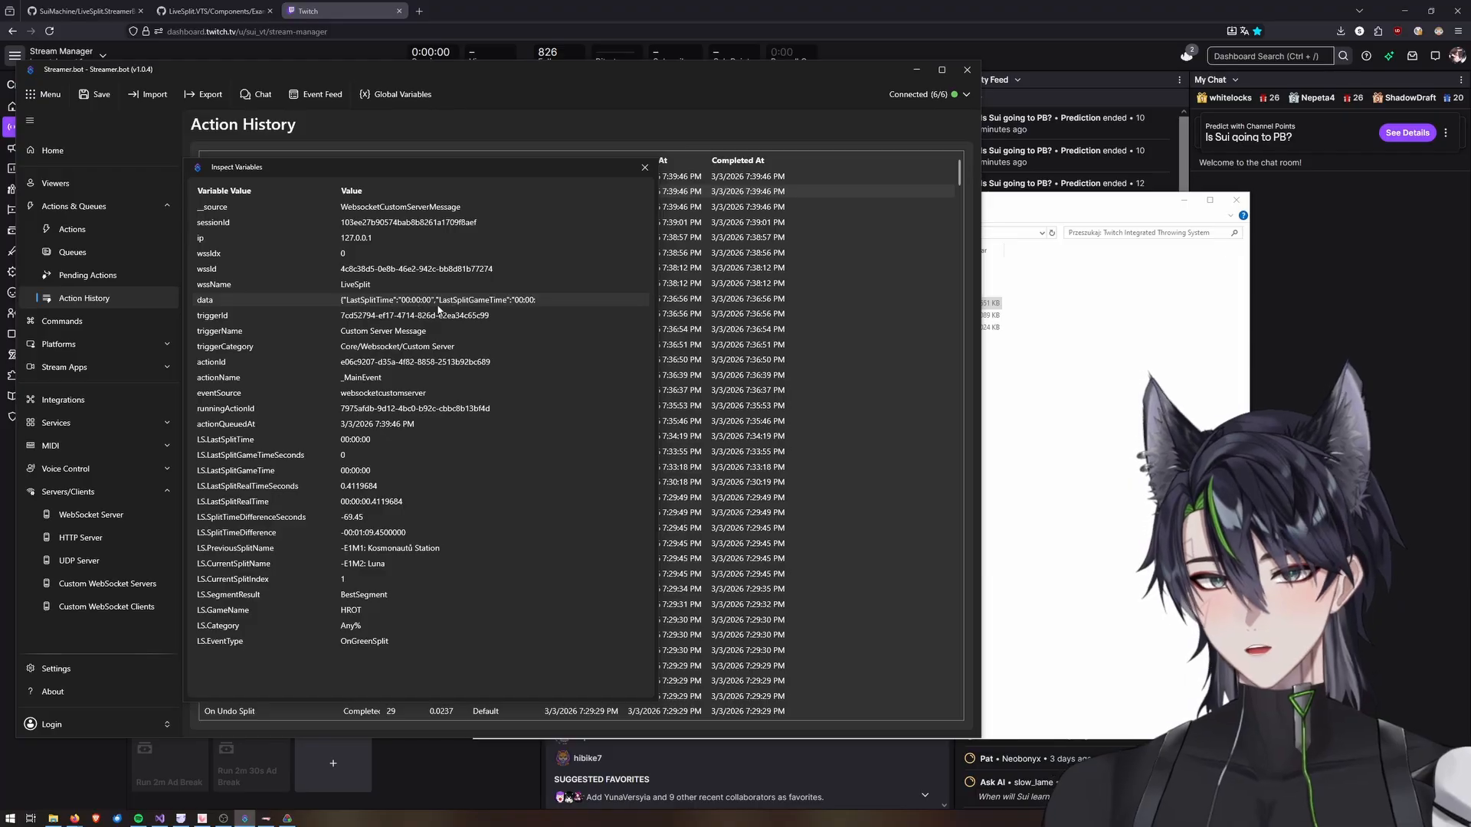
{"action": "left_click_drag", "start_coordinate": [656, 309], "coordinate": [1001, 309]}
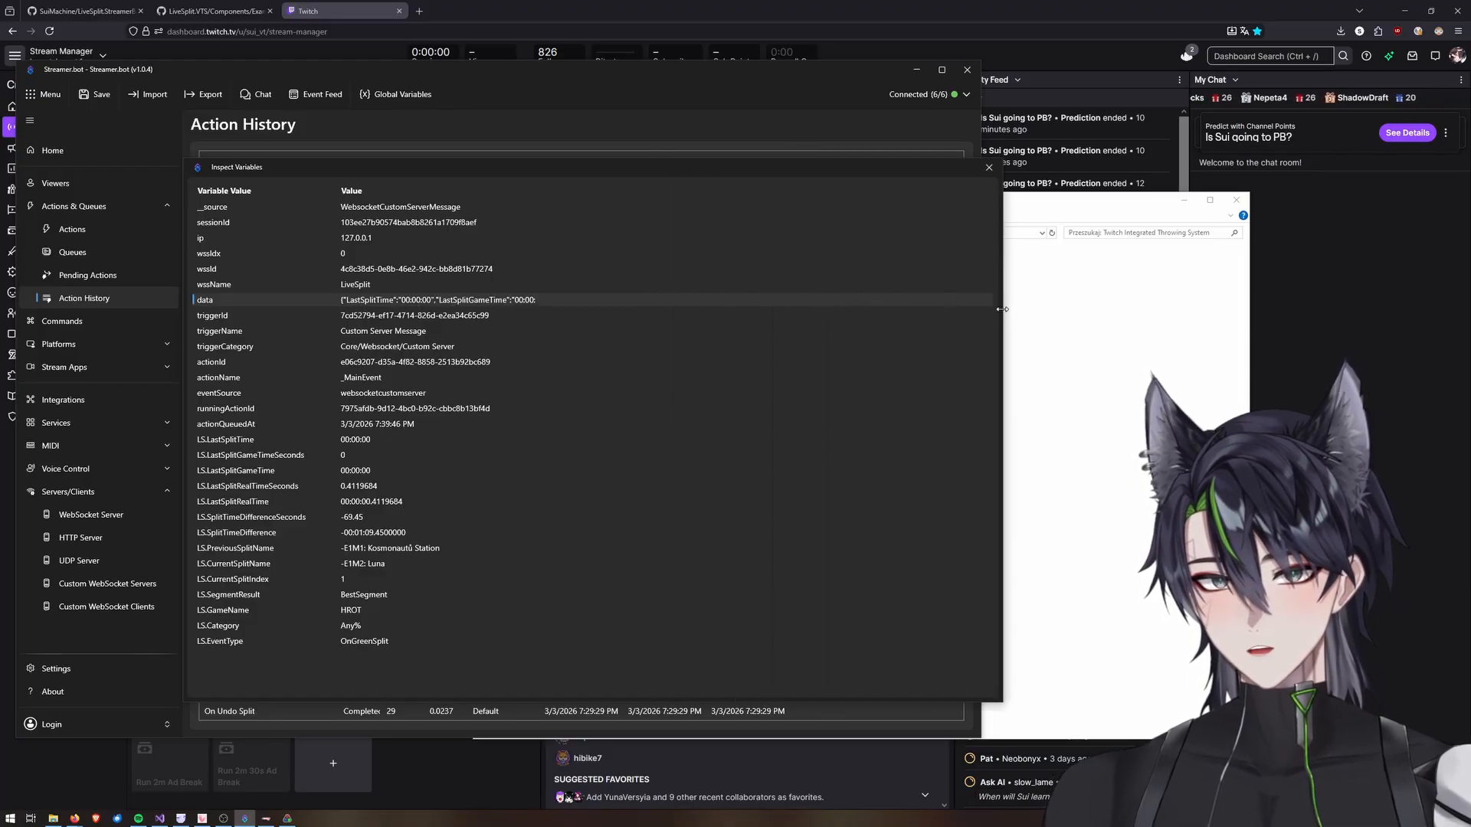
Copy the data variable's value and paste it over the contents of the new Notepad++ tab to read the JSON.
{"action": "right_click", "coordinate": [482, 301]}
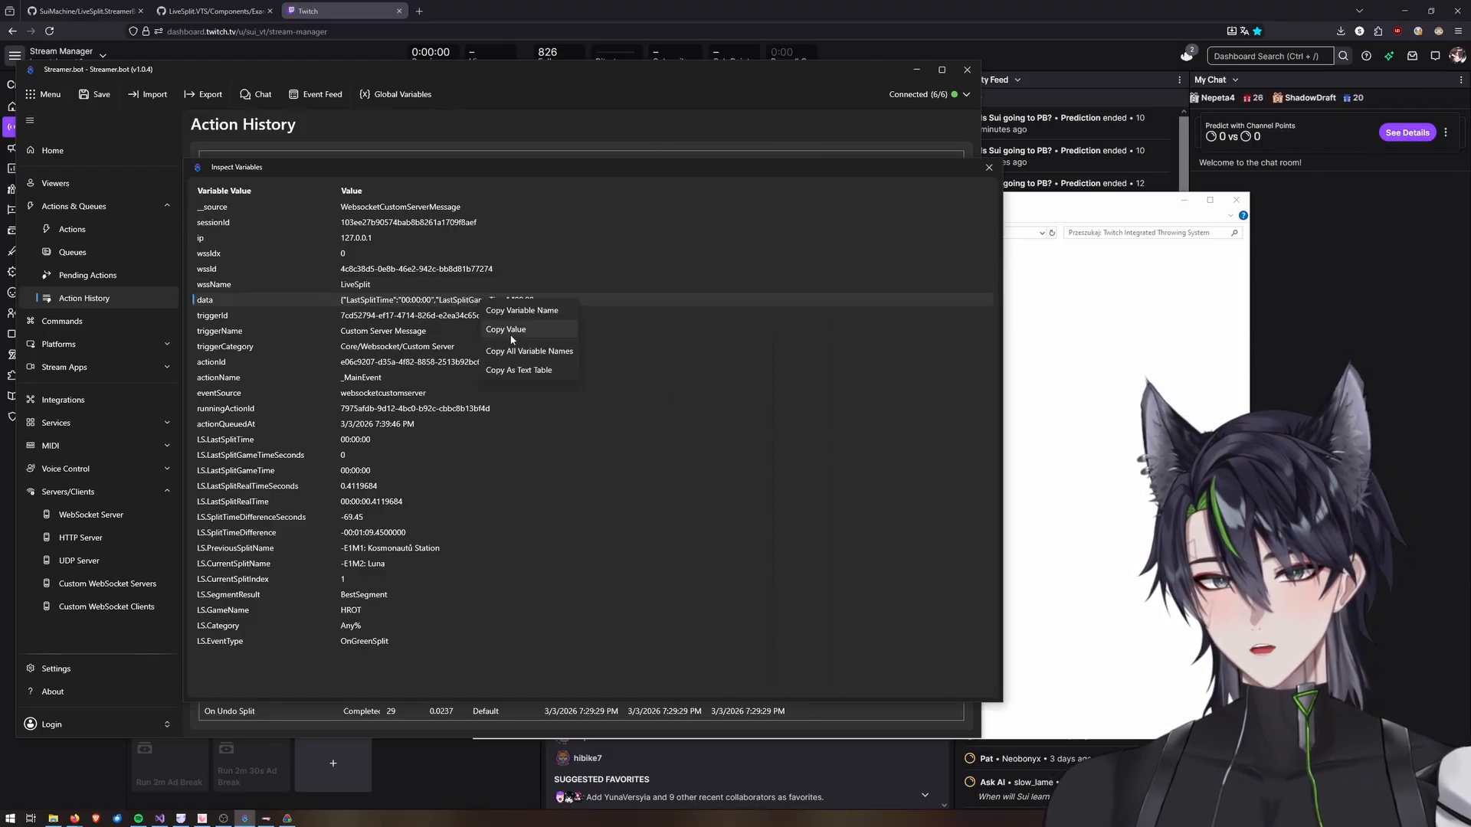
{"action": "left_click", "coordinate": [512, 331]}
{"action": "key", "text": "super"}
{"action": "type", "text": "notepad"}
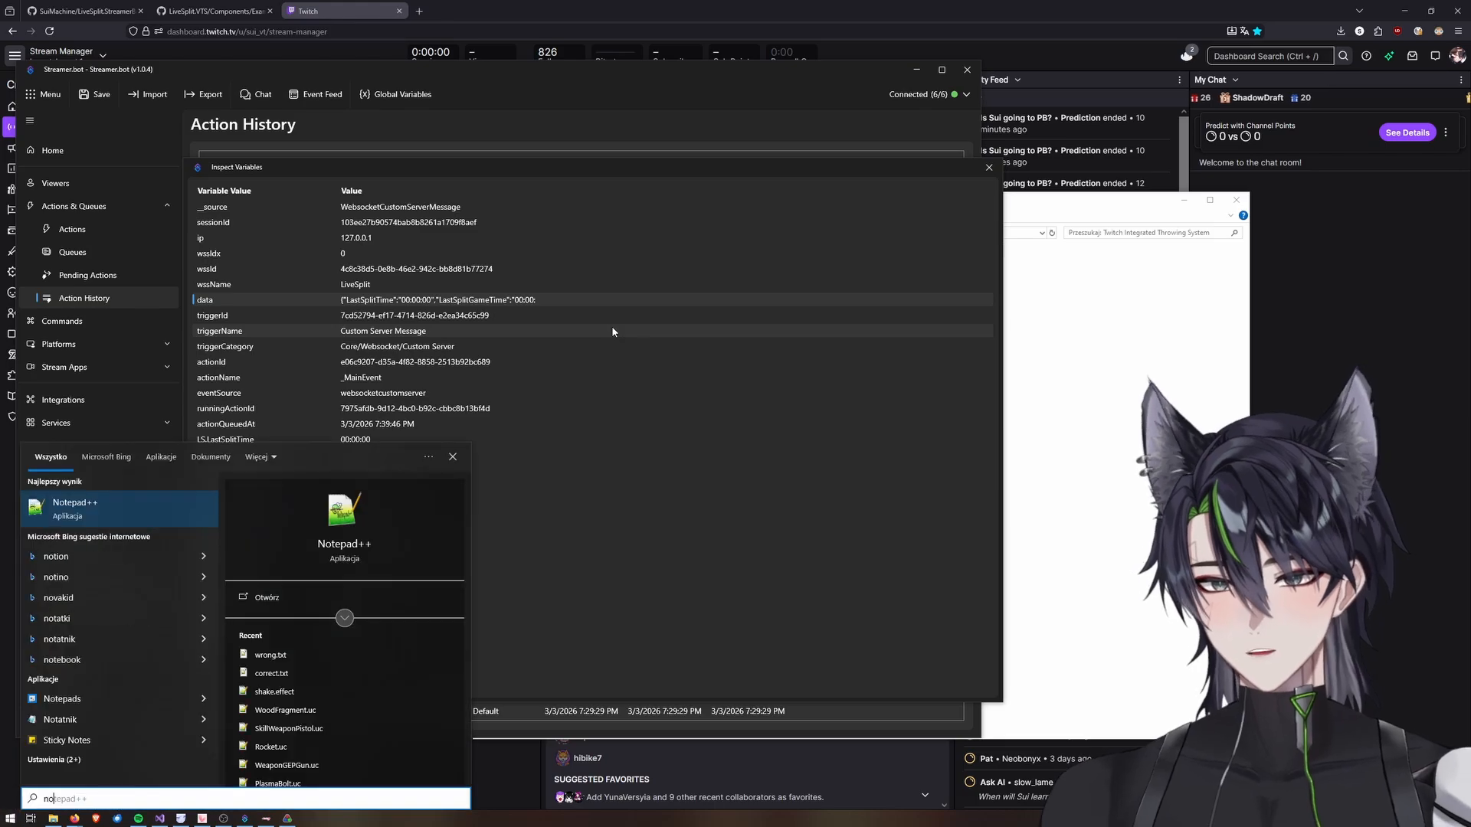
{"action": "key", "text": "Return"}
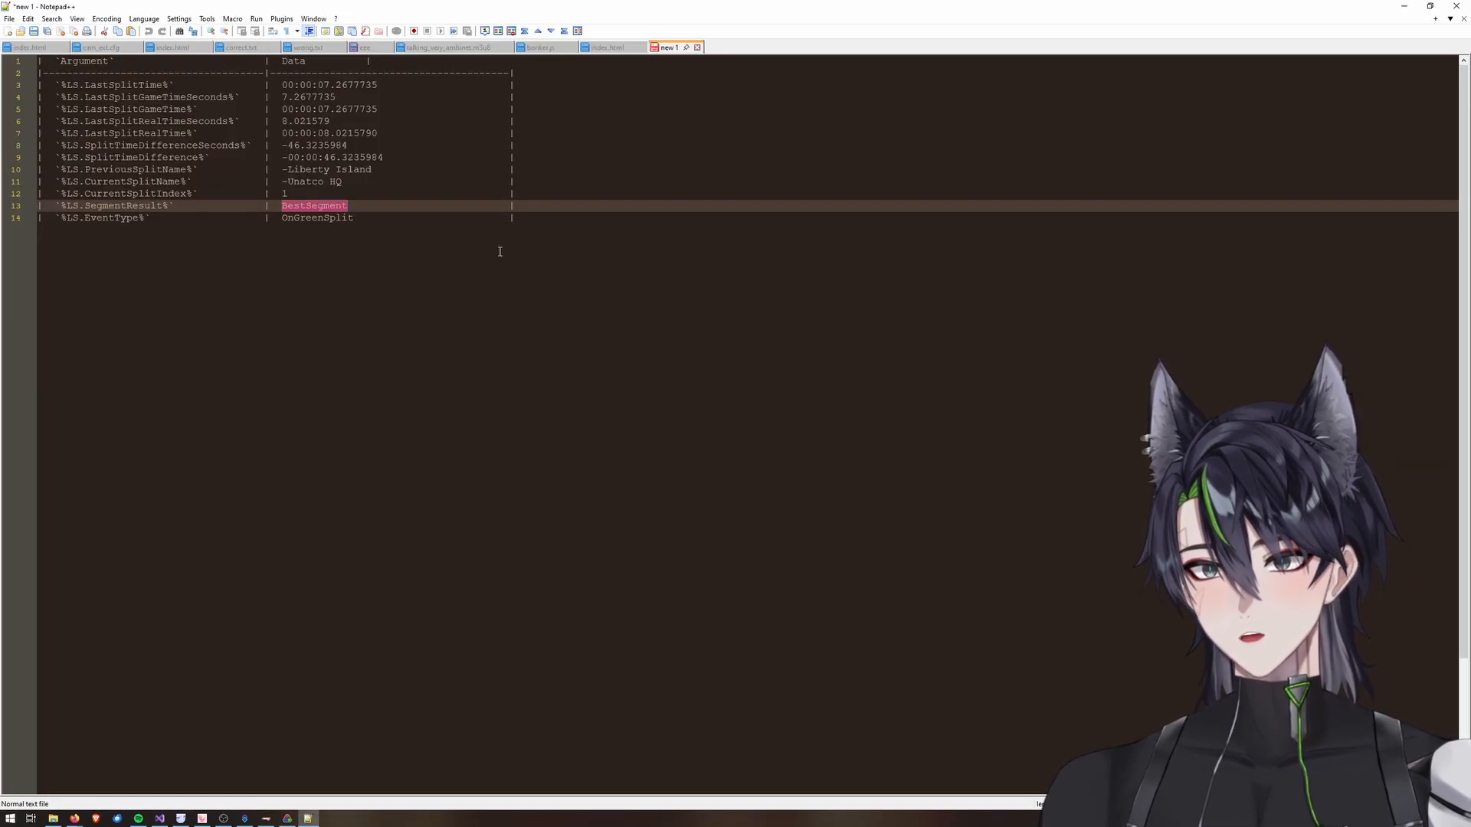
{"action": "key", "text": "ctrl+a"}
{"action": "key", "text": "ctrl+v"}
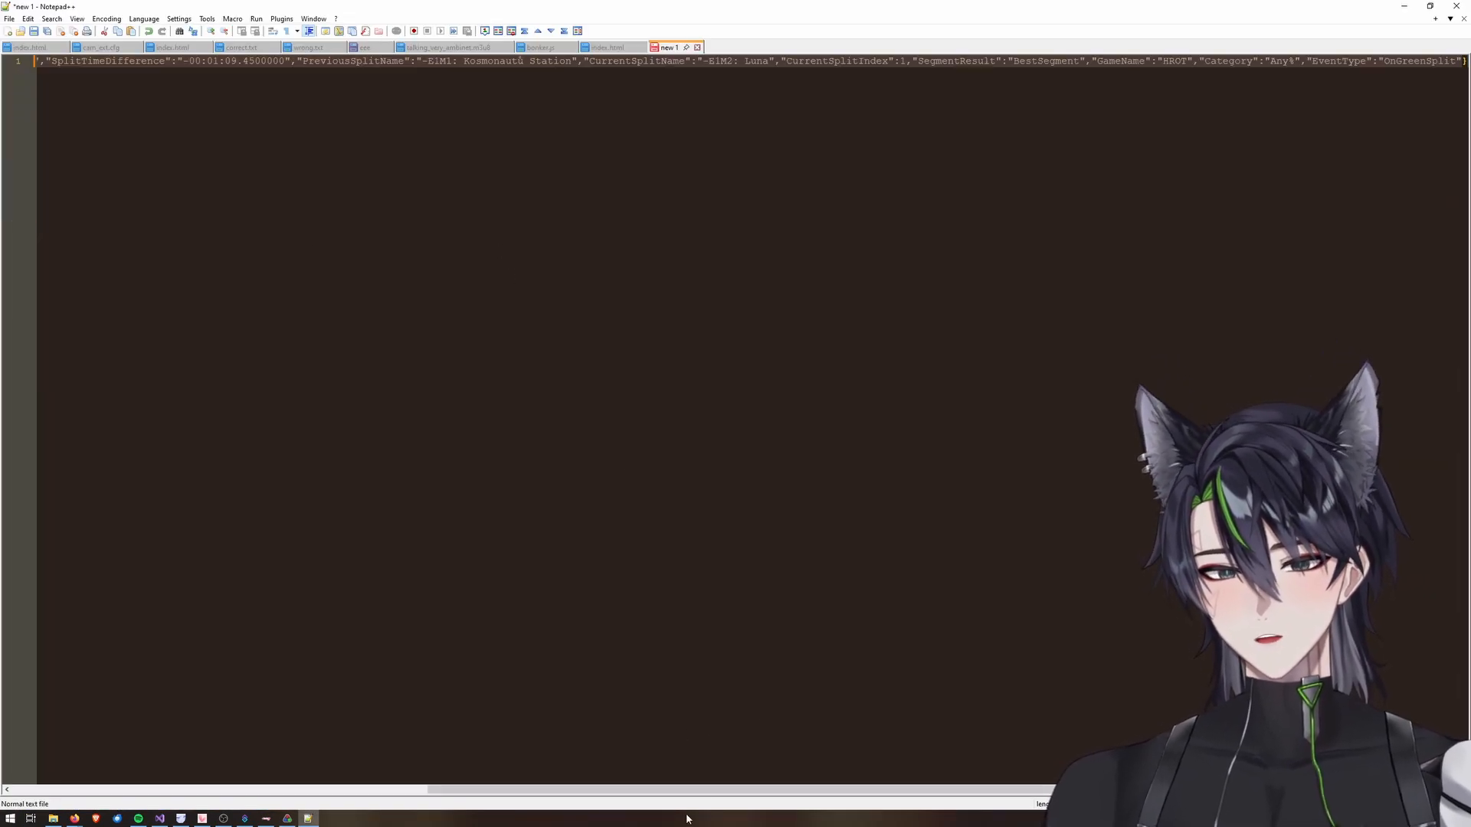
{"action": "scroll", "coordinate": [717, 749], "scroll_direction": "left", "scroll_amount": 4}
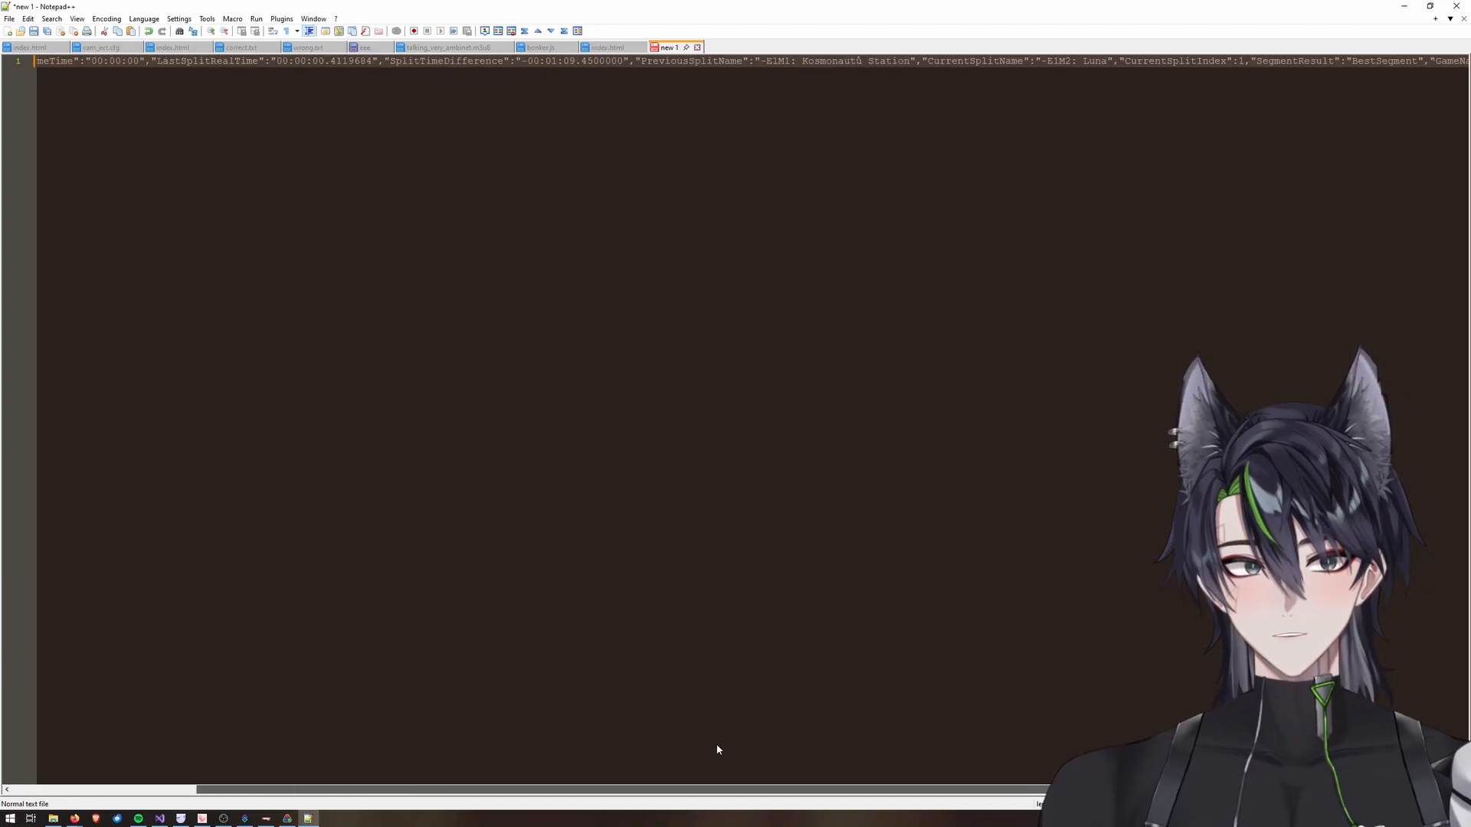
{"action": "scroll", "coordinate": [717, 749], "scroll_direction": "right", "scroll_amount": 4}
{"action": "scroll", "coordinate": [242, 718], "scroll_direction": "left", "scroll_amount": 7}
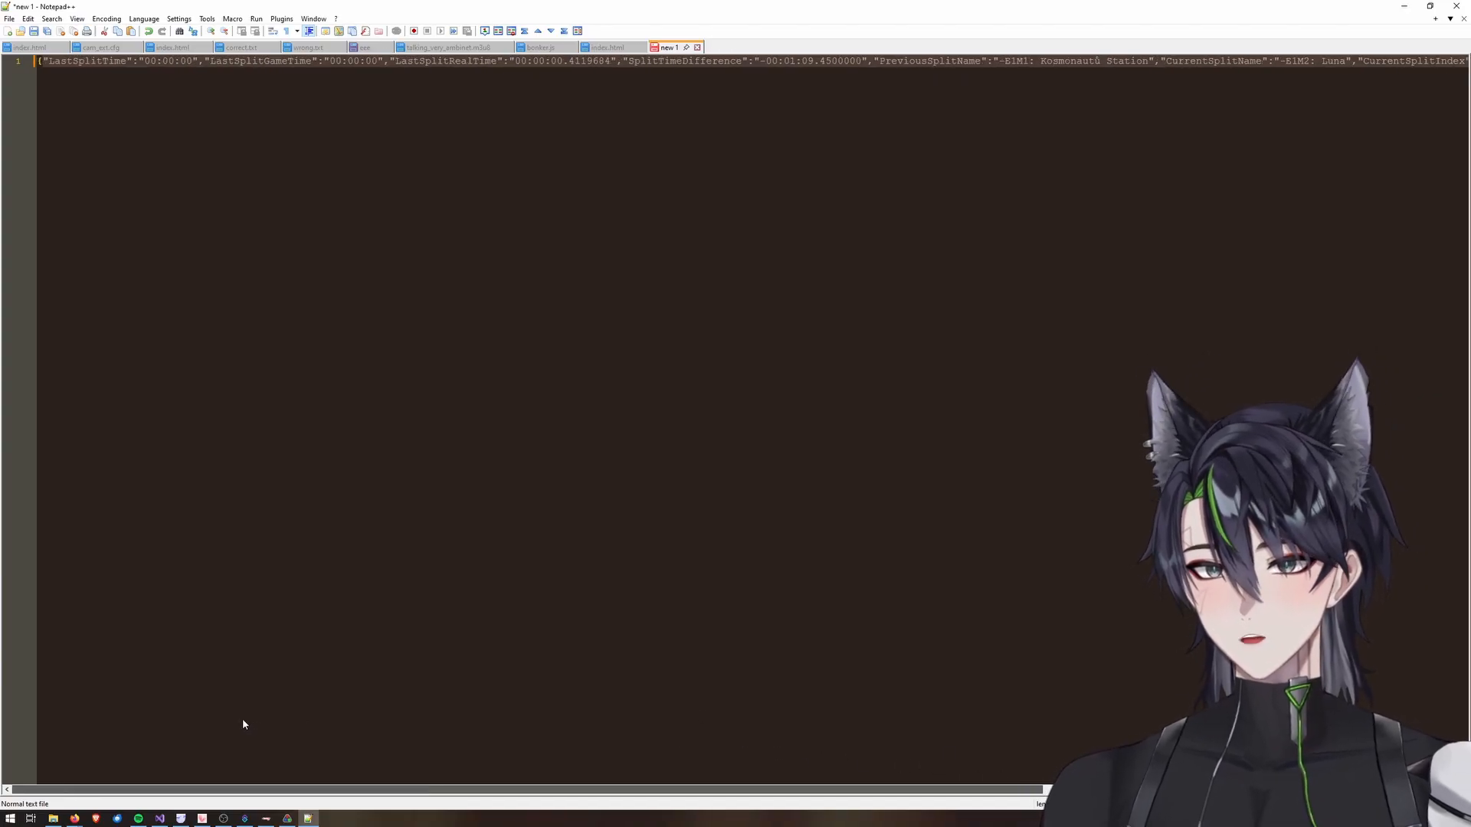